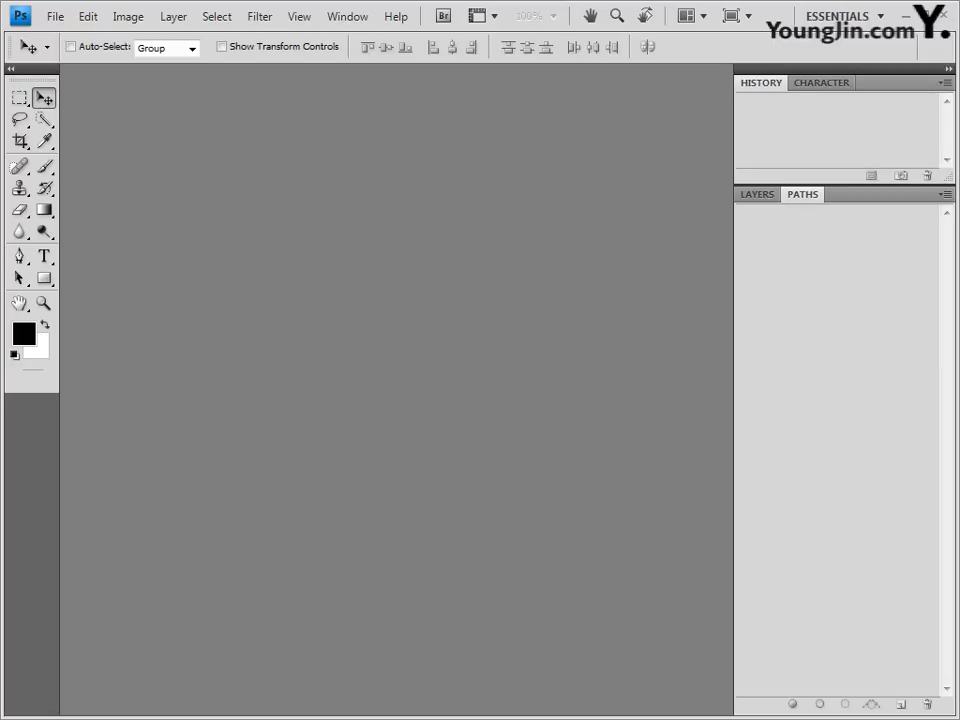
# Step: Create a new blank document 400 pixels wide and 500 pixels high and detach it as a floating window
pyautogui.click(53, 17)
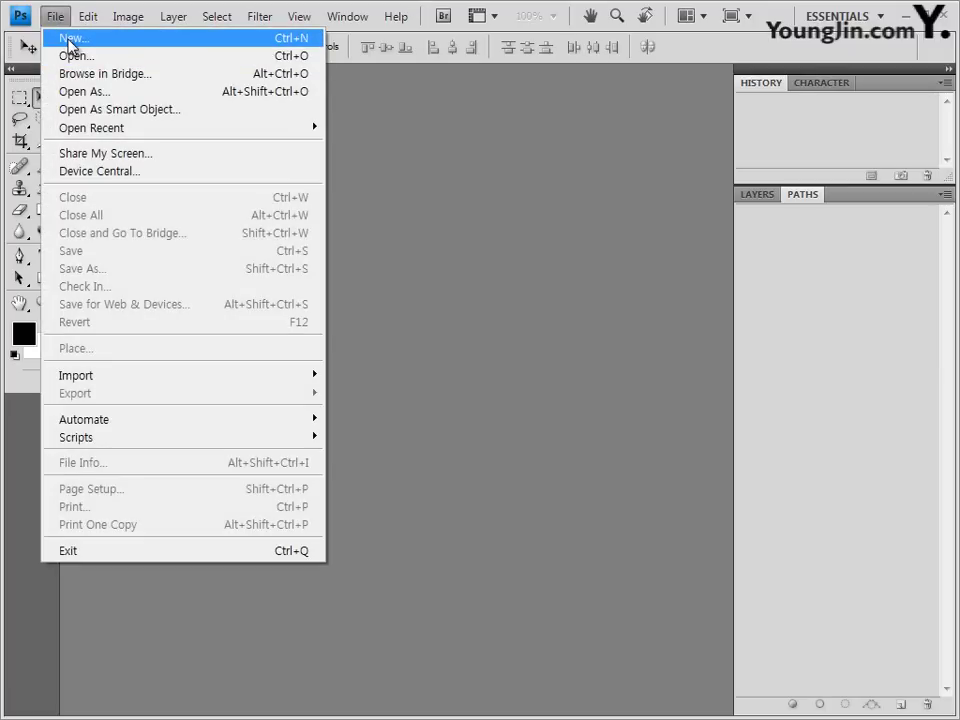
pyautogui.click(304, 39)
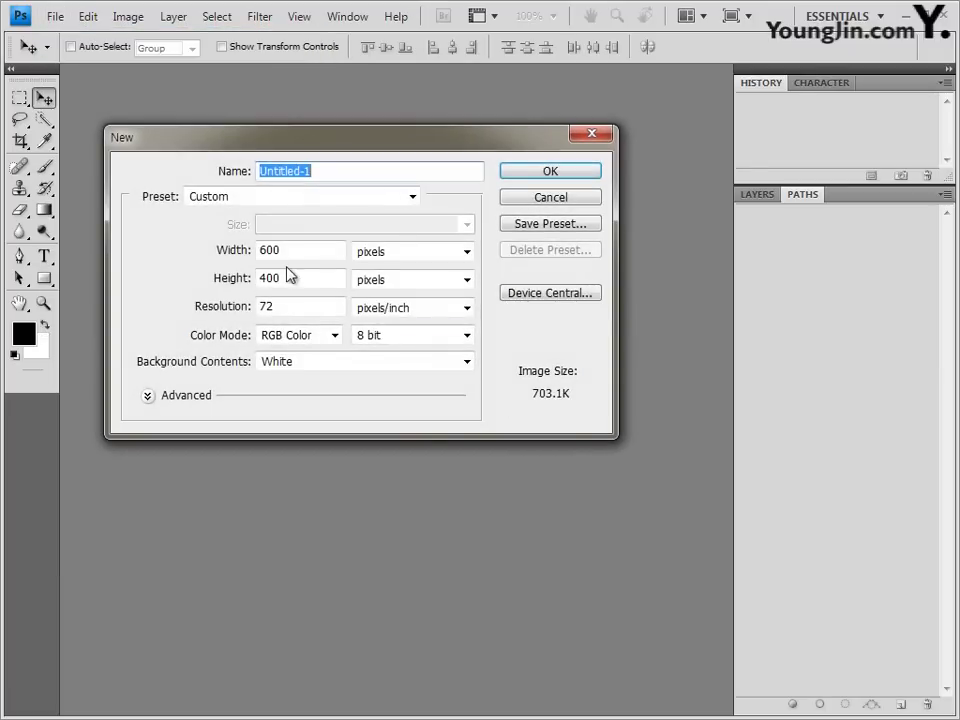
pyautogui.doubleClick(306, 251)
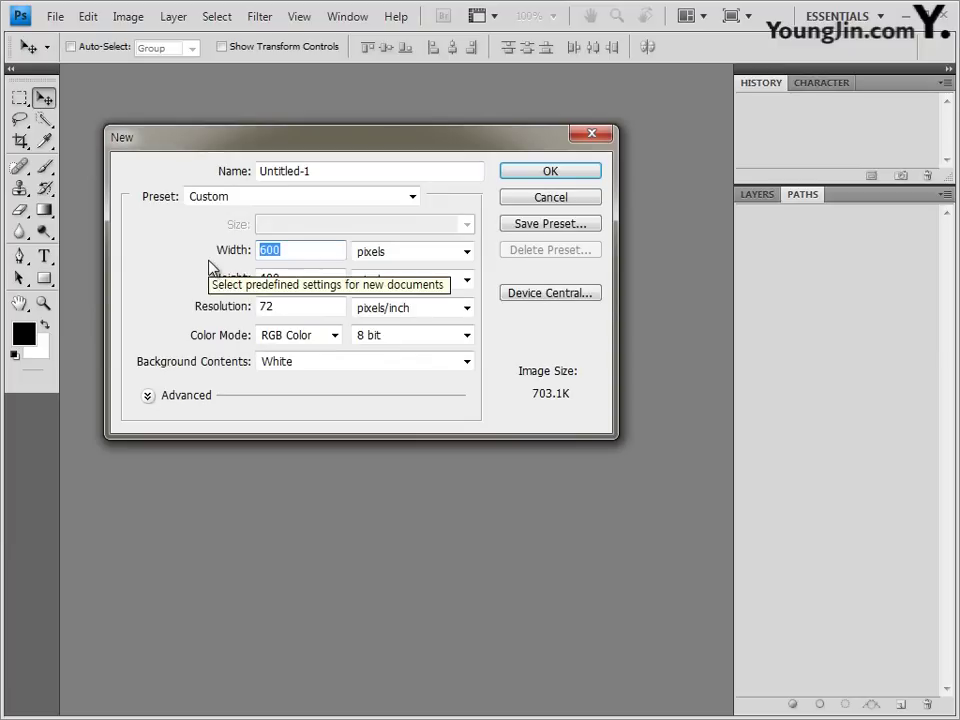
pyautogui.write('400')
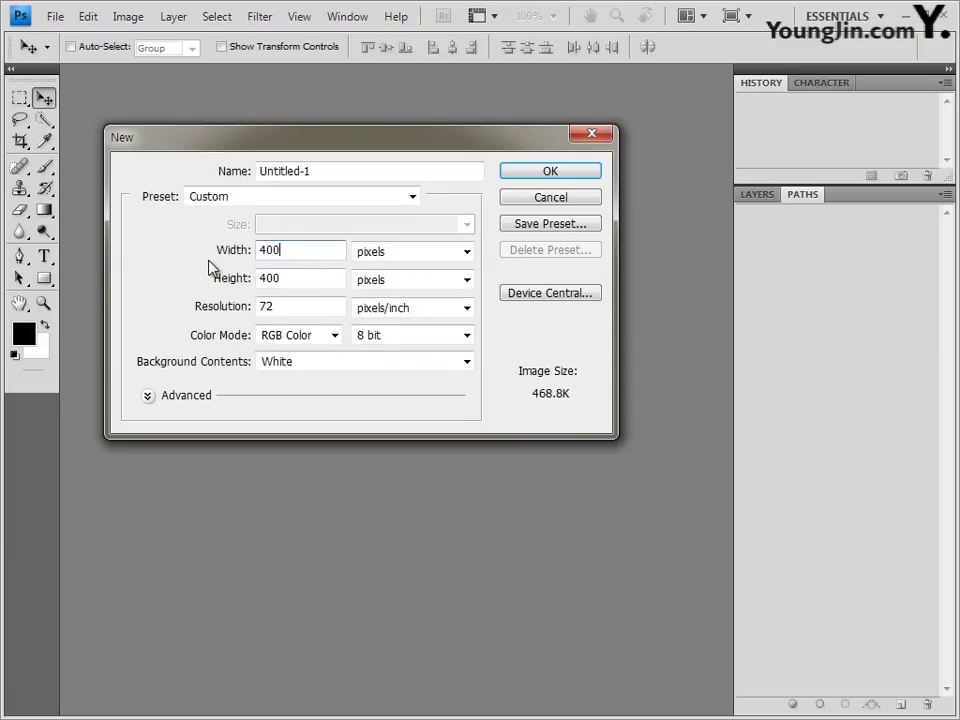
pyautogui.doubleClick(296, 277)
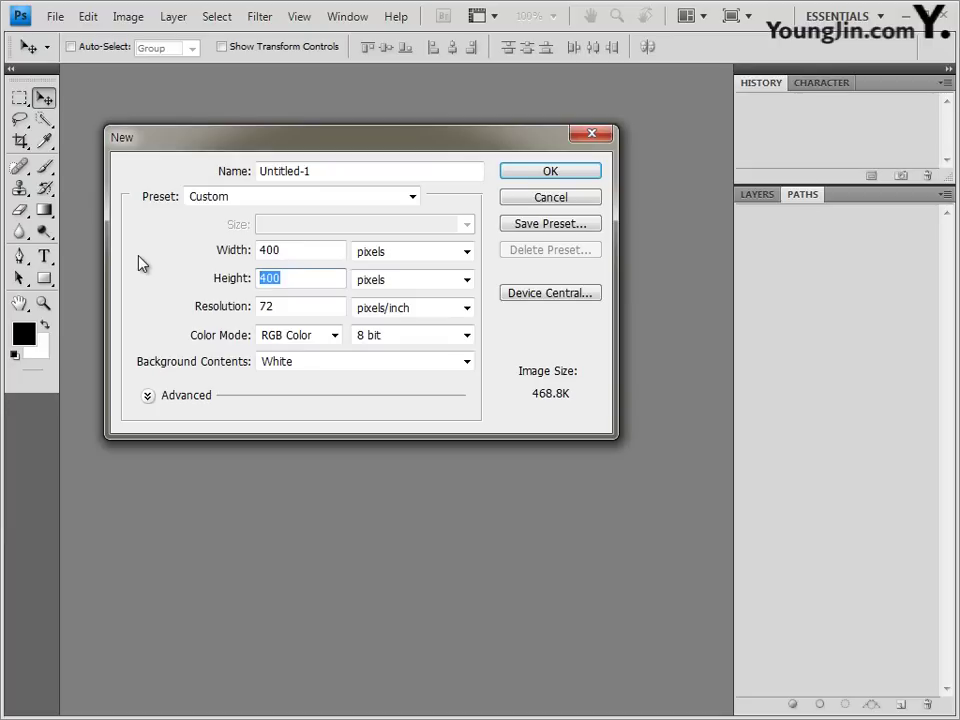
pyautogui.write('500')
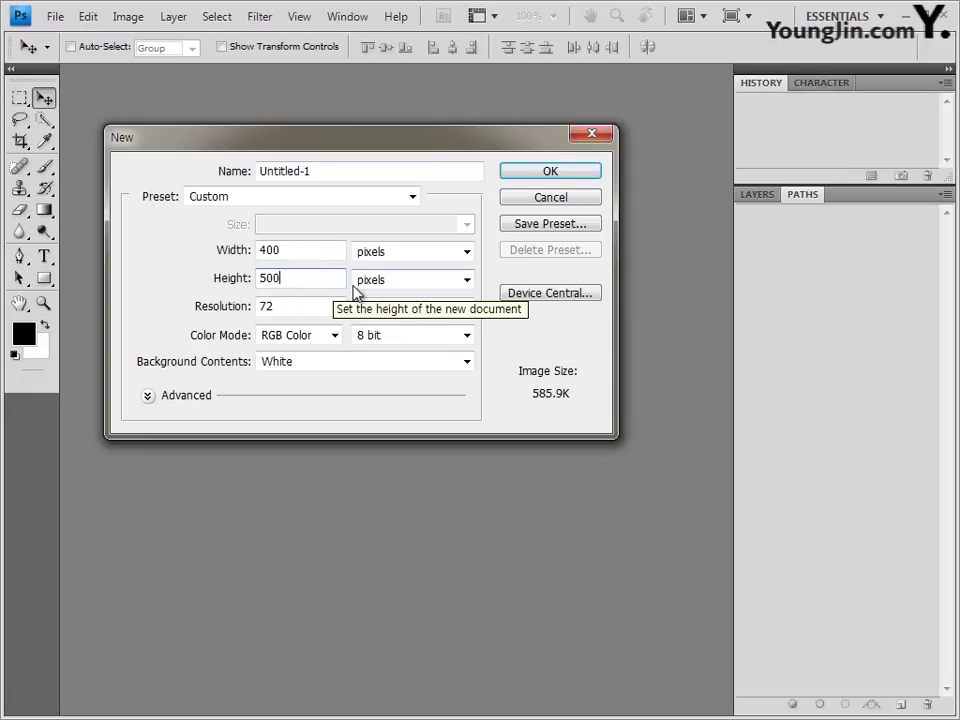
pyautogui.click(575, 178)
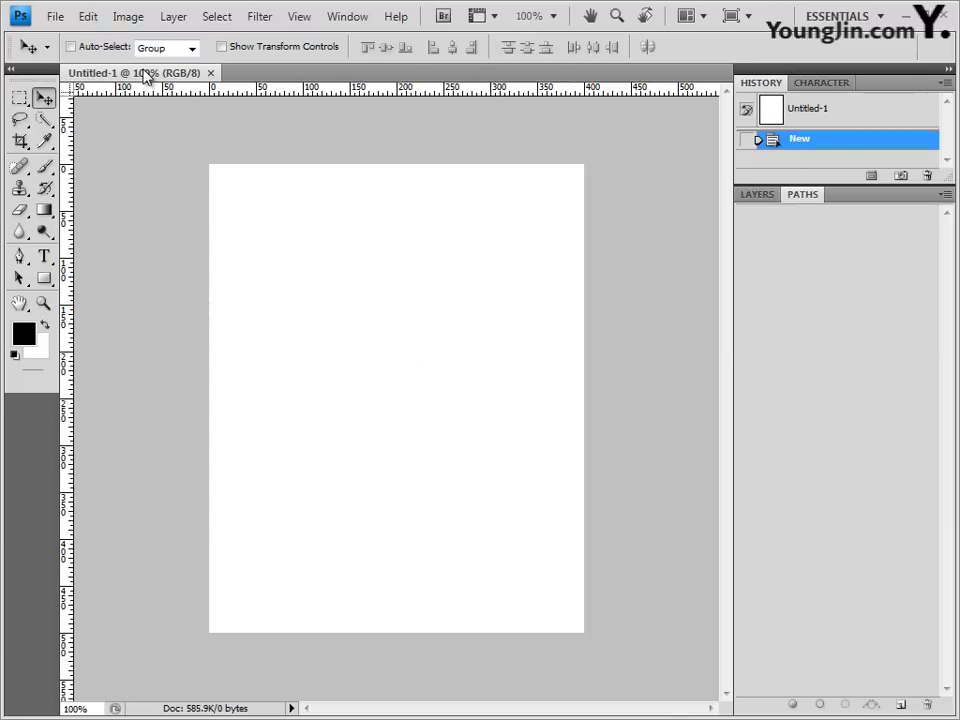
pyautogui.moveTo(147, 76); pyautogui.dragTo(253, 124)
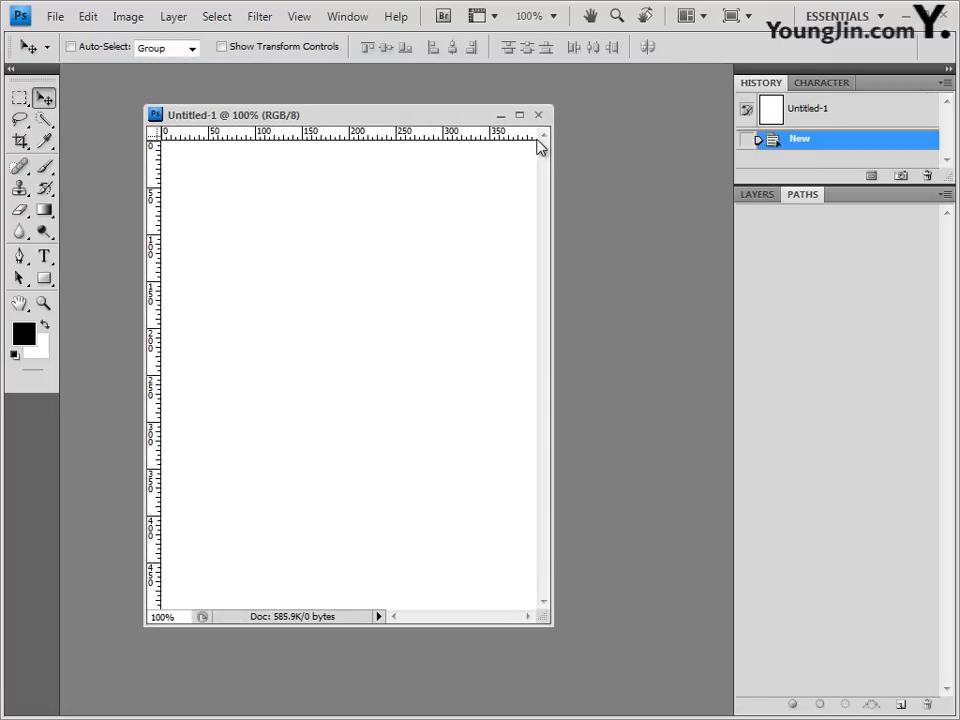
# Step: Try the ruler units in millimeters and in centimeters
pyautogui.rightClick(229, 134)
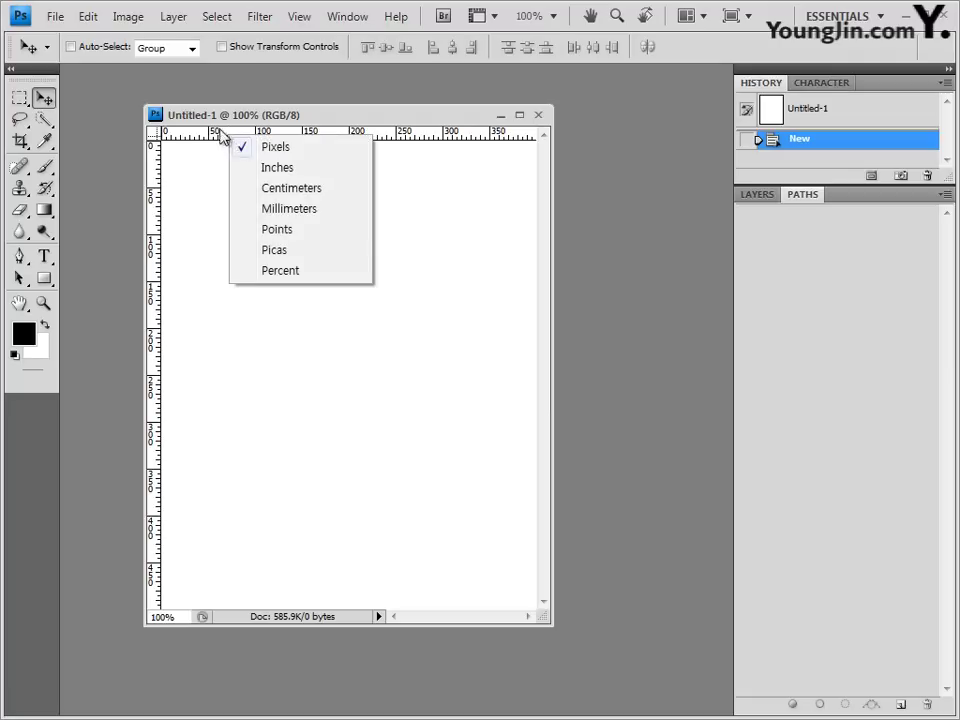
pyautogui.click(212, 134)
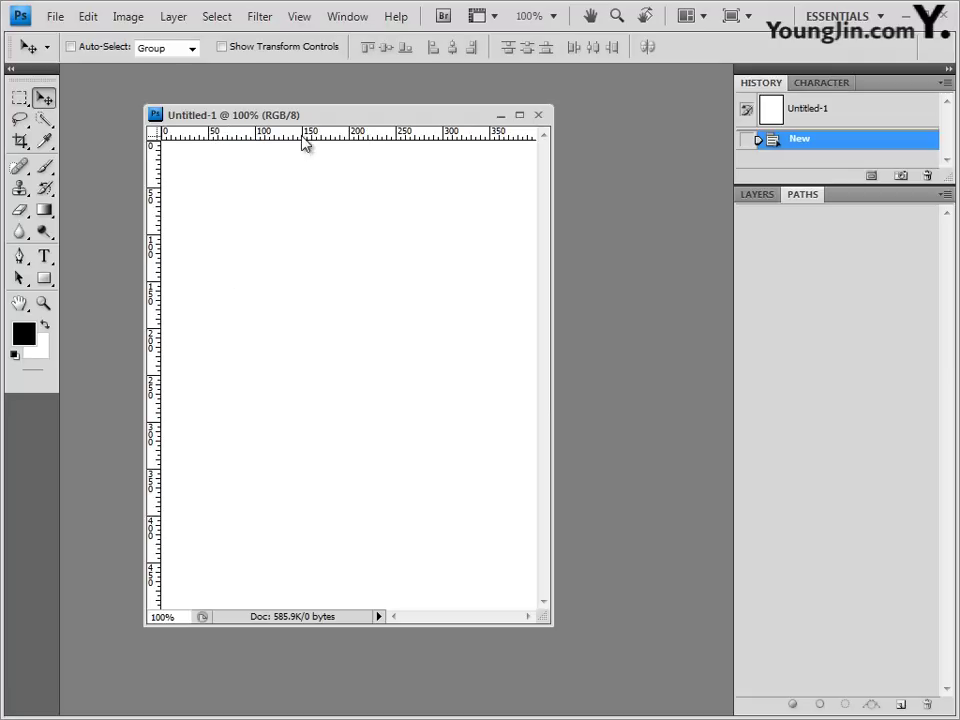
pyautogui.rightClick(247, 139)
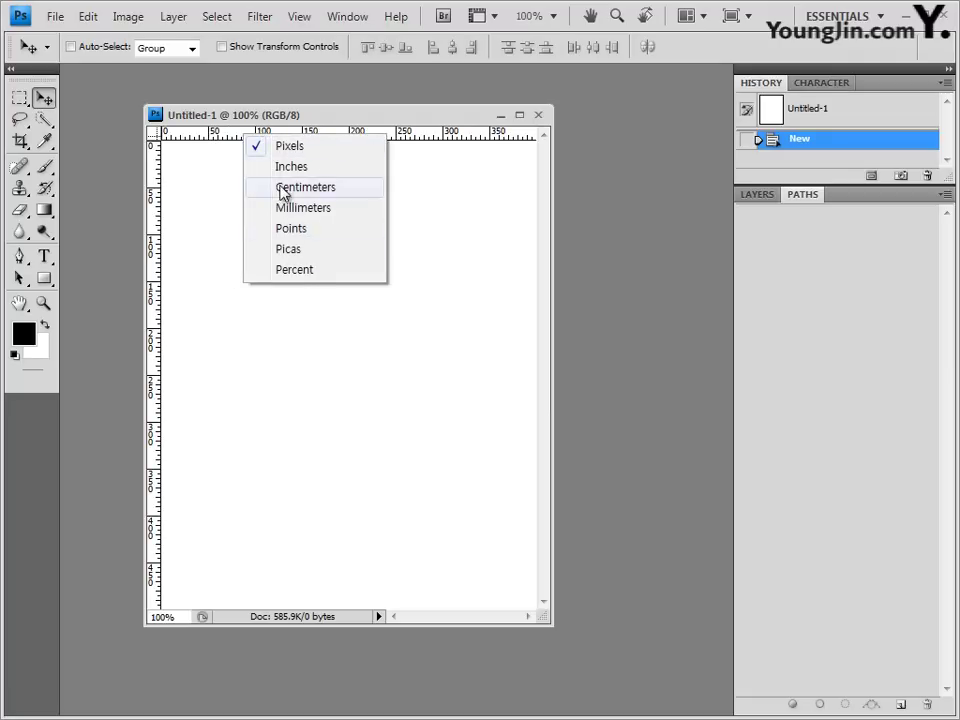
pyautogui.click(308, 215)
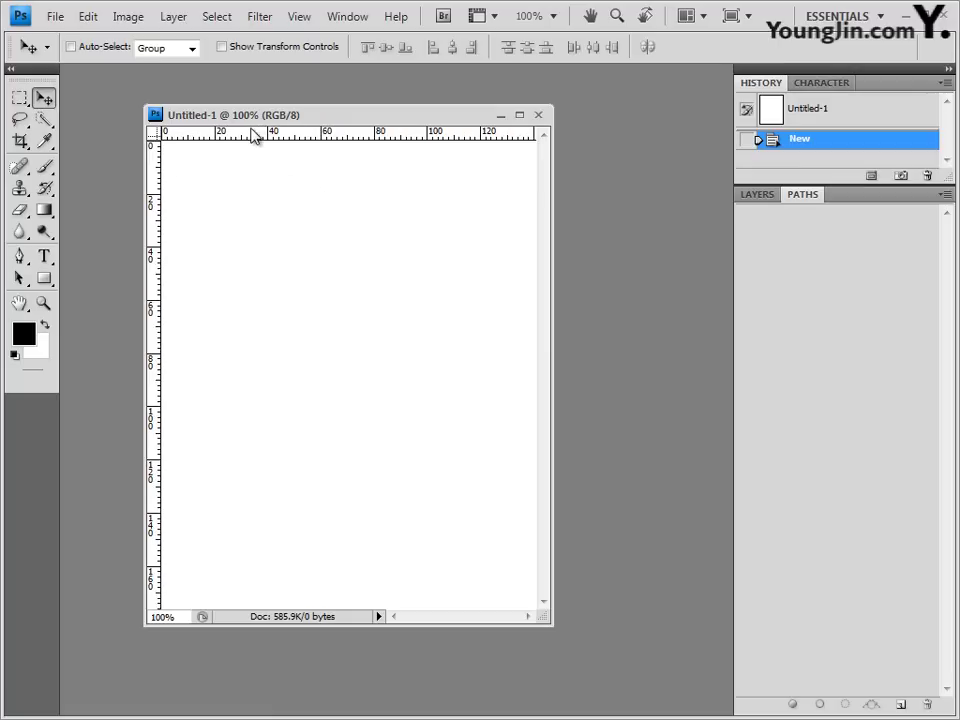
pyautogui.rightClick(252, 135)
pyautogui.click(318, 190)
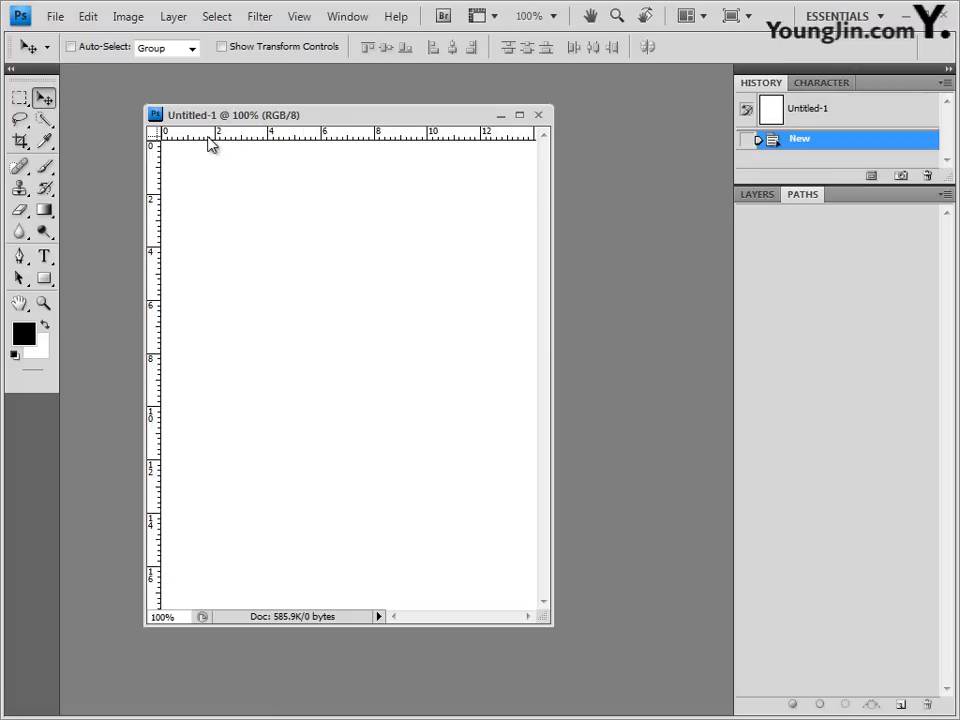
# Step: Set the ruler units back to pixels and reposition the document window
pyautogui.moveTo(257, 116); pyautogui.dragTo(284, 125)
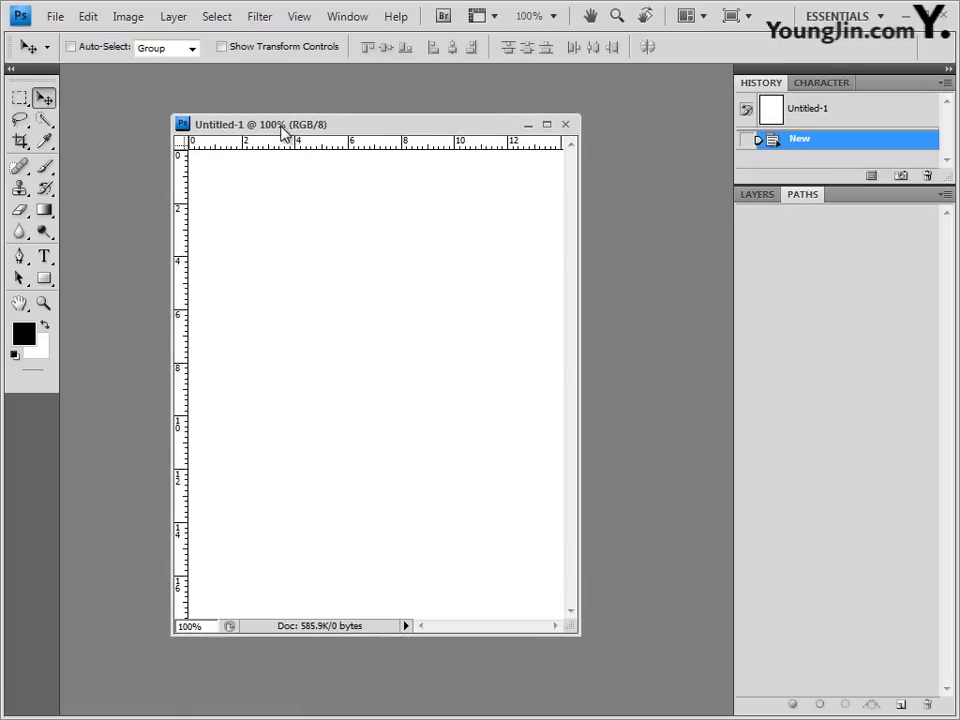
pyautogui.rightClick(258, 150)
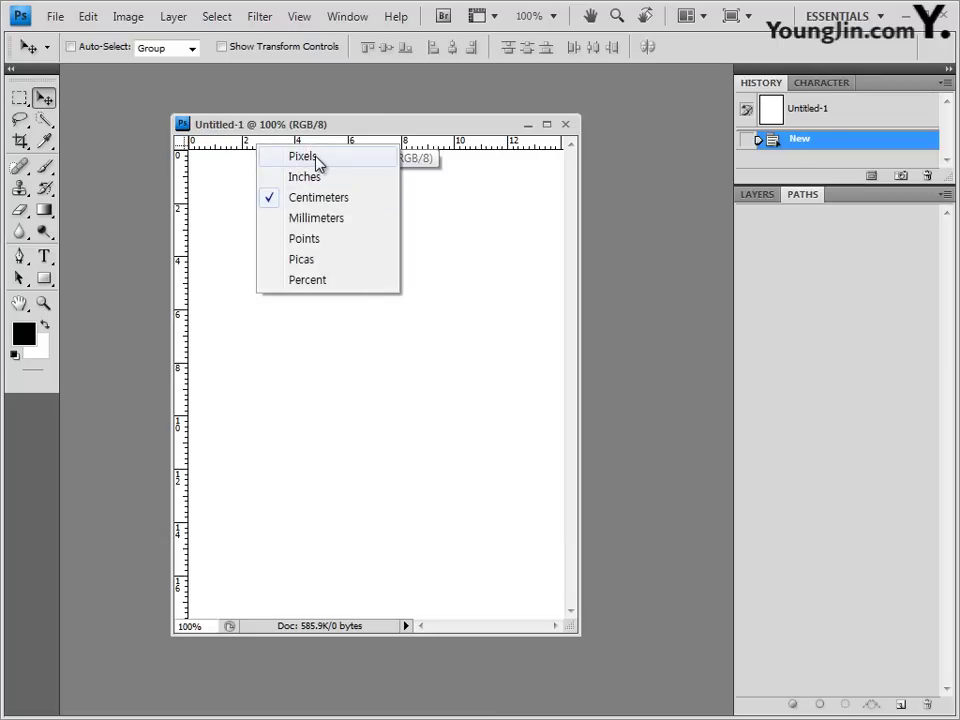
pyautogui.click(317, 163)
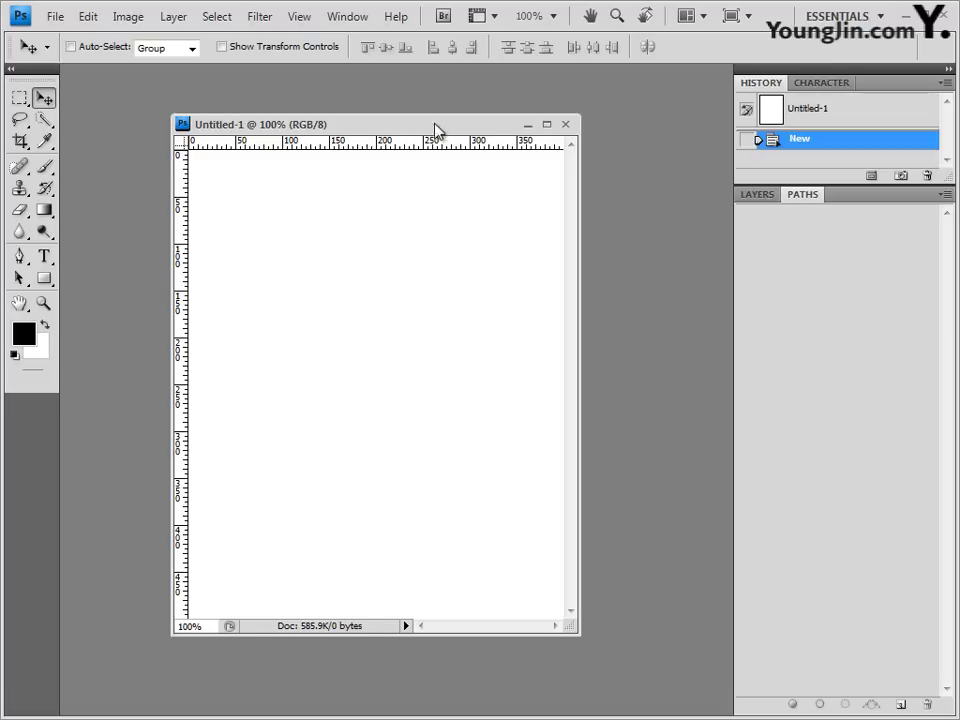
pyautogui.moveTo(435, 129); pyautogui.dragTo(458, 126)
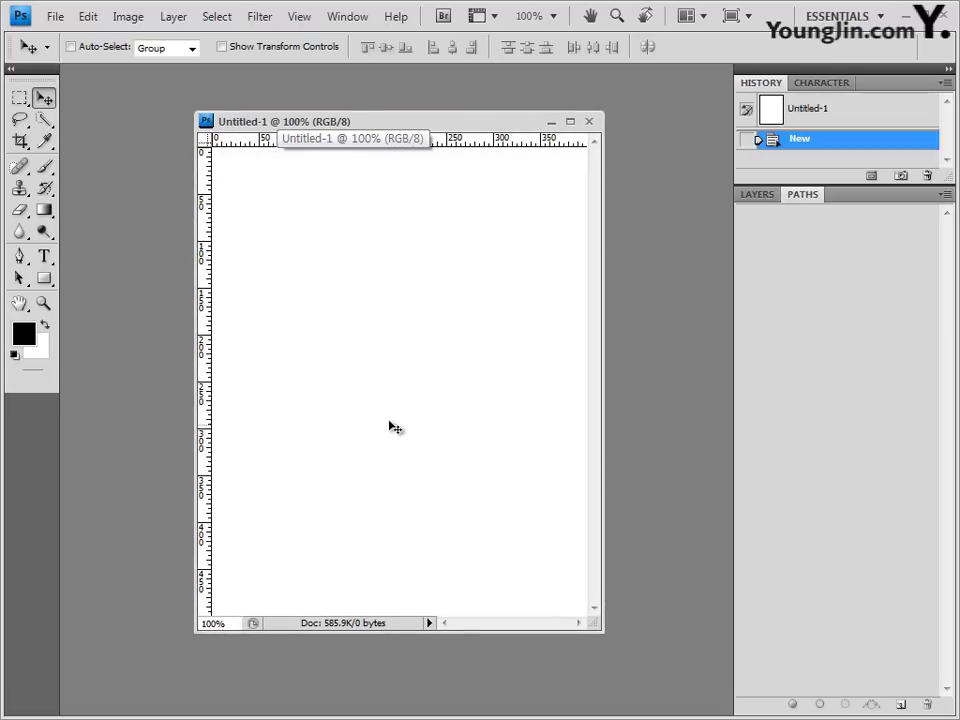
# Step: Add a horizontal guide at the 100 px position
pyautogui.click(304, 22)
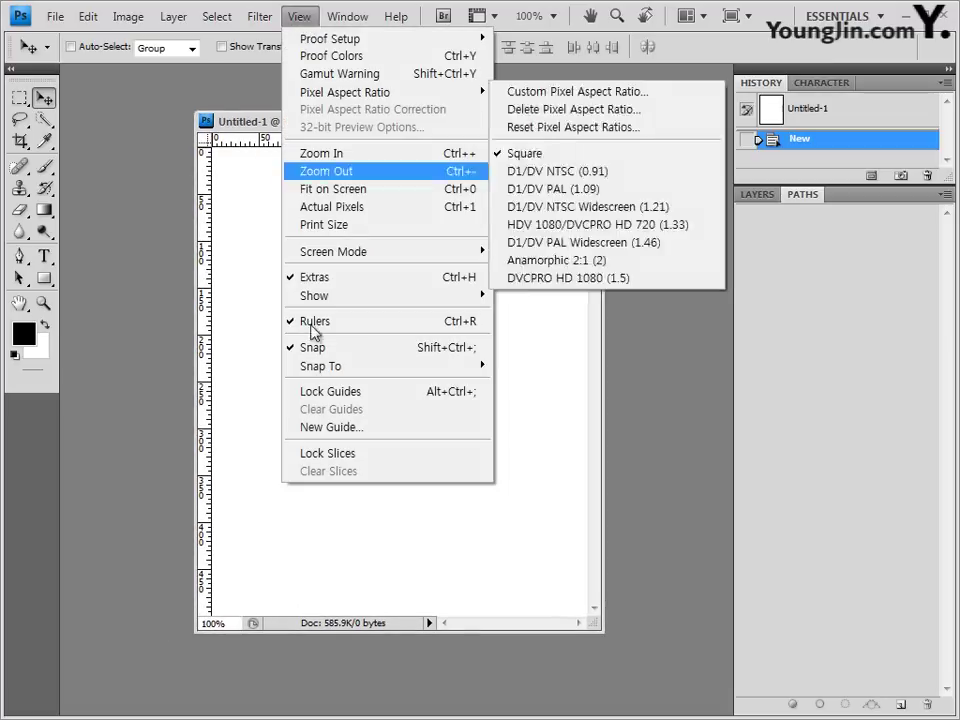
pyautogui.click(347, 428)
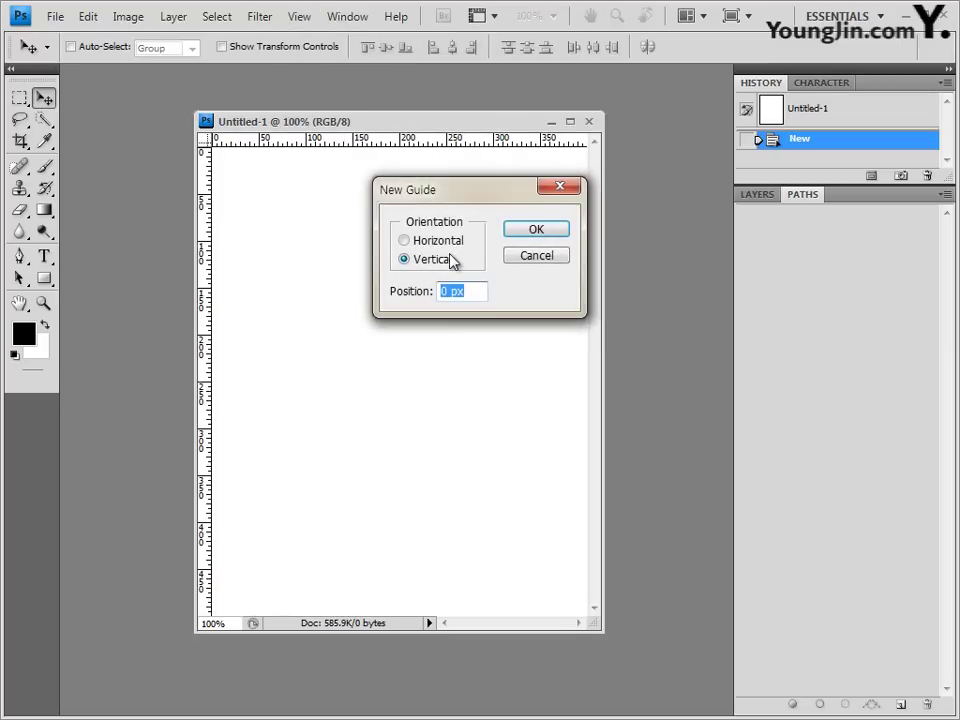
pyautogui.moveTo(452, 200); pyautogui.dragTo(397, 207)
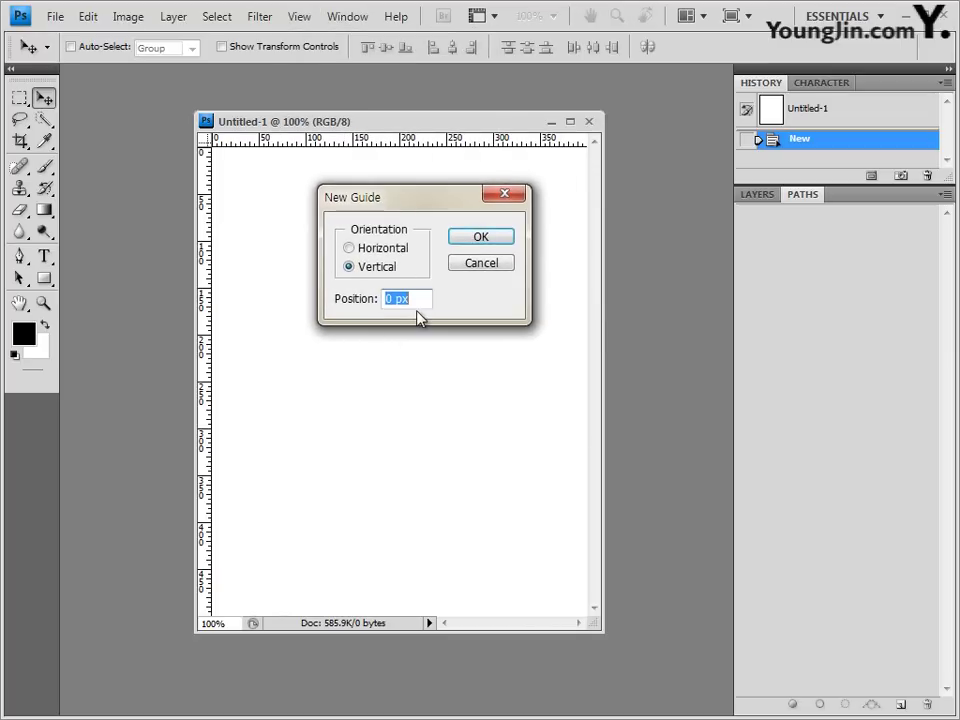
pyautogui.click(364, 249)
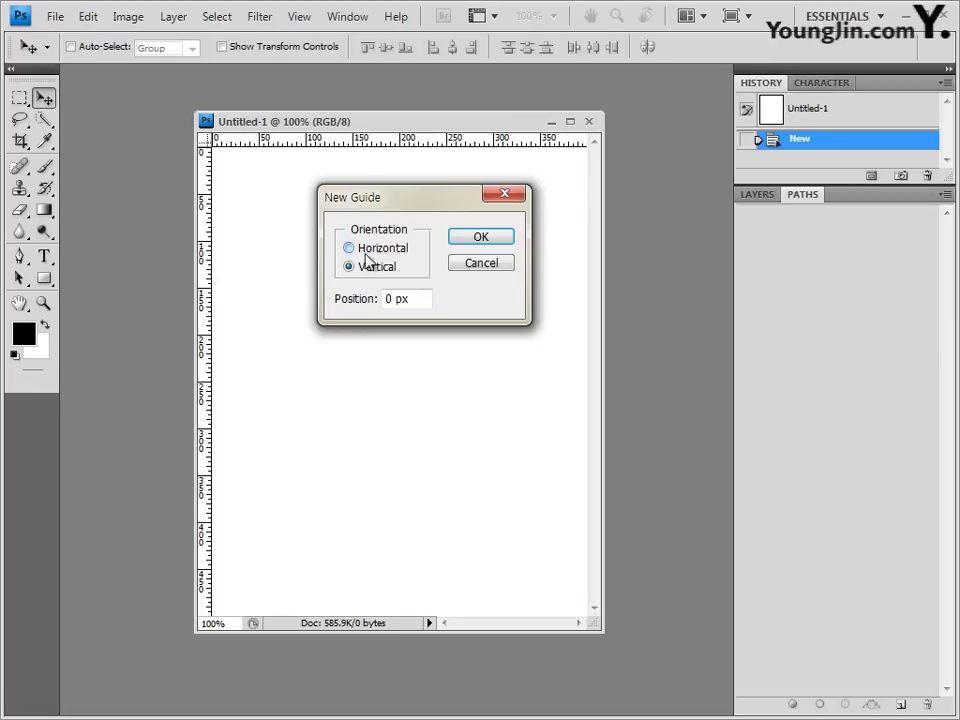
pyautogui.doubleClick(397, 300)
pyautogui.write('120')
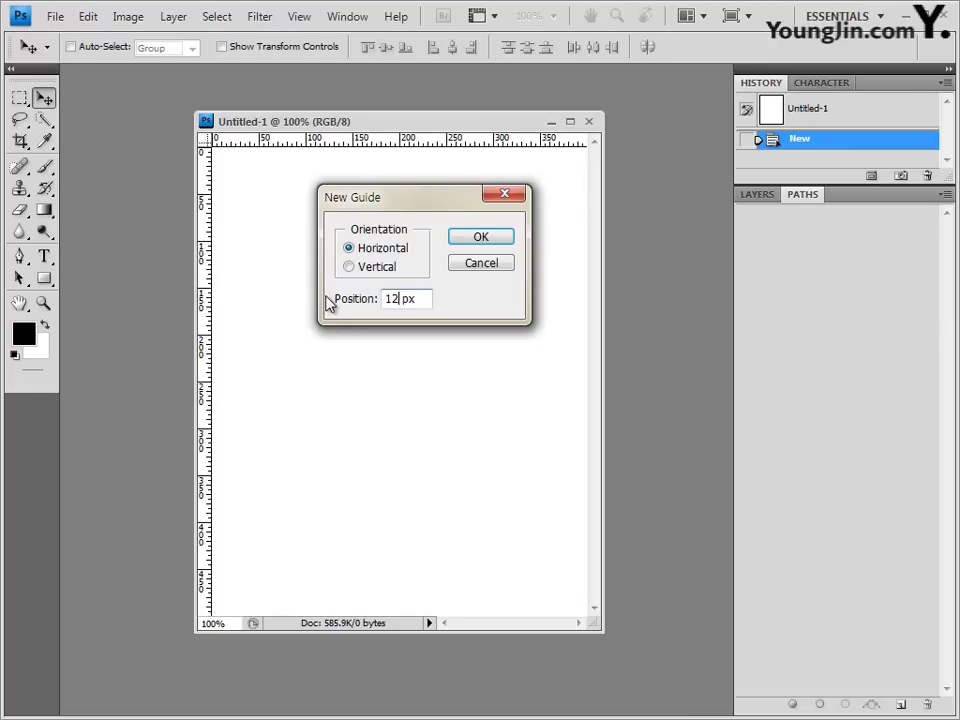
pyautogui.press('BackSpace')
pyautogui.press('BackSpace')
pyautogui.write('00')
pyautogui.click(480, 238)
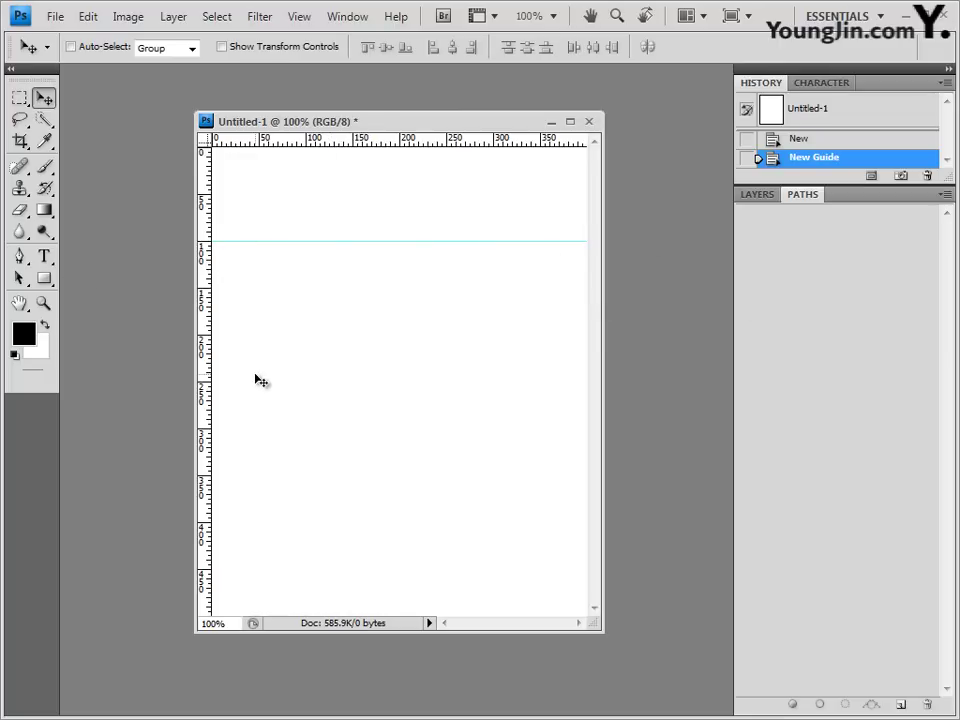
# Step: Add a second horizontal guide at the 200 px position
pyautogui.click(298, 17)
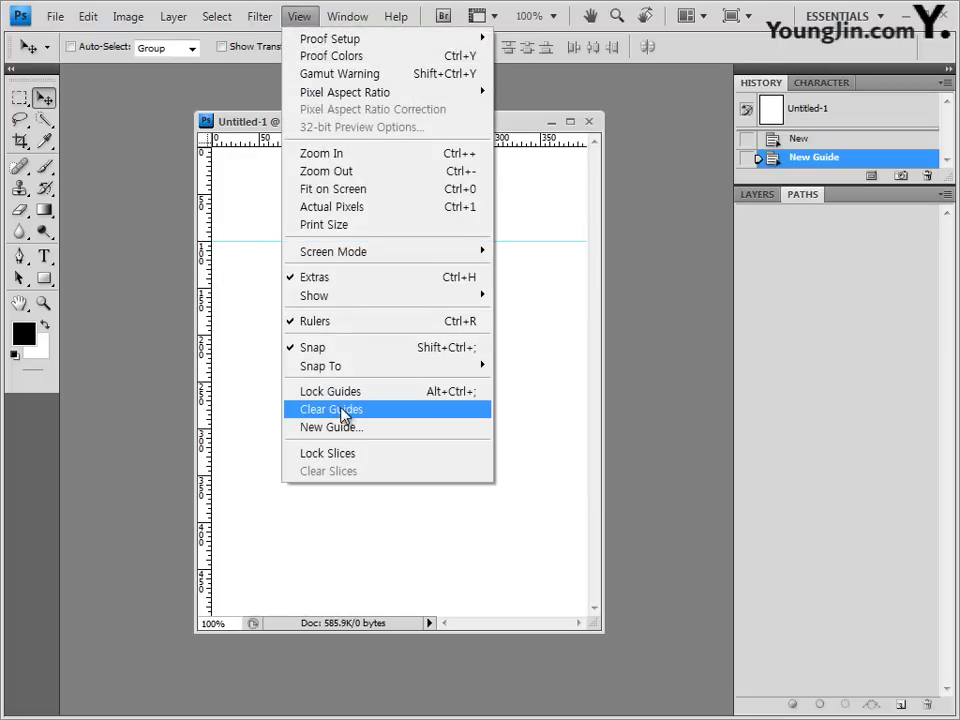
pyautogui.click(345, 427)
pyautogui.click(372, 250)
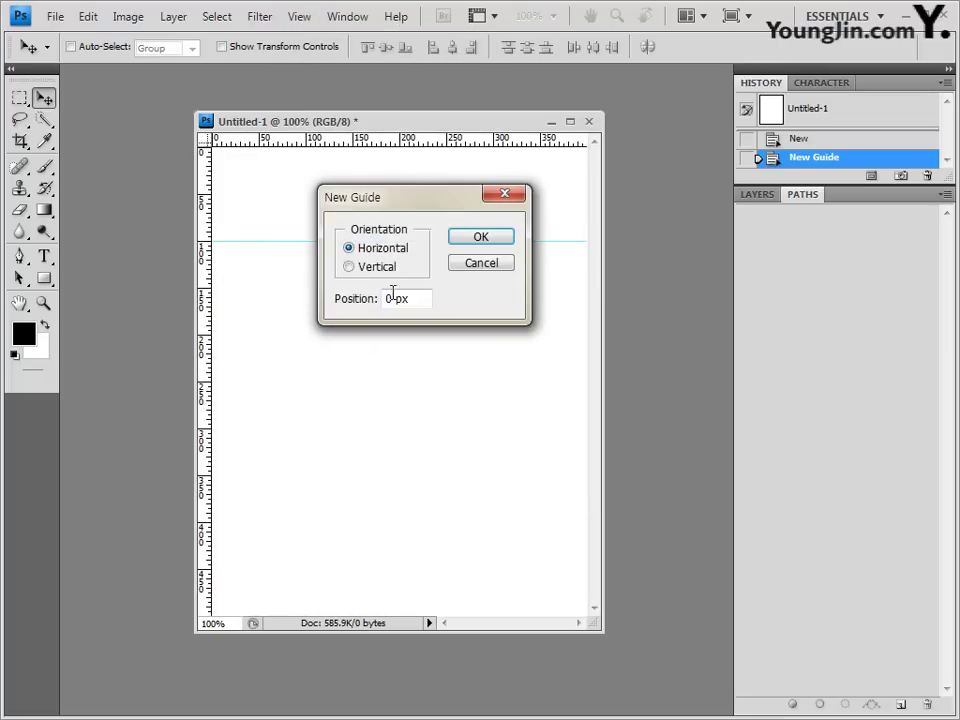
pyautogui.doubleClick(390, 298)
pyautogui.write('200')
pyautogui.click(480, 237)
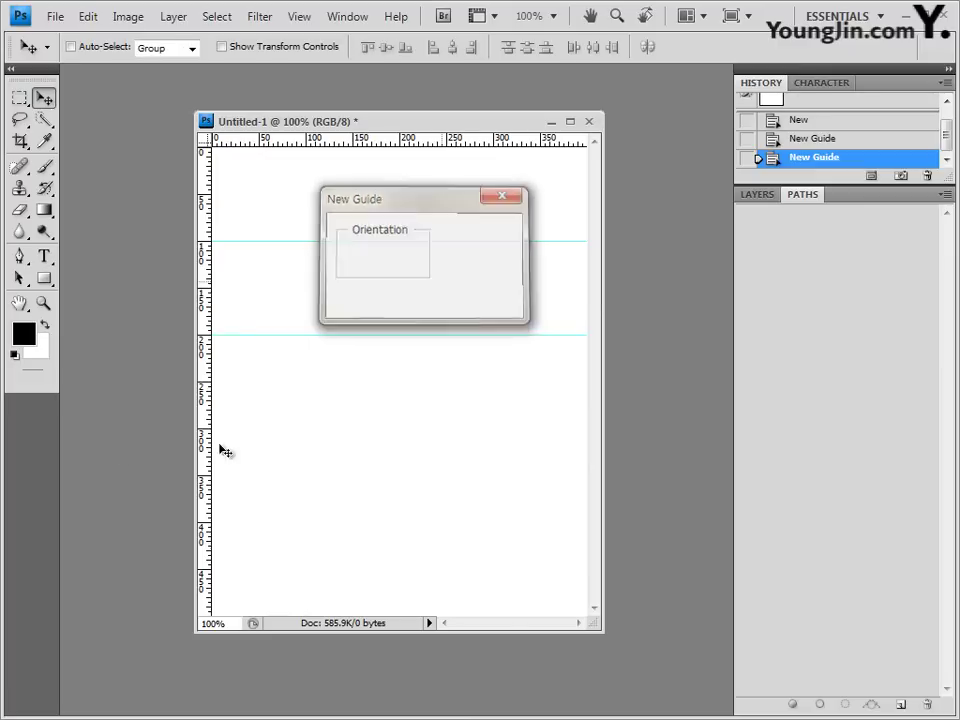
# Step: Add another horizontal guide at the 300 px position
pyautogui.click(302, 17)
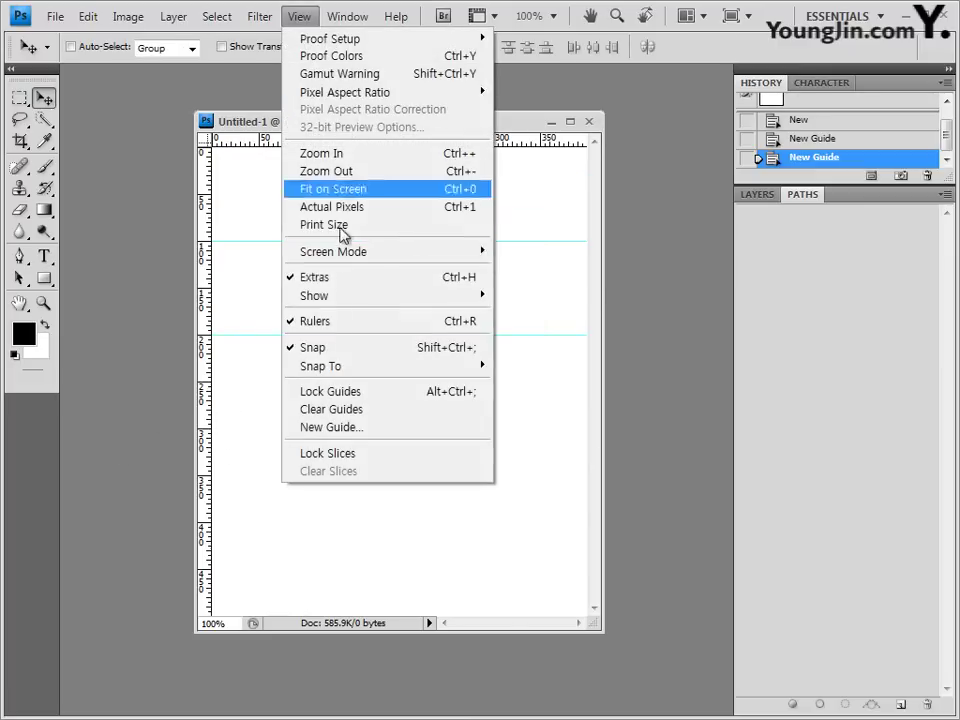
pyautogui.click(377, 430)
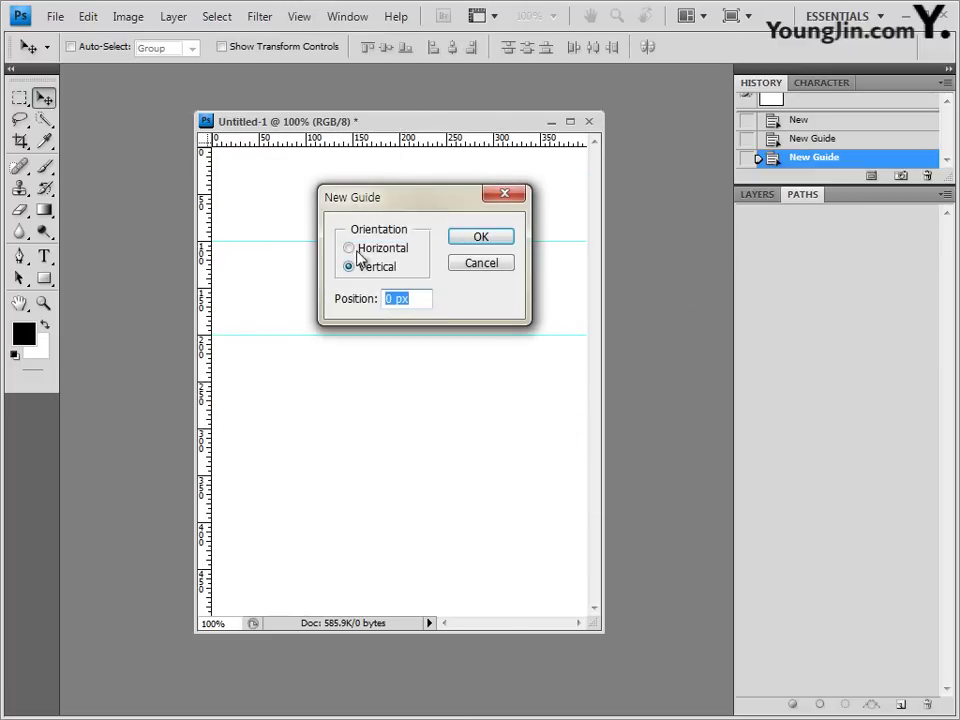
pyautogui.click(360, 250)
pyautogui.doubleClick(389, 298)
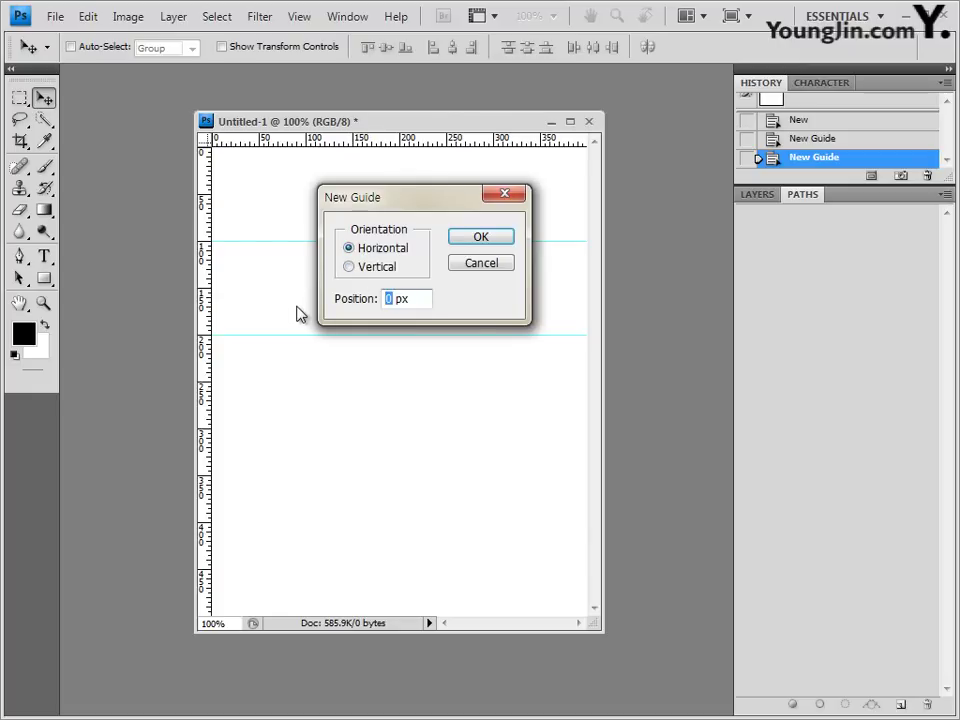
pyautogui.write('300')
pyautogui.click(504, 240)
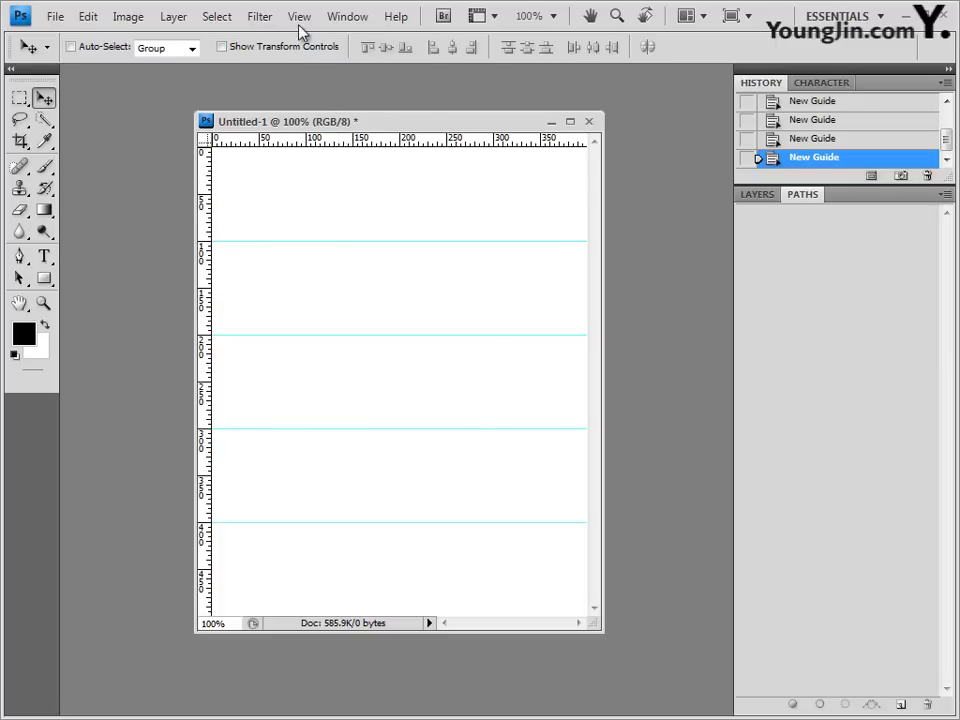
# Step: Add a vertical guide at the 100 px position
pyautogui.click(299, 16)
pyautogui.click(366, 429)
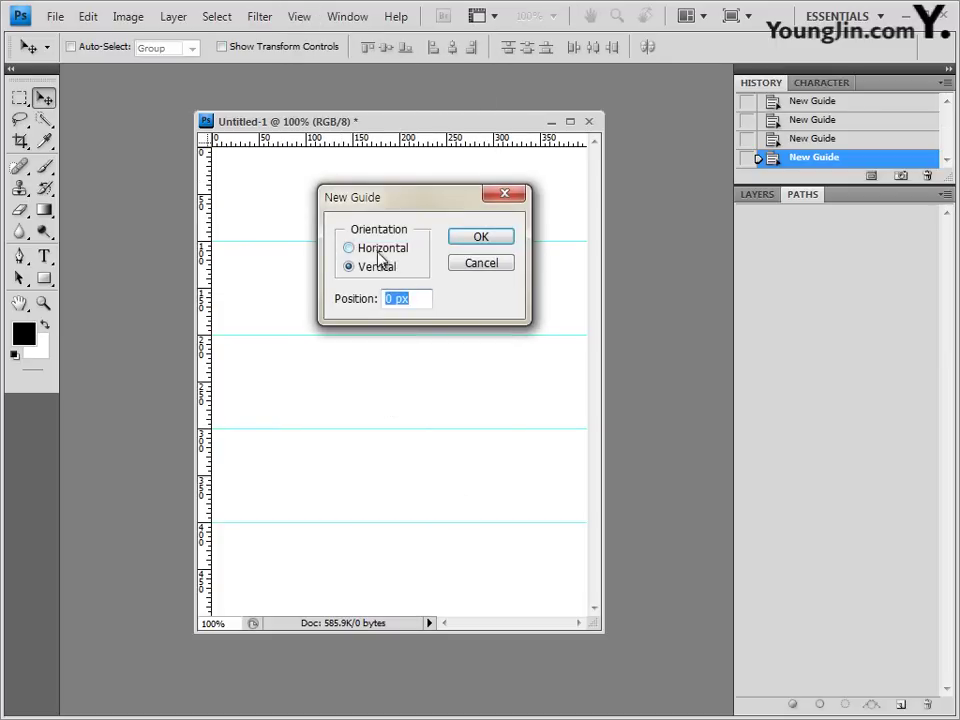
pyautogui.write('100')
pyautogui.press('Return')
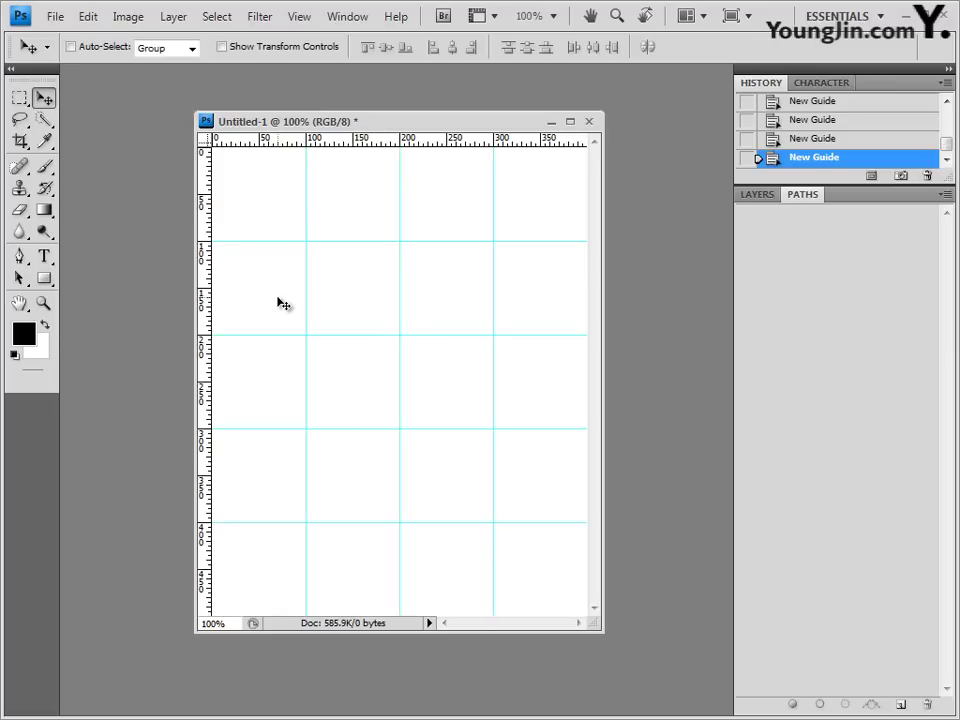
# Step: Save the guide document in the GTQ folder as a Photoshop file named 1
pyautogui.click(60, 19)
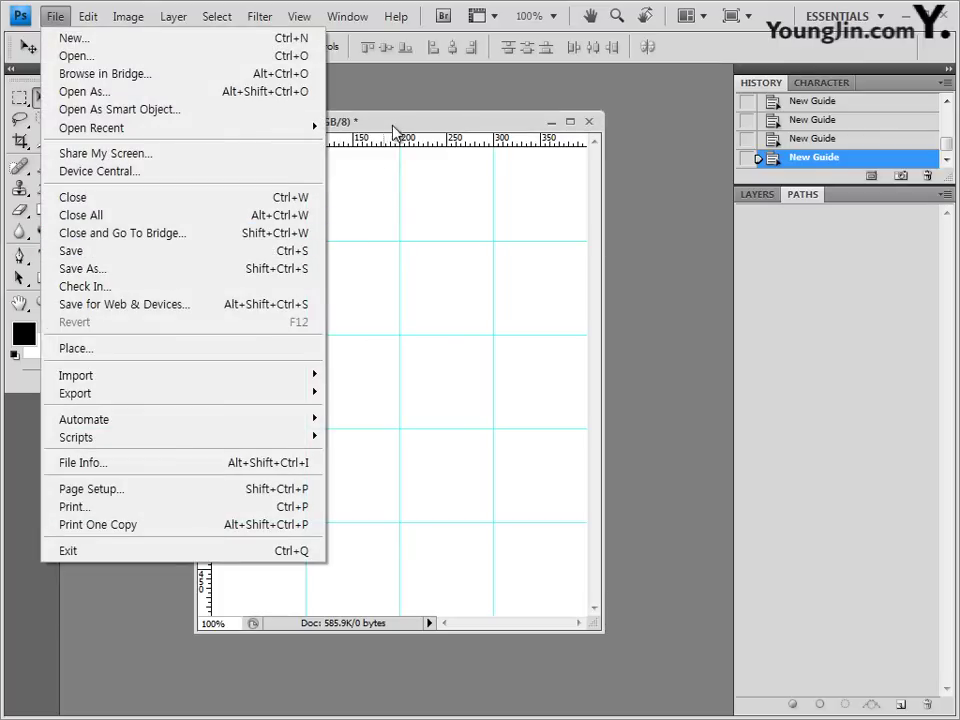
pyautogui.moveTo(395, 131); pyautogui.dragTo(445, 135)
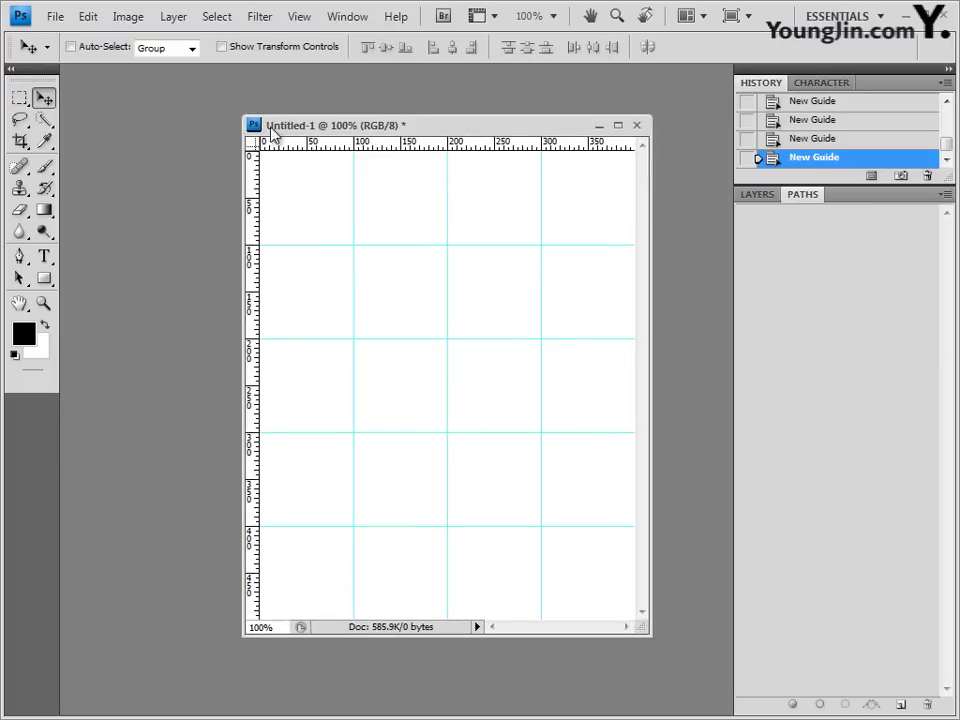
pyautogui.click(53, 17)
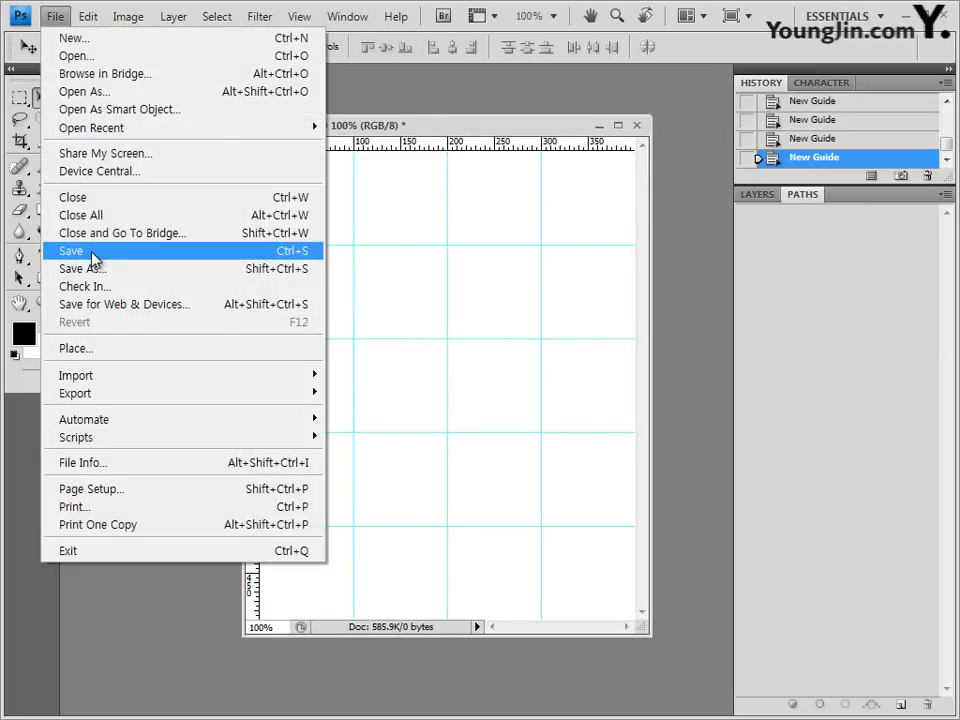
pyautogui.click(93, 259)
pyautogui.moveTo(345, 71); pyautogui.dragTo(275, 68)
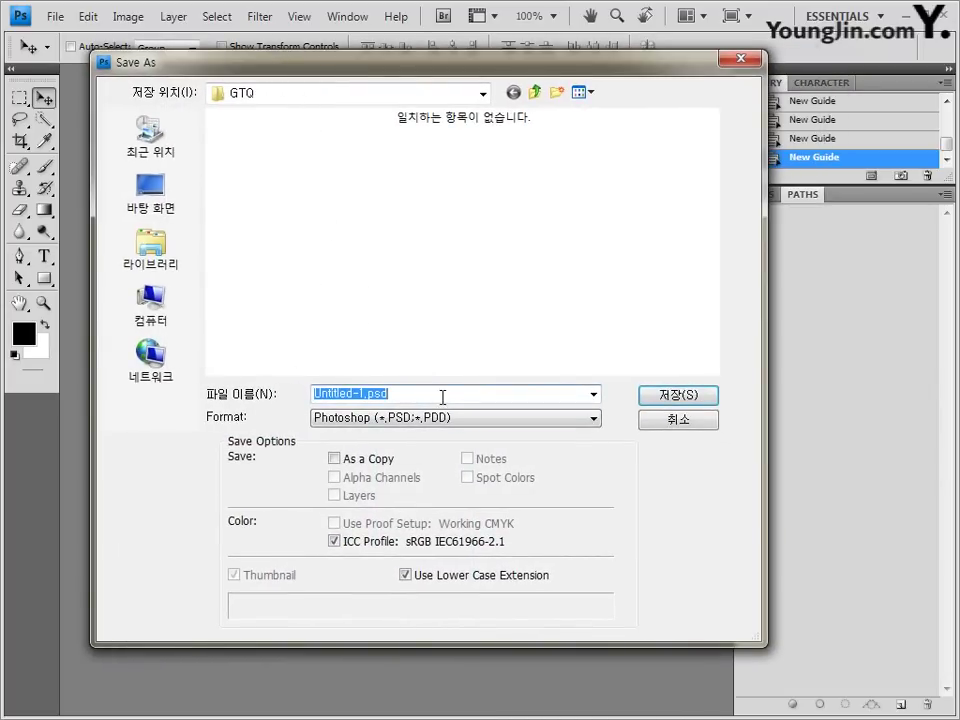
pyautogui.moveTo(441, 396); pyautogui.dragTo(216, 407)
pyautogui.moveTo(603, 66); pyautogui.dragTo(606, 82)
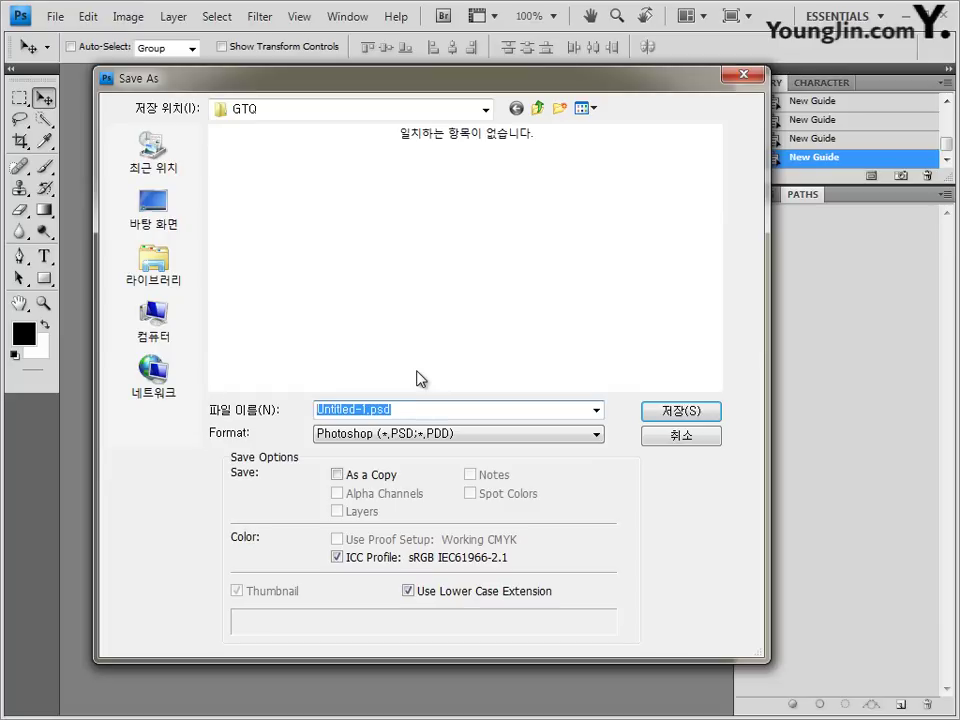
pyautogui.write('1')
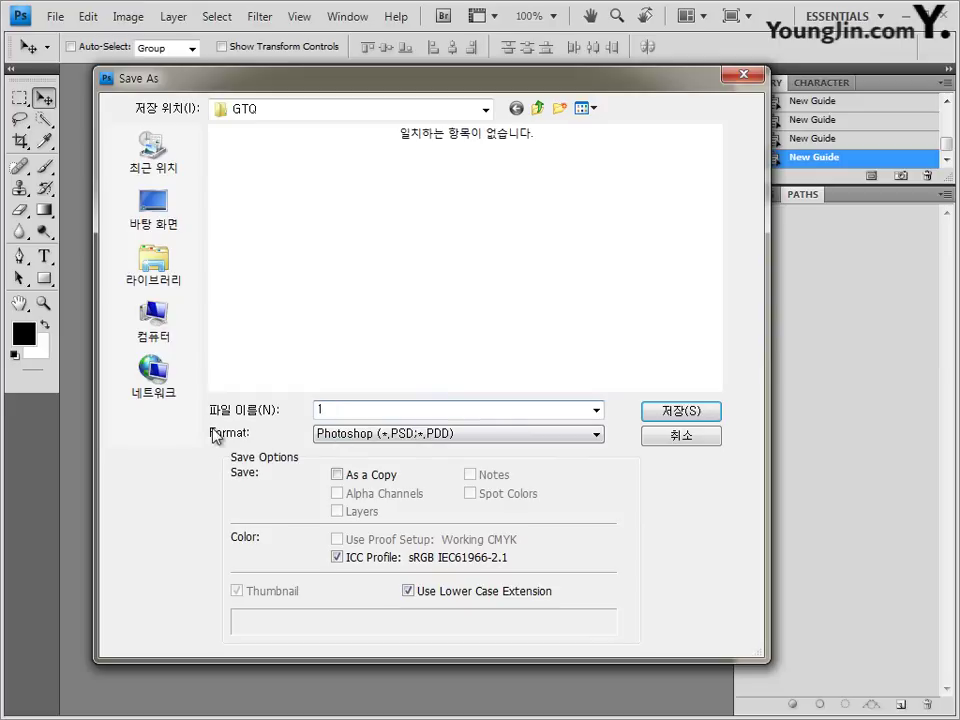
pyautogui.click(677, 413)
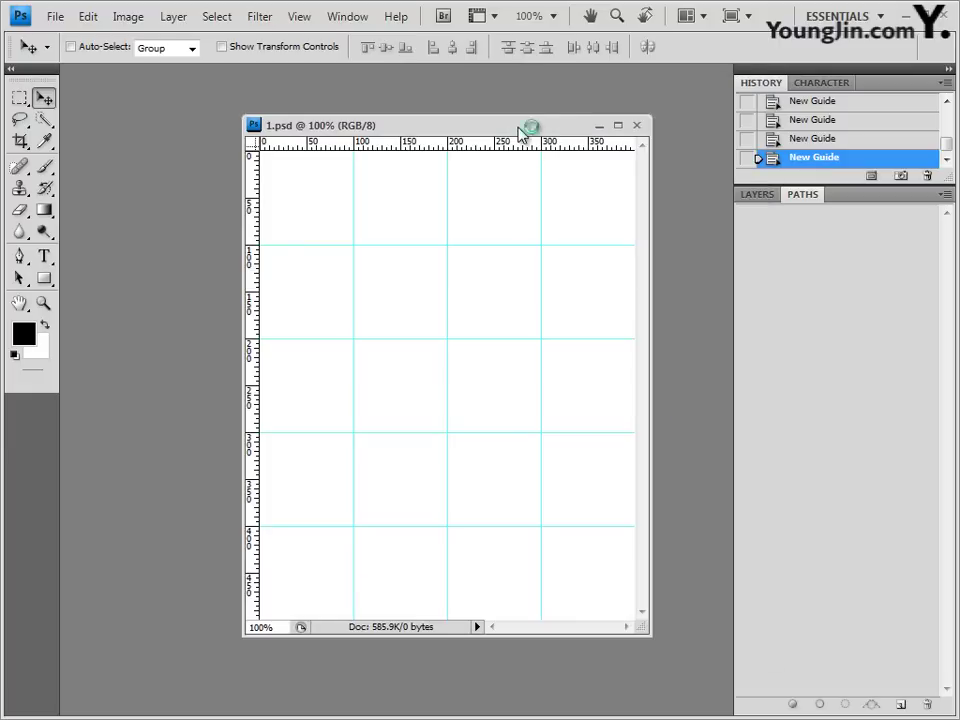
pyautogui.moveTo(520, 130); pyautogui.dragTo(465, 122)
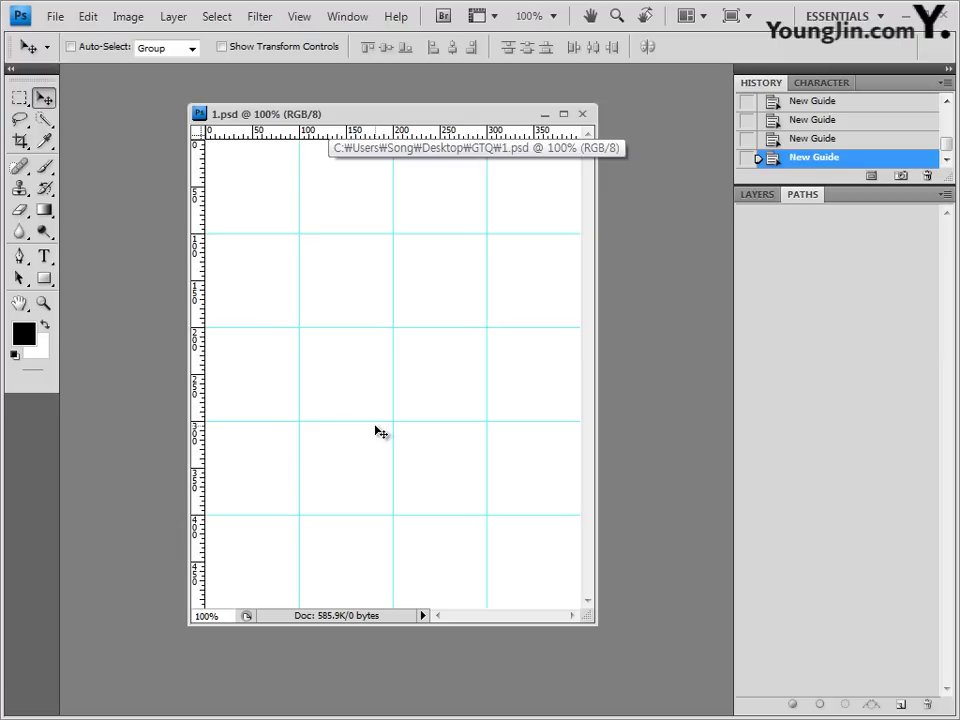
pyautogui.hotkey('ctrl', '-')
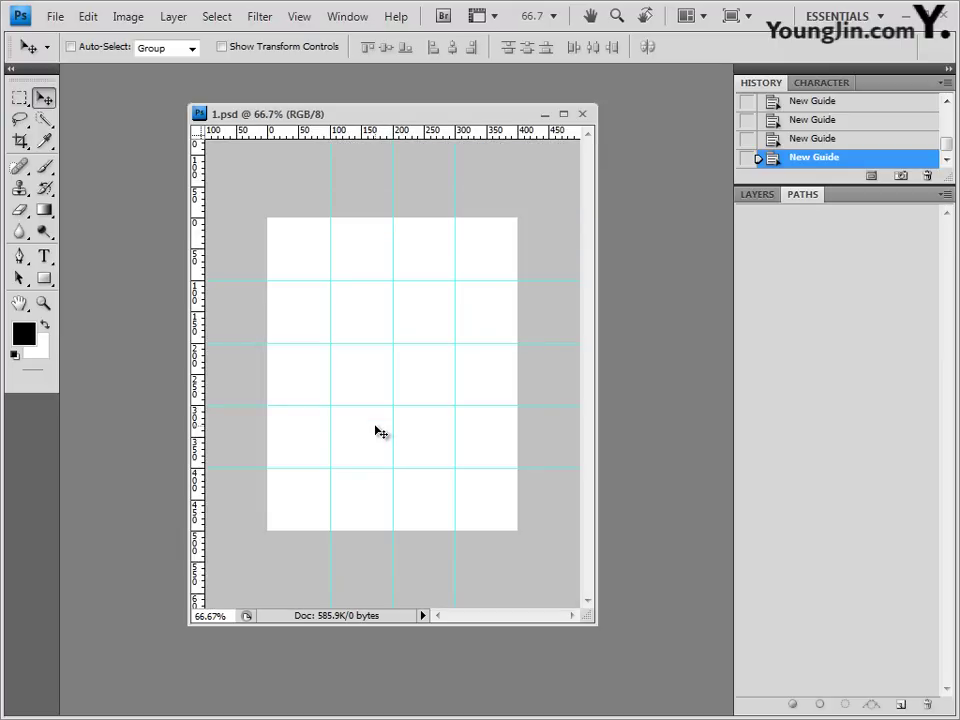
pyautogui.hotkey('ctrl', '+')
pyautogui.hotkey('ctrl', '+')
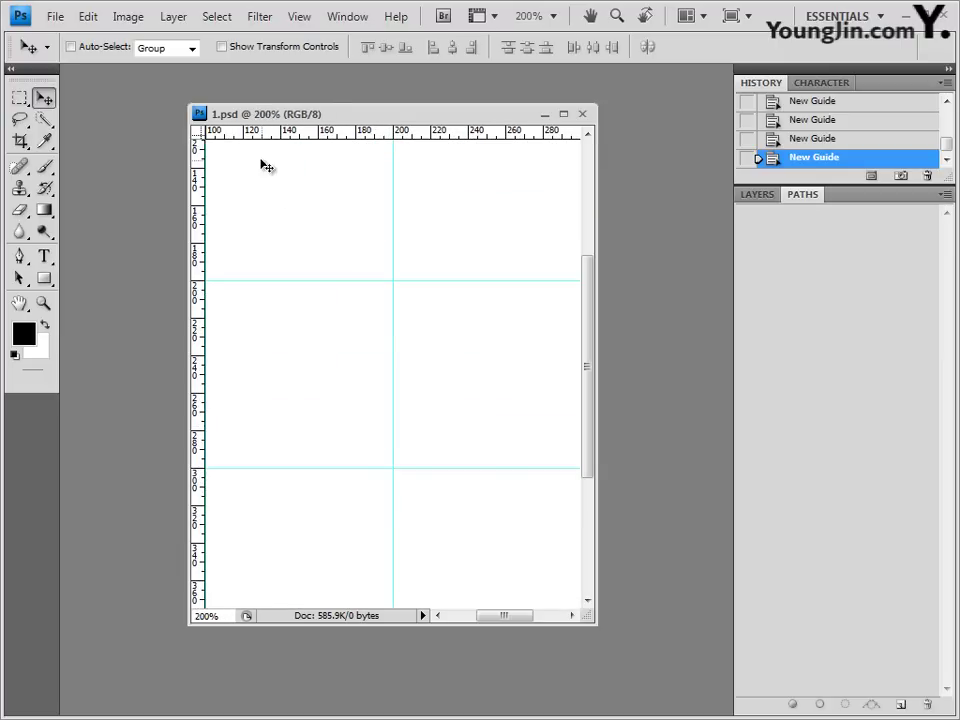
pyautogui.hotkey('ctrl', '+')
pyautogui.hotkey('ctrl', '-')
pyautogui.hotkey('ctrl', '-')
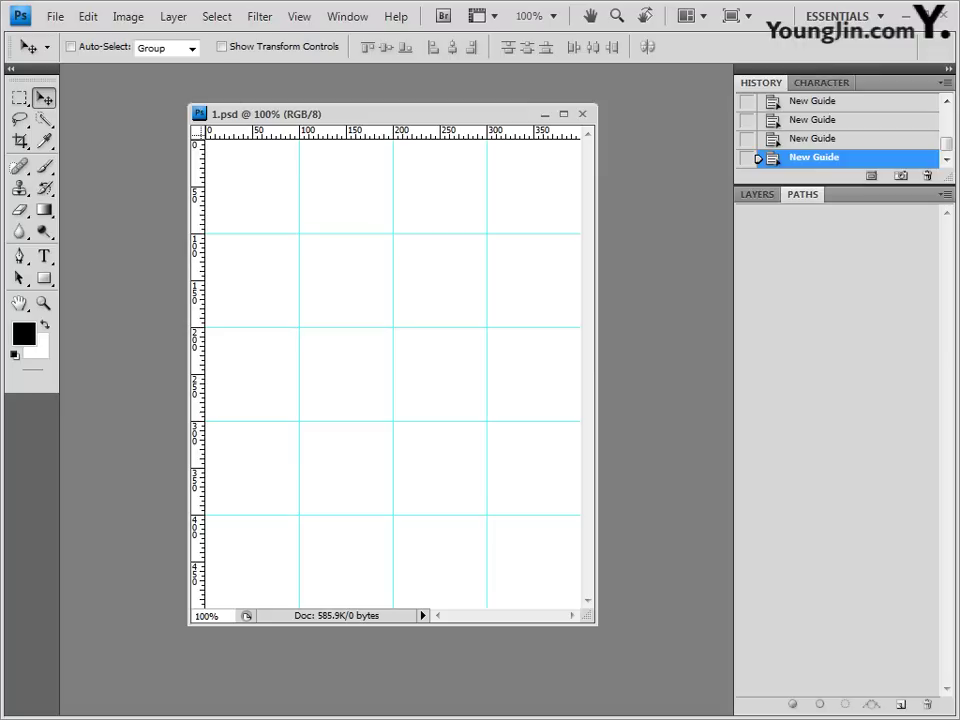
# Step: Switch to the file explorer and open the 기출문제01 folder inside GTQ 1급
pyautogui.hotkey('alt', 'Tab')
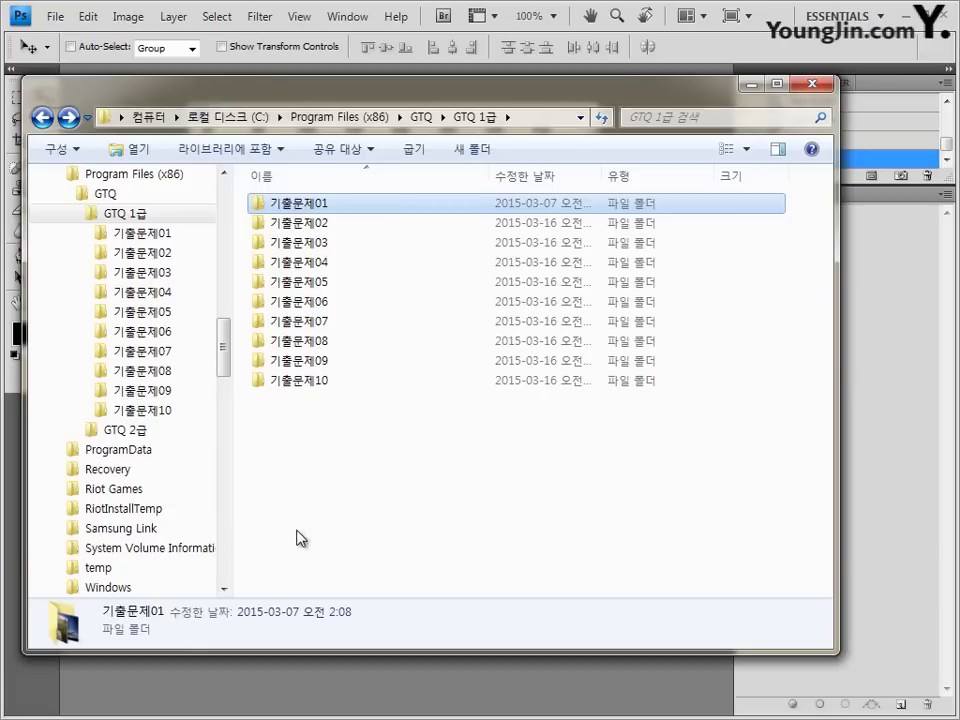
pyautogui.moveTo(403, 88); pyautogui.dragTo(443, 91)
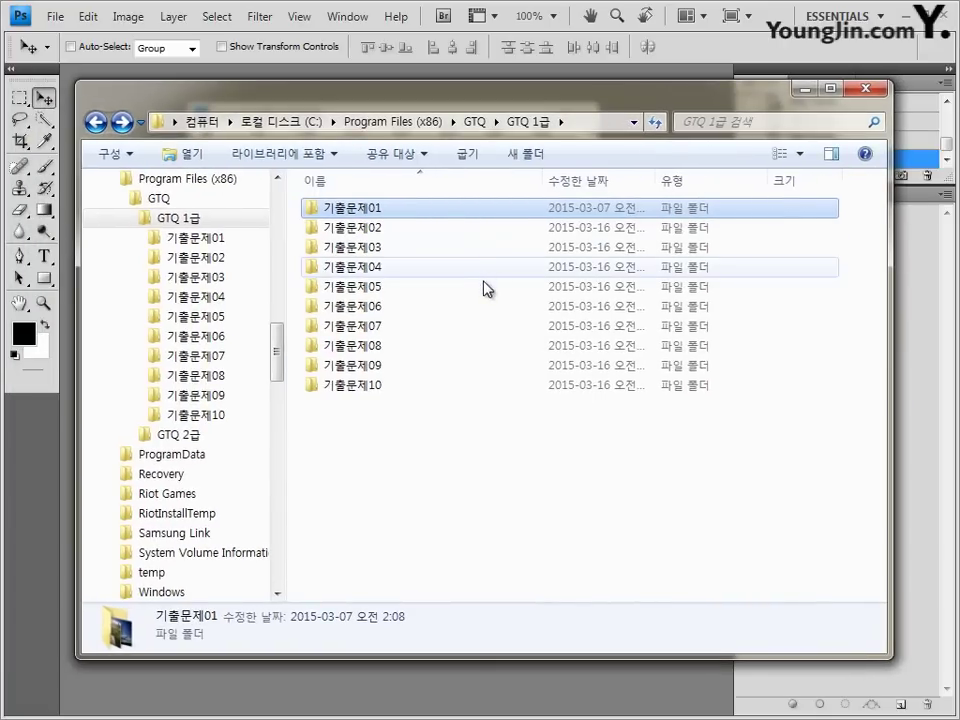
pyautogui.click(364, 401)
pyautogui.click(398, 217)
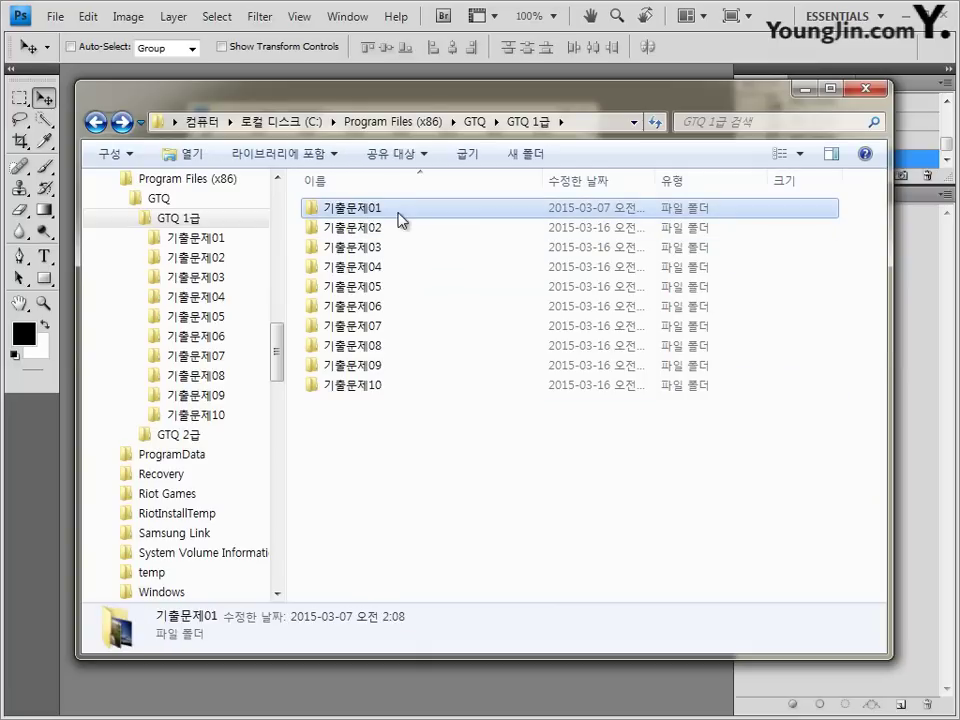
pyautogui.doubleClick(375, 214)
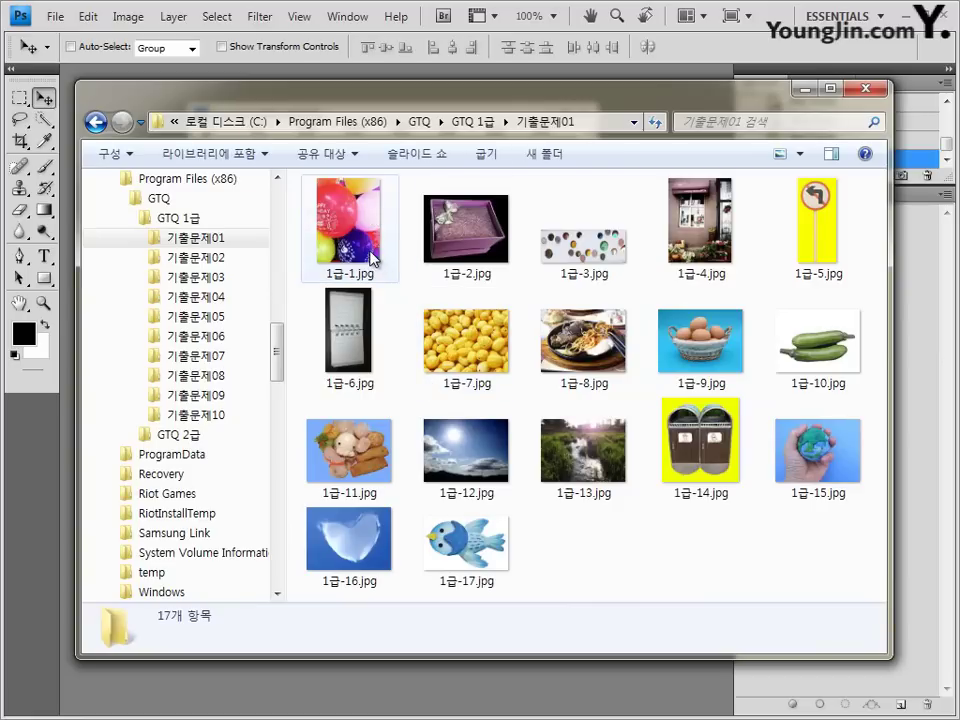
# Step: Open the balloon image 1급-1.jpg in Photoshop and undock it into a floating window
pyautogui.click(366, 240)
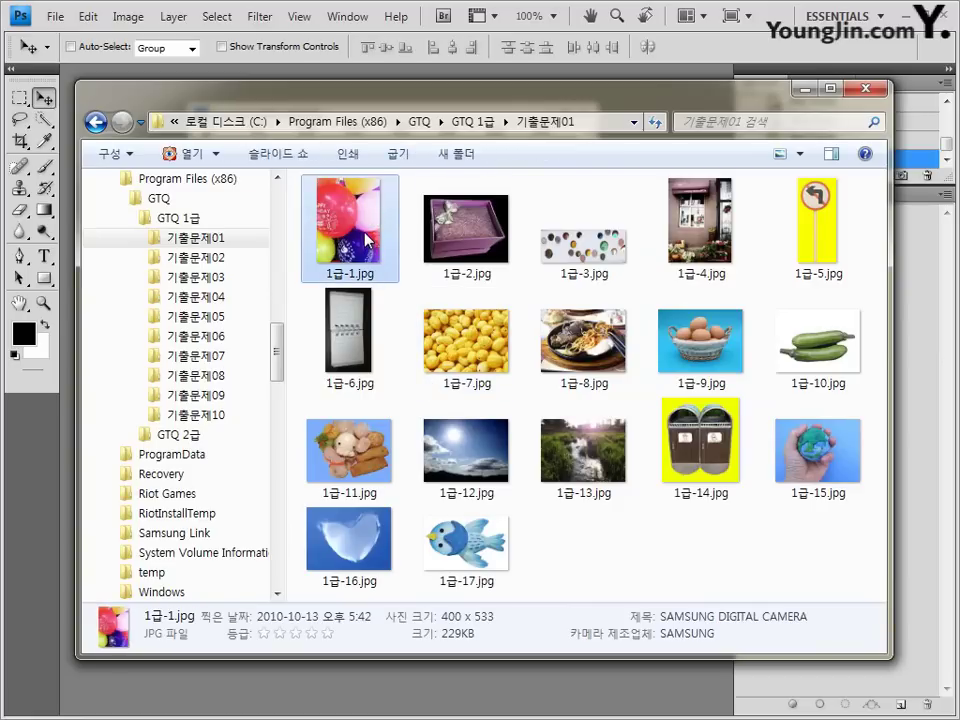
pyautogui.moveTo(414, 96); pyautogui.dragTo(370, 148)
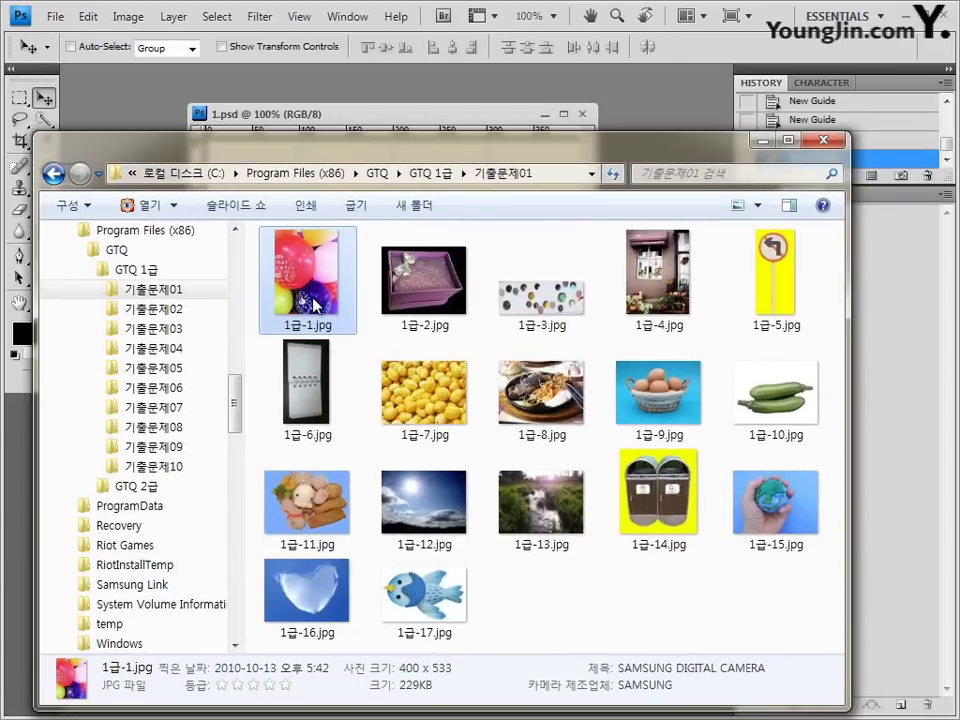
pyautogui.moveTo(311, 304); pyautogui.dragTo(671, 94)
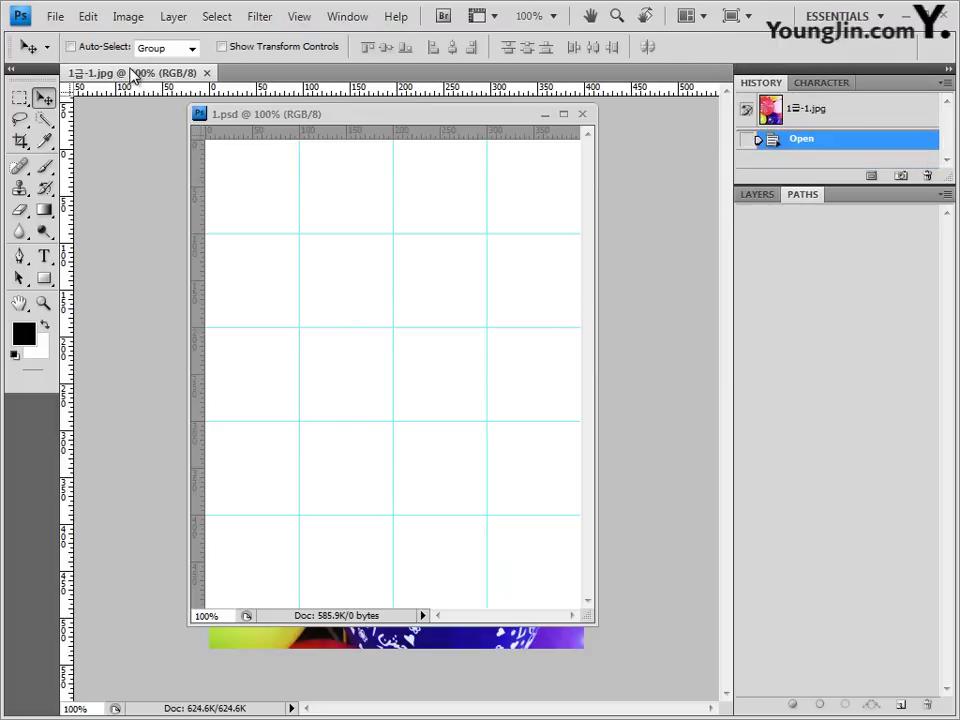
pyautogui.moveTo(131, 72); pyautogui.dragTo(144, 150)
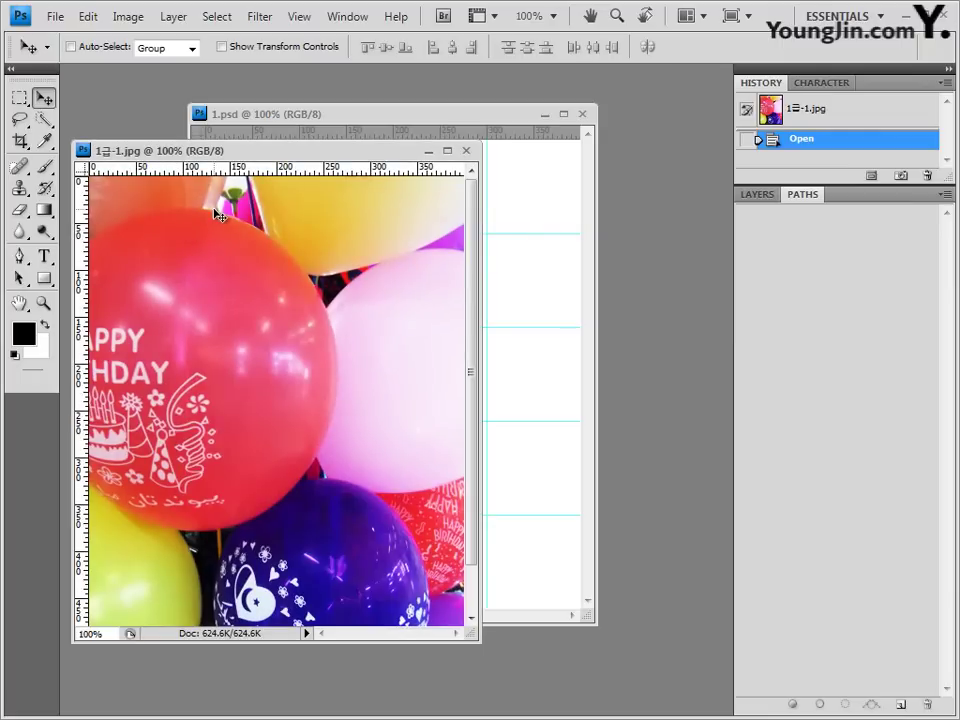
# Step: Copy the whole balloon image, close its document, and paste the copy into 1.psd
pyautogui.hotkey('ctrl', 'a')
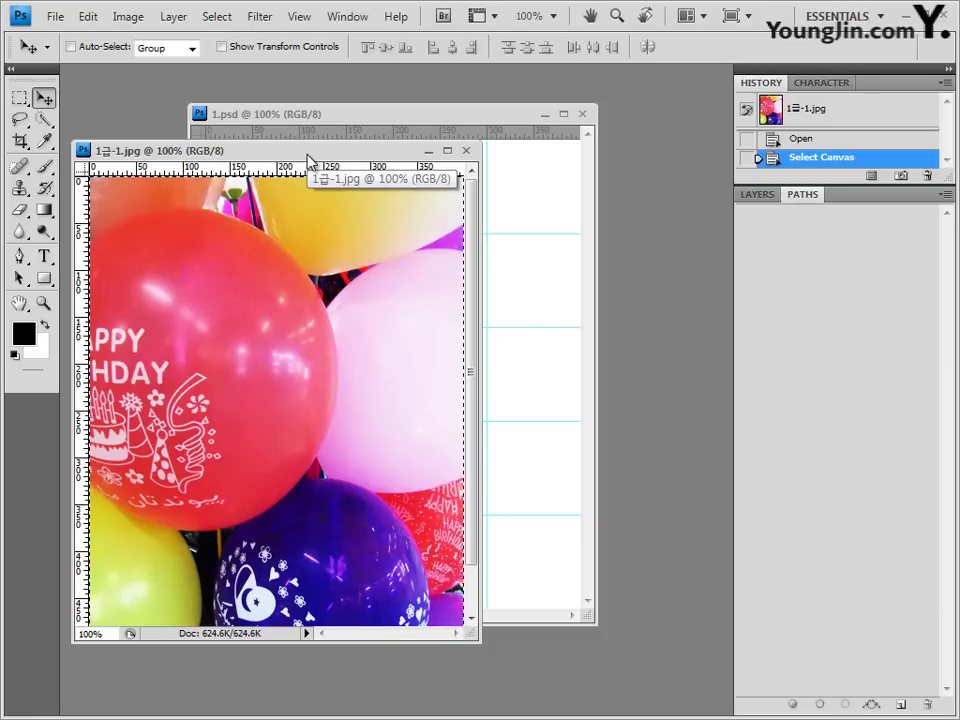
pyautogui.moveTo(308, 160); pyautogui.dragTo(316, 185)
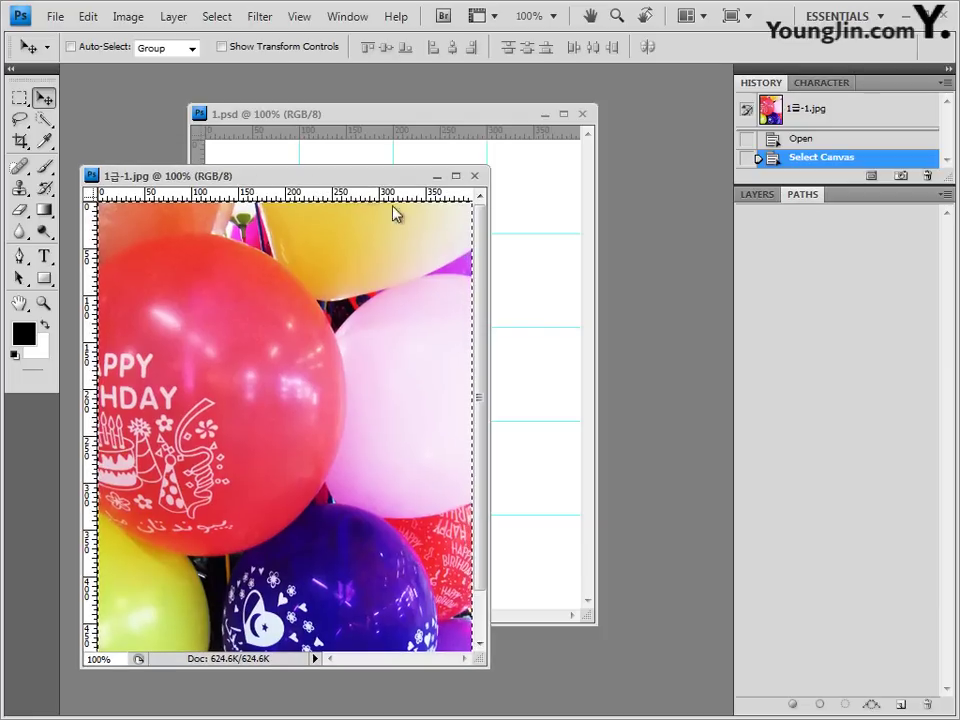
pyautogui.click(475, 177)
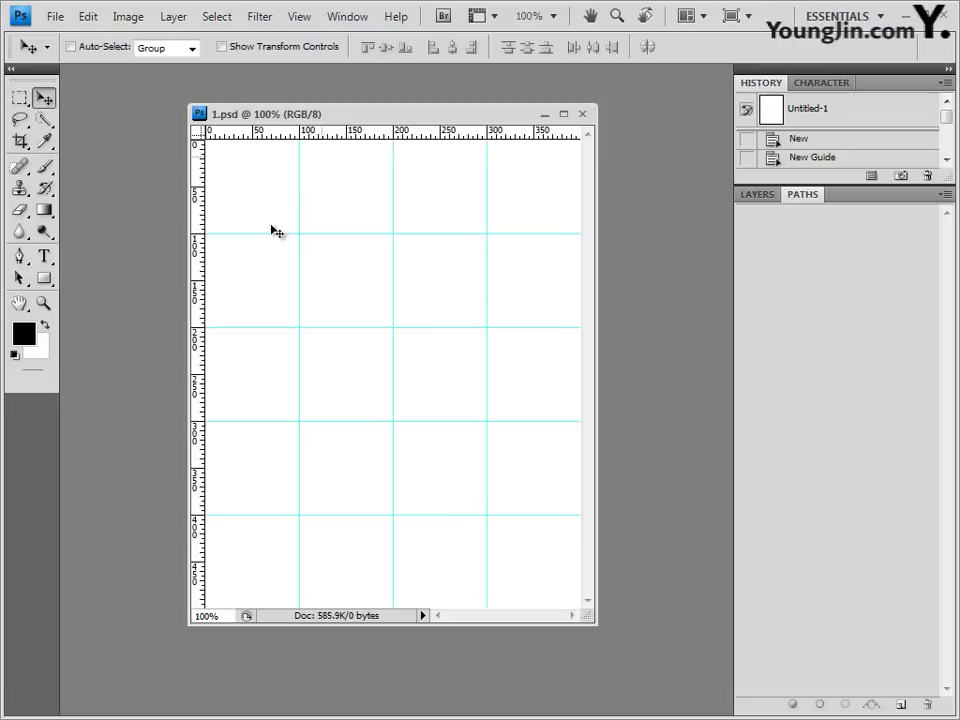
pyautogui.hotkey('ctrl', 'v')
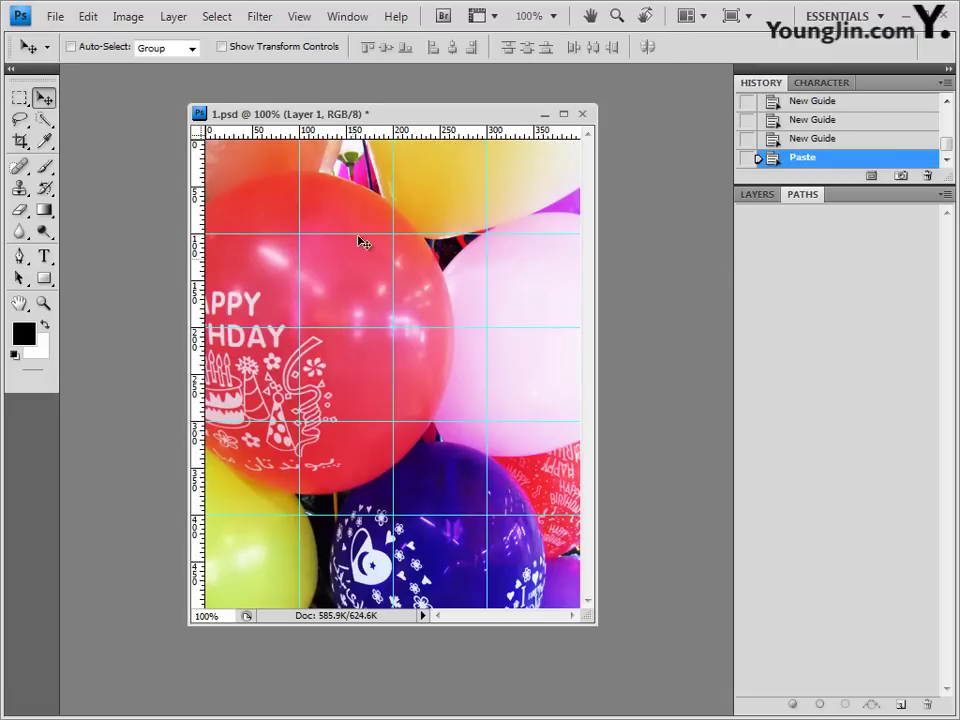
# Step: Apply the Artistic Film Grain filter to the pasted balloon layer with Grain 4, Highlight Area 0 and Intensity 10
pyautogui.click(269, 21)
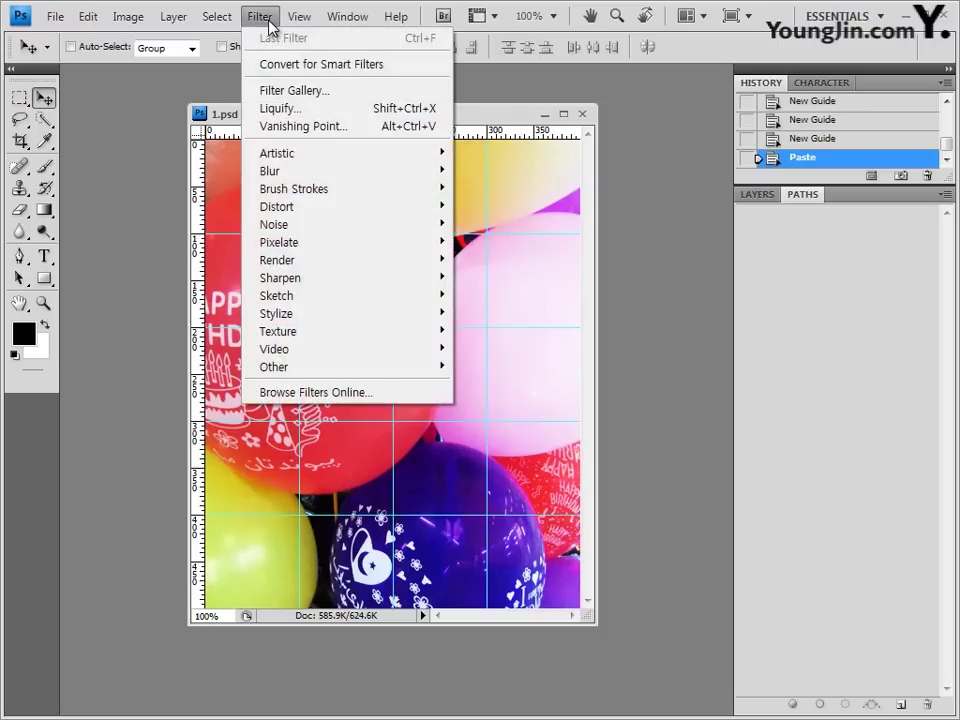
pyautogui.moveTo(306, 160)
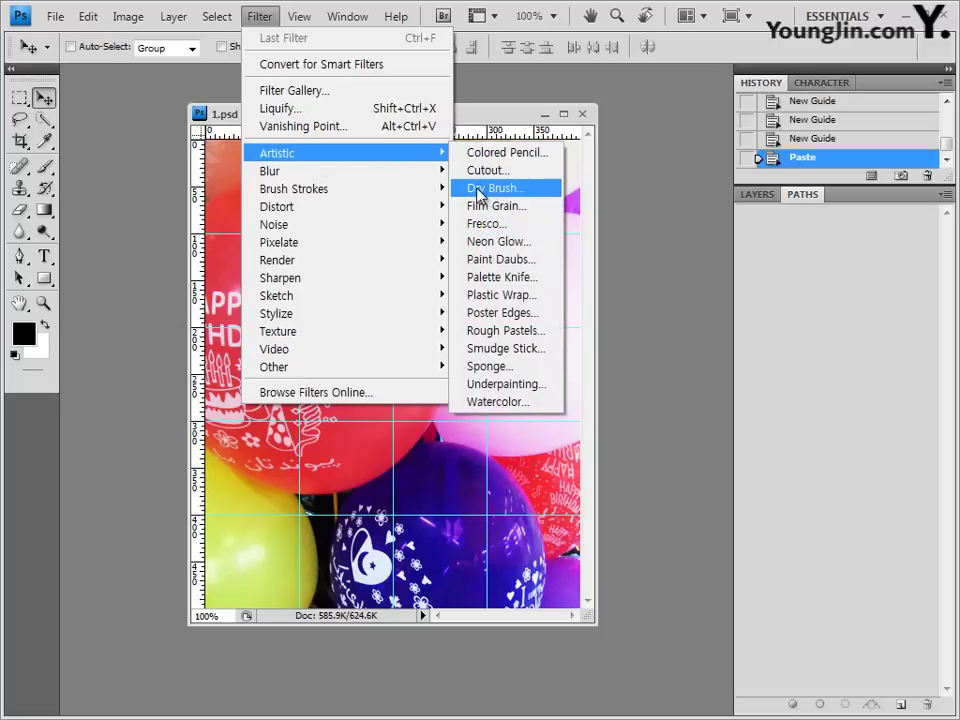
pyautogui.moveTo(419, 241)
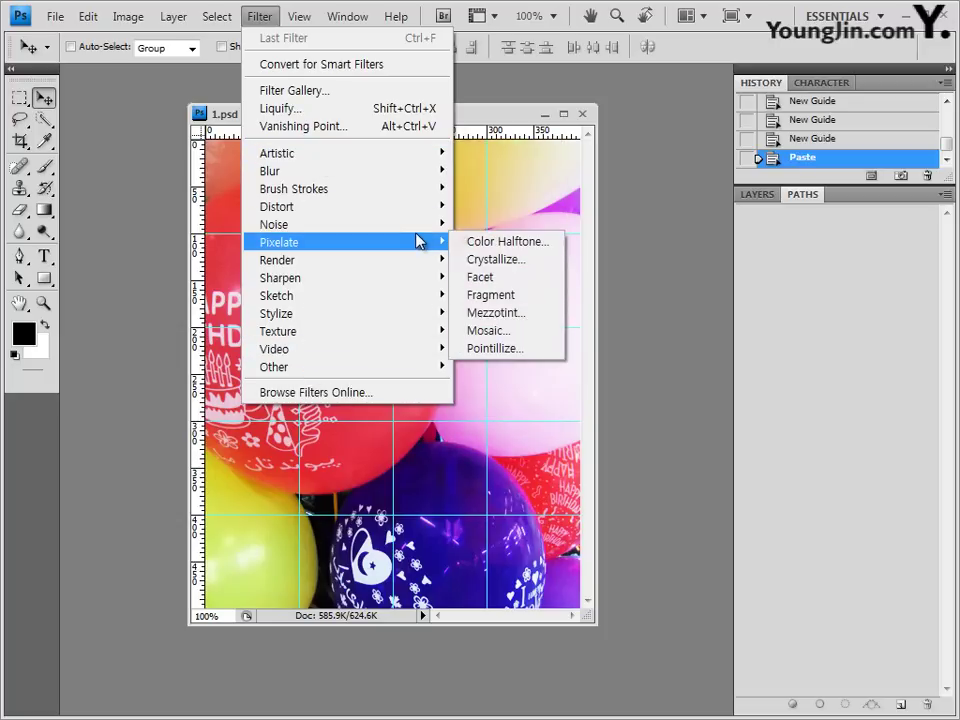
pyautogui.moveTo(399, 152)
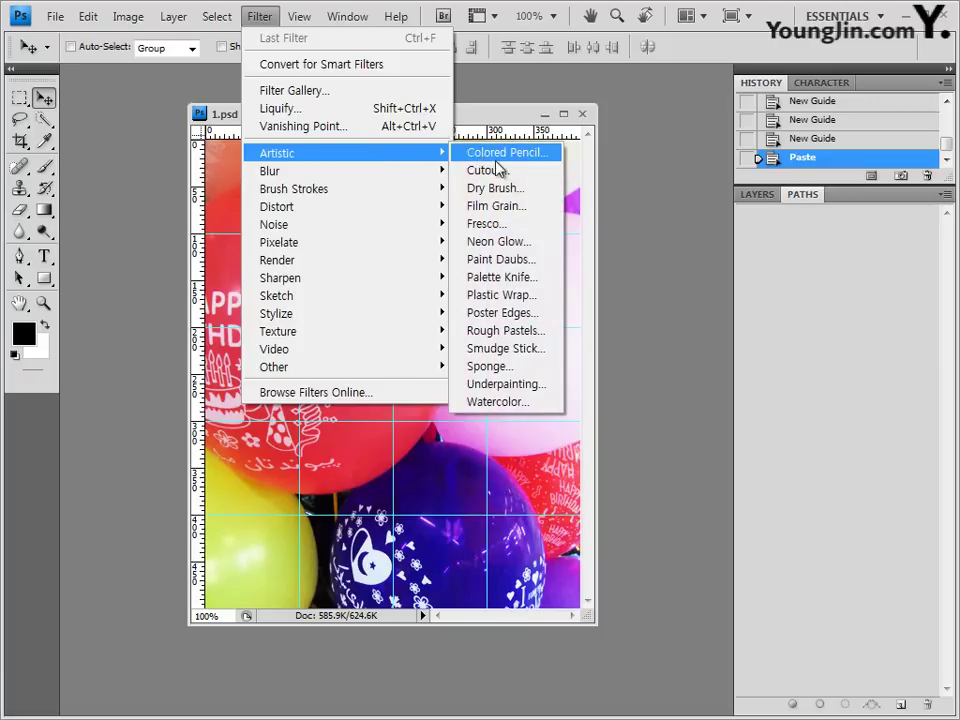
pyautogui.click(522, 207)
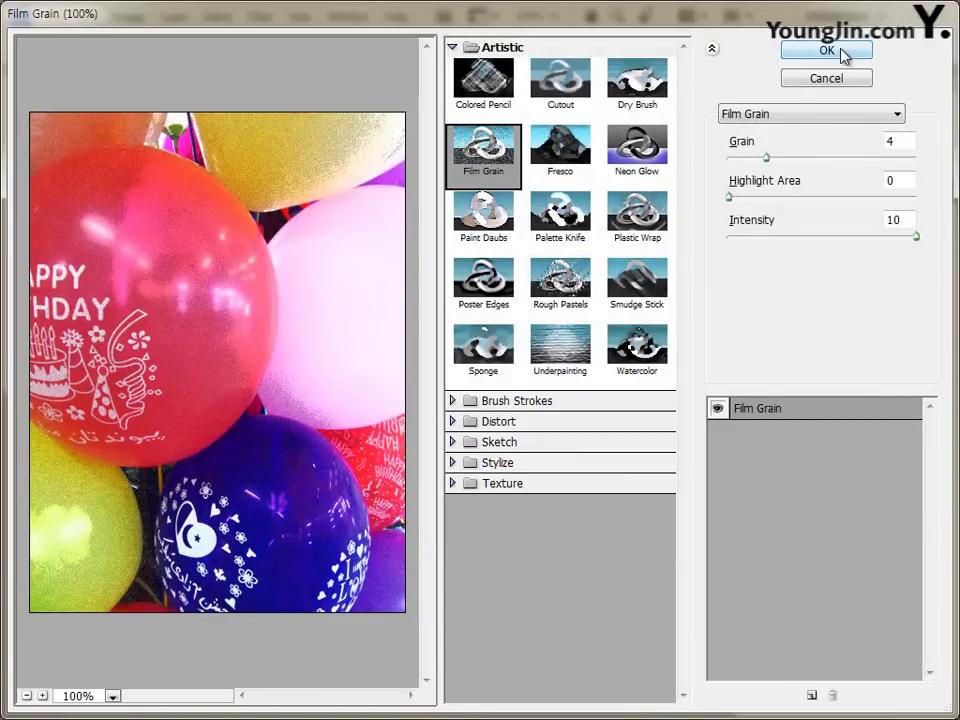
pyautogui.click(843, 56)
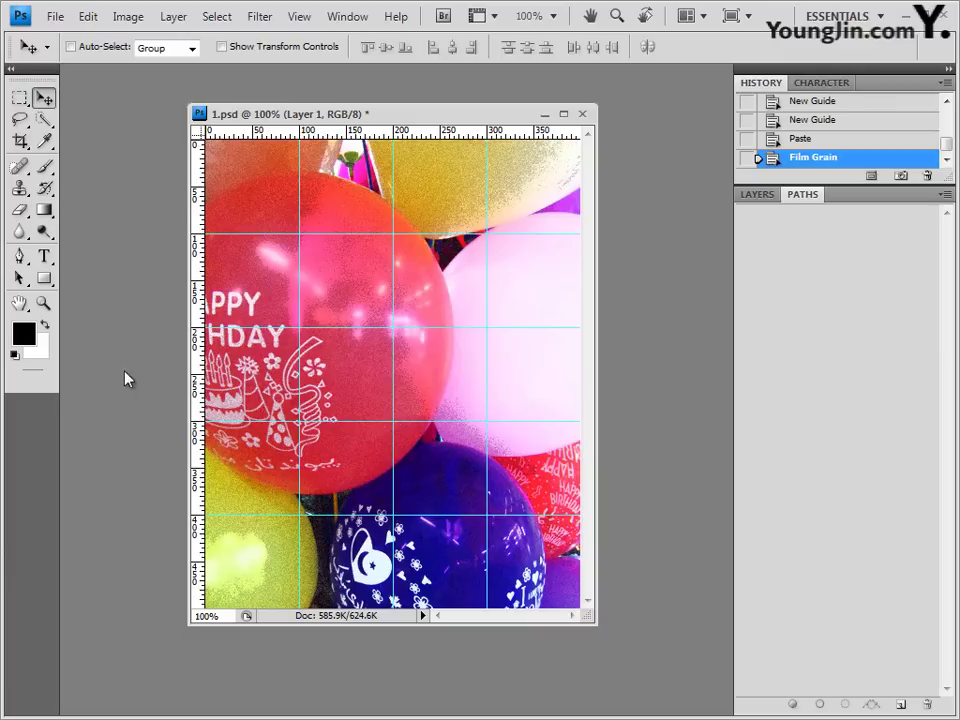
# Step: Activate the Pen tool and set it to create shape layers
pyautogui.click(22, 257)
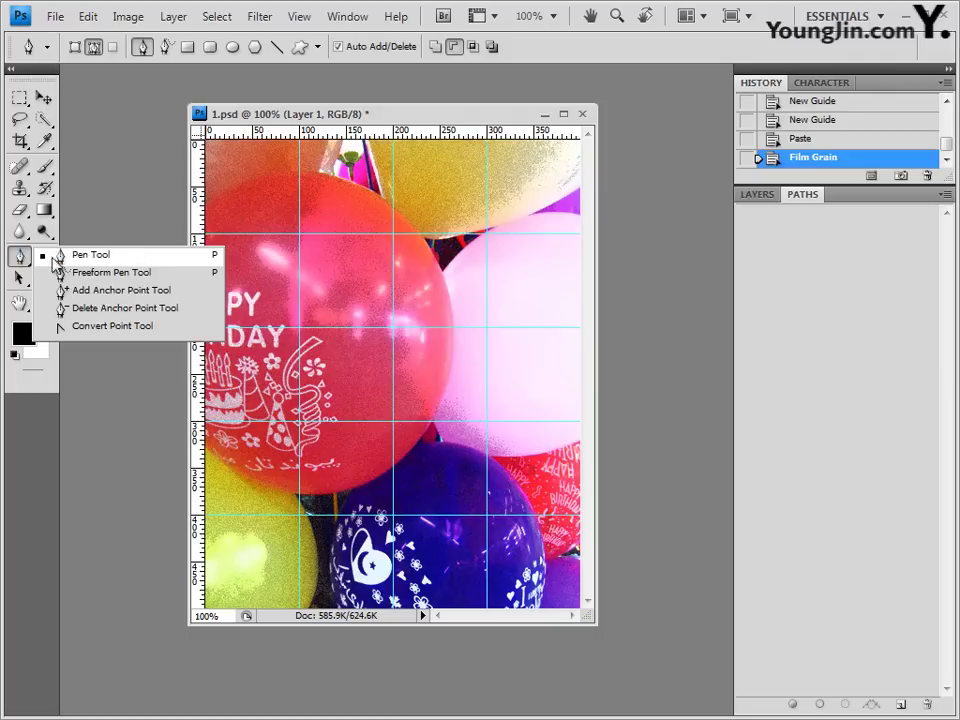
pyautogui.click(19, 260)
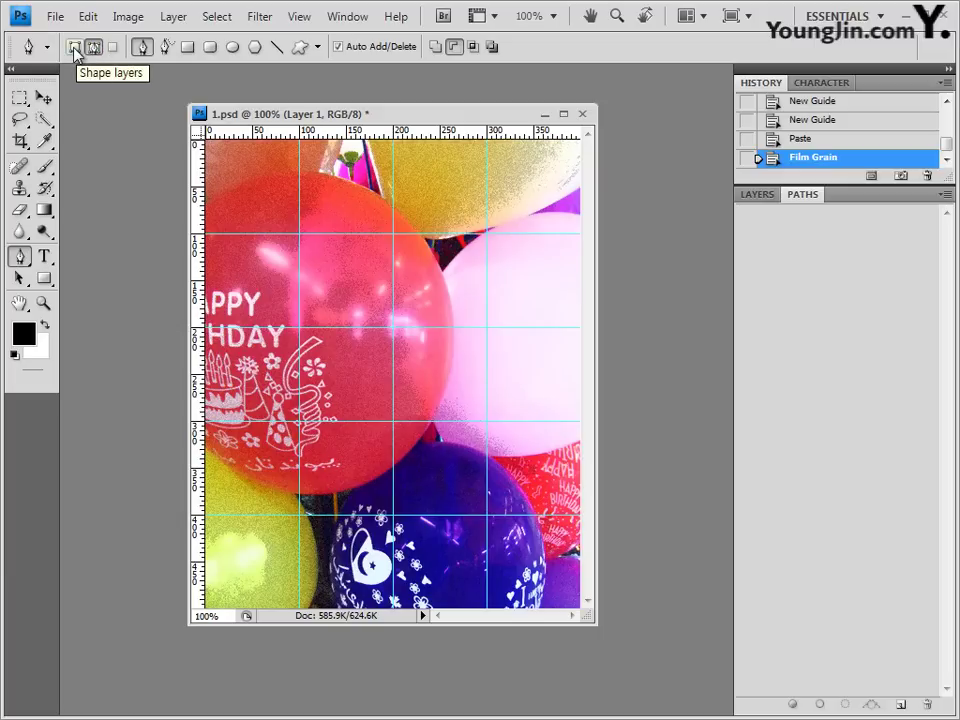
pyautogui.click(75, 47)
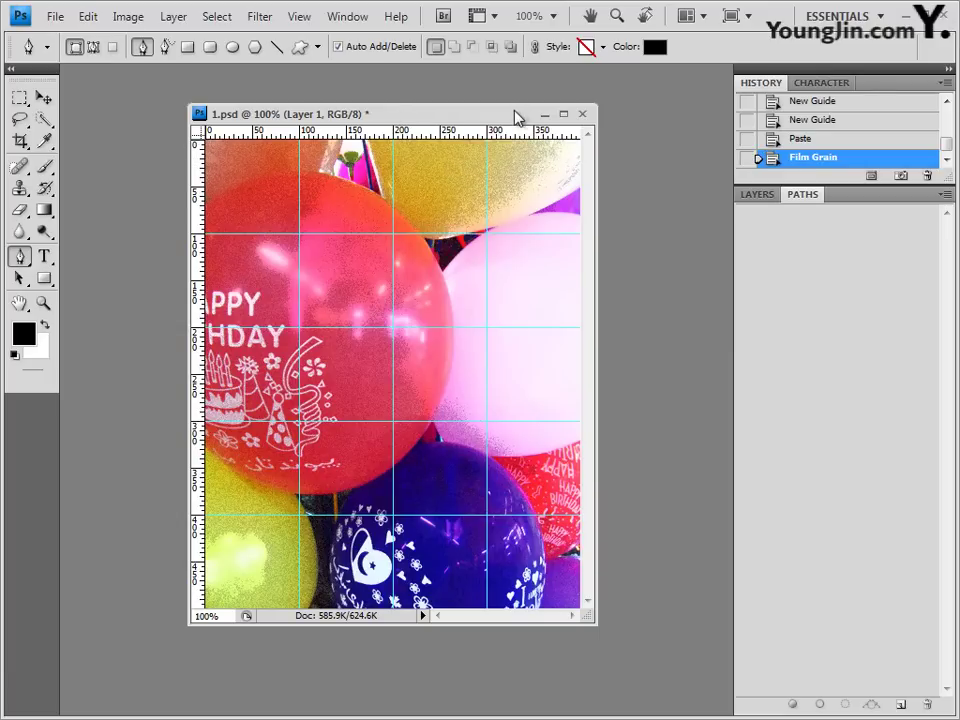
# Step: Enlarge the 1.psd document window so the entire canvas shows with a small margin around it
pyautogui.moveTo(514, 110); pyautogui.dragTo(500, 106)
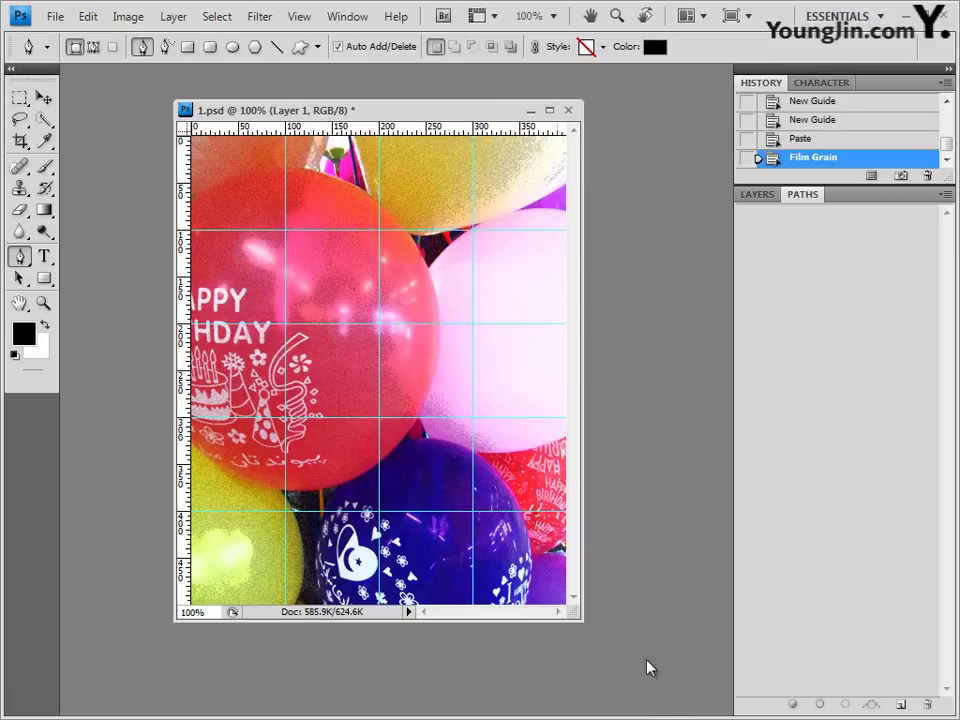
pyautogui.moveTo(585, 623); pyautogui.dragTo(645, 673)
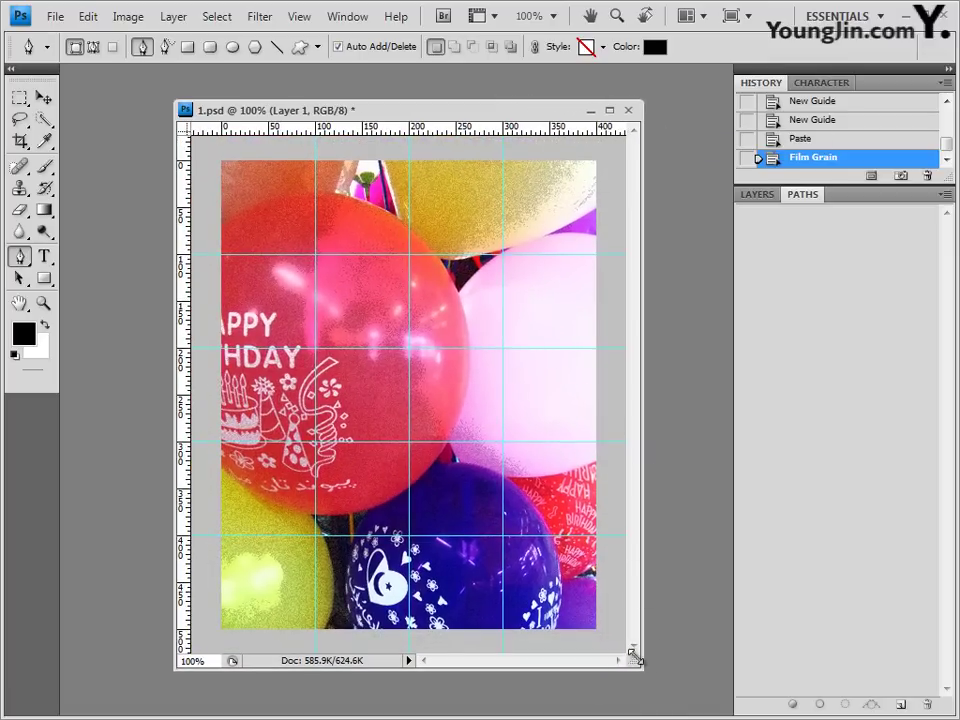
pyautogui.moveTo(633, 657); pyautogui.dragTo(601, 646)
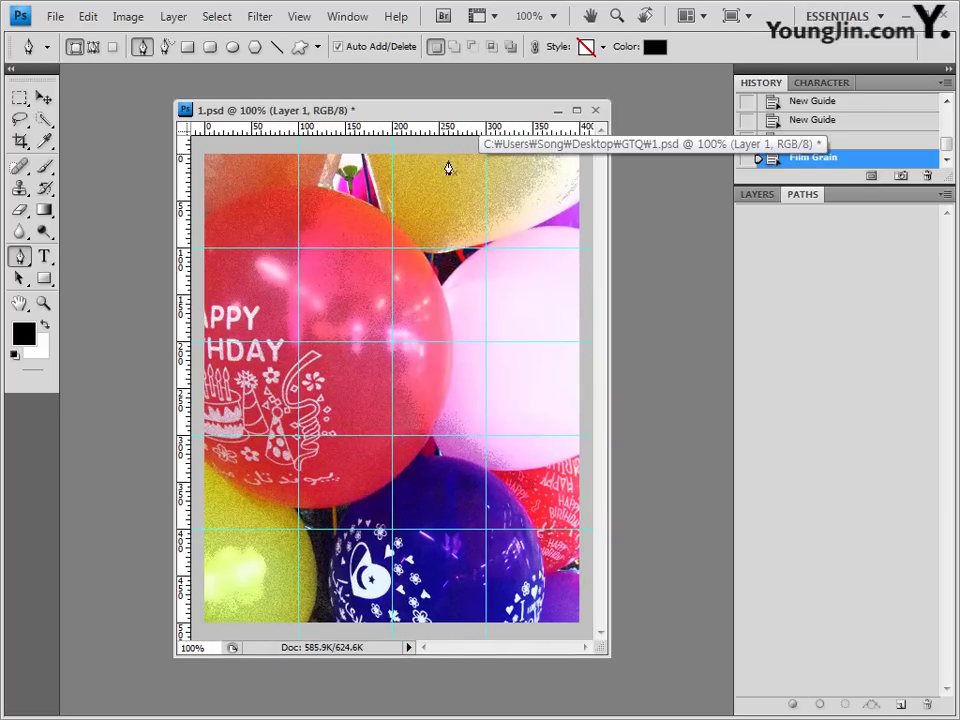
# Step: Draw a closed four-point diagonal band across the canvas's upper-right corner, spanning about 255–315 px along the top edge and 80–150 px down the right edge
pyautogui.hotkey('ctrl', 'v')
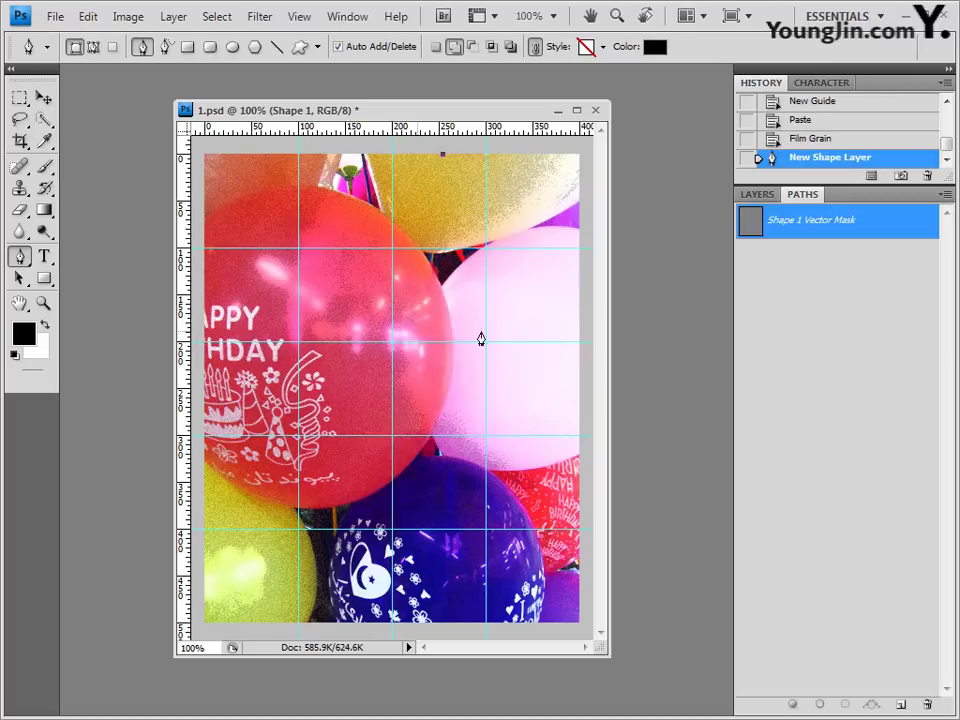
pyautogui.click(579, 296)
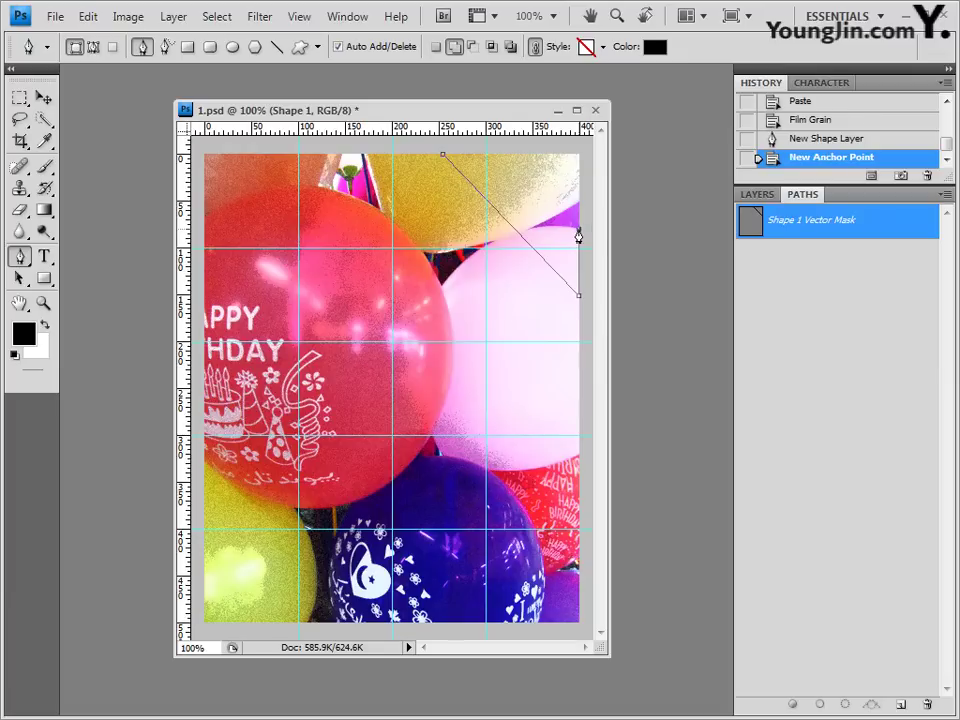
pyautogui.click(579, 230)
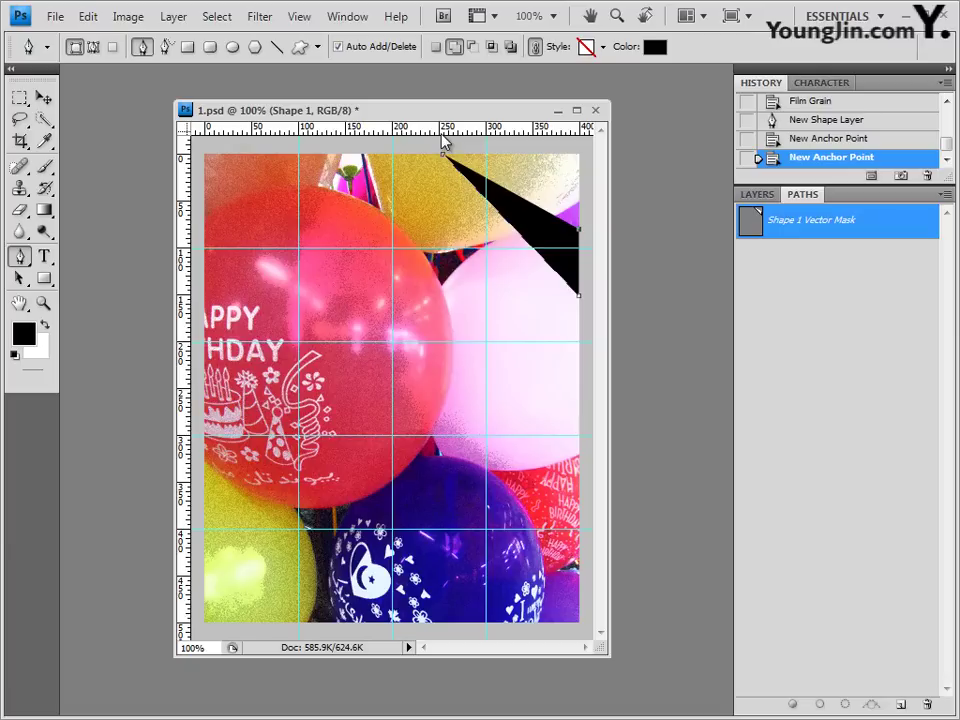
pyautogui.click(500, 155)
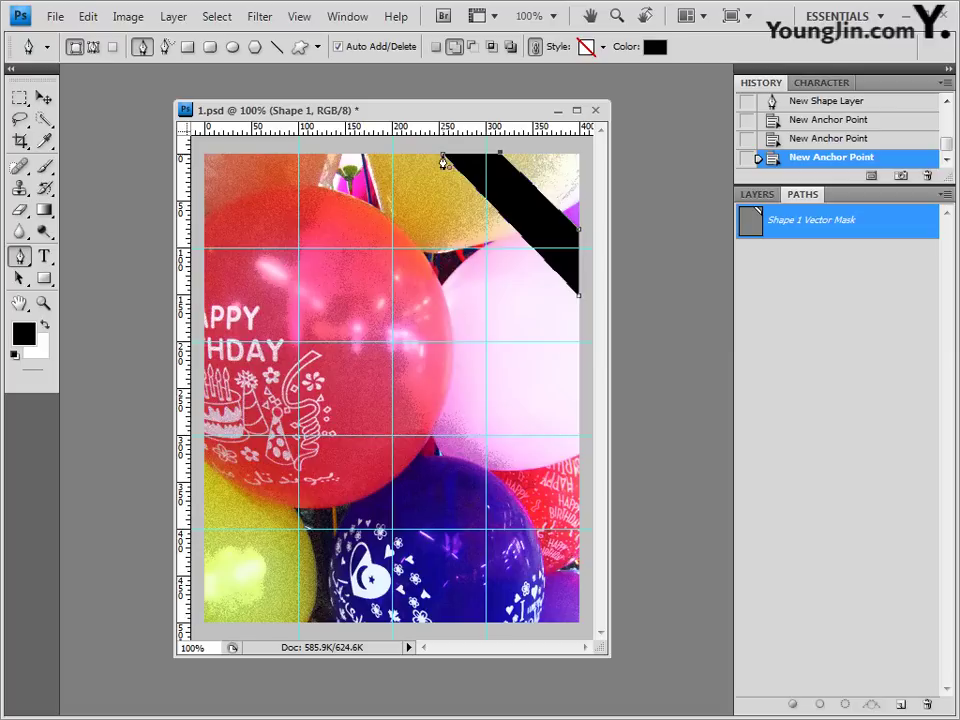
pyautogui.click(444, 160)
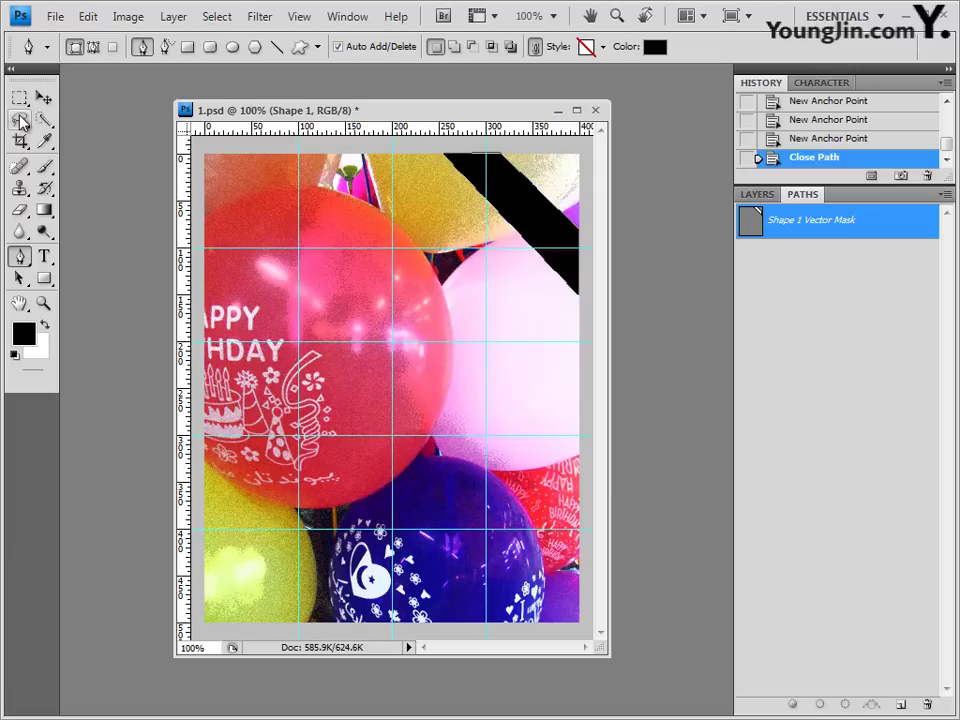
# Step: Fill the diagonal band with red, RGB 255, 0, 0, and set its layer style to none
pyautogui.click(659, 55)
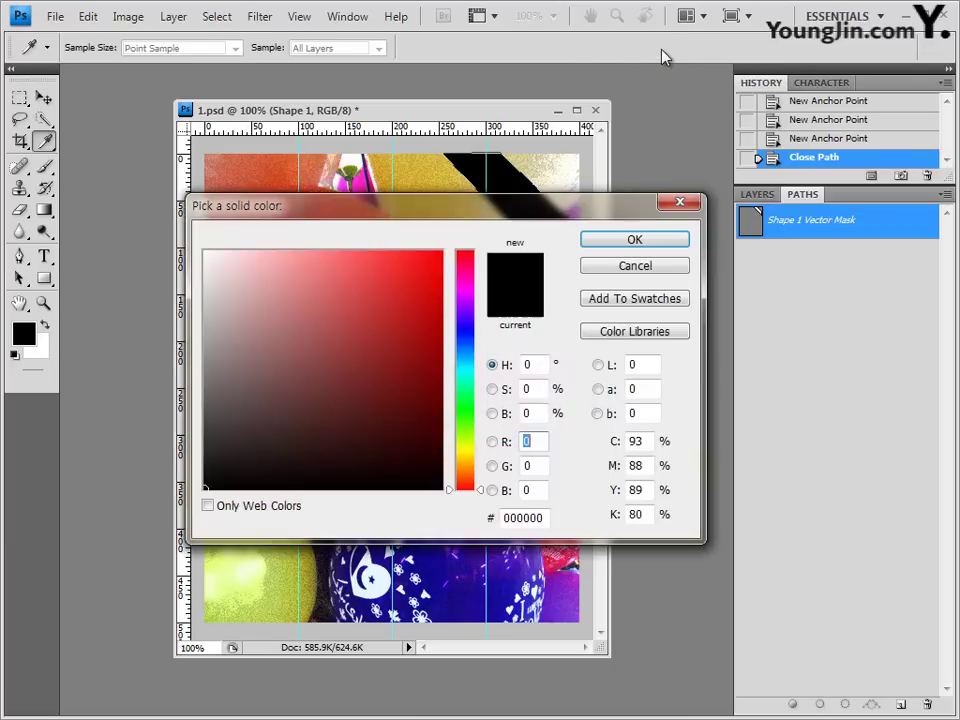
pyautogui.write('255')
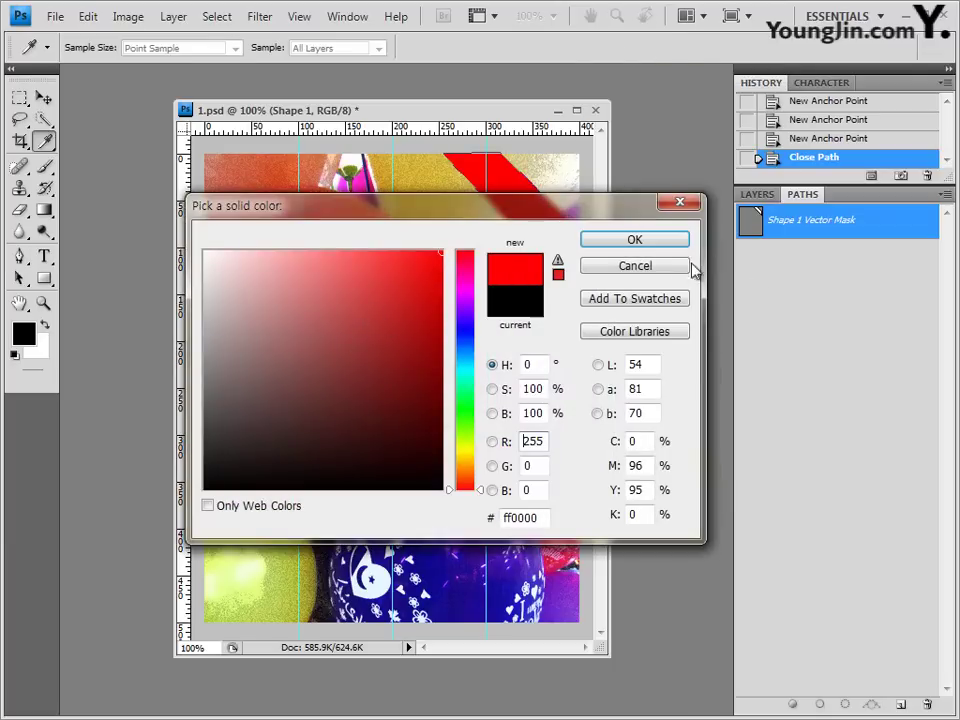
pyautogui.click(640, 242)
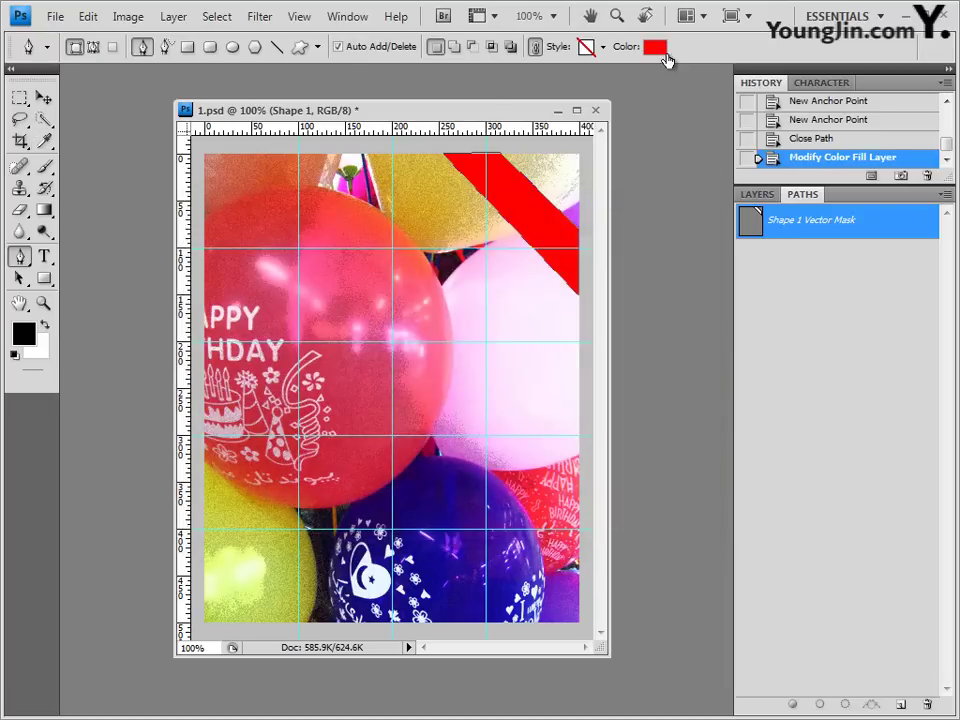
pyautogui.click(660, 48)
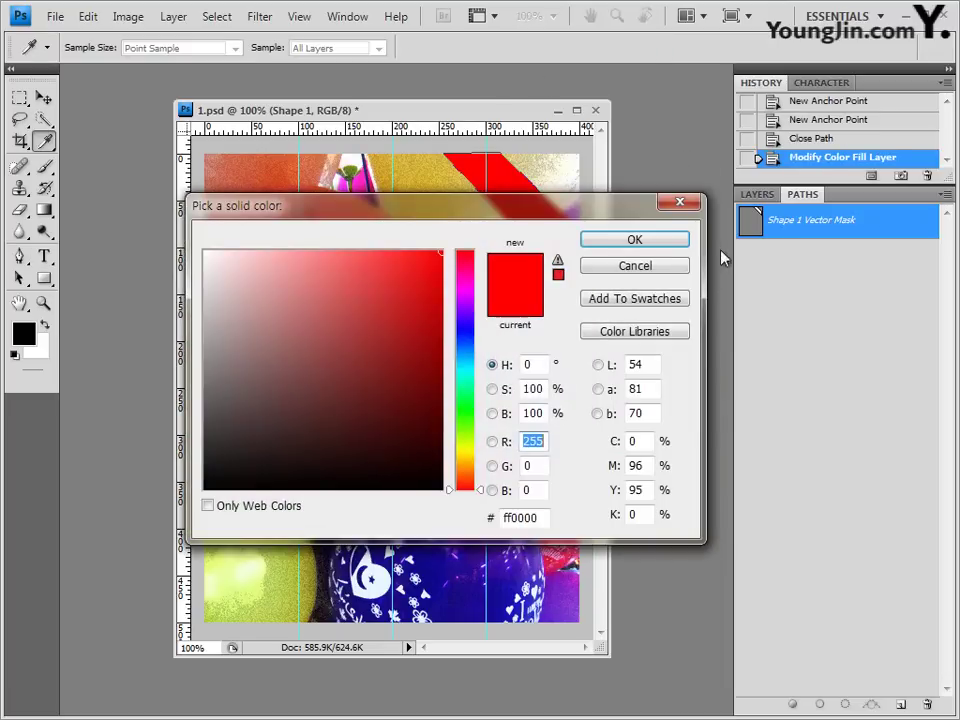
pyautogui.click(662, 267)
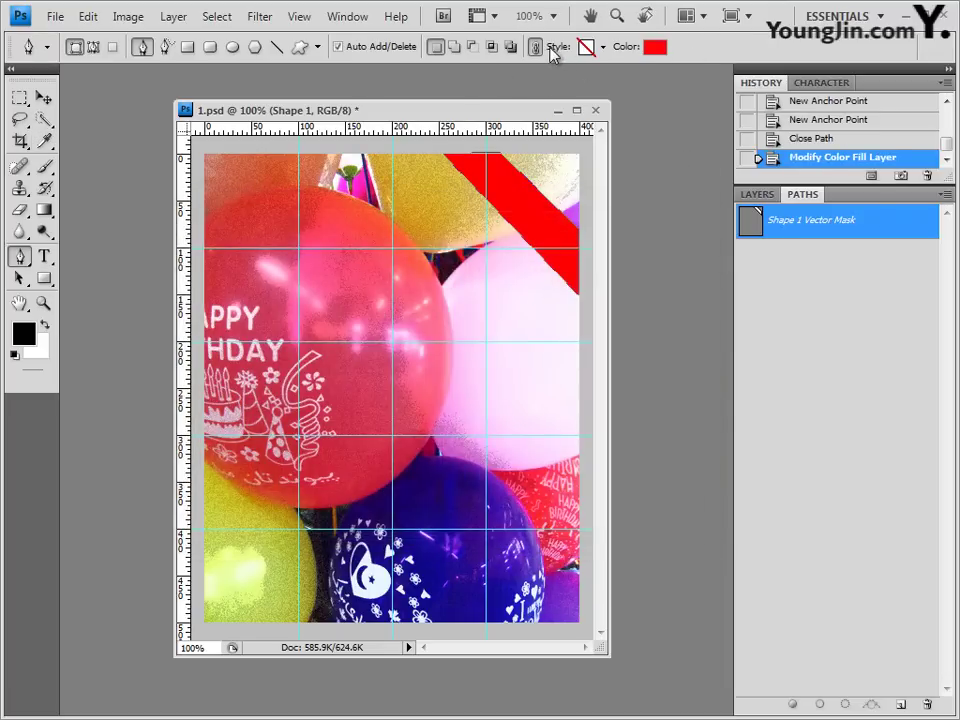
pyautogui.click(604, 47)
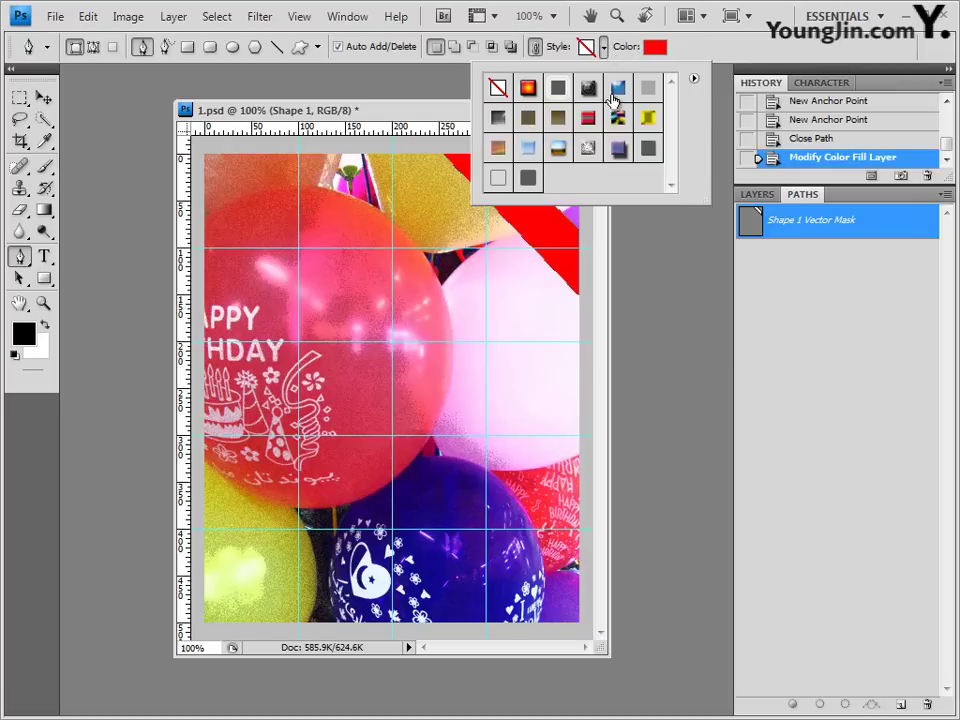
pyautogui.click(499, 89)
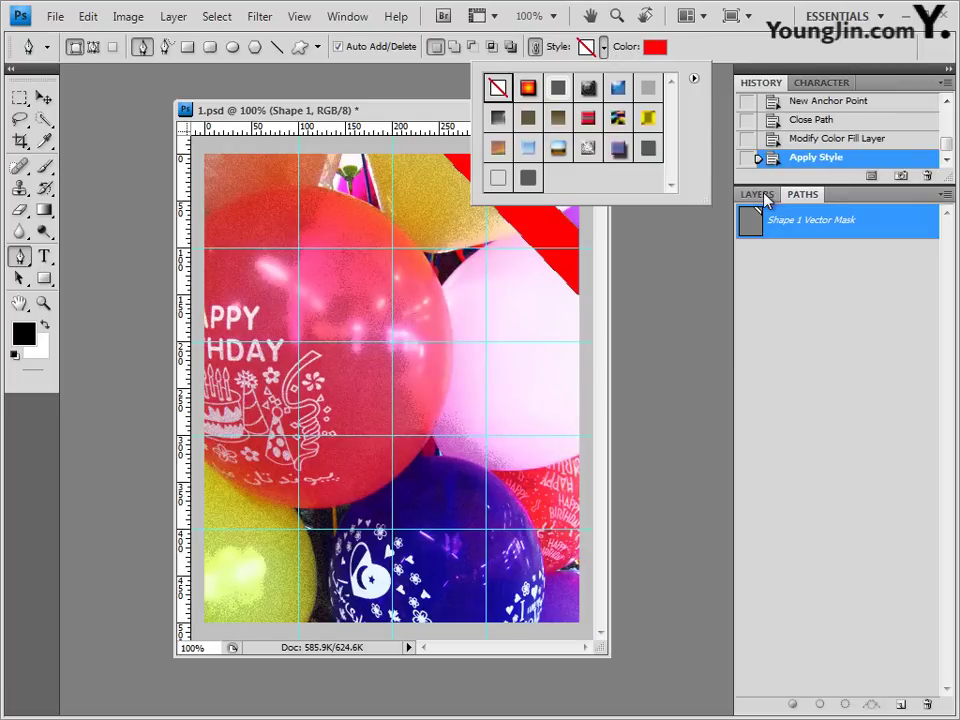
pyautogui.click(764, 197)
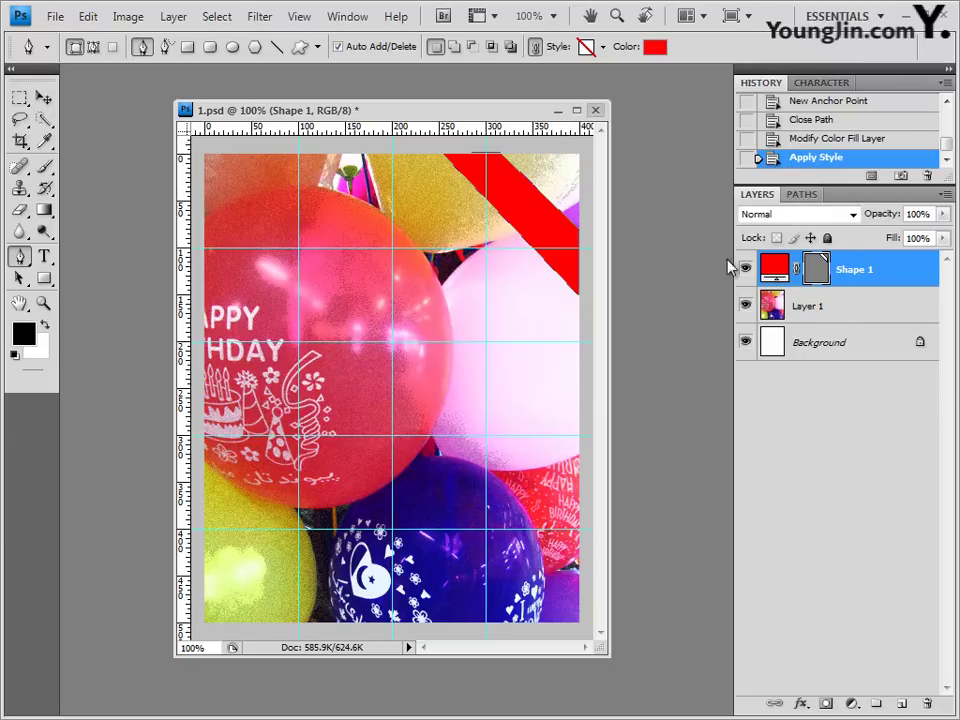
pyautogui.click(348, 17)
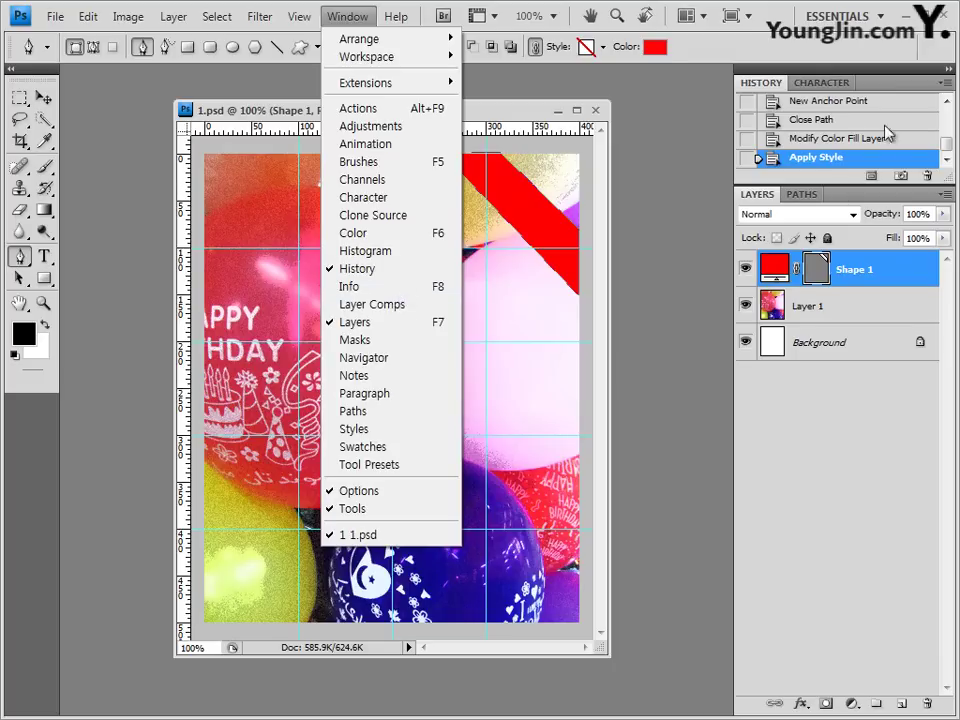
pyautogui.click(836, 84)
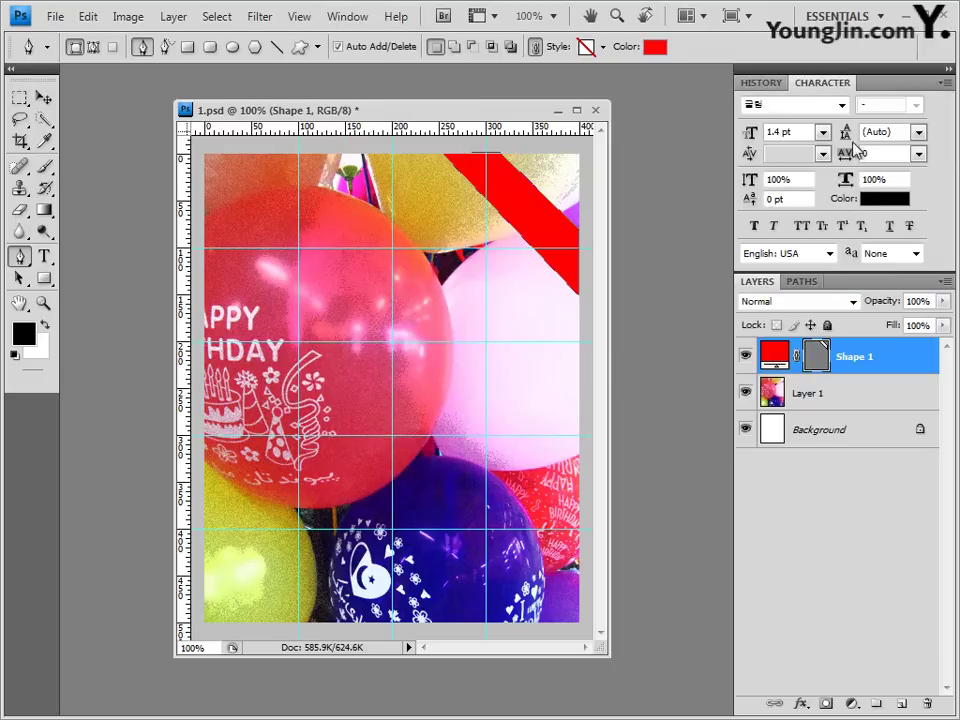
pyautogui.click(345, 17)
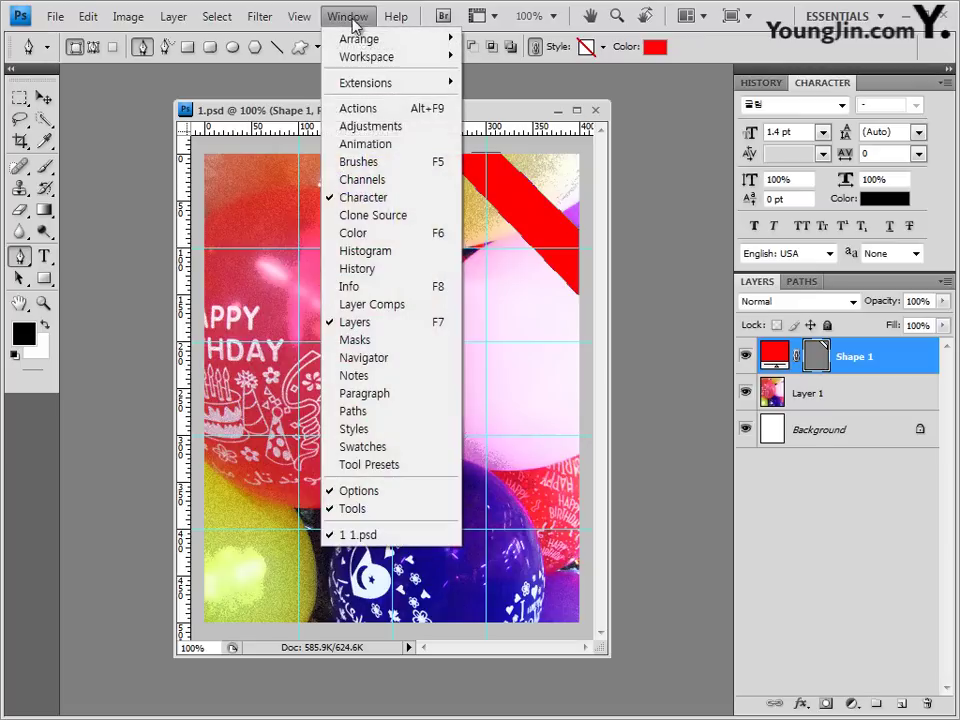
pyautogui.click(860, 290)
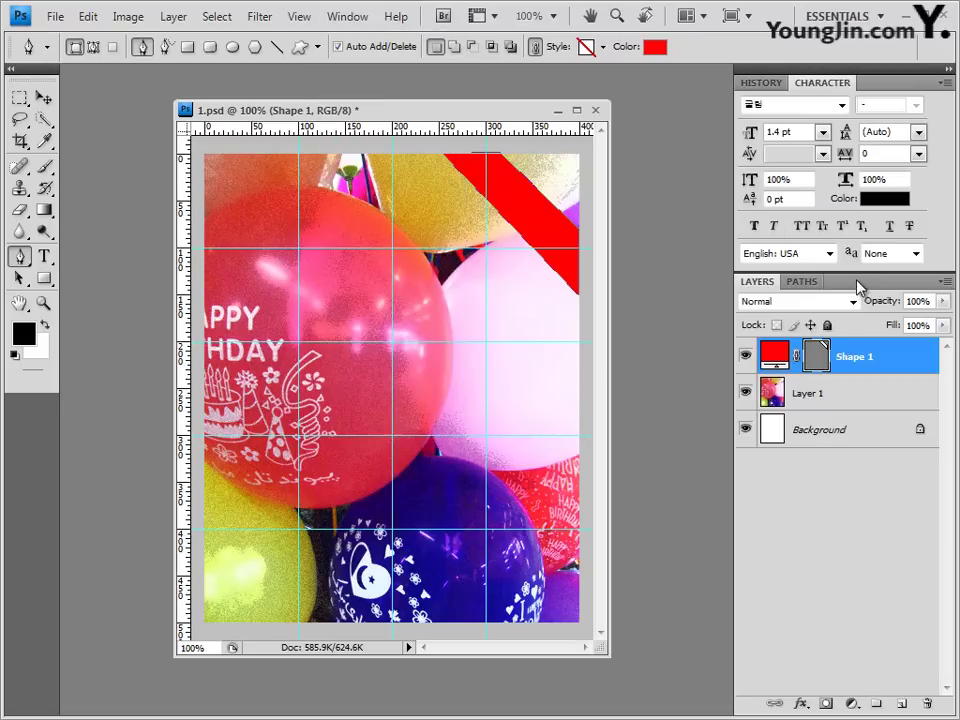
pyautogui.click(800, 282)
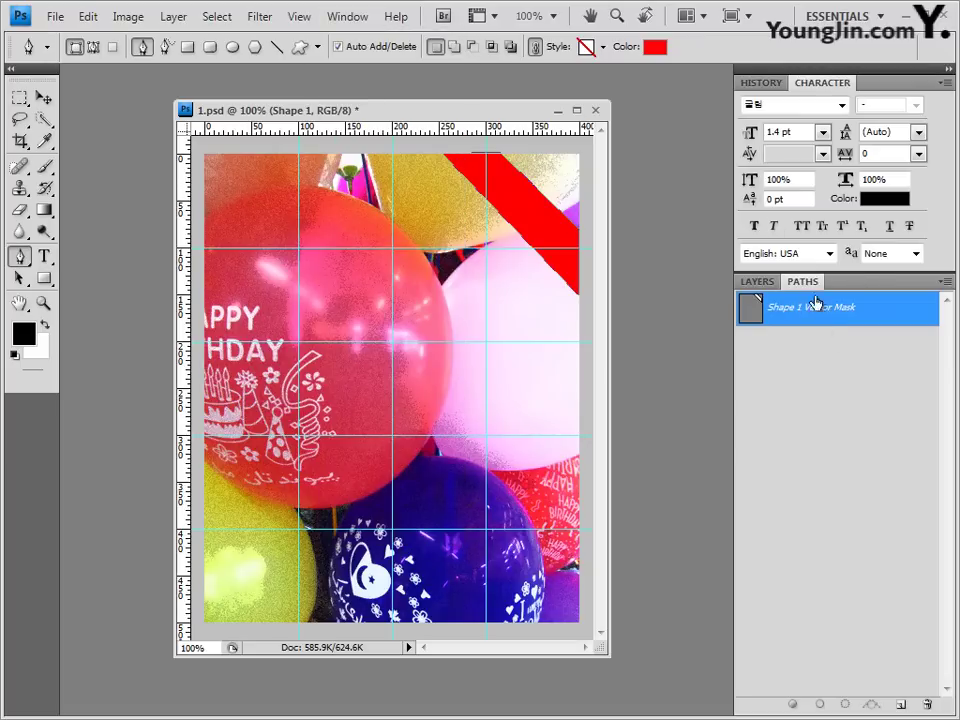
pyautogui.click(348, 16)
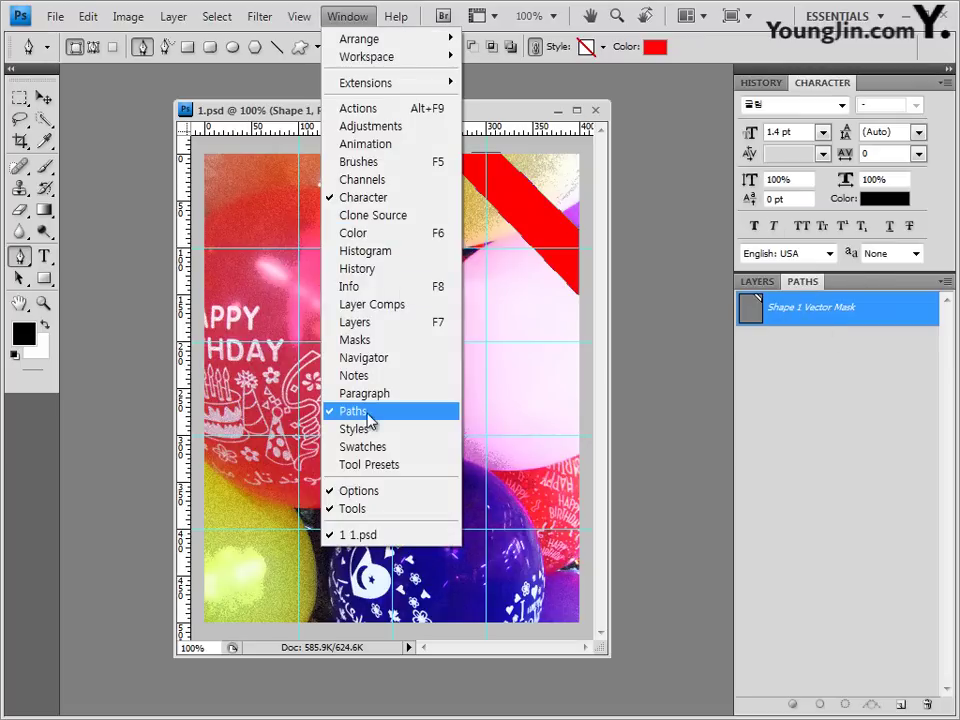
pyautogui.click(848, 287)
pyautogui.click(859, 347)
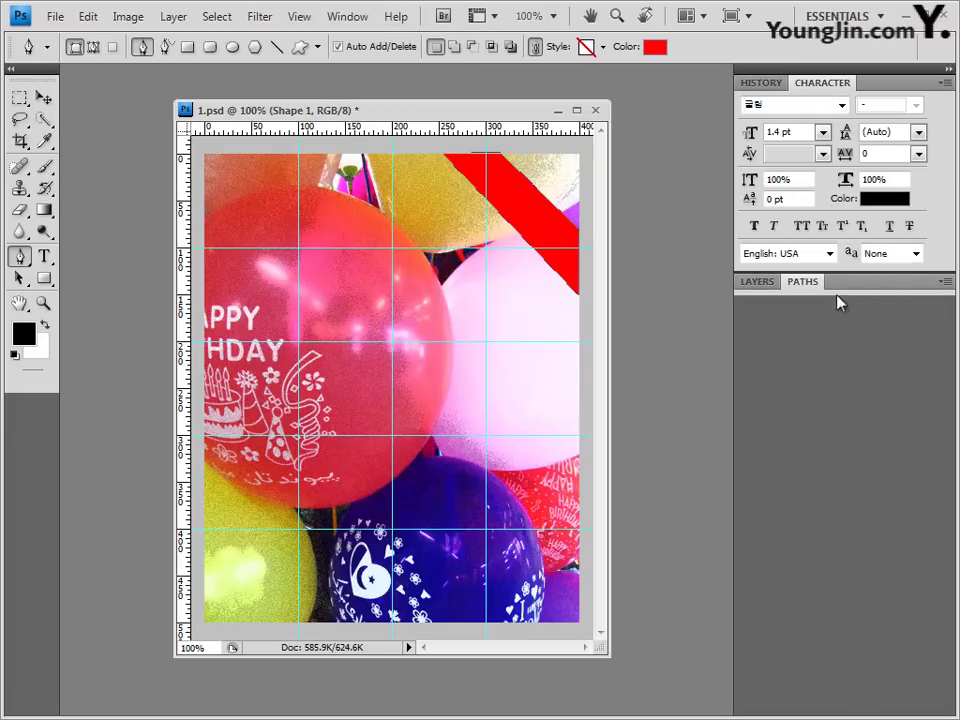
pyautogui.click(895, 289)
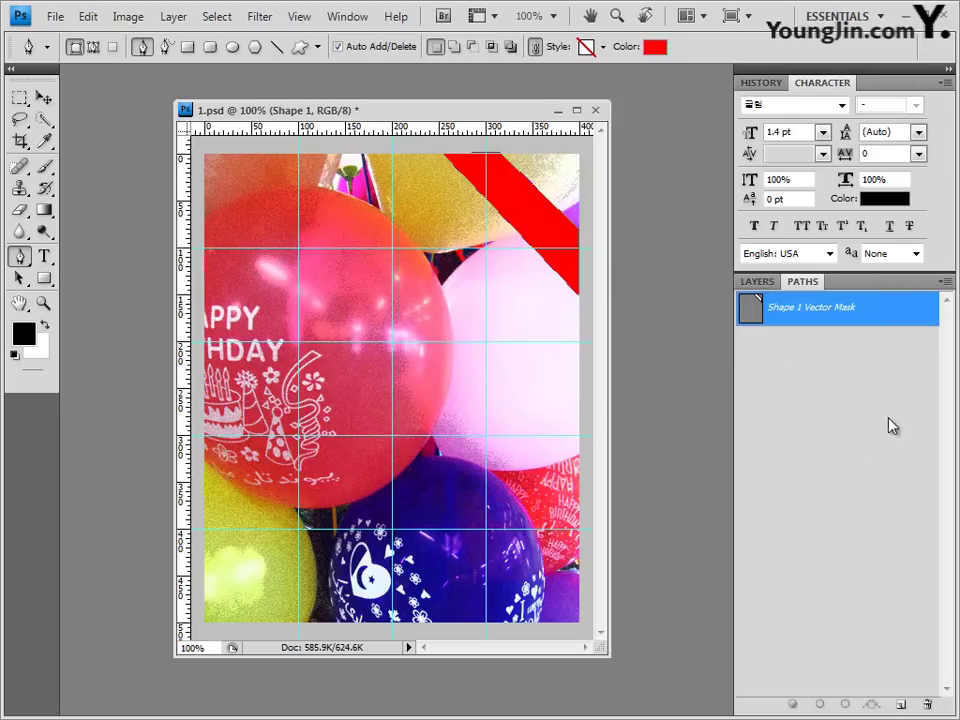
pyautogui.click(759, 282)
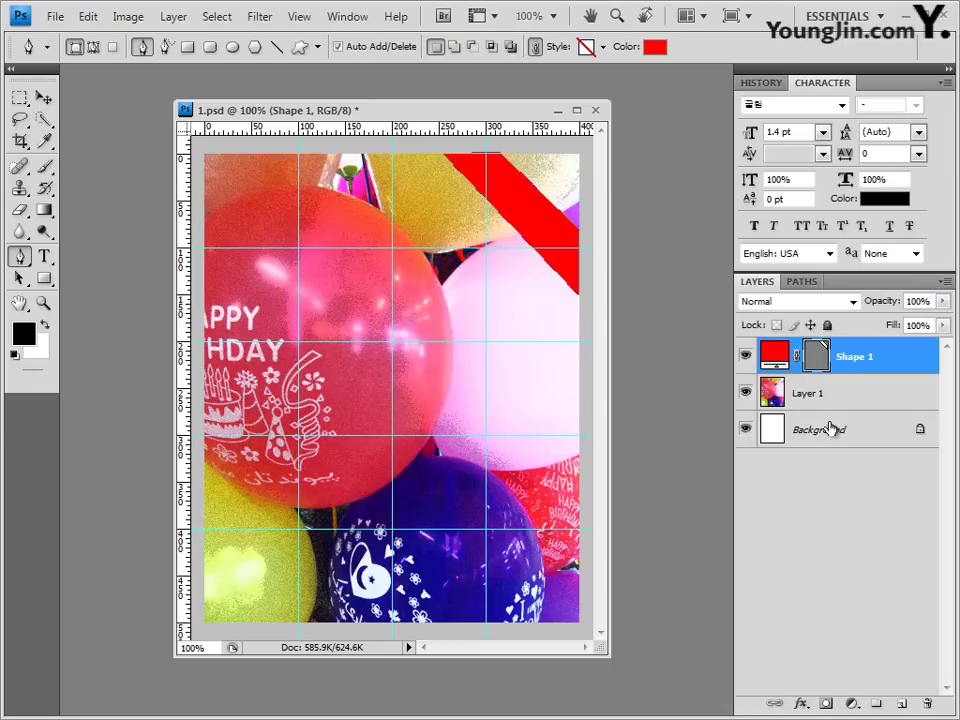
# Step: Save the diagonal band's vector mask as a path named 띠
pyautogui.click(802, 284)
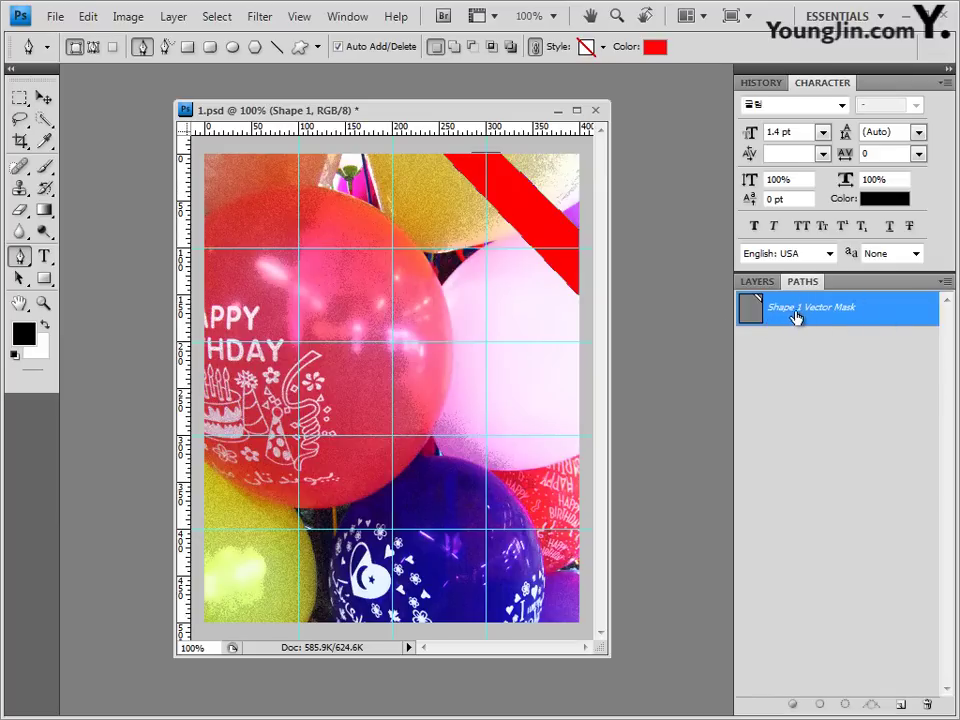
pyautogui.doubleClick(810, 308)
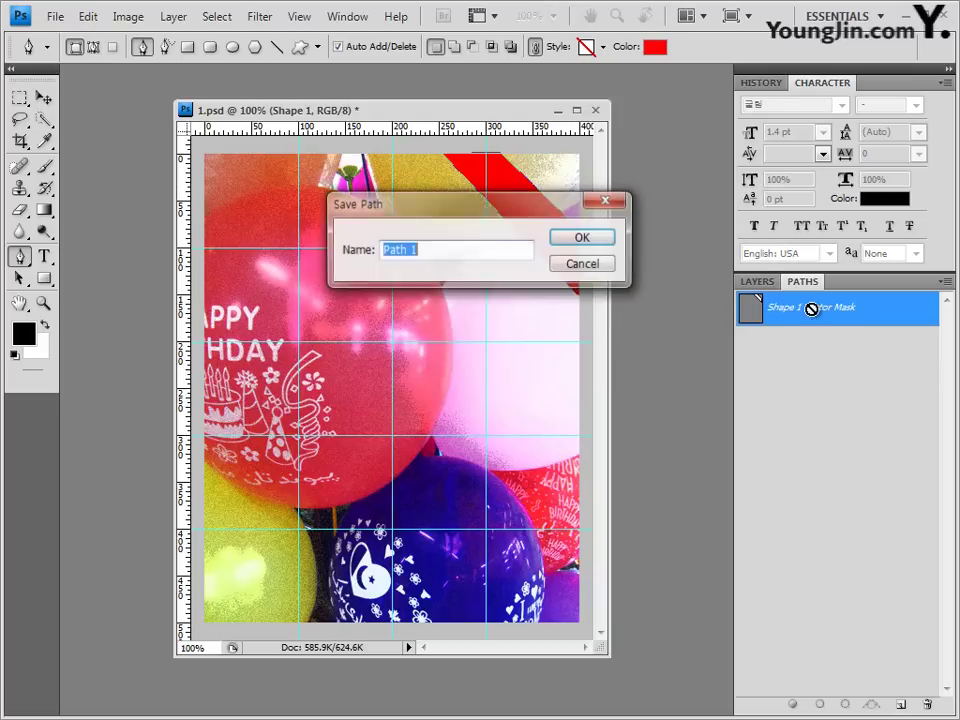
pyautogui.moveTo(424, 221); pyautogui.dragTo(459, 309)
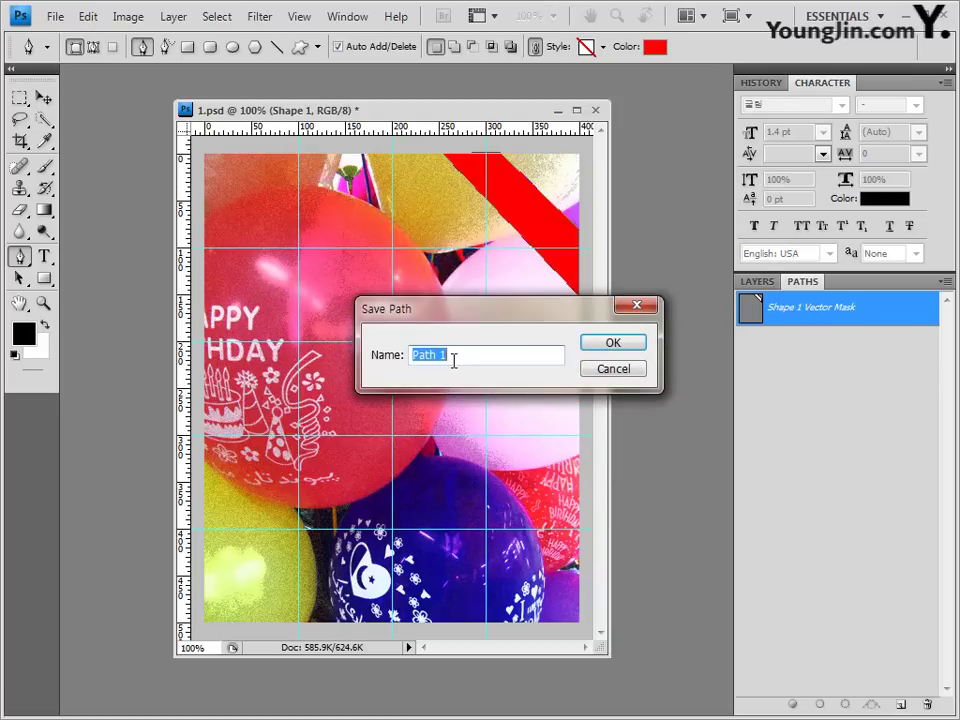
pyautogui.write('ㄸㅣ')
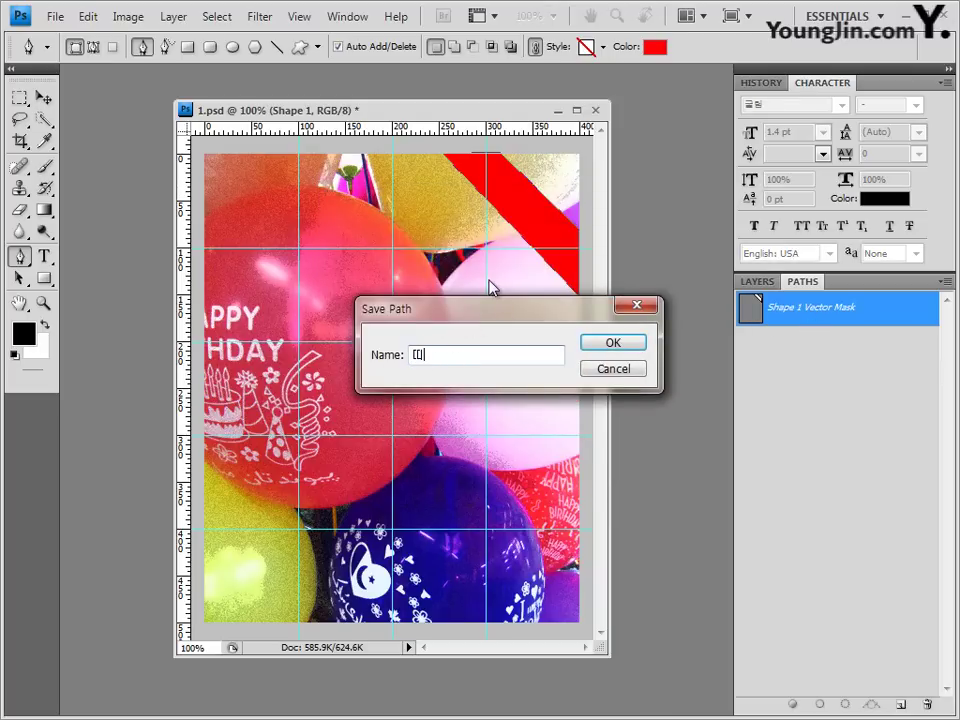
pyautogui.click(624, 344)
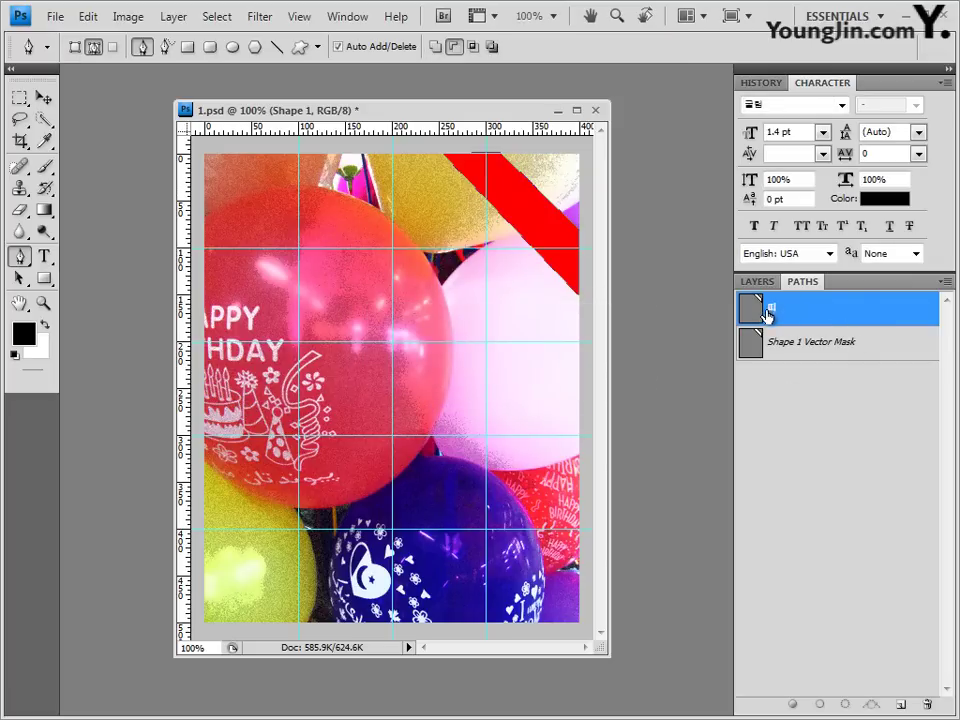
# Step: Select the balloon layer, Layer 1, and deselect the saved path 띠 to hide its outline
pyautogui.click(757, 281)
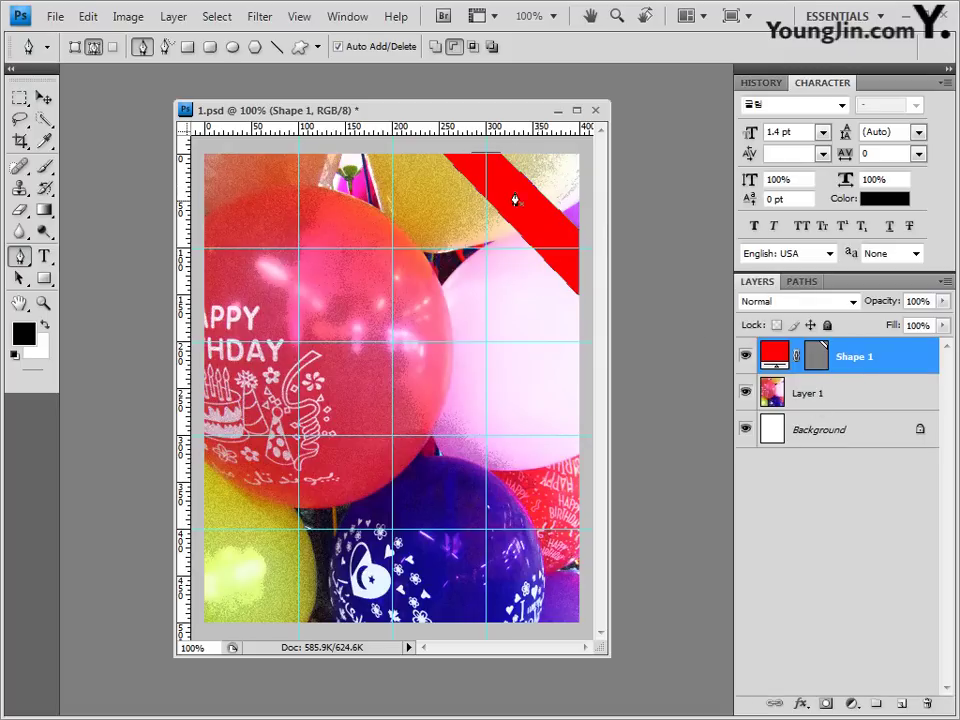
pyautogui.click(836, 396)
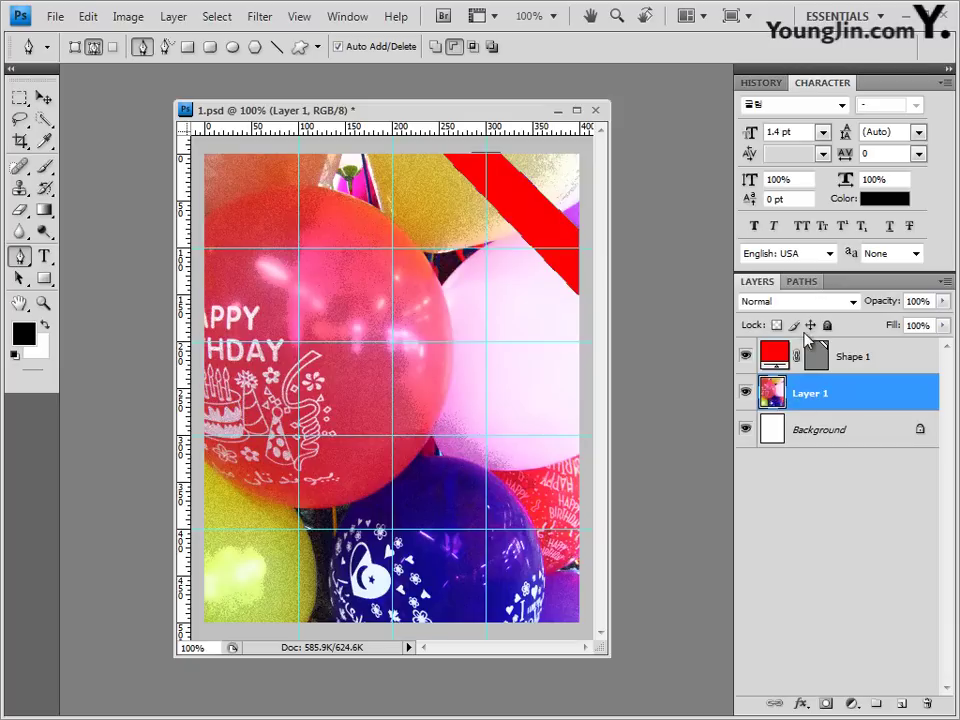
pyautogui.click(801, 281)
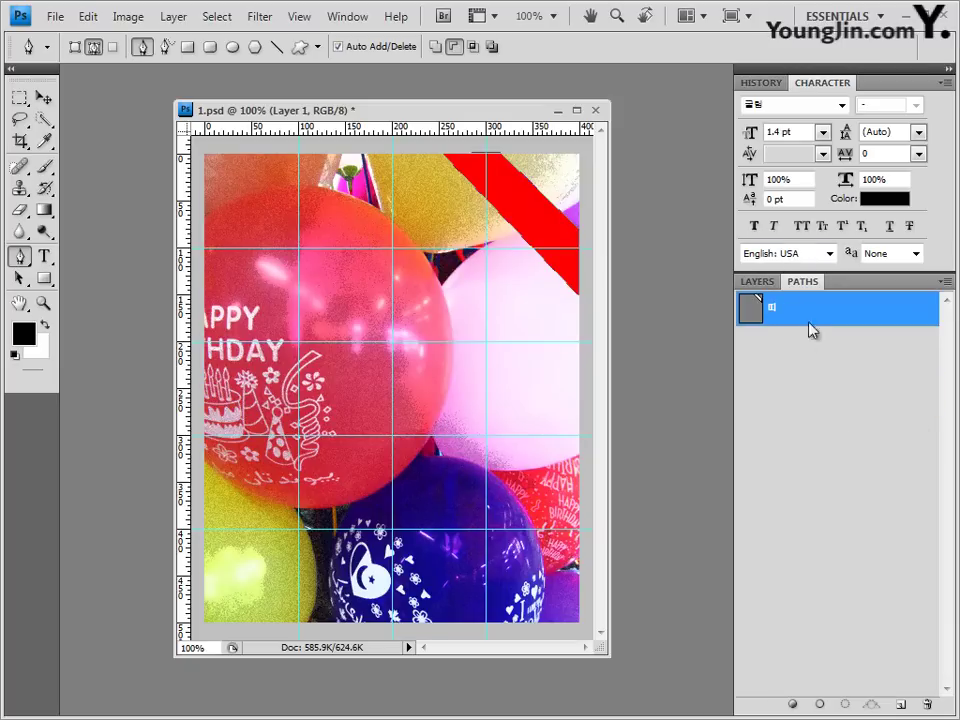
pyautogui.click(818, 371)
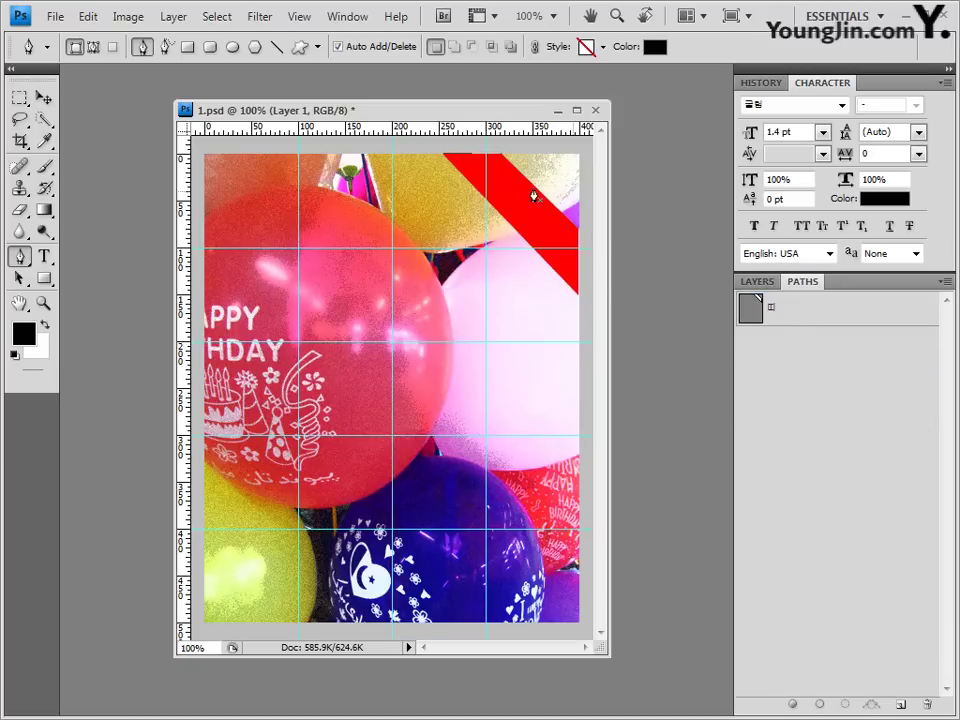
# Step: Return to the layer stack and make the red band's Shape 1 layer active
pyautogui.click(758, 283)
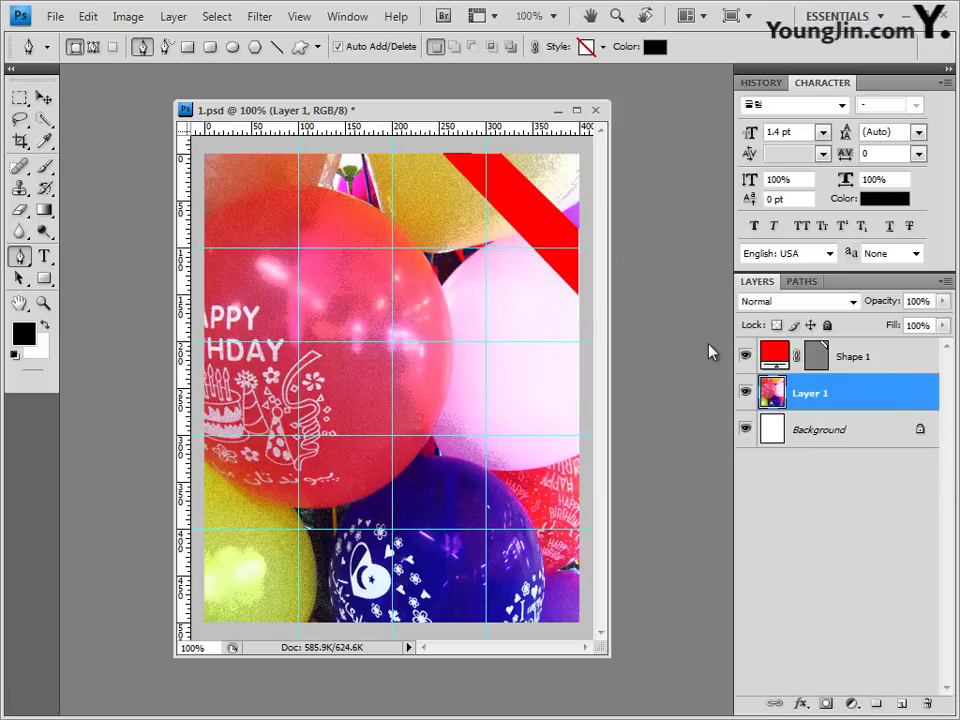
pyautogui.click(838, 432)
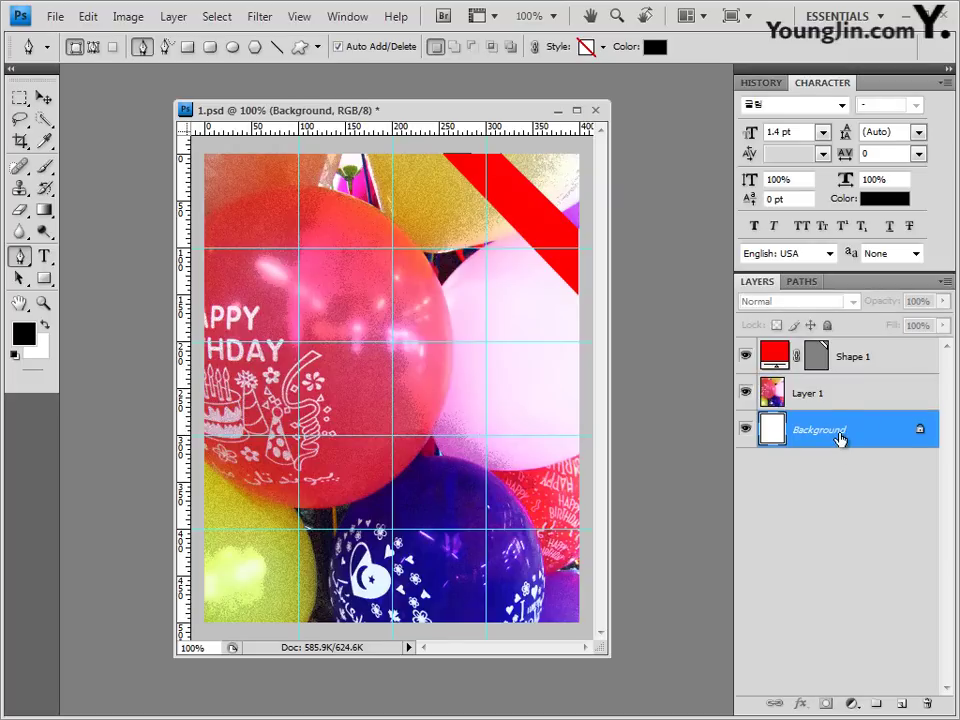
pyautogui.click(833, 396)
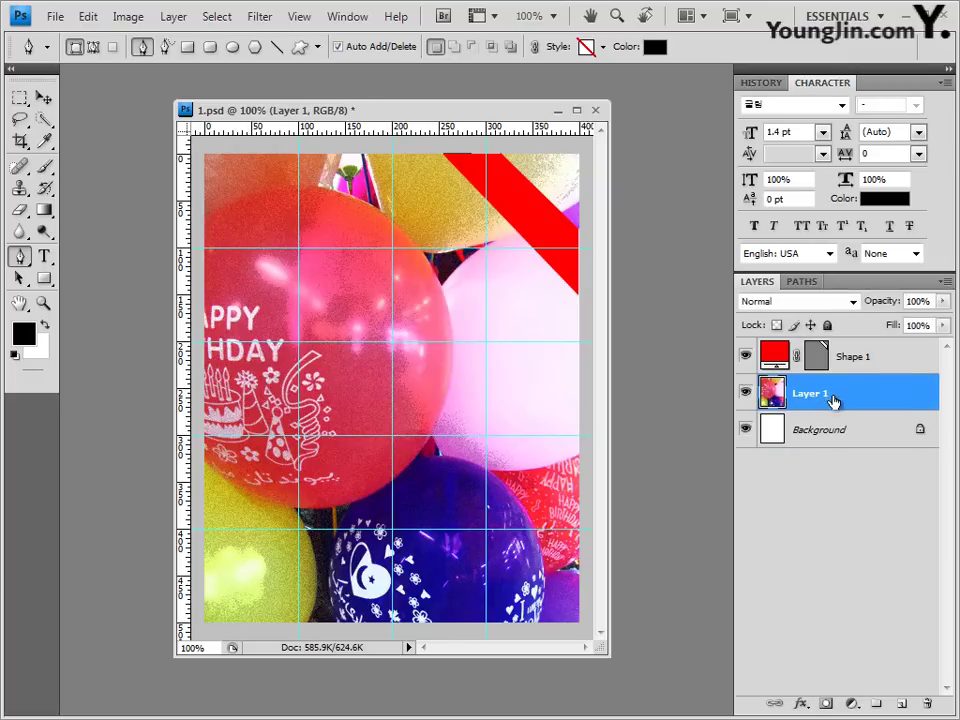
pyautogui.click(879, 365)
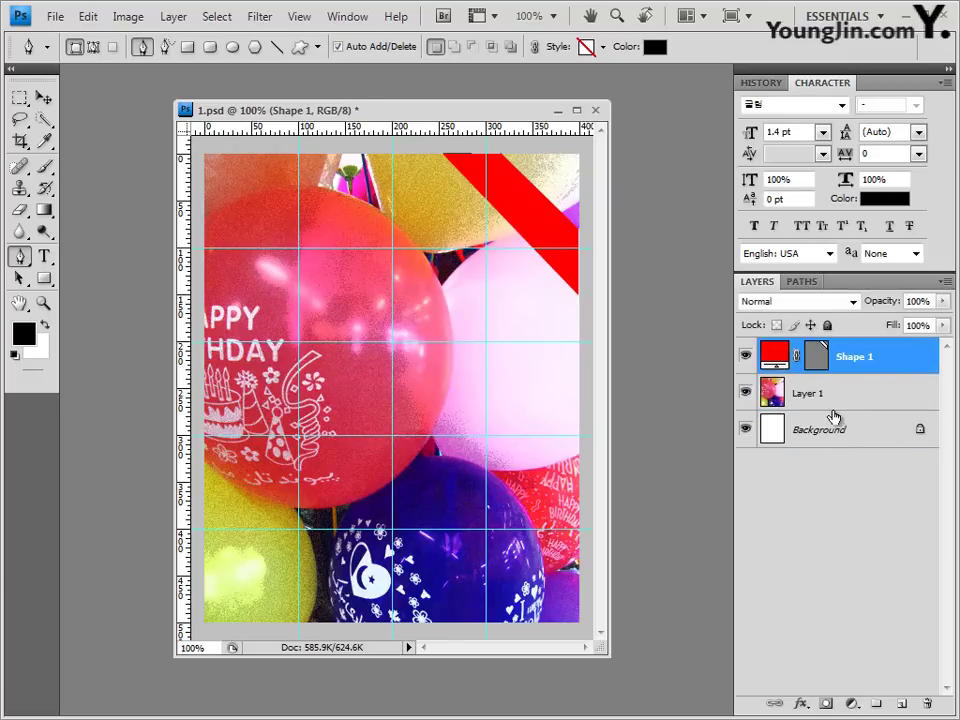
pyautogui.click(866, 432)
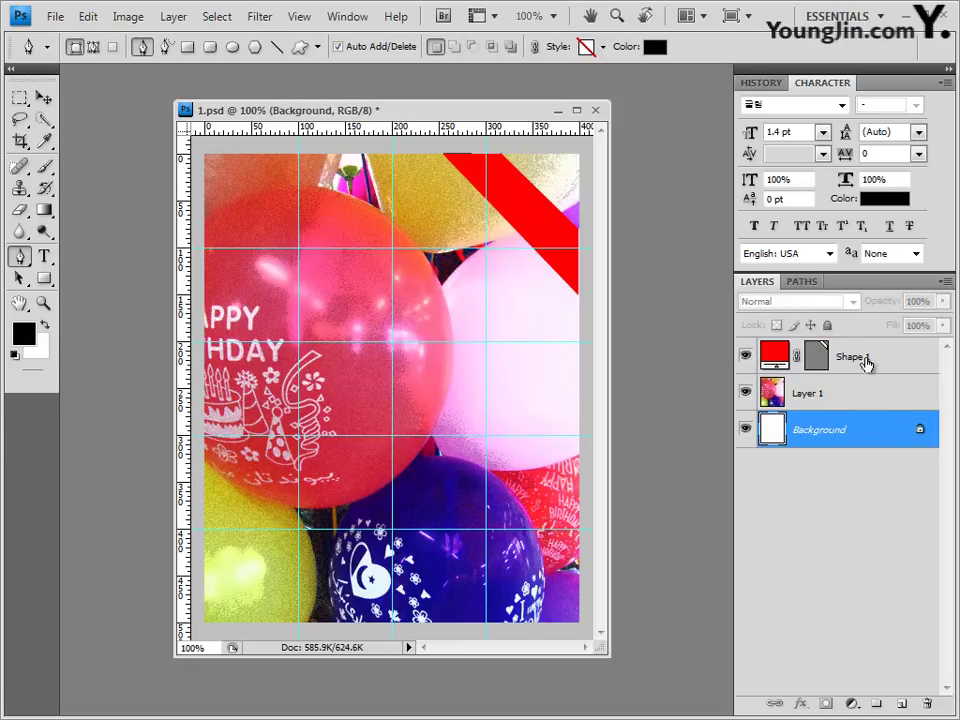
pyautogui.moveTo(868, 364)
pyautogui.mouseDown()
pyautogui.moveTo(866, 410)
pyautogui.moveTo(857, 339)
pyautogui.moveTo(831, 369)
pyautogui.moveTo(851, 339)
pyautogui.moveTo(868, 334)
pyautogui.moveTo(855, 346)
pyautogui.mouseUp()
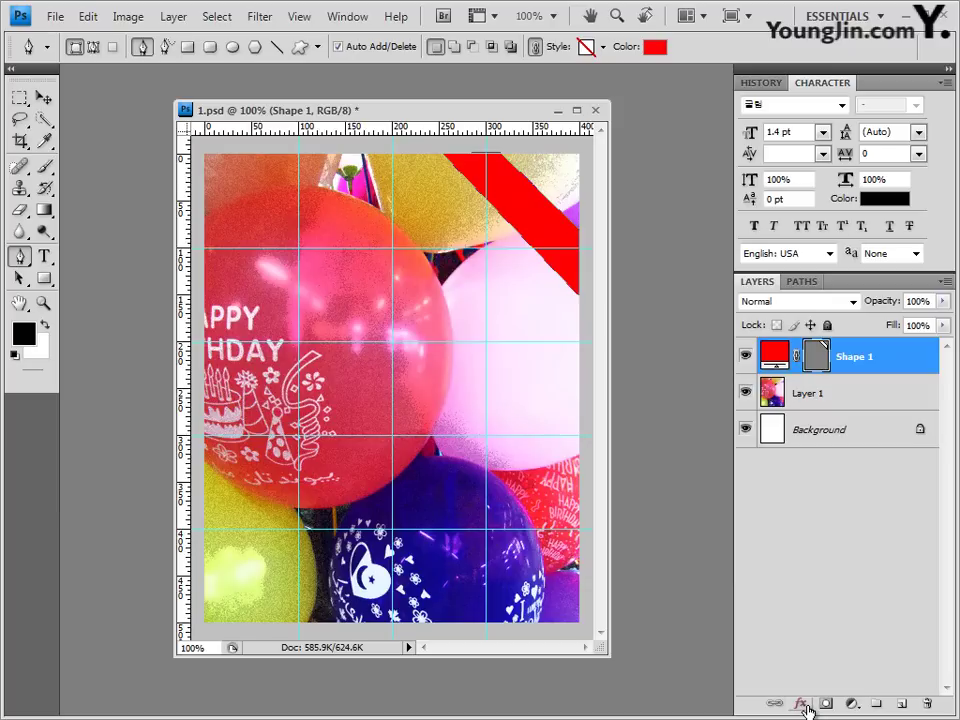
pyautogui.doubleClick(922, 357)
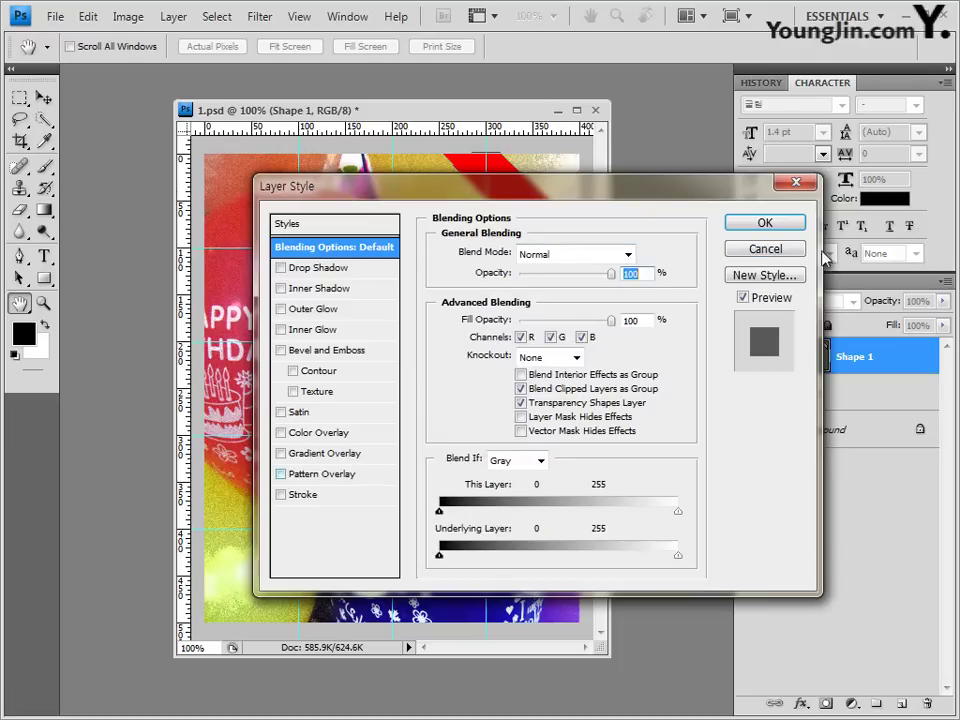
pyautogui.click(765, 248)
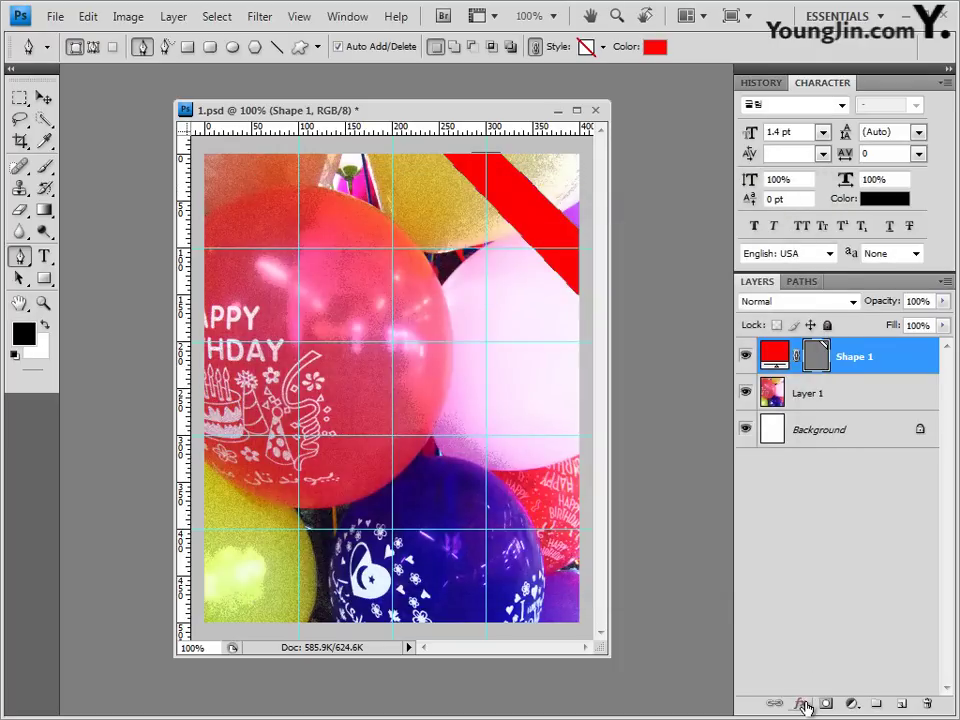
# Step: Add a 3 px outside Stroke effect to the red band's Shape 1 layer
pyautogui.click(803, 705)
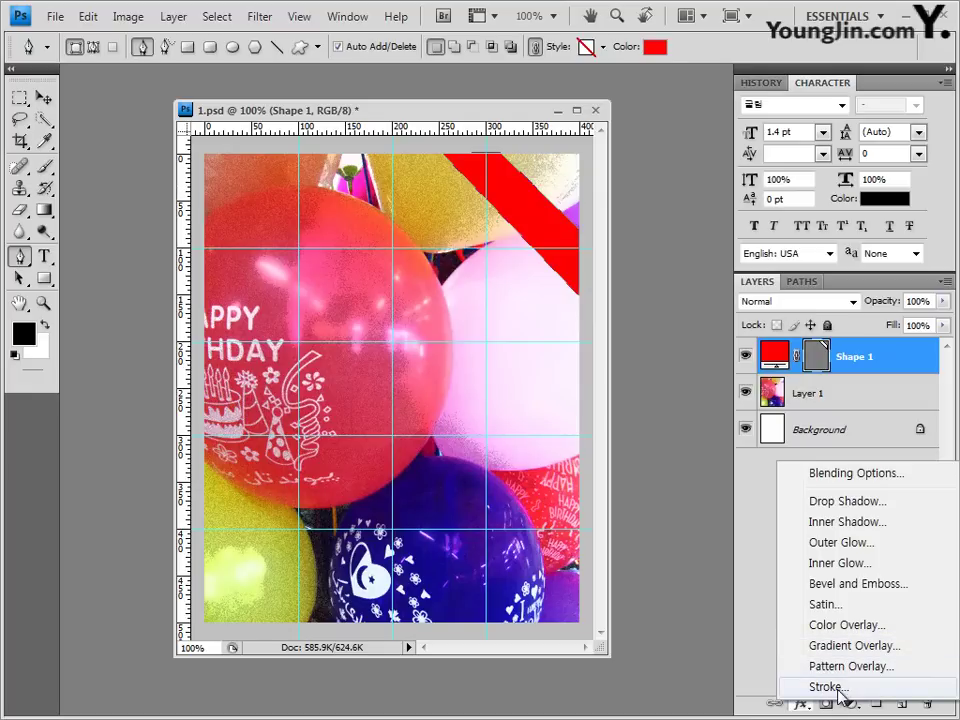
pyautogui.click(830, 687)
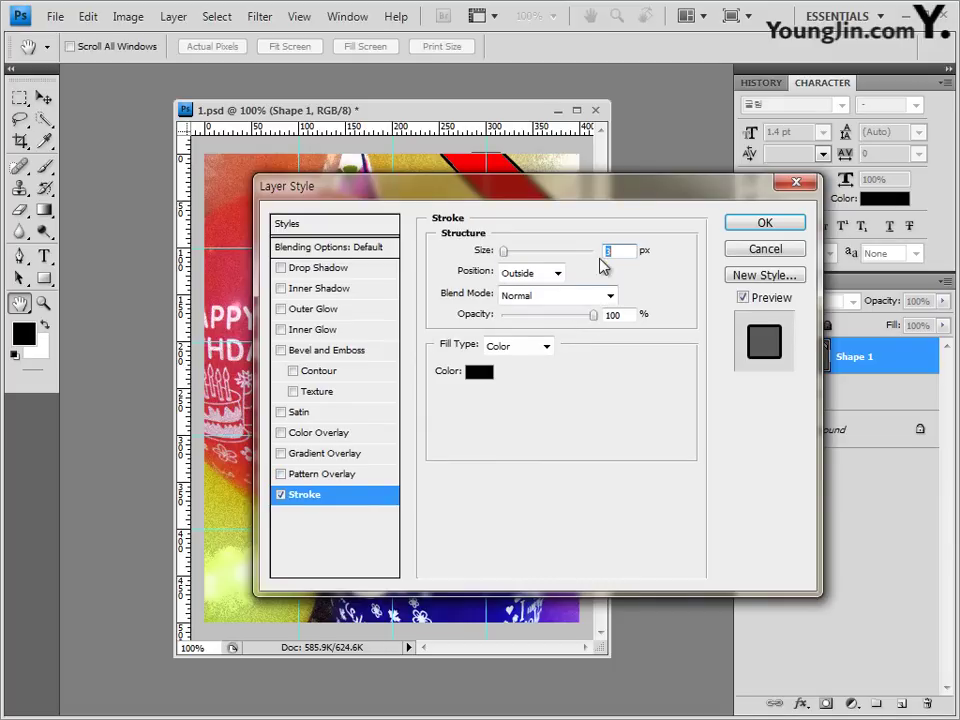
pyautogui.click(481, 373)
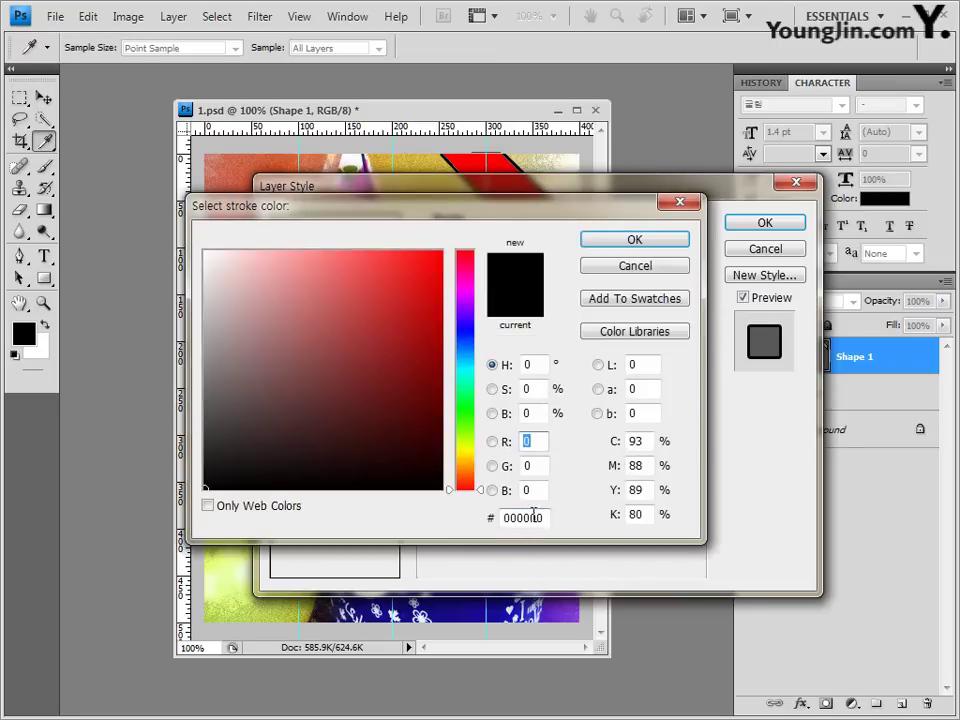
pyautogui.click(545, 518)
pyautogui.click(518, 518)
pyautogui.click(652, 270)
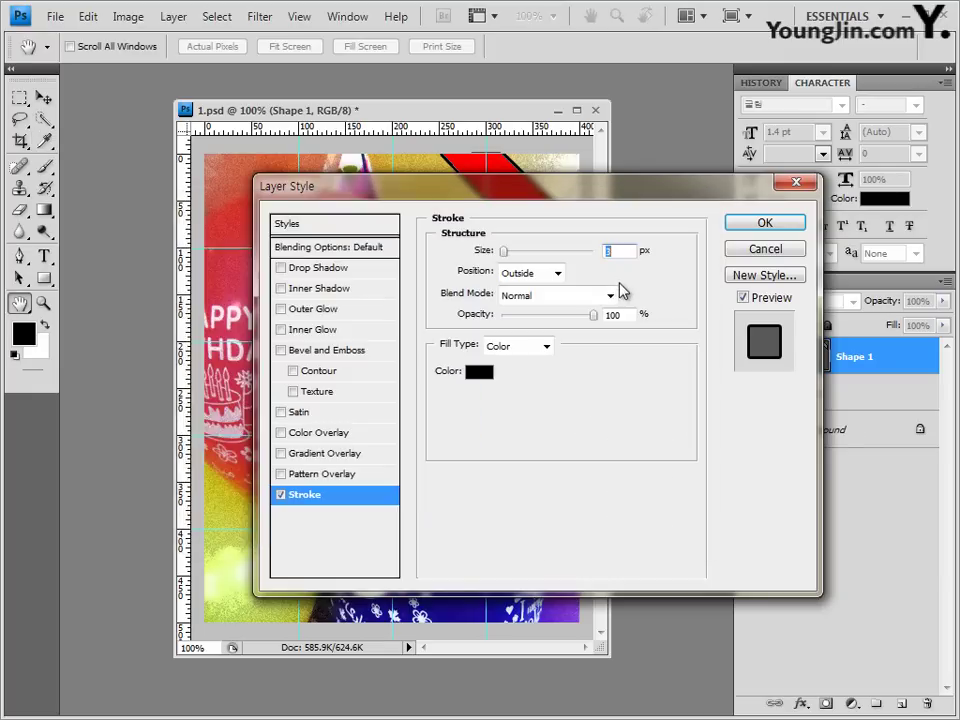
# Step: Switch the stroke's fill type to Gradient and load the Black, White preset for editing
pyautogui.click(548, 347)
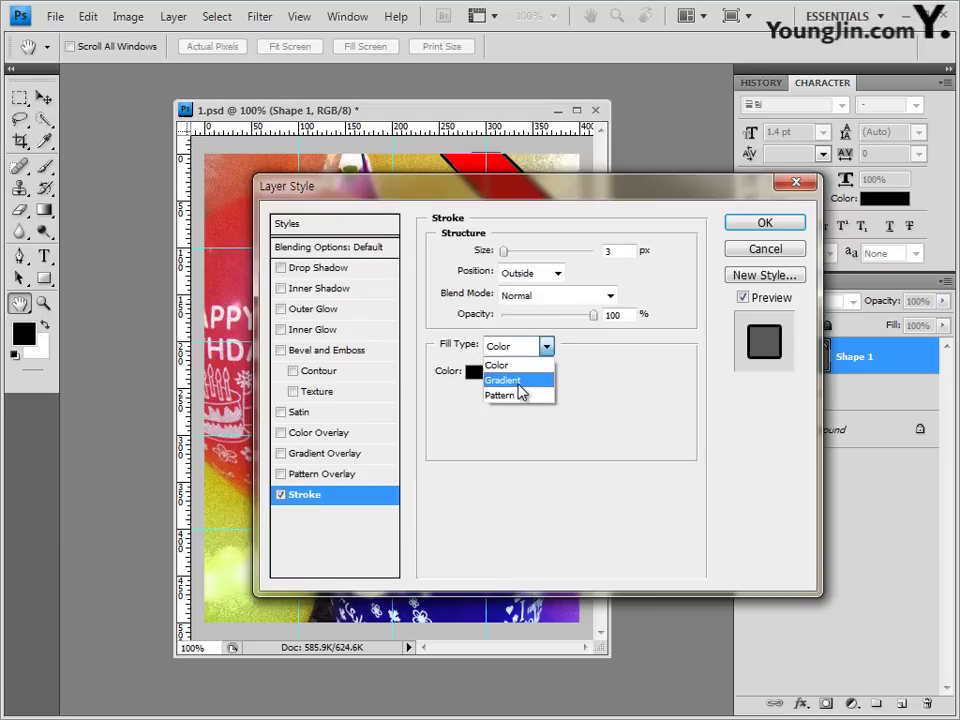
pyautogui.click(519, 384)
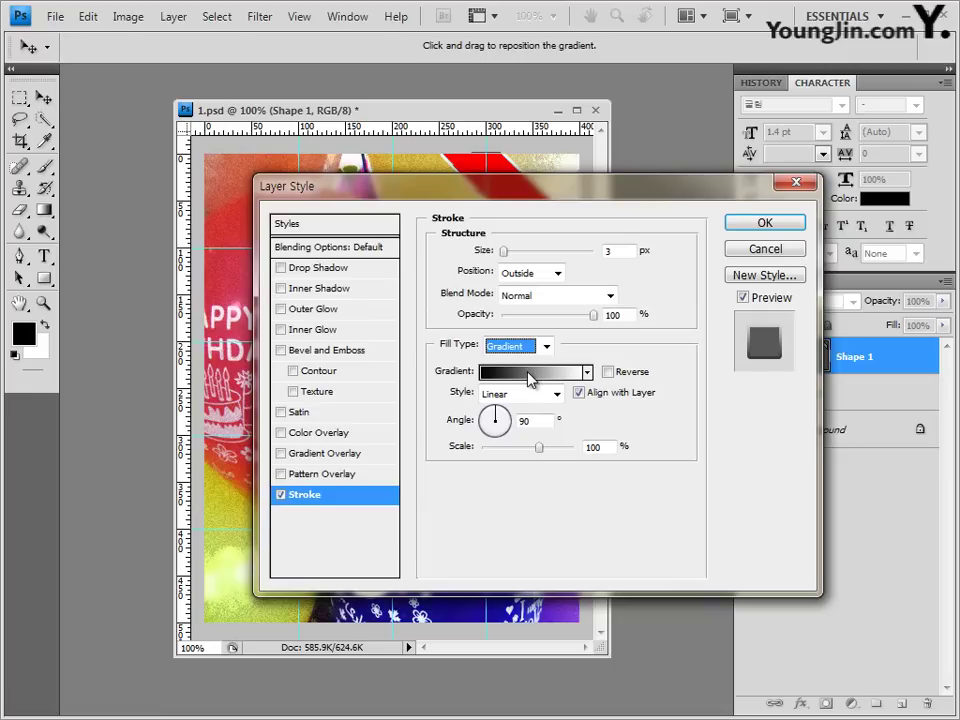
pyautogui.click(530, 378)
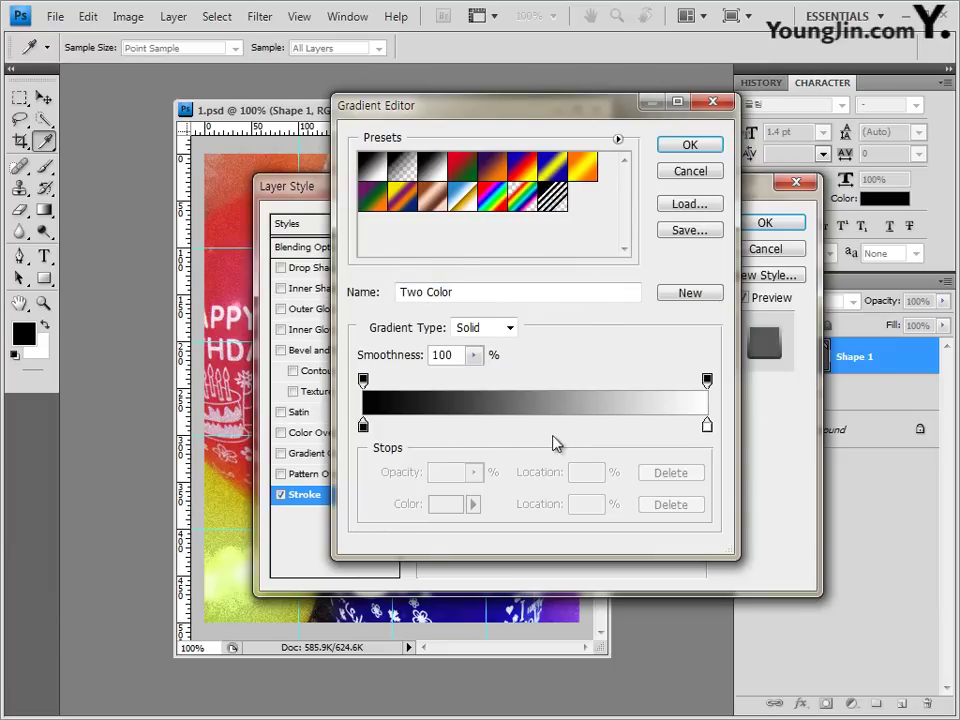
pyautogui.click(376, 174)
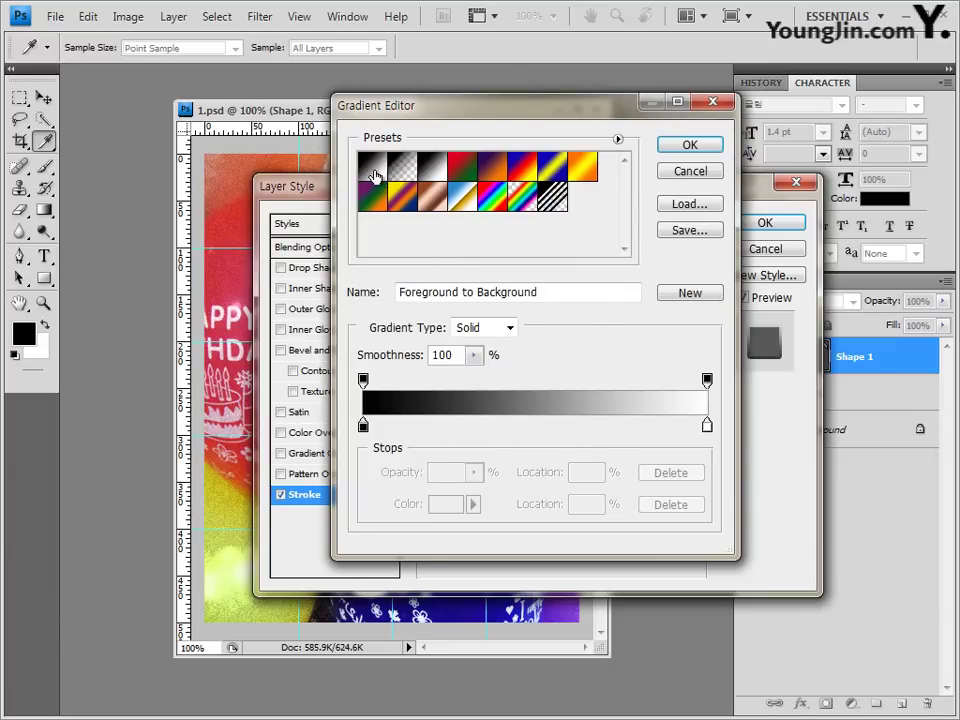
pyautogui.click(431, 166)
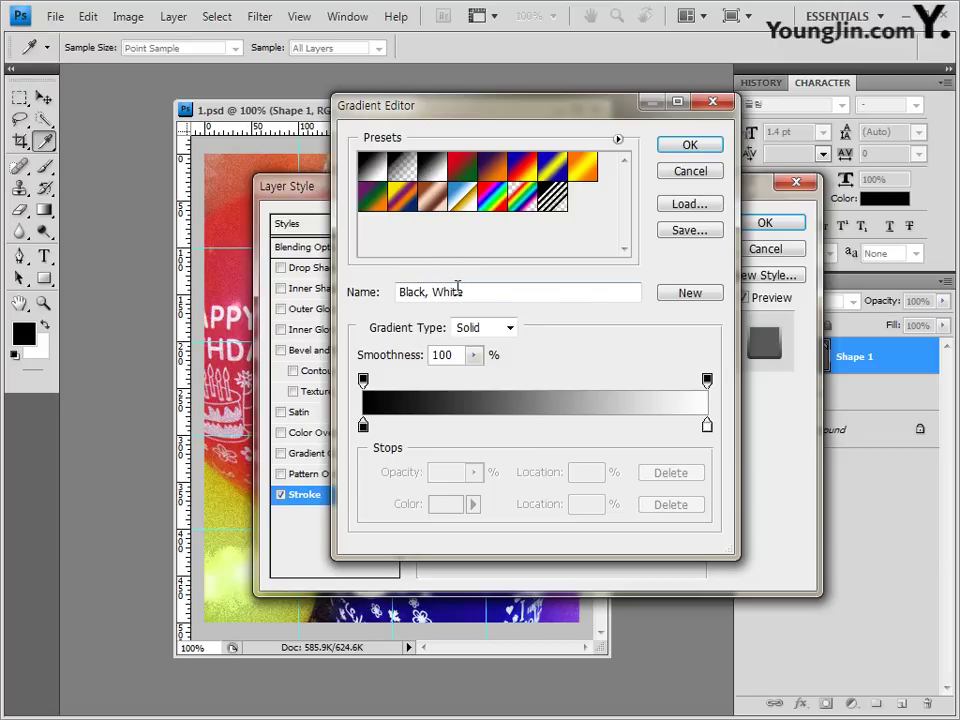
# Step: Set the stroke gradient's starting color stop to white, ffffff
pyautogui.doubleClick(364, 428)
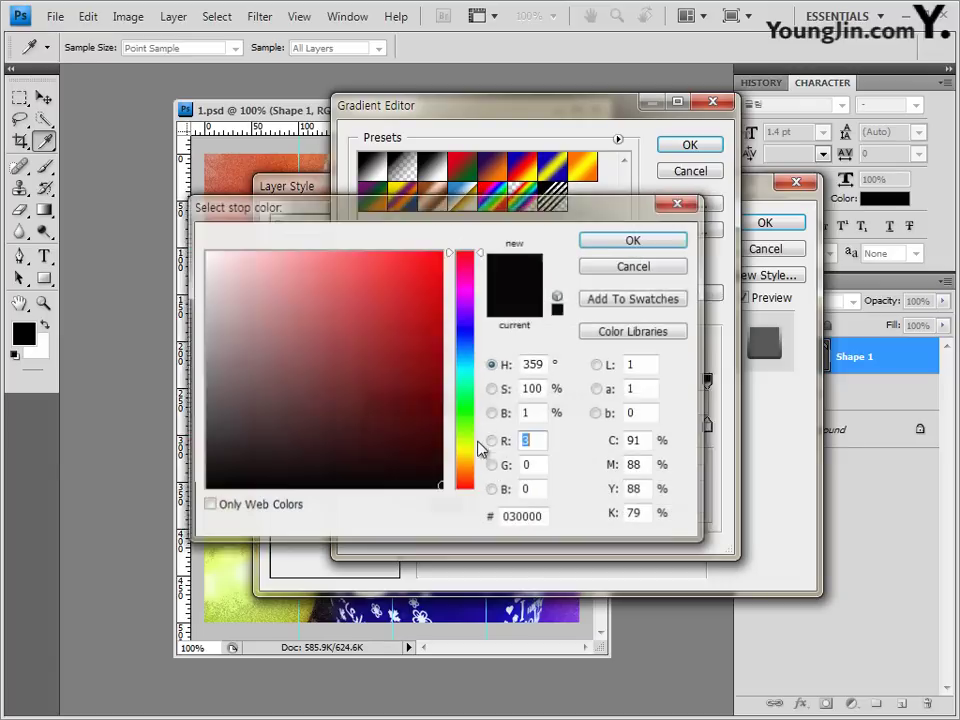
pyautogui.moveTo(482, 225); pyautogui.dragTo(527, 238)
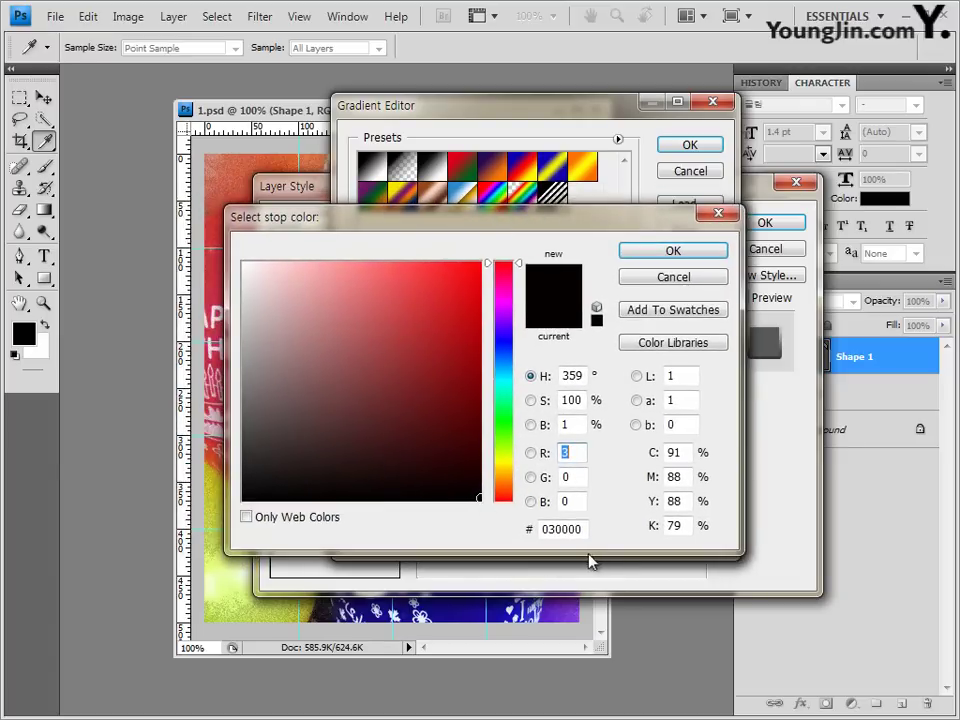
pyautogui.doubleClick(587, 528)
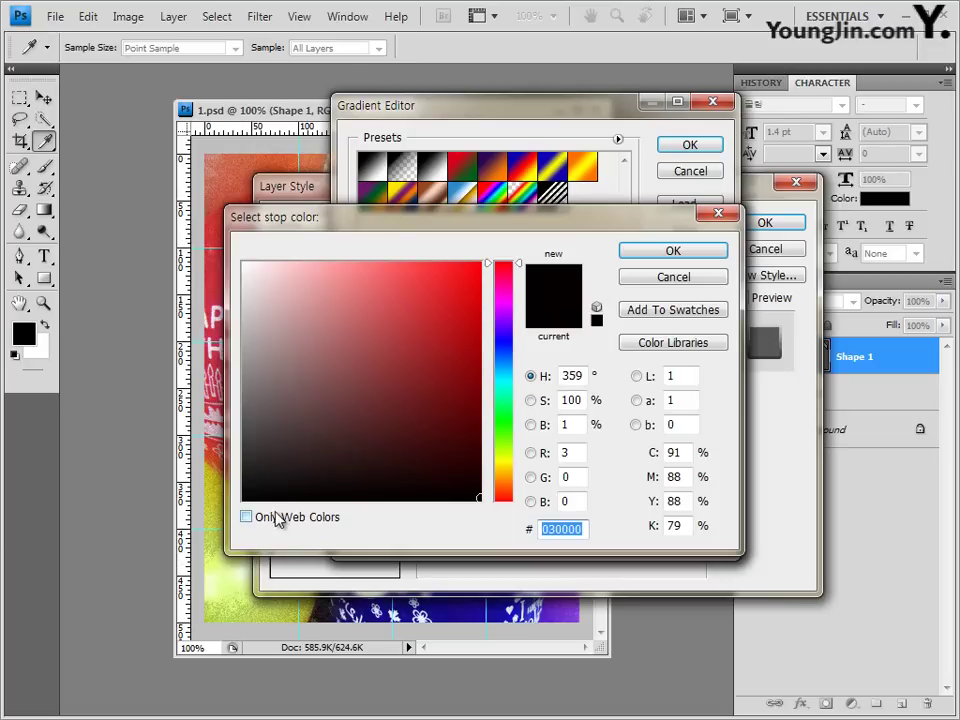
pyautogui.write('ffff')
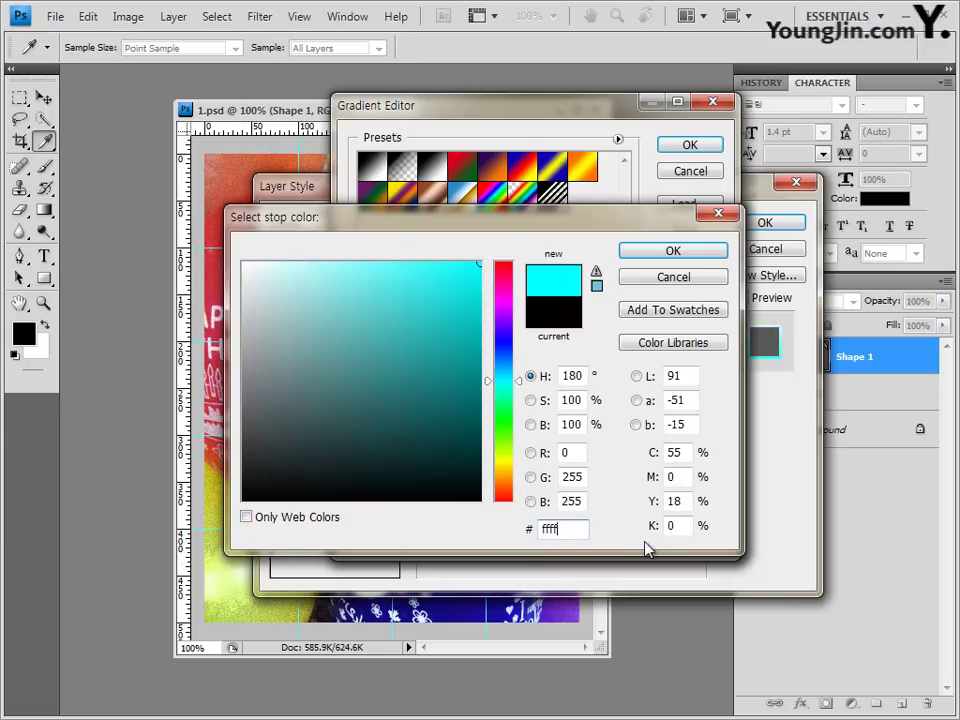
pyautogui.write('ff')
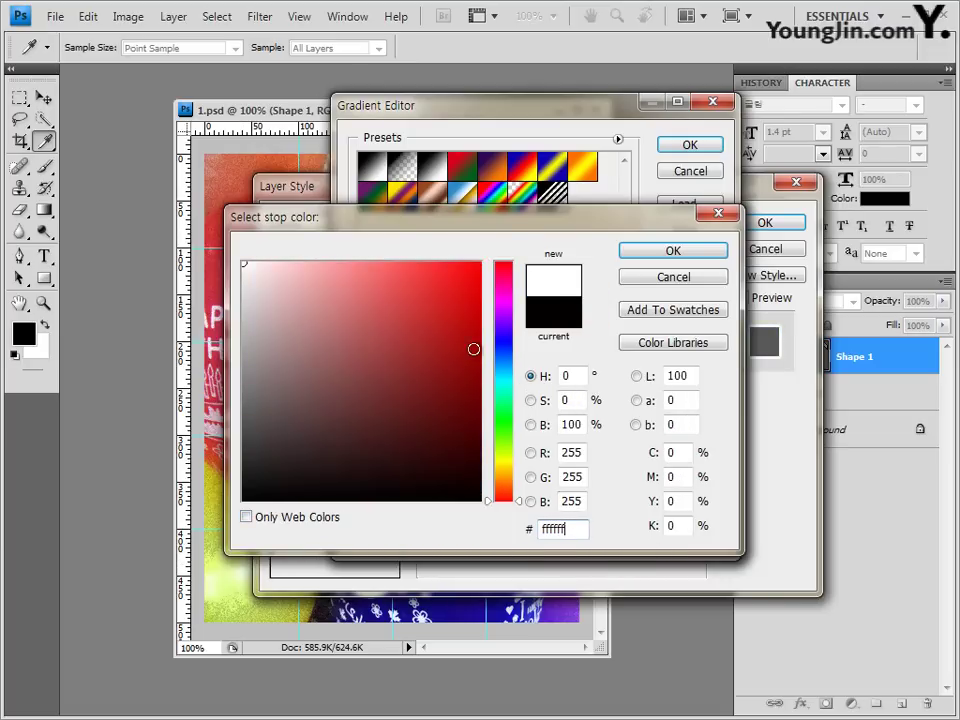
pyautogui.click(684, 254)
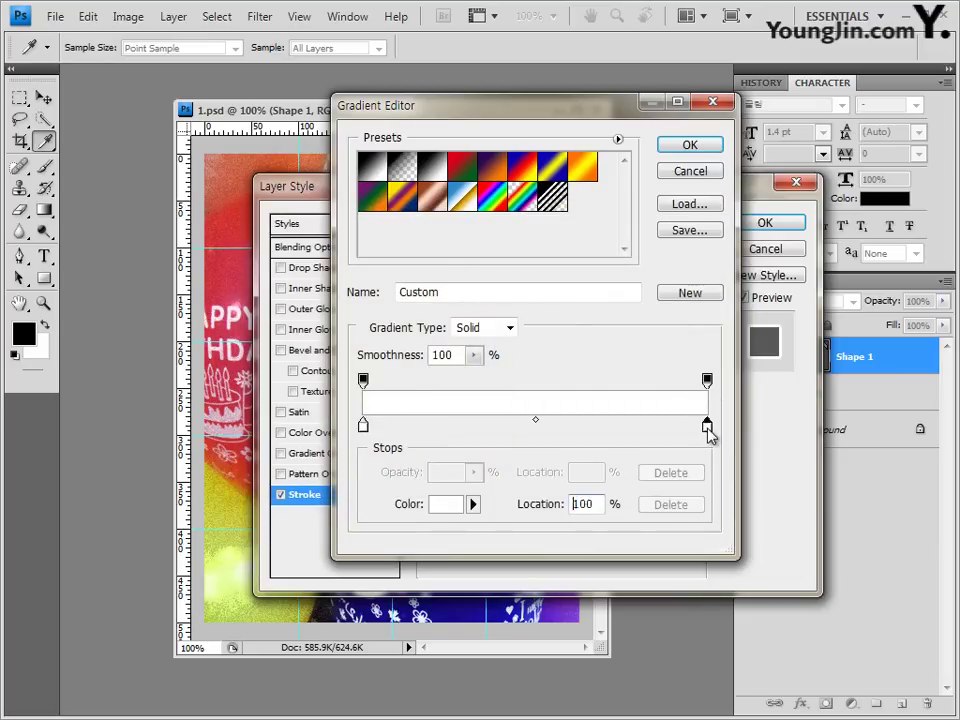
# Step: Set the stroke gradient's end color stop to dark blue, 170377, and accept the gradient
pyautogui.doubleClick(707, 426)
pyautogui.click(576, 530)
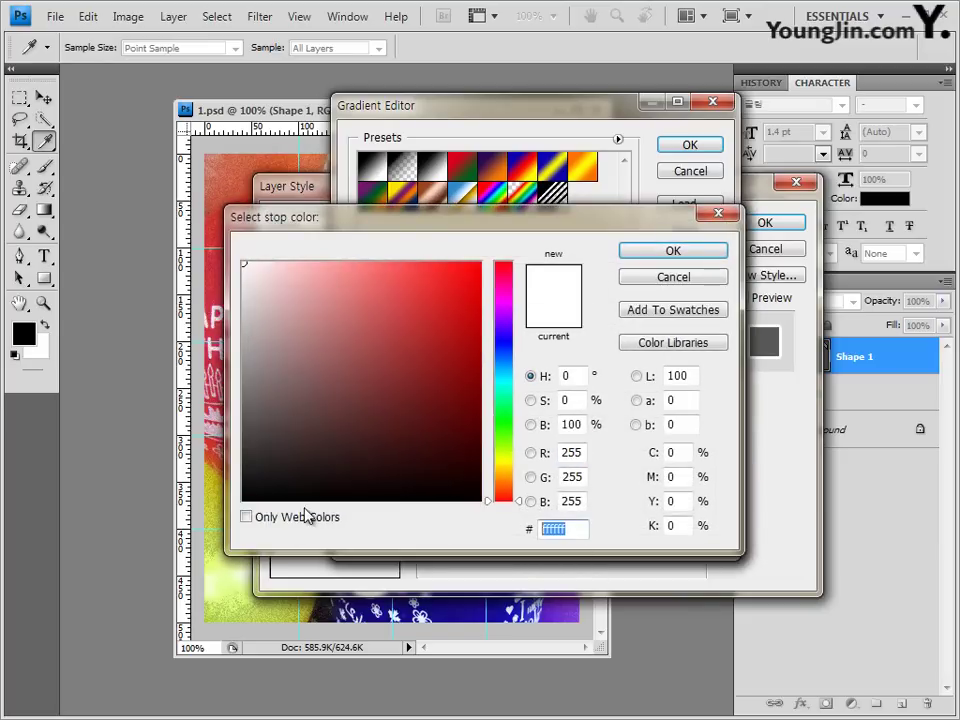
pyautogui.write('17')
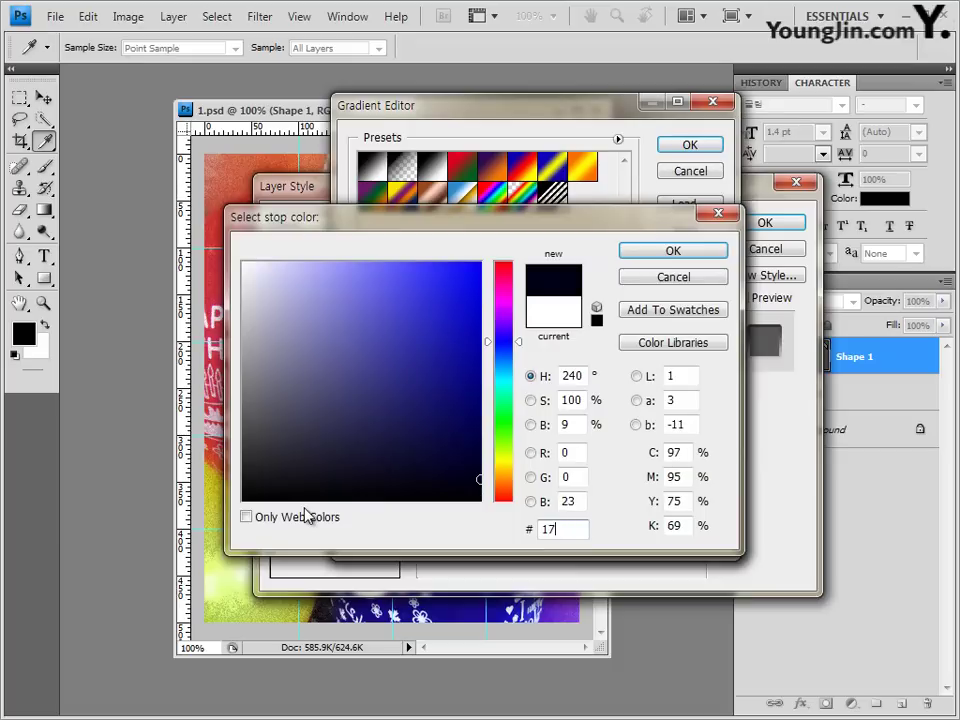
pyautogui.write('0377')
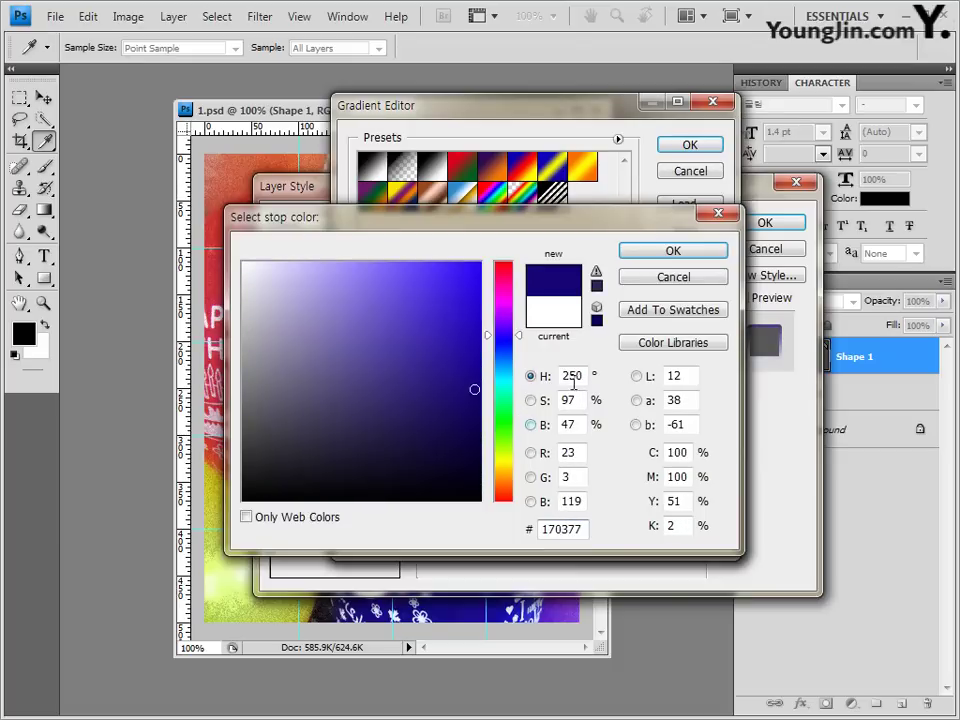
pyautogui.click(695, 258)
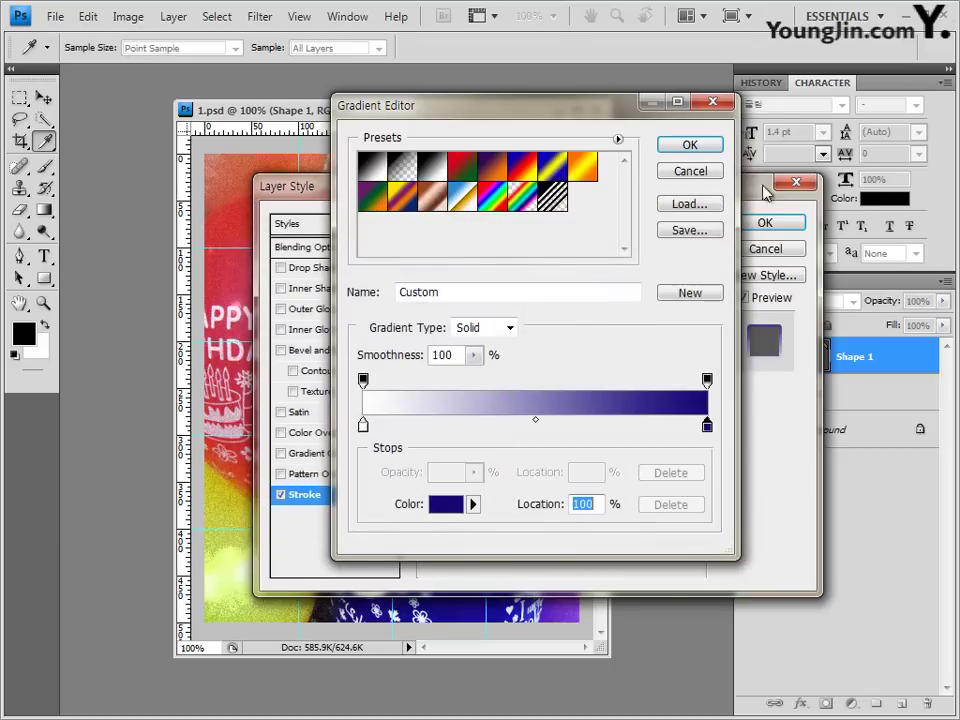
pyautogui.click(692, 146)
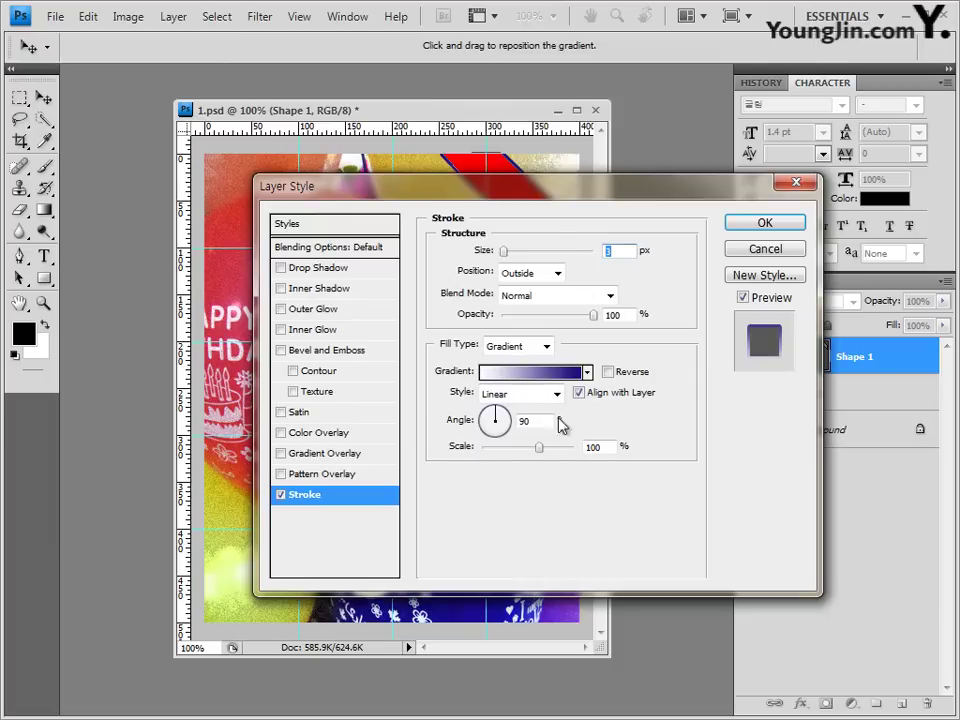
# Step: Try stroke gradient angles of 45, -45 and 74 degrees while comparing them on the band, and set the angle back to 90
pyautogui.moveTo(555, 186); pyautogui.dragTo(508, 272)
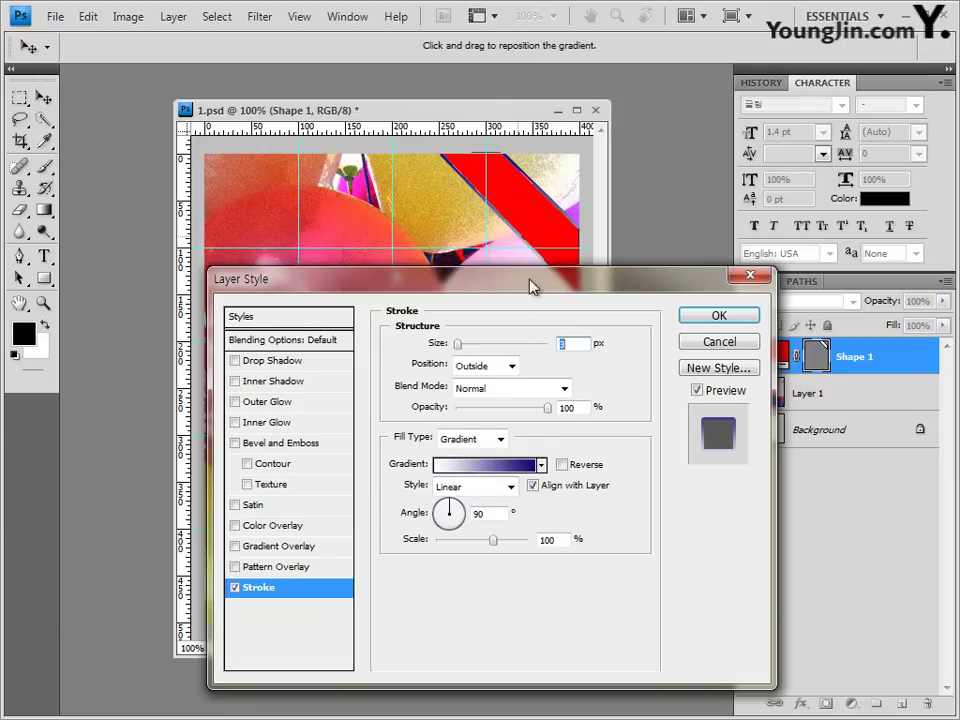
pyautogui.moveTo(462, 511); pyautogui.dragTo(462, 511)
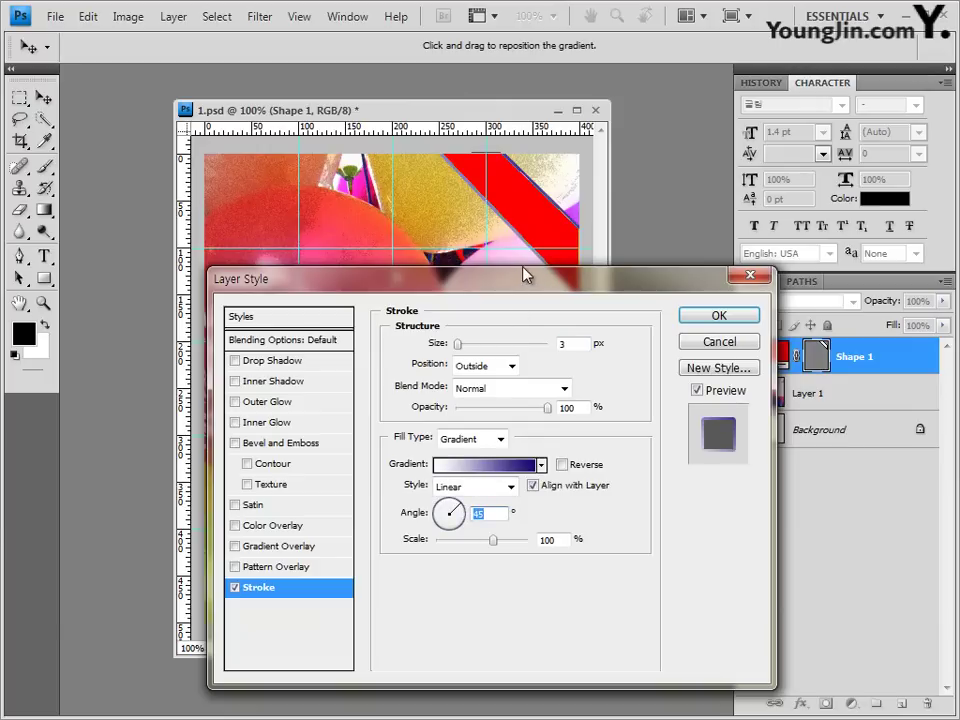
pyautogui.moveTo(527, 275); pyautogui.dragTo(533, 321)
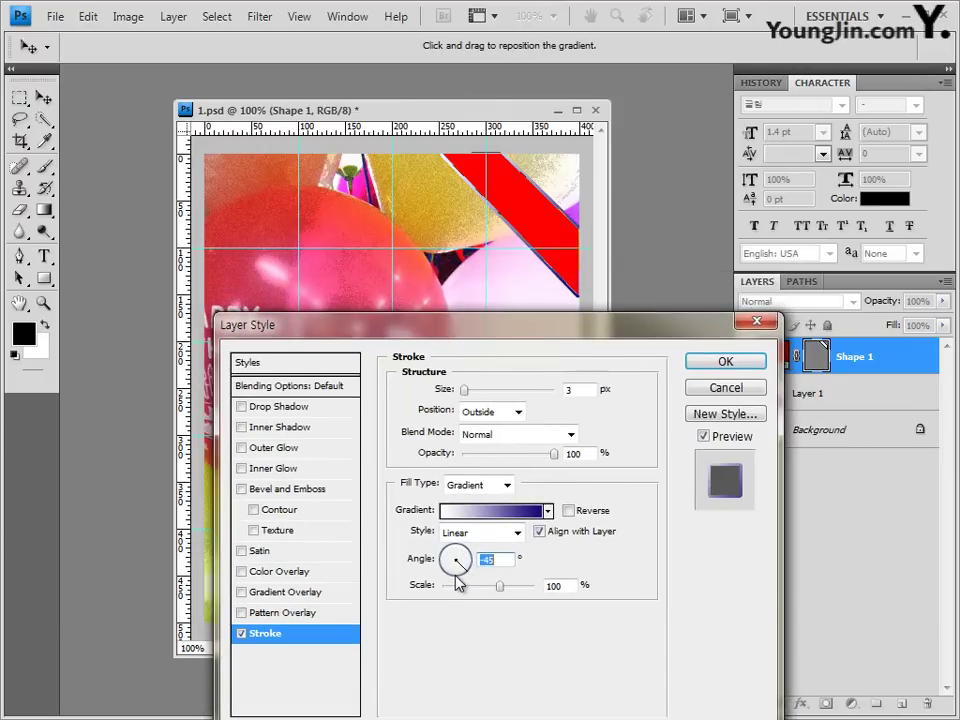
pyautogui.moveTo(457, 578); pyautogui.dragTo(458, 547)
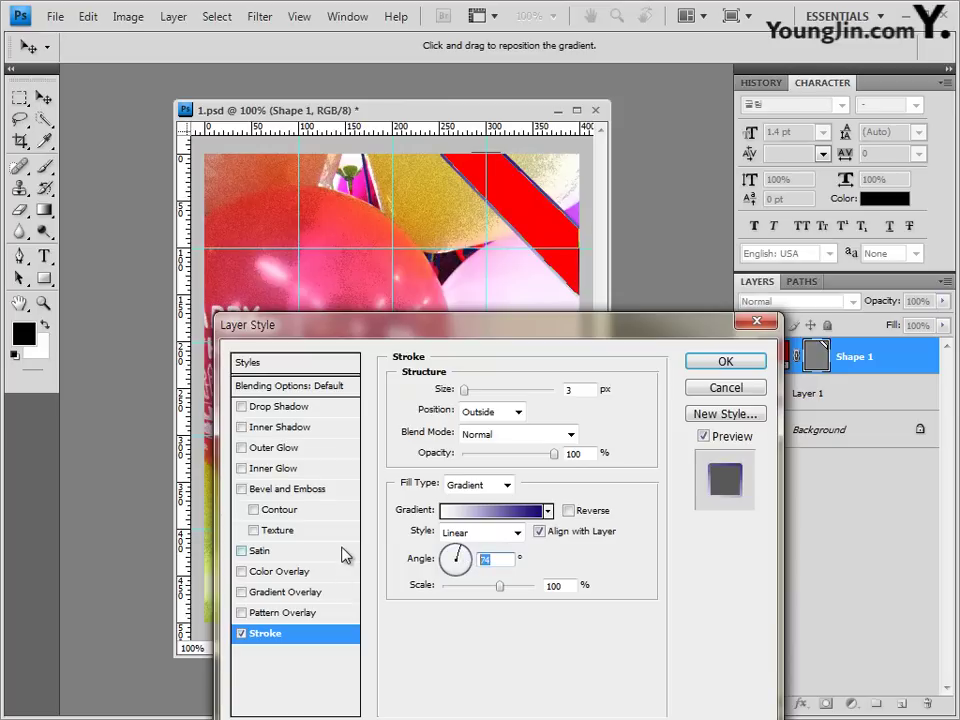
pyautogui.write('90')
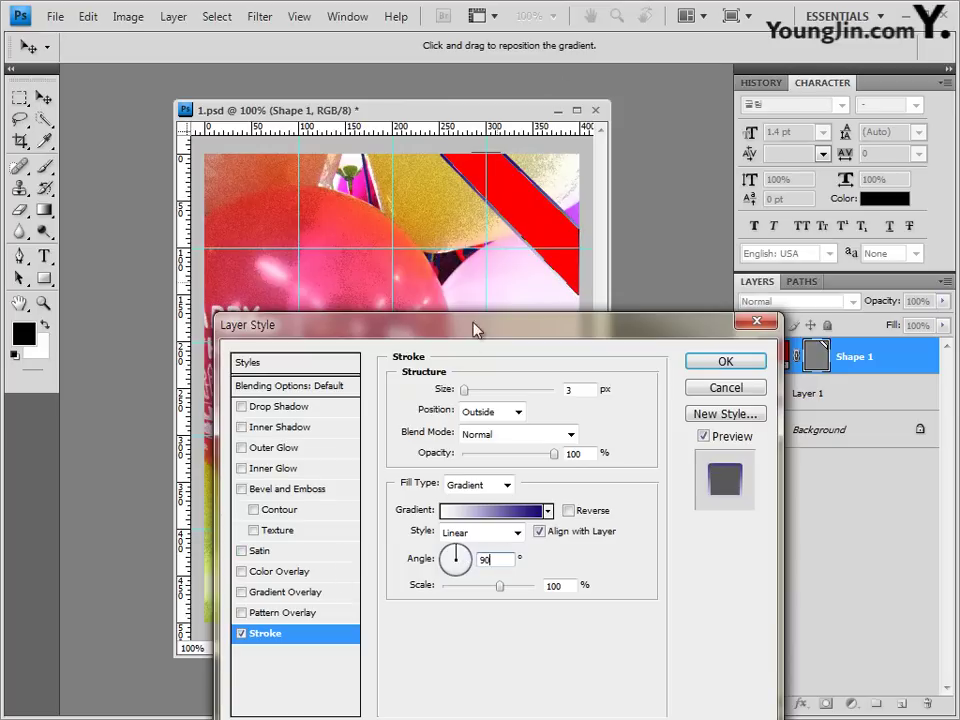
pyautogui.moveTo(476, 330); pyautogui.dragTo(531, 289)
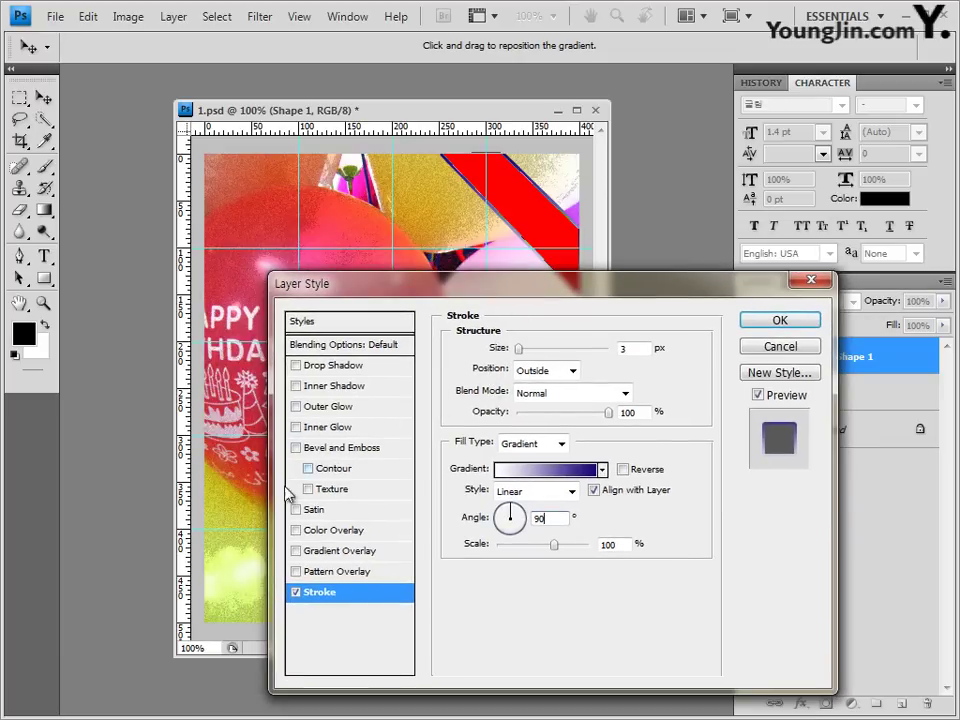
# Step: Enable Drop Shadow and Outer Glow with their default settings on the red band and apply the layer style
pyautogui.click(337, 365)
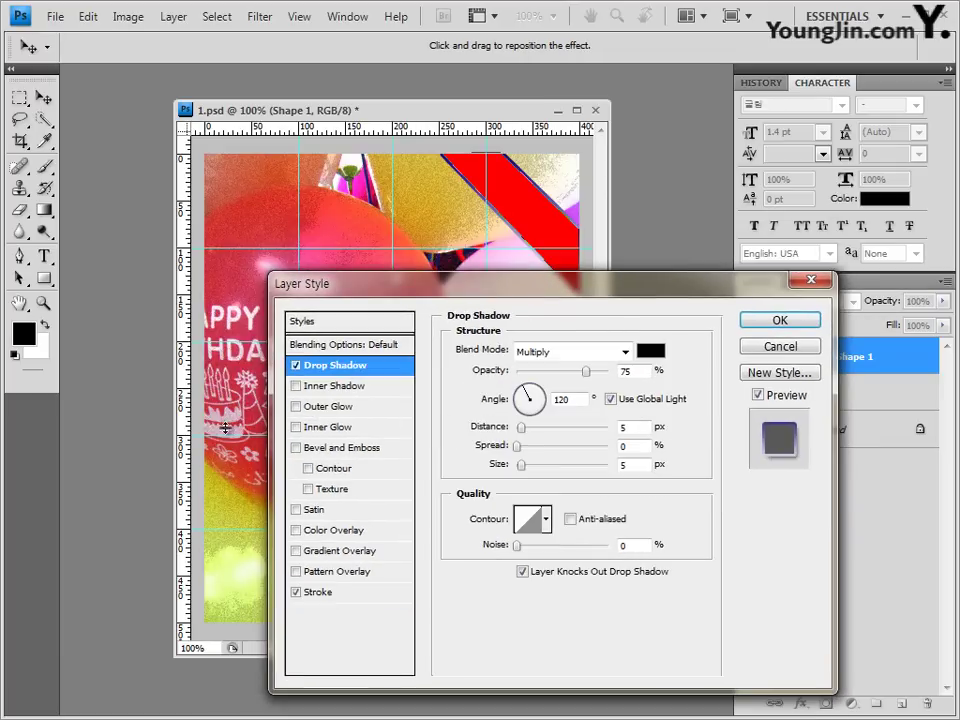
pyautogui.click(330, 406)
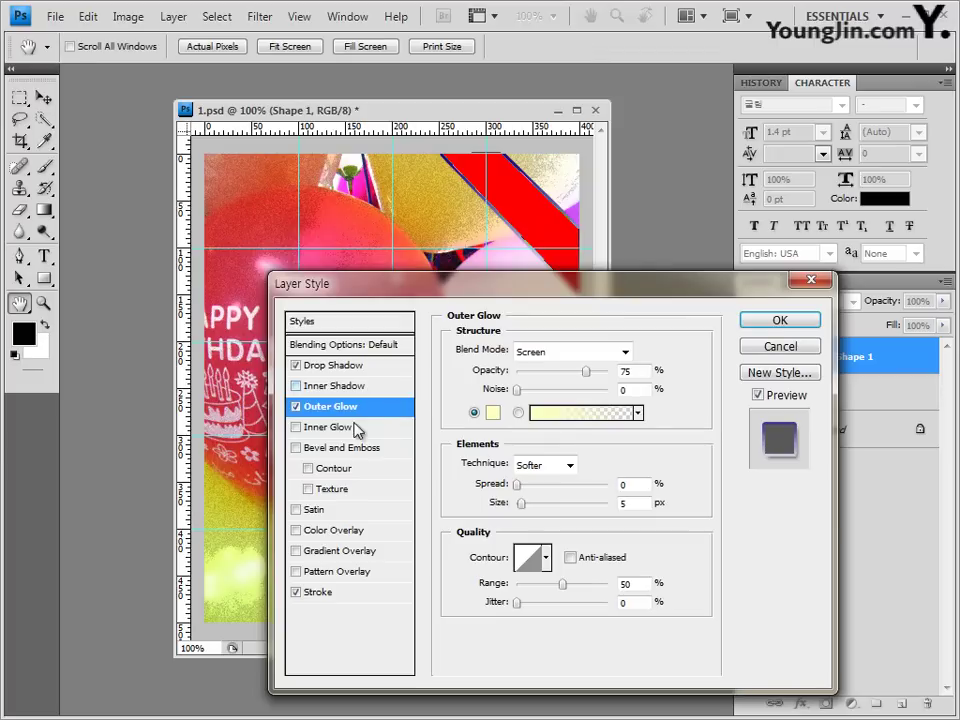
pyautogui.click(797, 321)
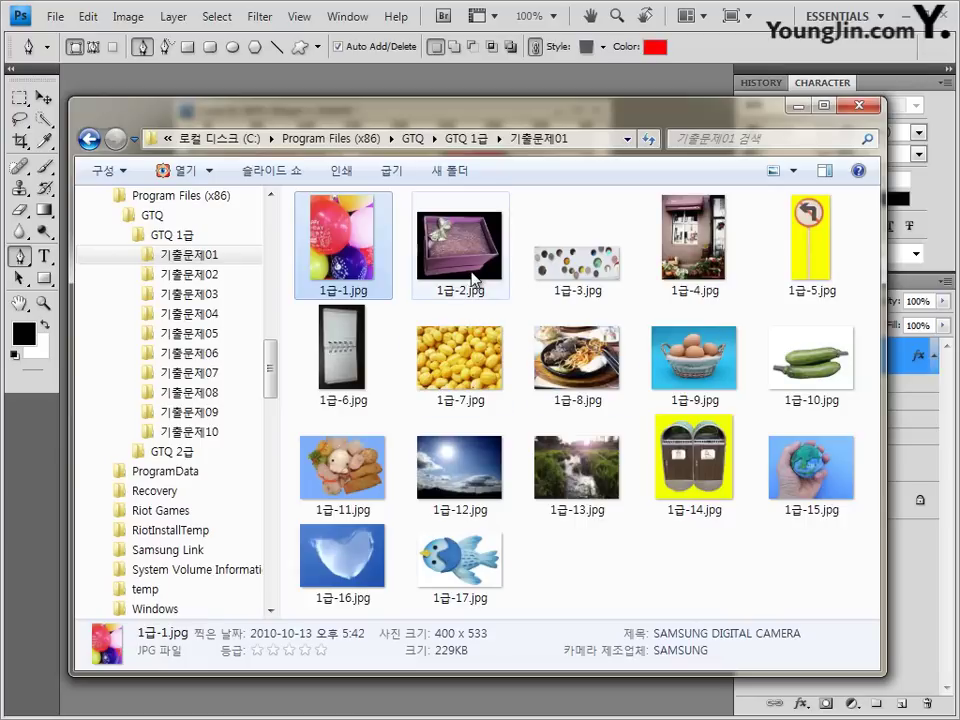
# Step: Open the source images 1급-2.jpg and 1급-3.jpg from the 기출문제01 folder in File Explorer
pyautogui.click(474, 272)
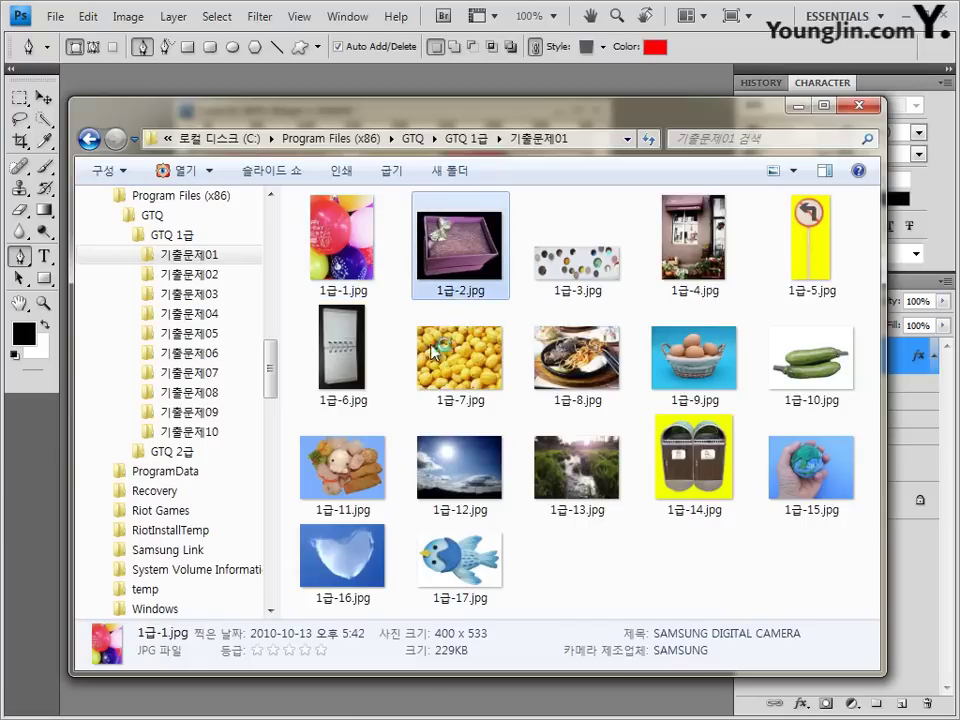
pyautogui.click(592, 272)
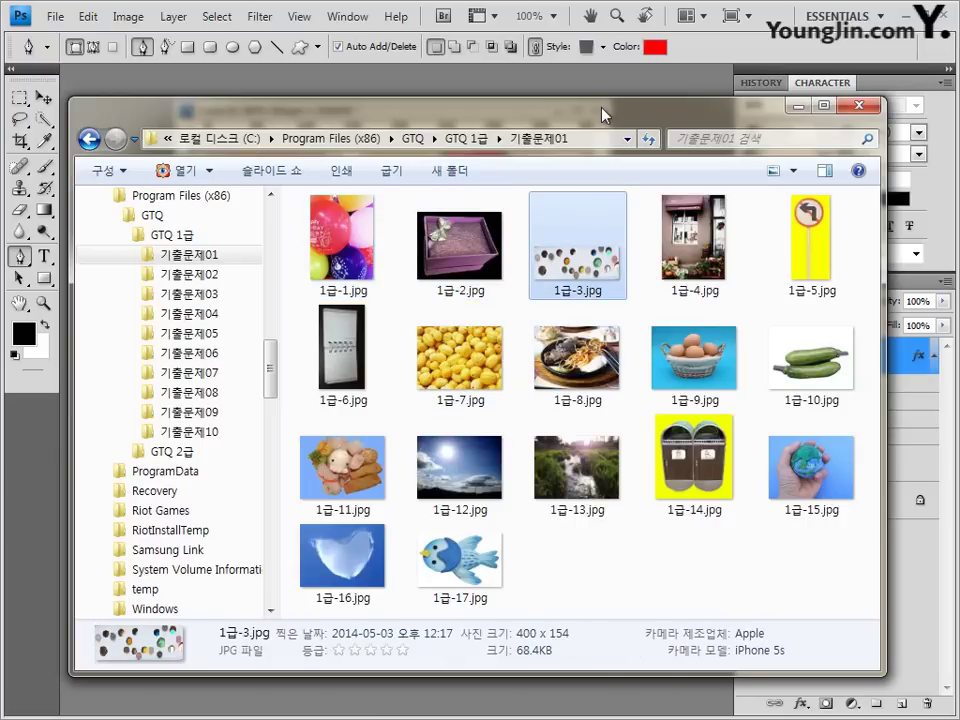
# Step: Open 1급-3.jpg from File Explorer in Photoshop and float it in its own window over 1.psd
pyautogui.moveTo(602, 111); pyautogui.dragTo(602, 194)
pyautogui.moveTo(592, 345); pyautogui.dragTo(670, 178)
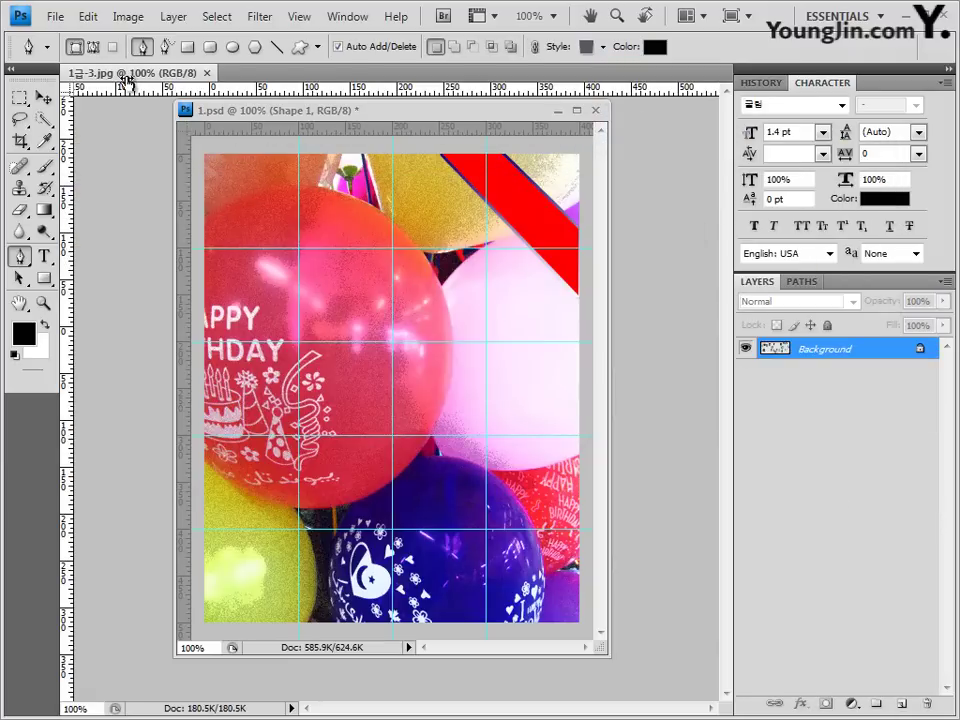
pyautogui.moveTo(128, 78); pyautogui.dragTo(179, 240)
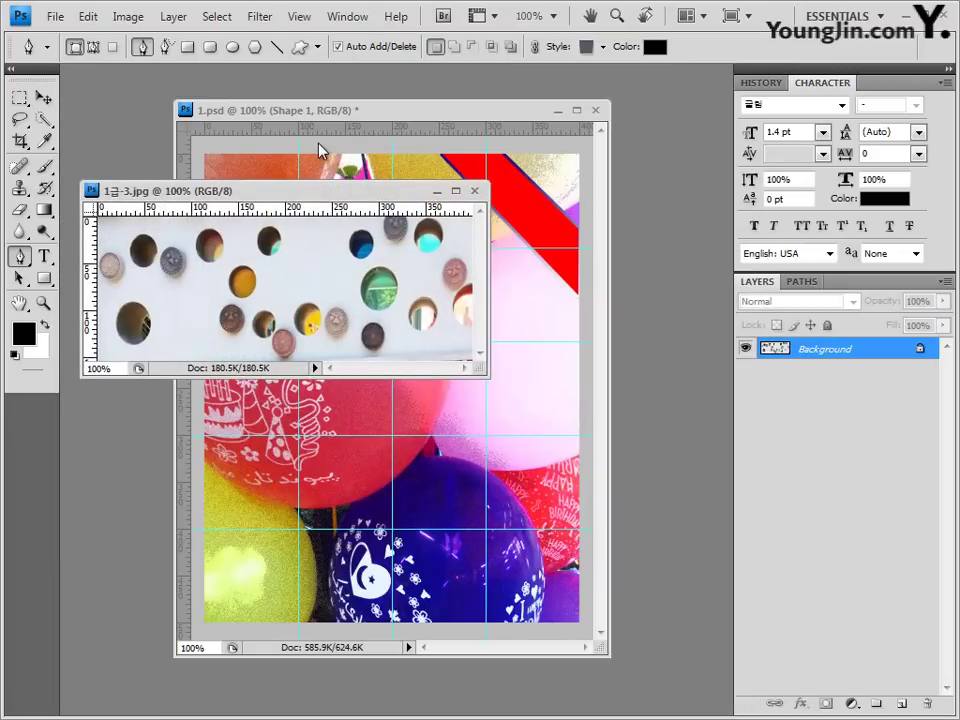
# Step: Copy the entire 1급-3.jpg image, close that file and paste the copy into 1.psd
pyautogui.hotkey('ctrl', 'a')
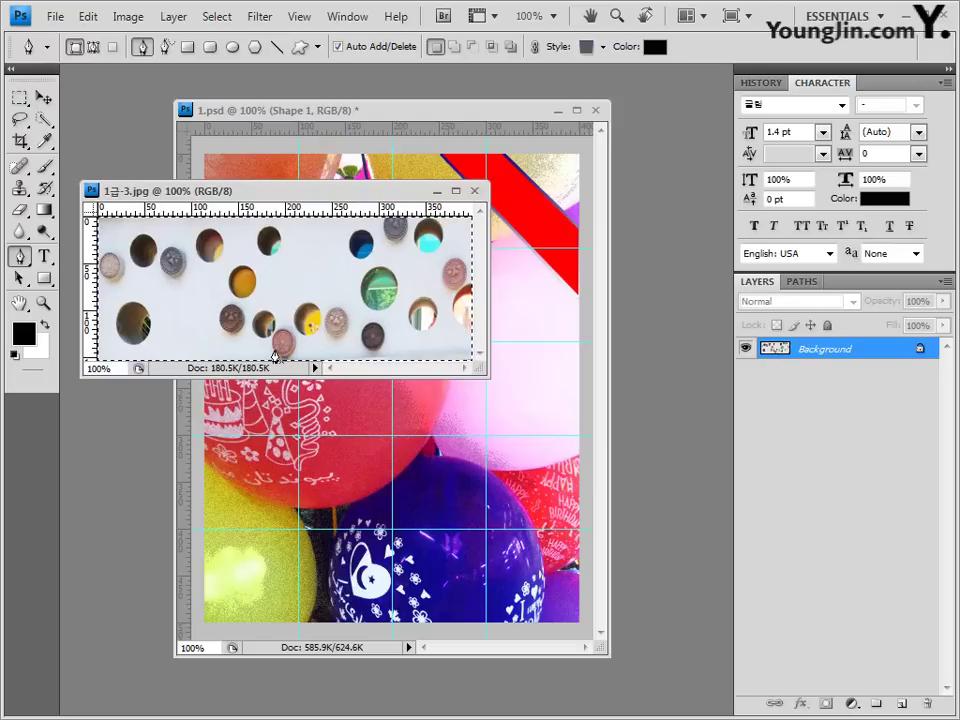
pyautogui.click(475, 191)
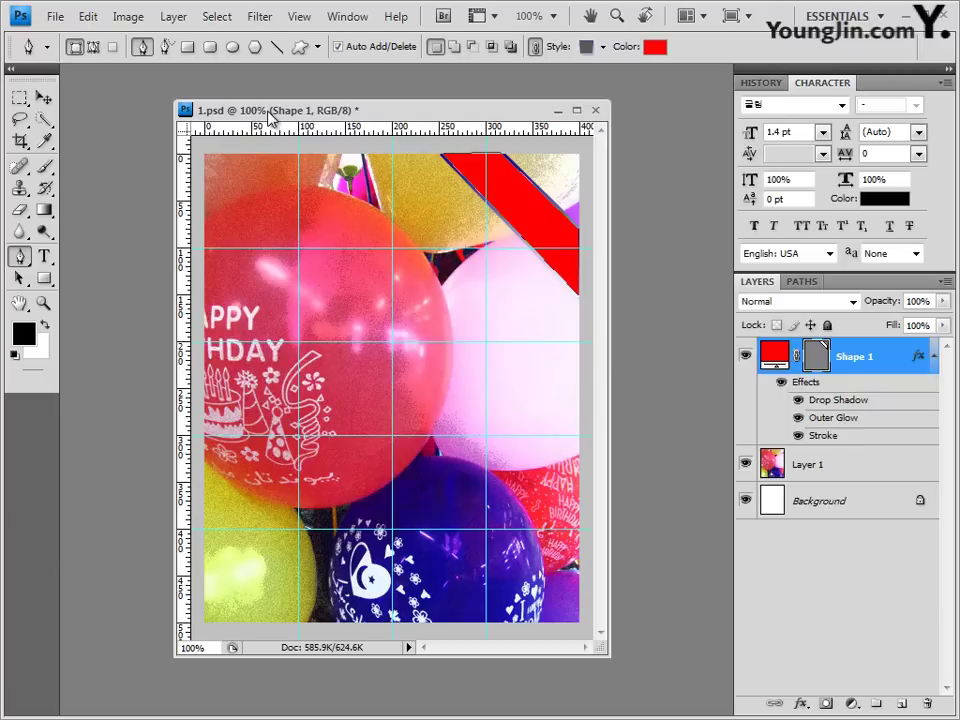
pyautogui.hotkey('ctrl', 'v')
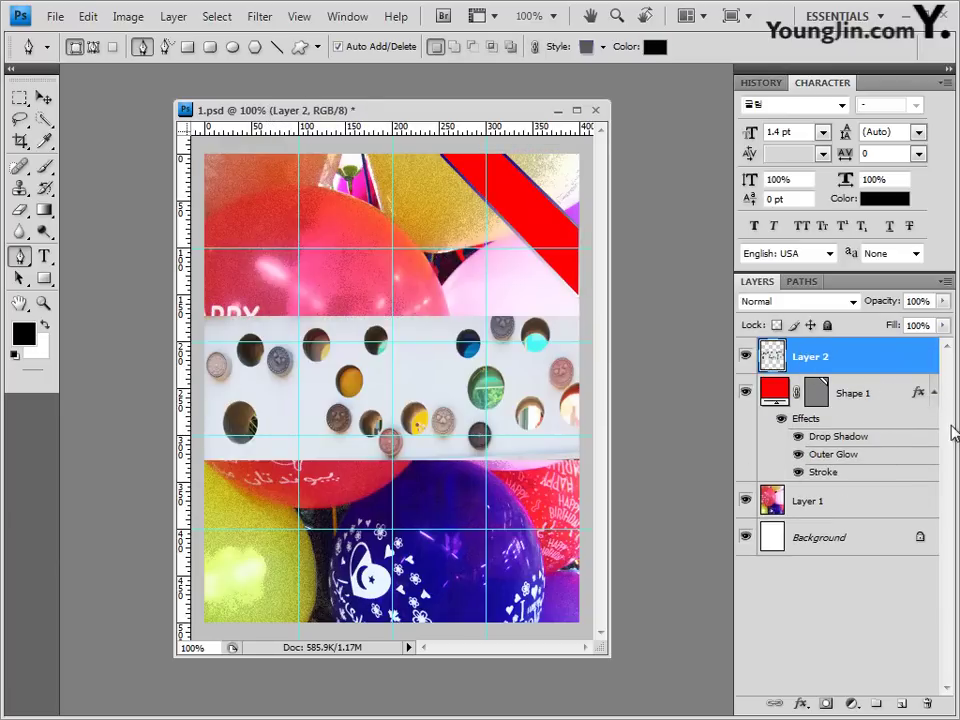
# Step: Collapse Shape 1's effects list and move the pasted image to the canvas's upper edge, covering the red band
pyautogui.click(934, 393)
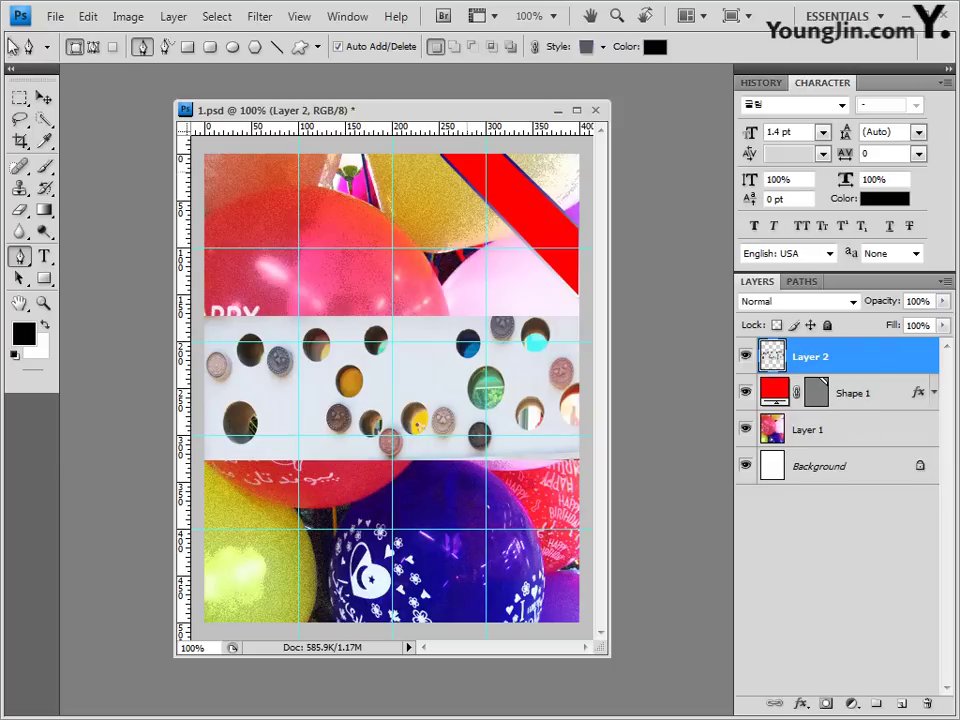
pyautogui.click(43, 97)
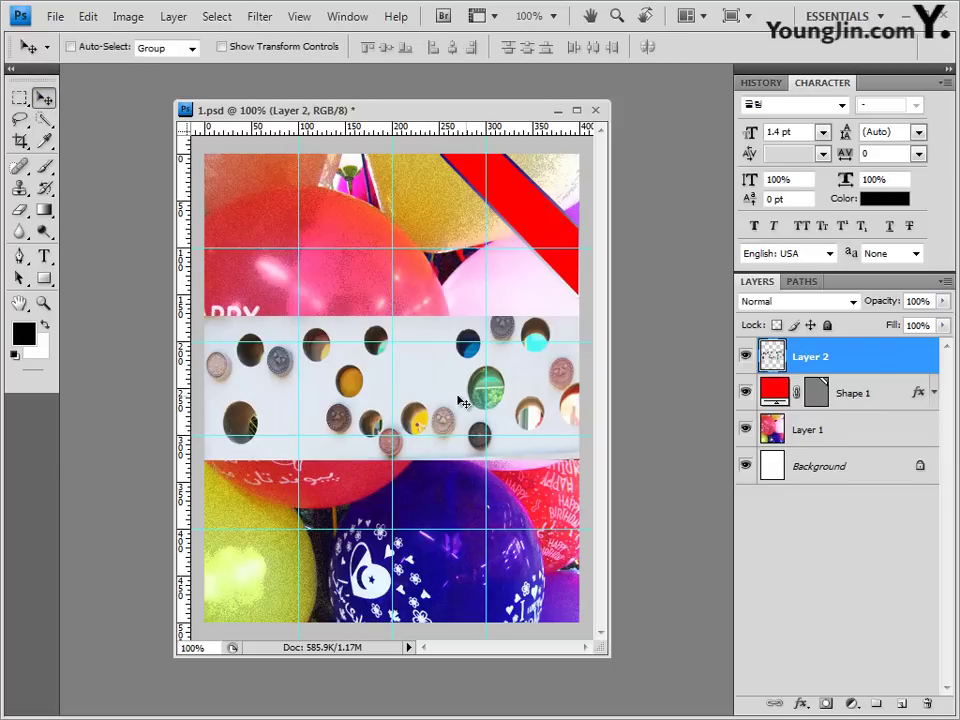
pyautogui.moveTo(438, 398); pyautogui.dragTo(435, 228)
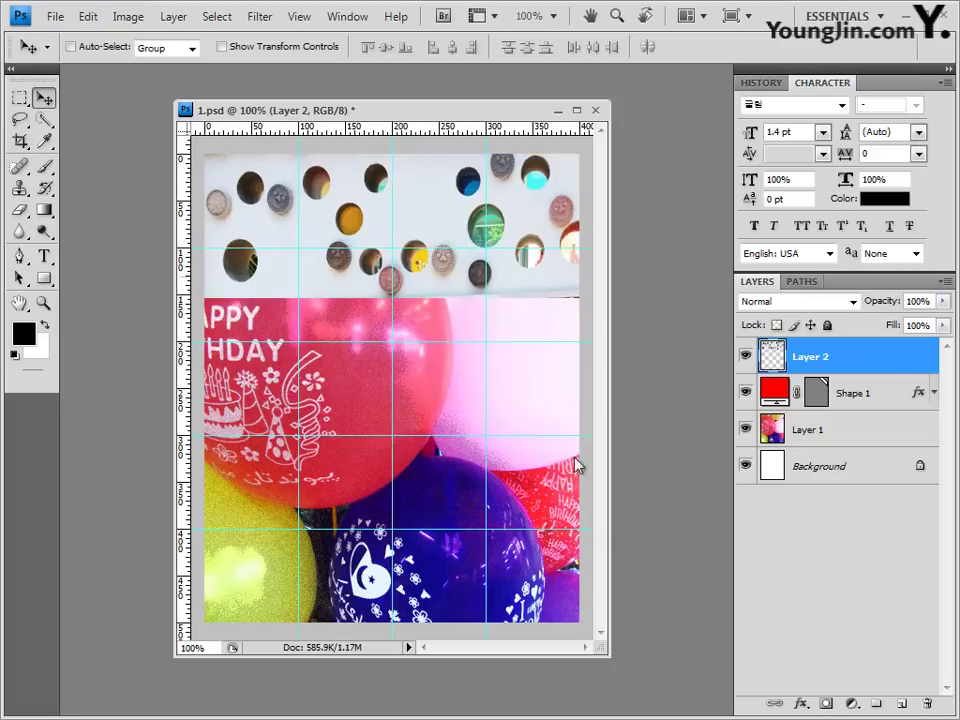
pyautogui.moveTo(603, 653); pyautogui.dragTo(580, 616)
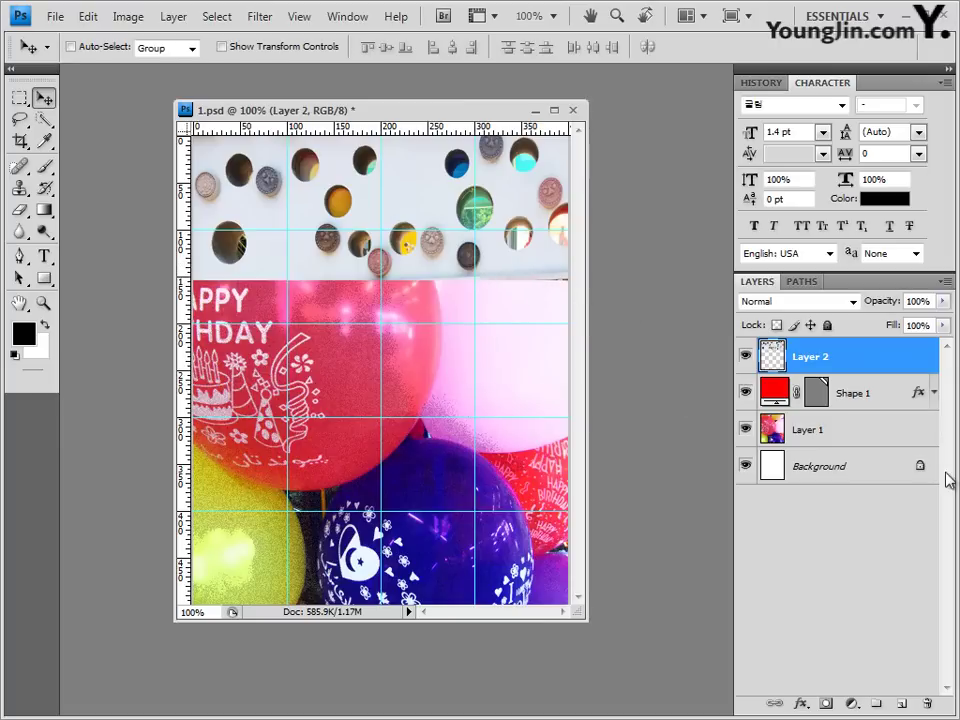
# Step: Clip Layer 2 to the Shape 1 band with a clipping mask and leave Layer 2 selected
pyautogui.click(866, 398)
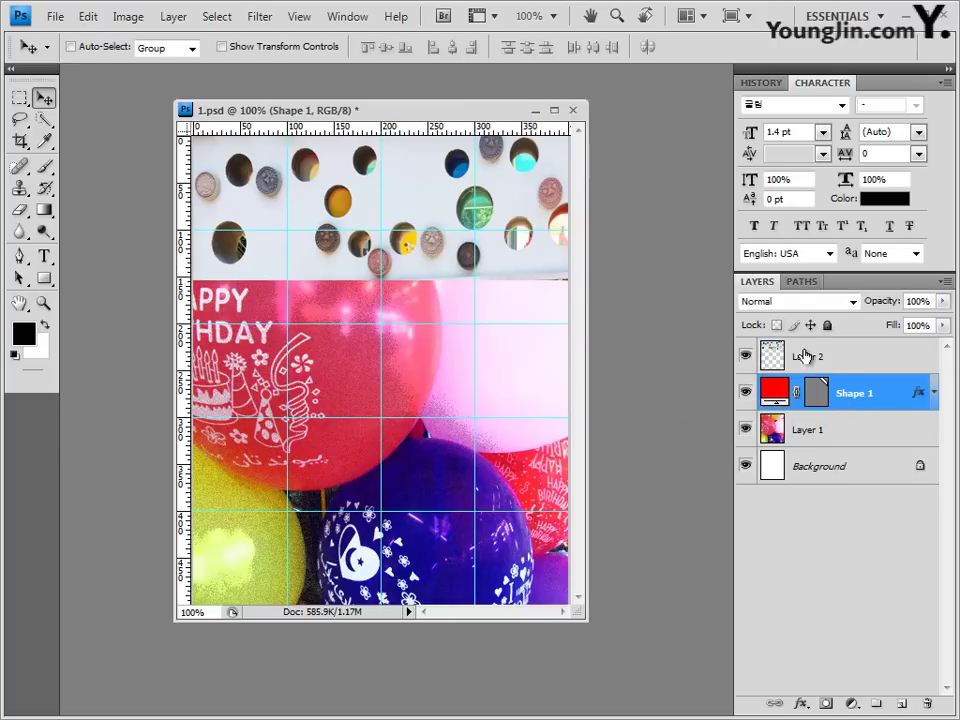
pyautogui.moveTo(863, 376); pyautogui.dragTo(865, 376)
pyautogui.keyDown('alt'); pyautogui.click(865, 376); pyautogui.keyUp('alt')
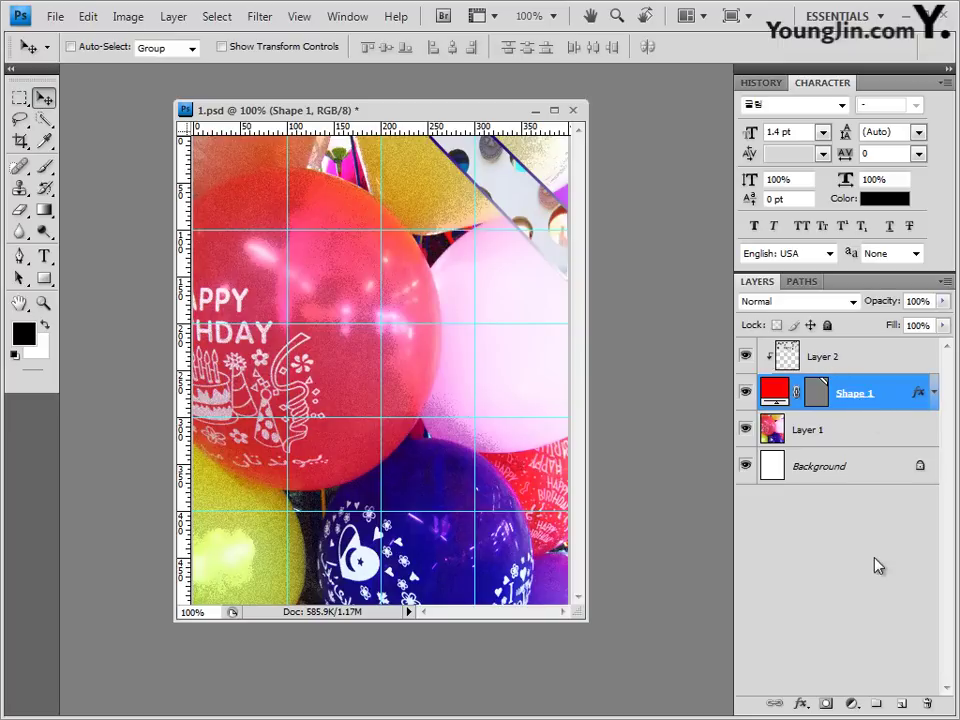
pyautogui.click(838, 360)
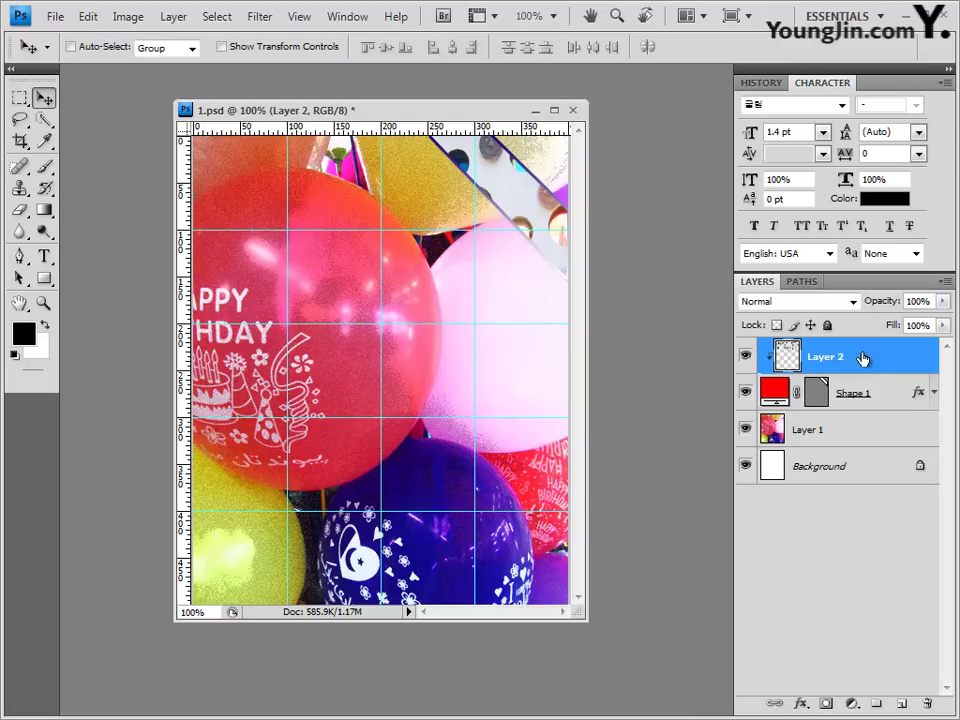
pyautogui.click(875, 396)
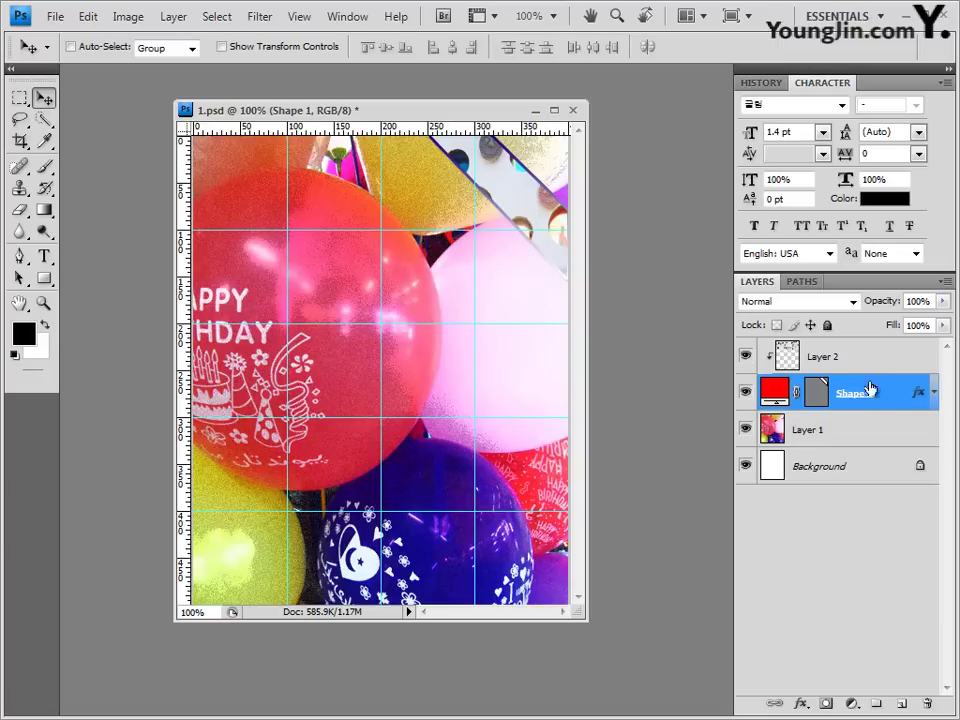
pyautogui.click(866, 360)
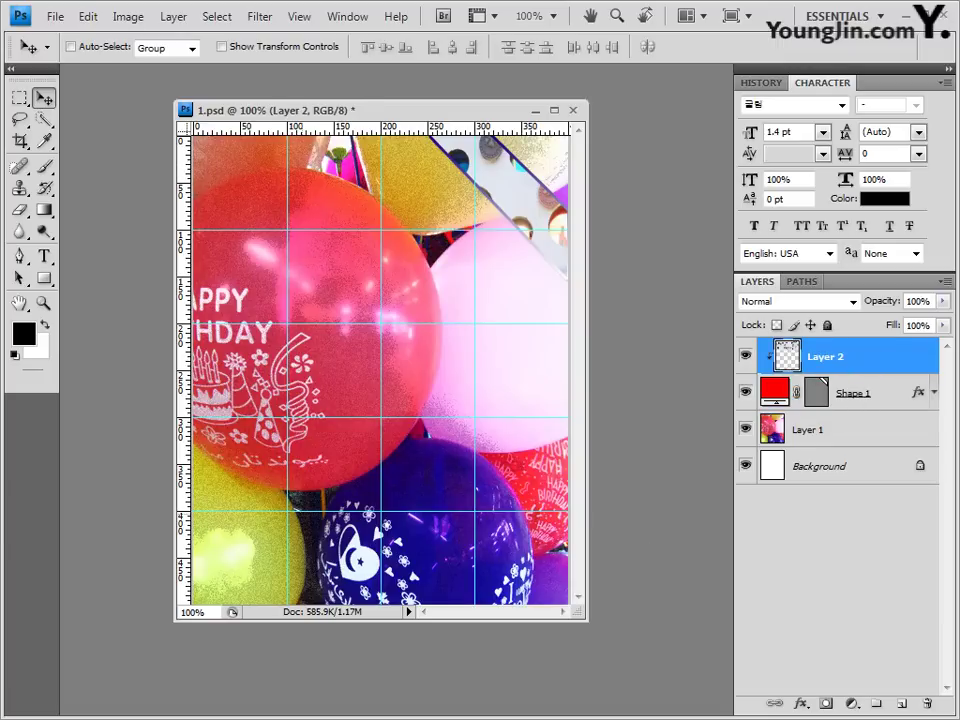
# Step: Open 1급-2.jpg from File Explorer in Photoshop and float it in its own window over 1.psd
pyautogui.hotkey('alt', 'Tab')
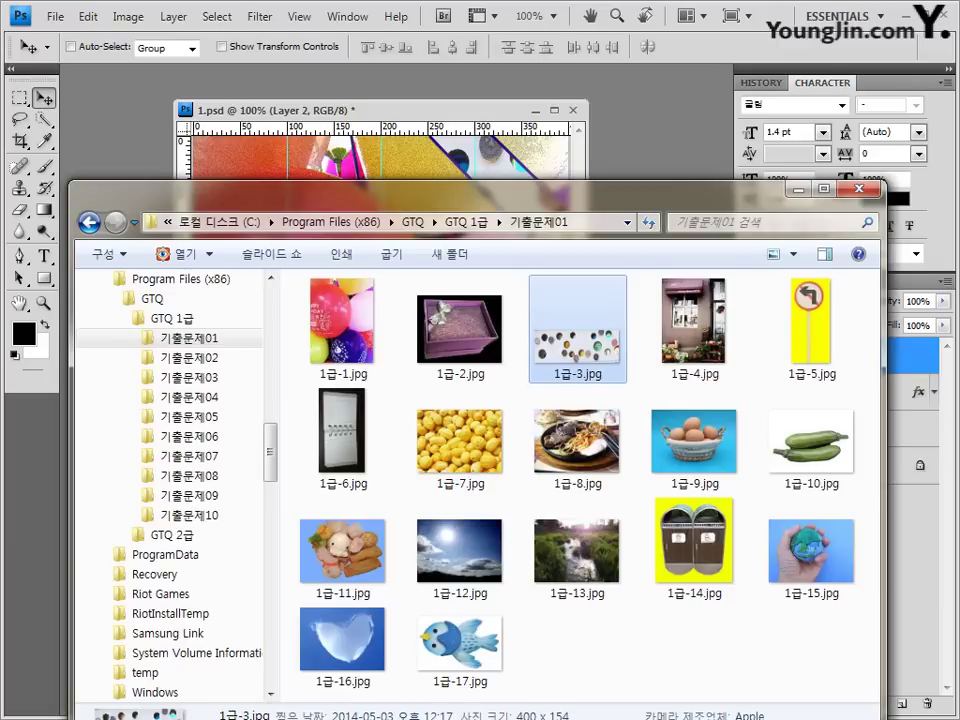
pyautogui.moveTo(460, 330); pyautogui.dragTo(660, 145)
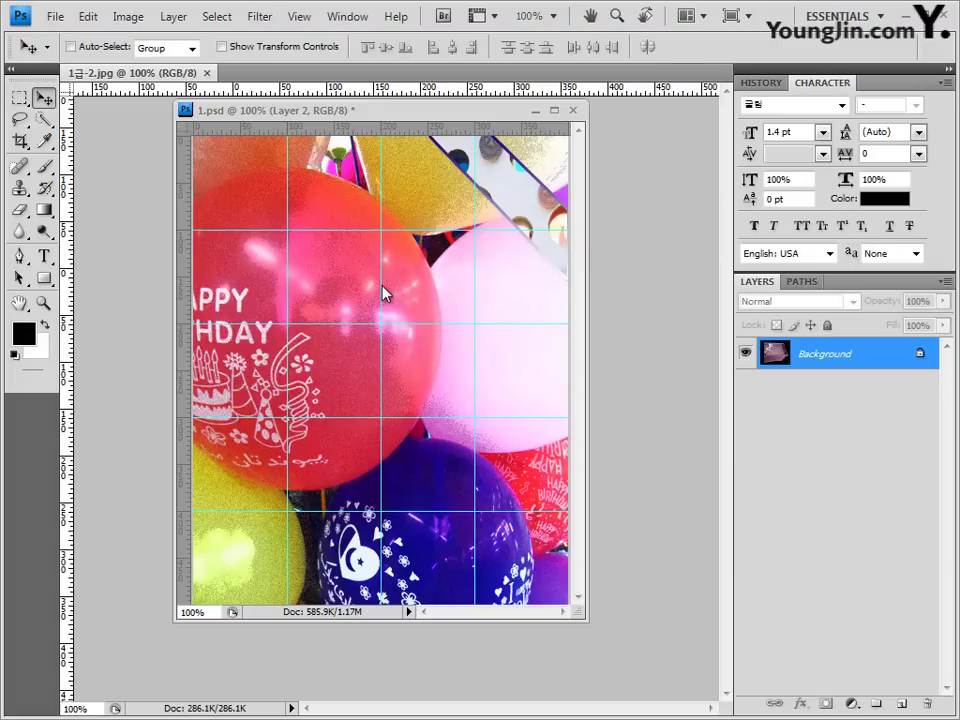
pyautogui.moveTo(129, 71); pyautogui.dragTo(192, 248)
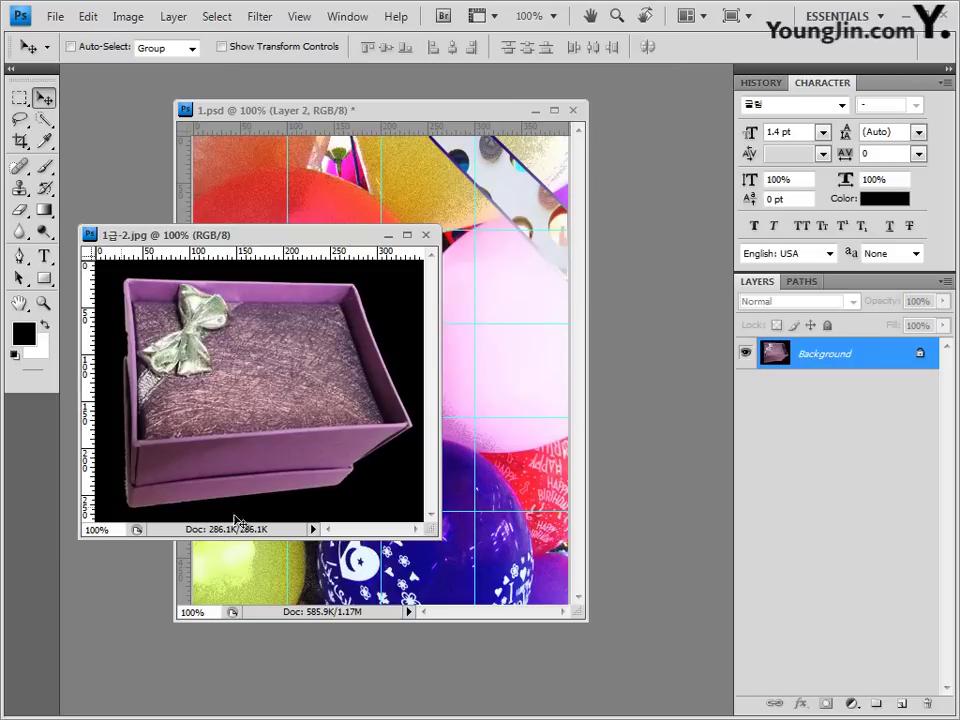
pyautogui.click(302, 223)
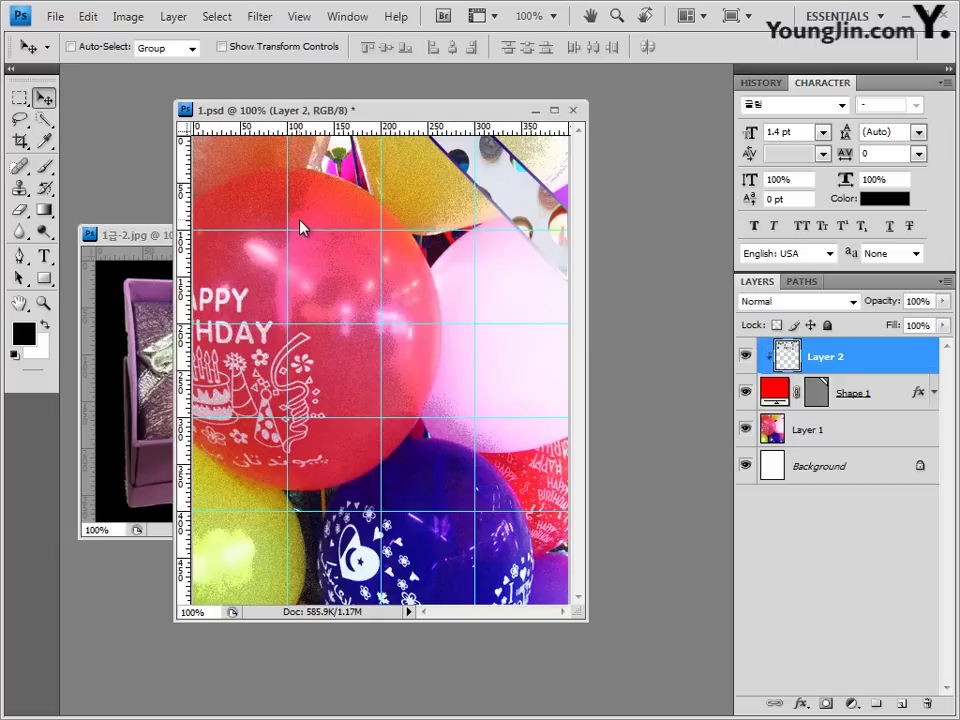
pyautogui.click(141, 240)
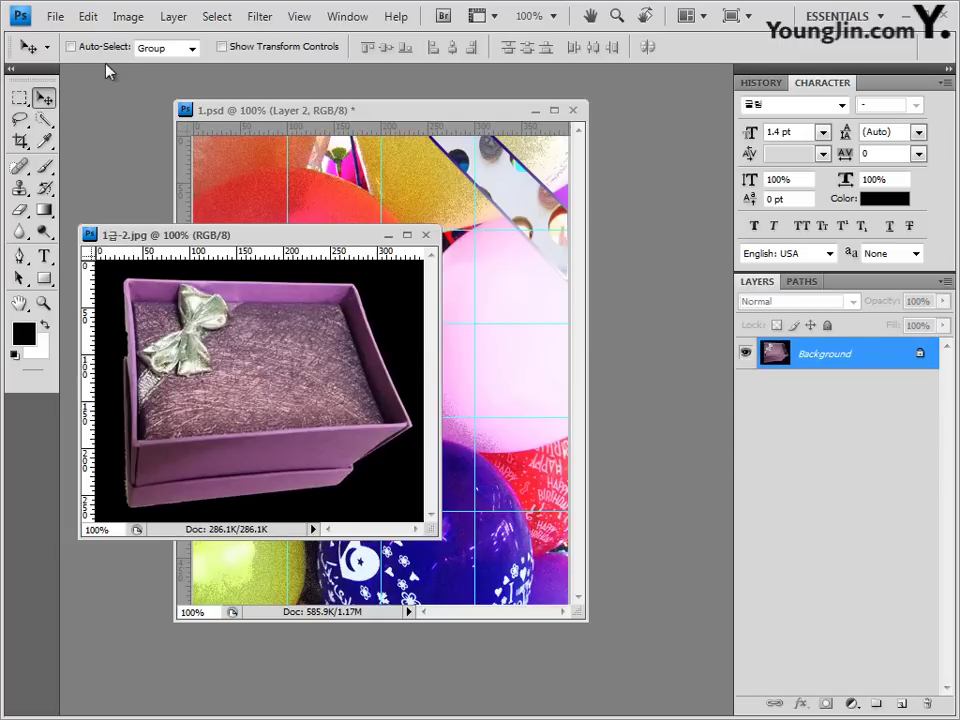
# Step: Select the black background around the gift box using the Magic Wand at tolerance 32, and invert the selection
pyautogui.click(45, 121)
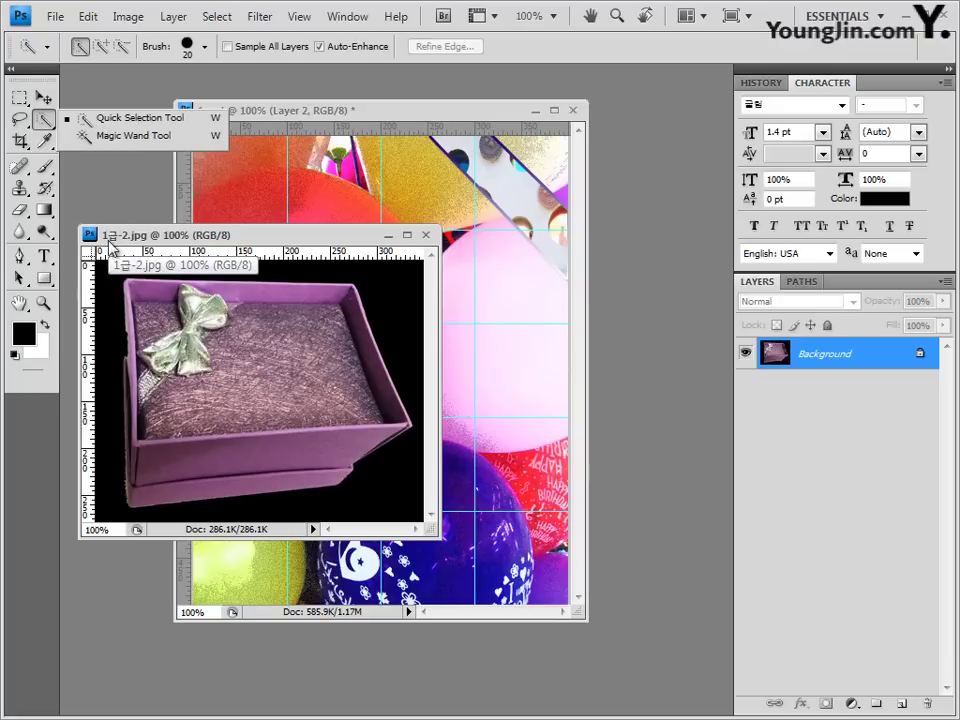
pyautogui.click(112, 138)
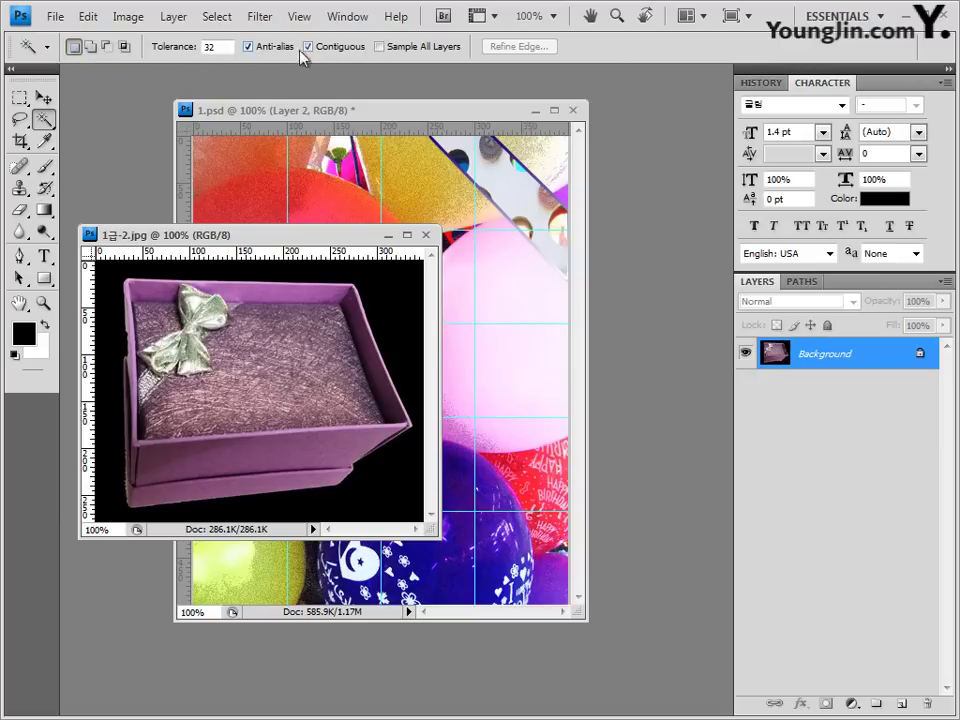
pyautogui.doubleClick(224, 46)
pyautogui.moveTo(269, 239); pyautogui.dragTo(271, 220)
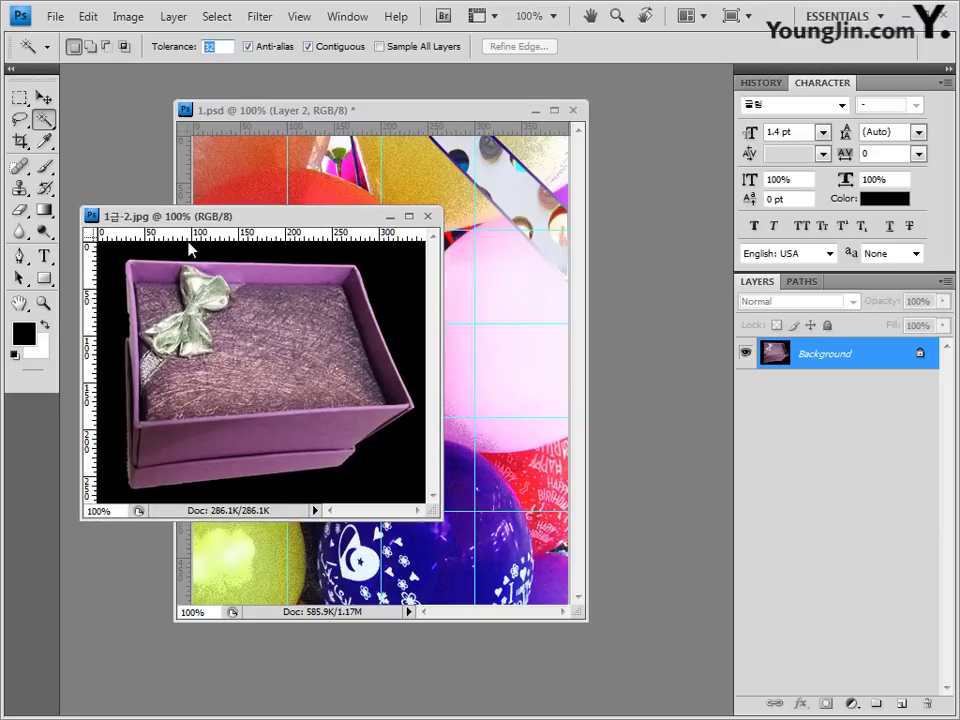
pyautogui.click(403, 270)
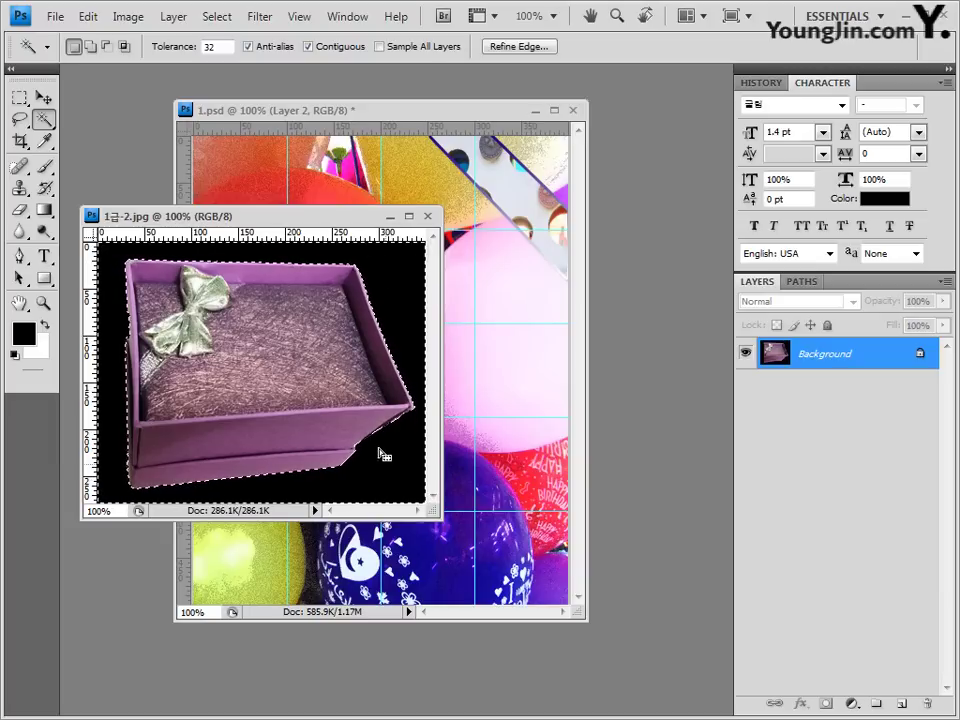
pyautogui.click(222, 22)
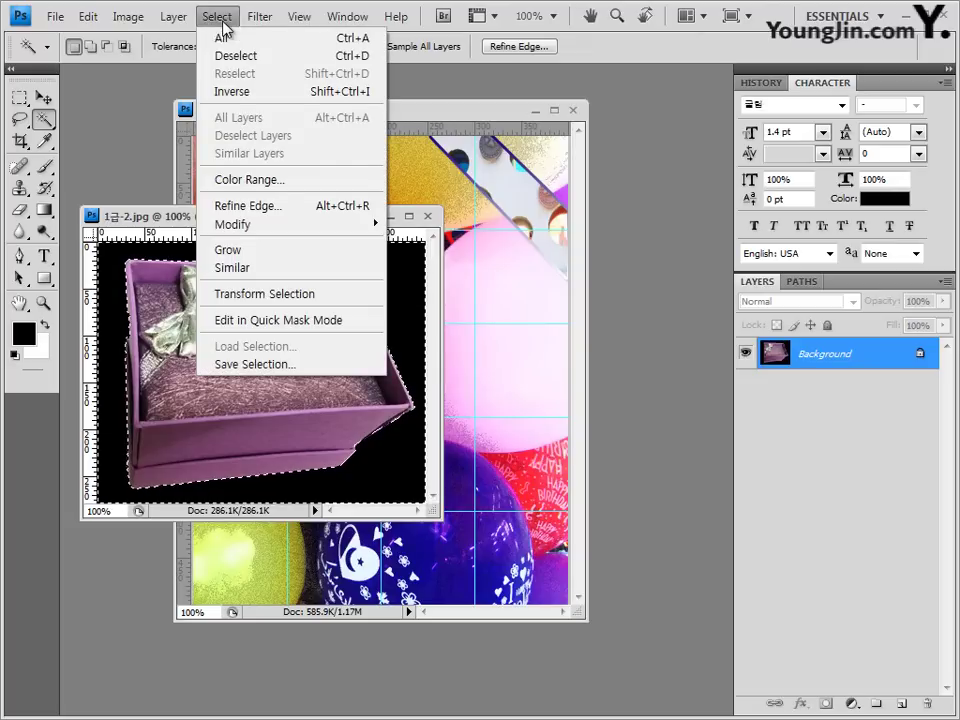
pyautogui.click(236, 94)
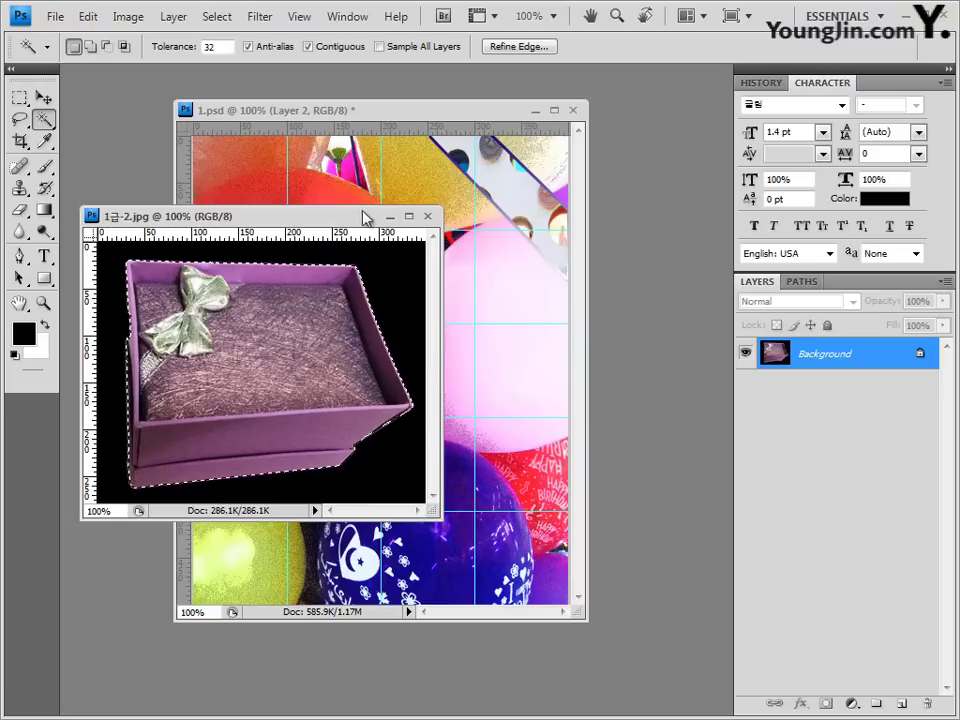
# Step: Copy the selected gift box, close 1급-2.jpg and paste the box into 1.psd
pyautogui.moveTo(365, 218); pyautogui.dragTo(389, 224)
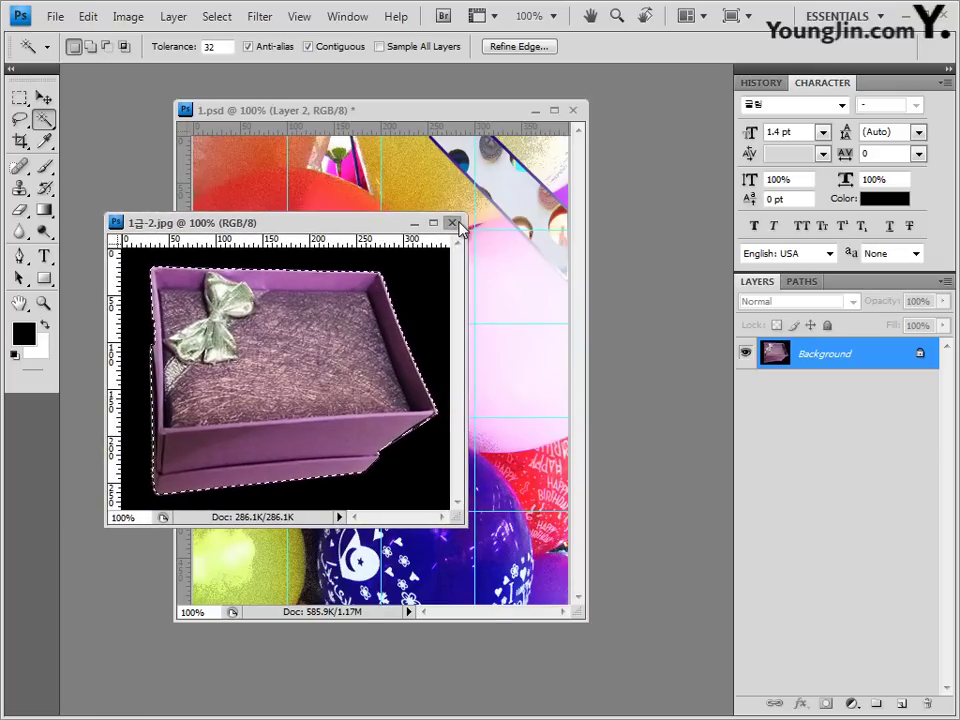
pyautogui.click(453, 223)
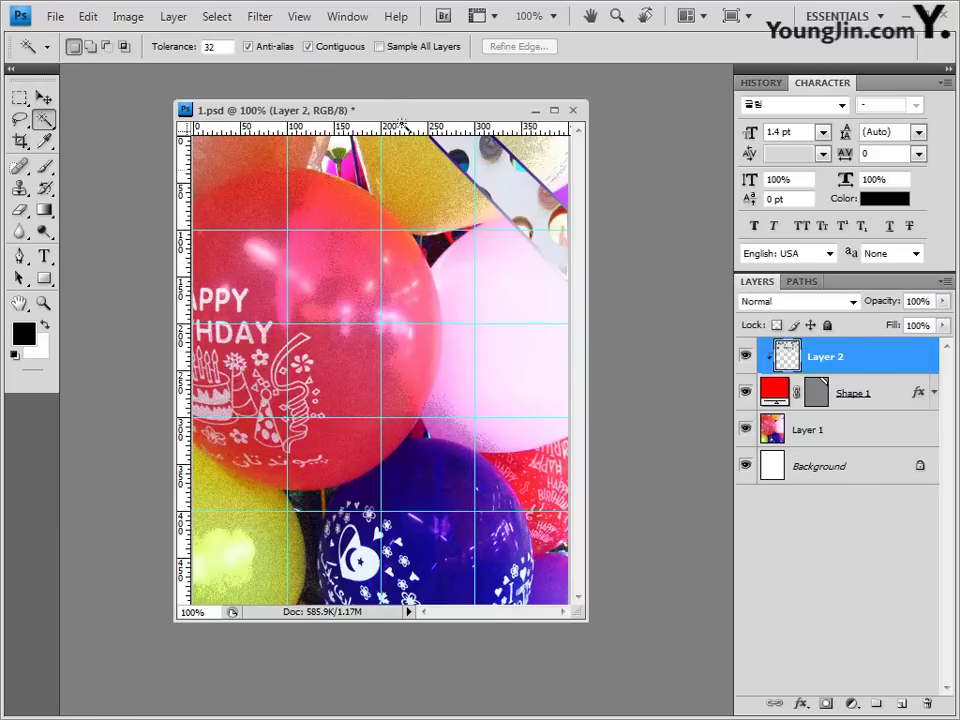
pyautogui.hotkey('ctrl', 'v')
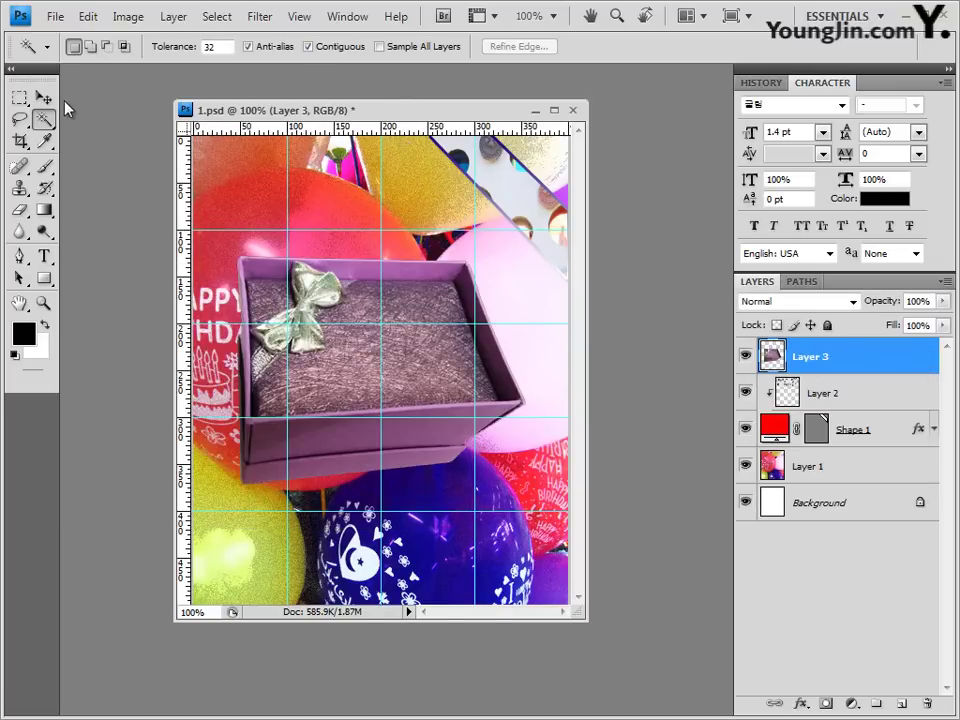
# Step: Move the gift box down to the lower-left area of the canvas, over the yellow and blue balloons
pyautogui.click(44, 99)
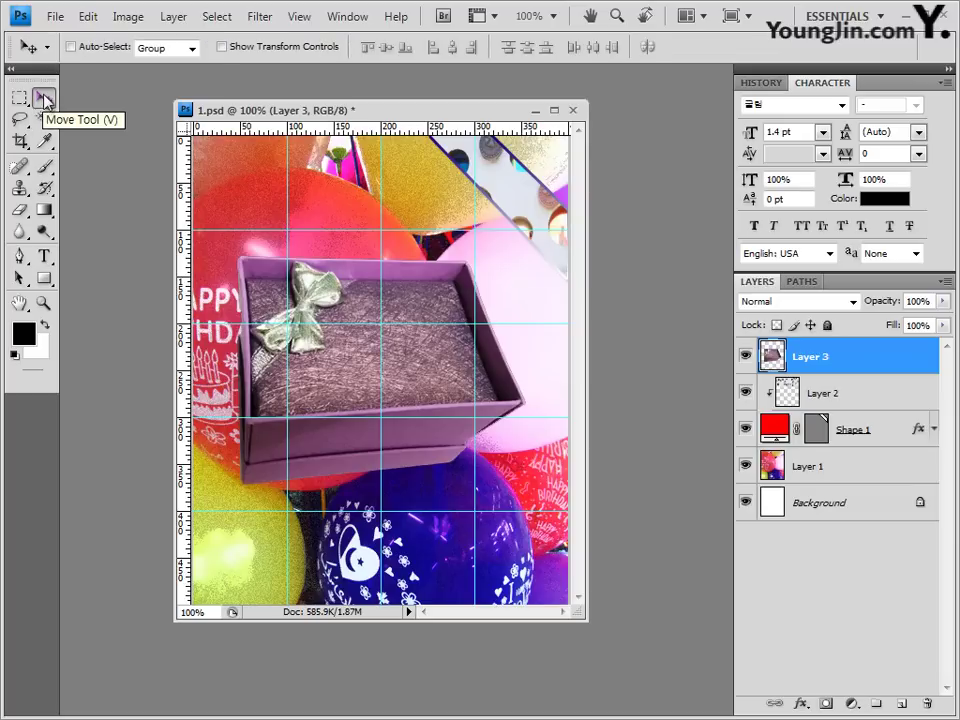
pyautogui.moveTo(360, 386); pyautogui.dragTo(324, 441)
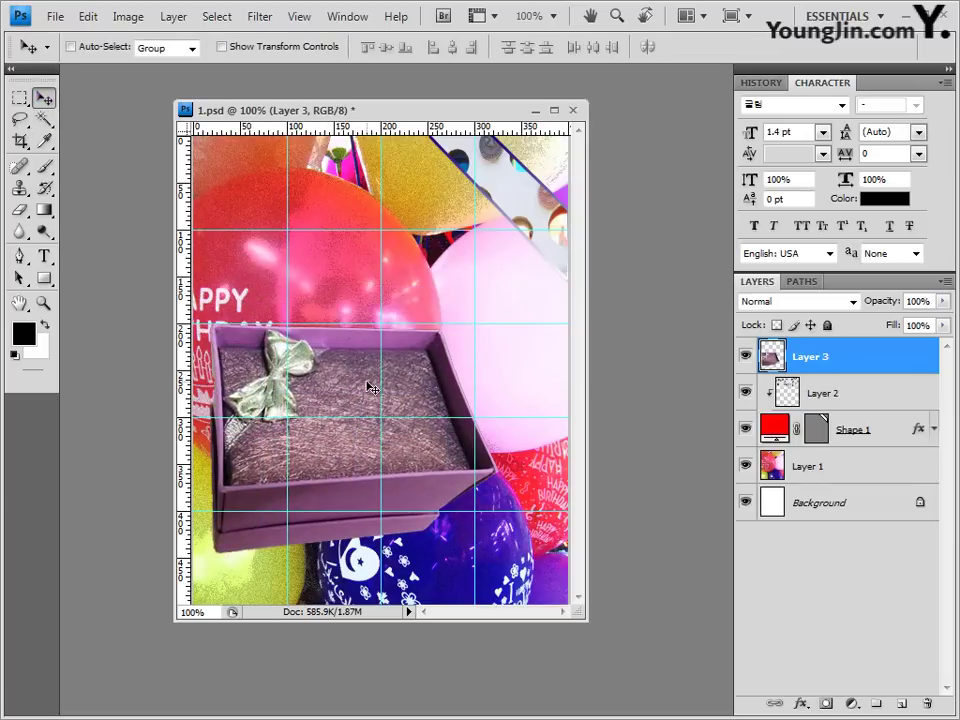
pyautogui.hotkey('shift', 'Down')
pyautogui.hotkey('shift', 'Down')
pyautogui.hotkey('shift', 'Down')
pyautogui.hotkey('shift', 'Down')
pyautogui.hotkey('shift', 'Down')
pyautogui.hotkey('shift', 'Down')
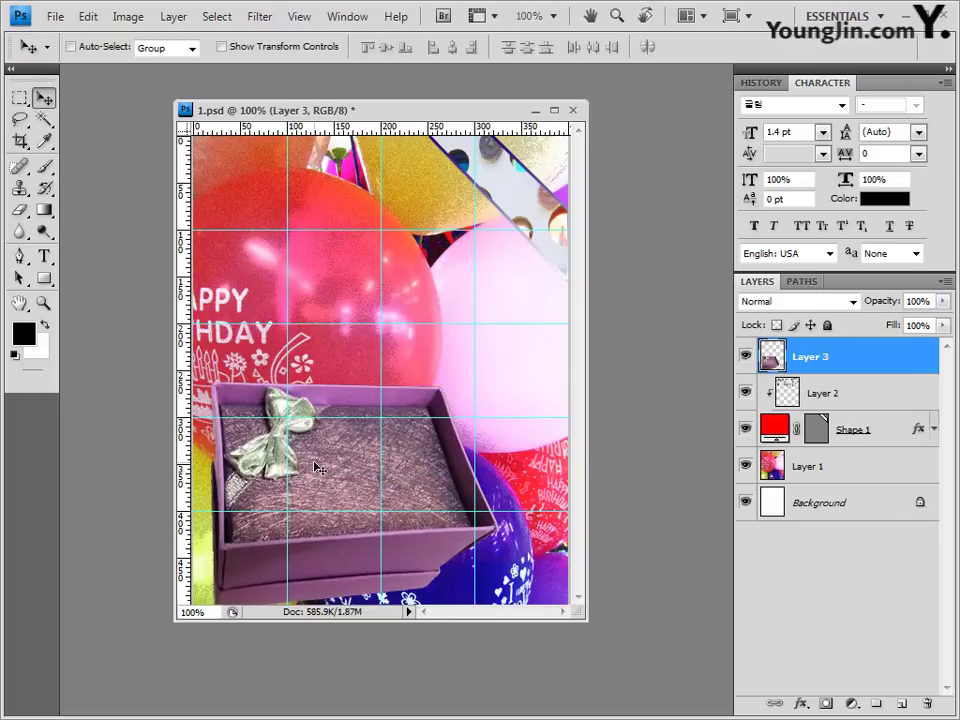
# Step: Free-transform the gift box: rotate it about 6.6° counterclockwise, scale it to about 92.8%, and reposition it in the canvas's lower-left area
pyautogui.hotkey('ctrl', 't')
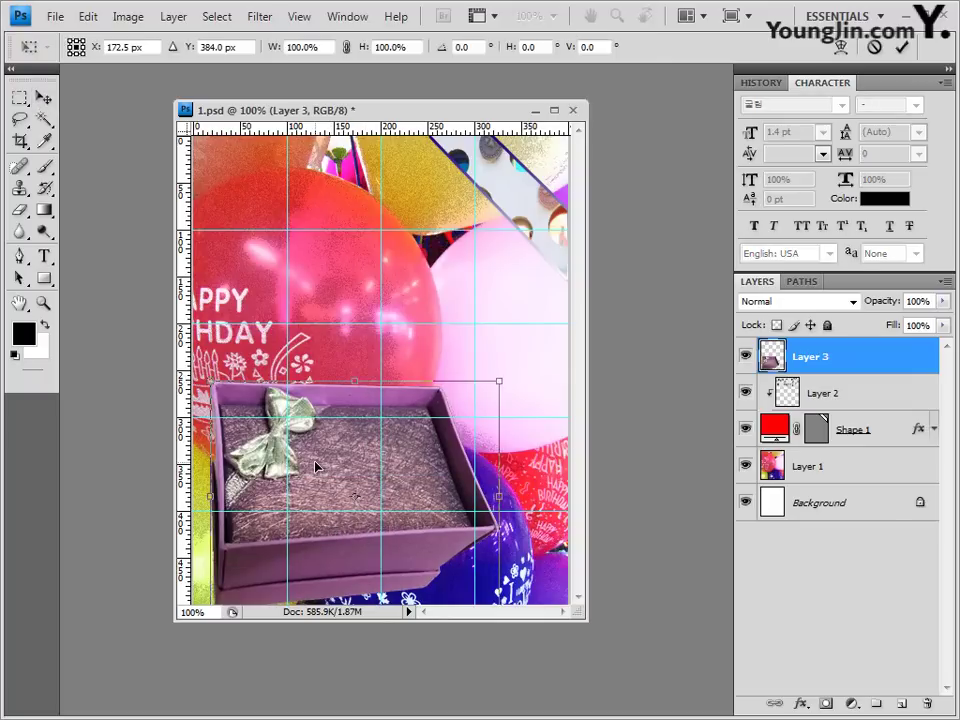
pyautogui.click(89, 16)
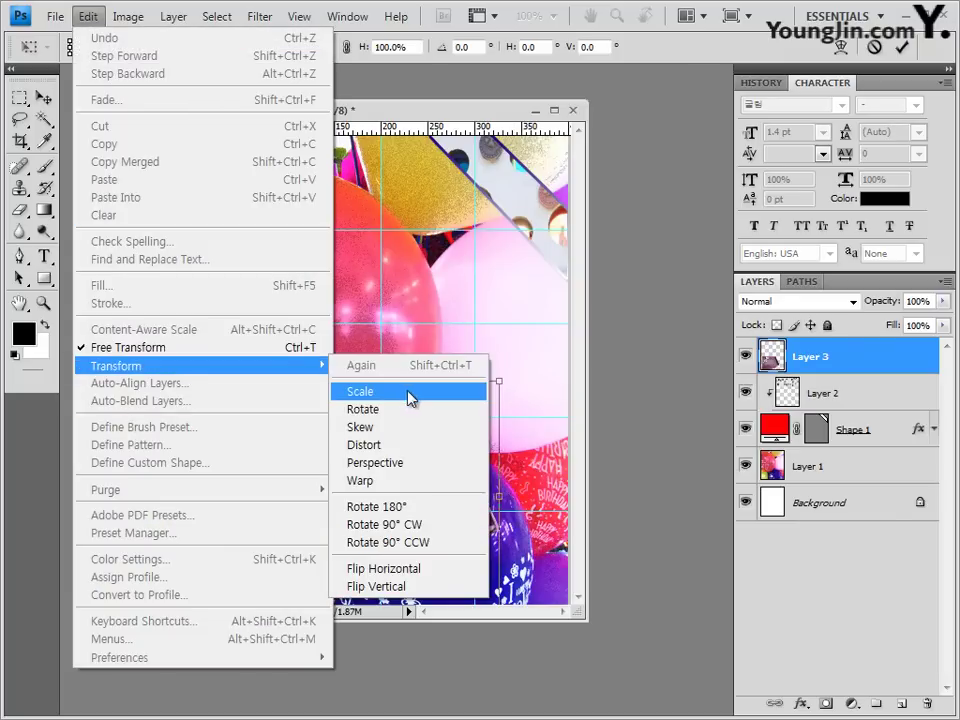
pyautogui.click(495, 409)
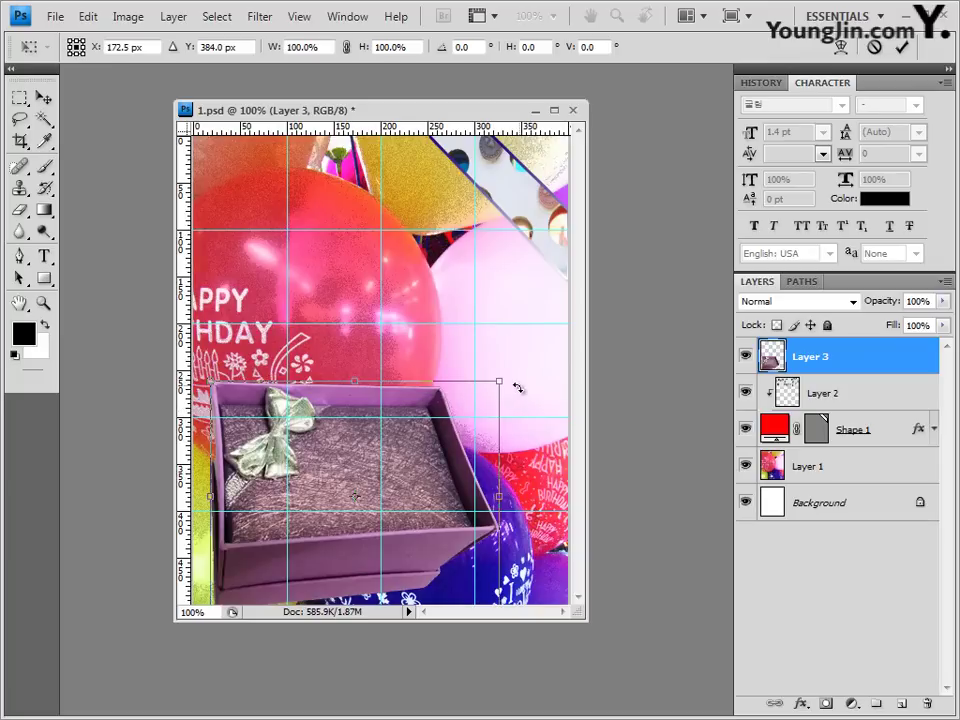
pyautogui.moveTo(506, 379); pyautogui.dragTo(508, 347)
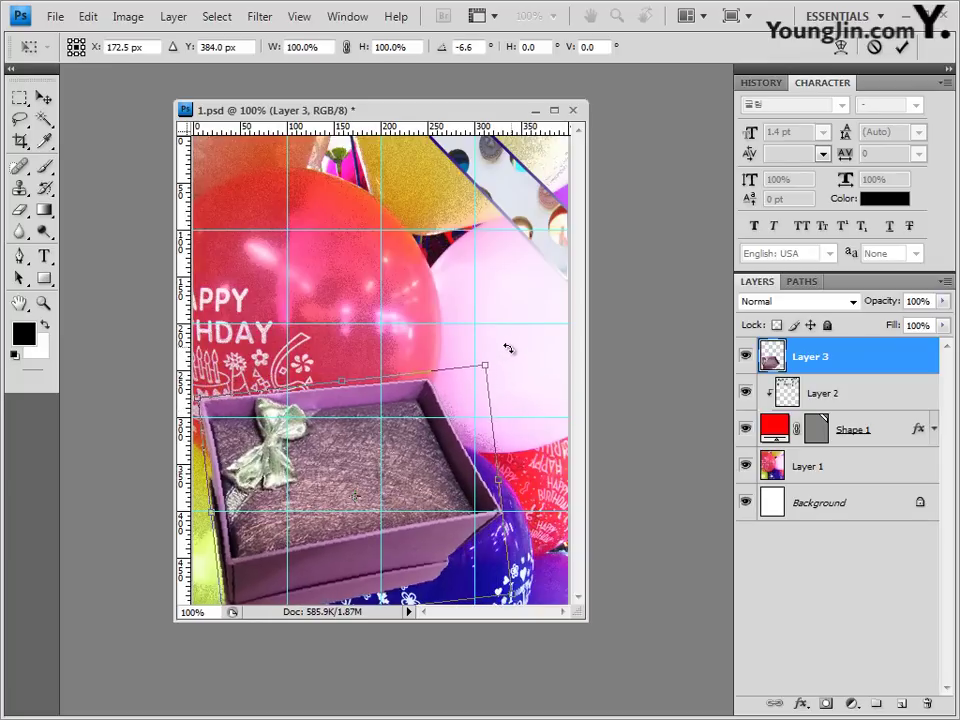
pyautogui.moveTo(409, 456); pyautogui.dragTo(412, 438)
pyautogui.hotkey('shift', 'Right')
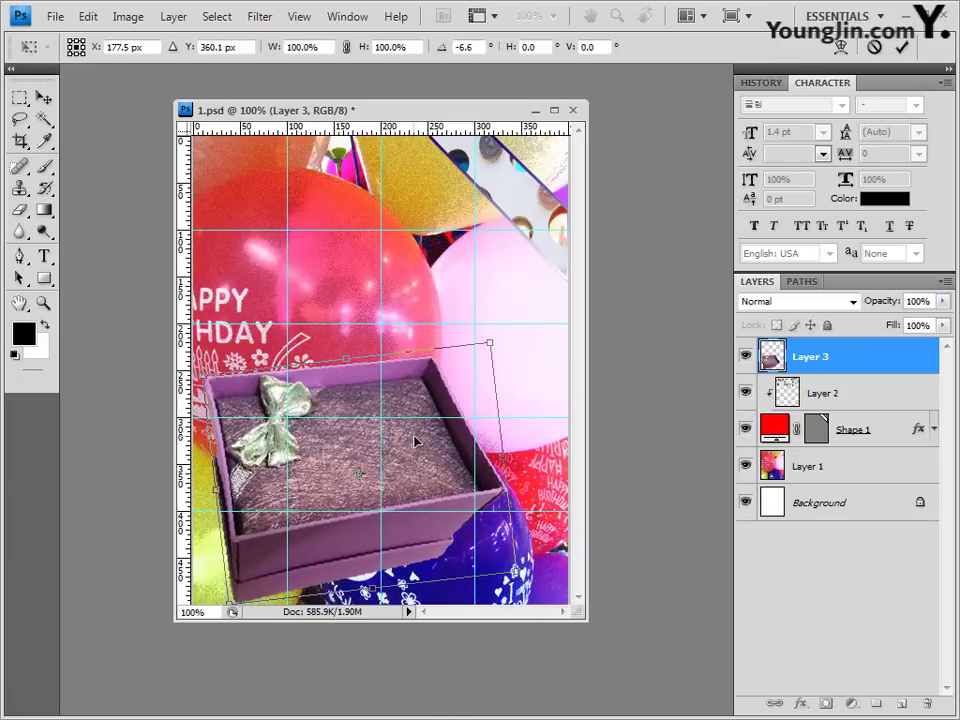
pyautogui.hotkey('shift', 'Down')
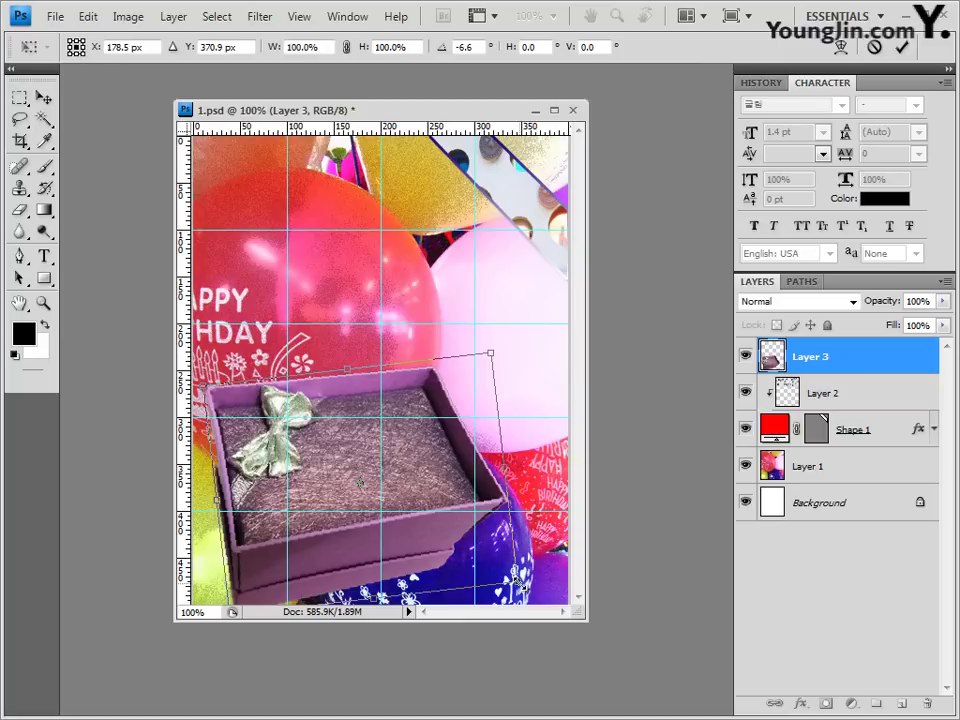
pyautogui.moveTo(520, 582); pyautogui.dragTo(496, 570)
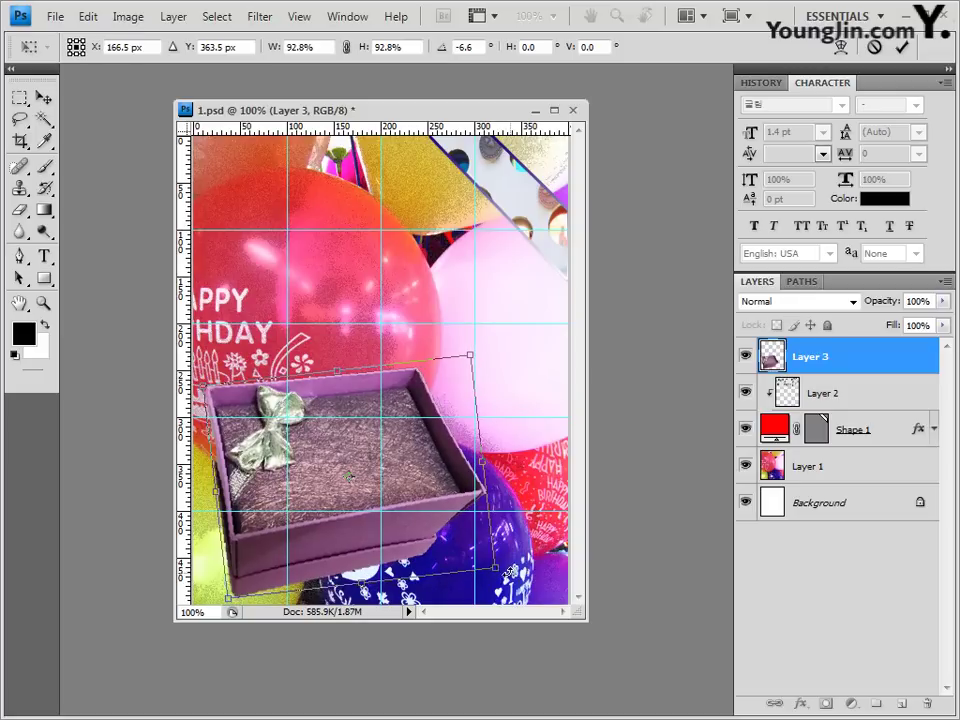
pyautogui.press('Return')
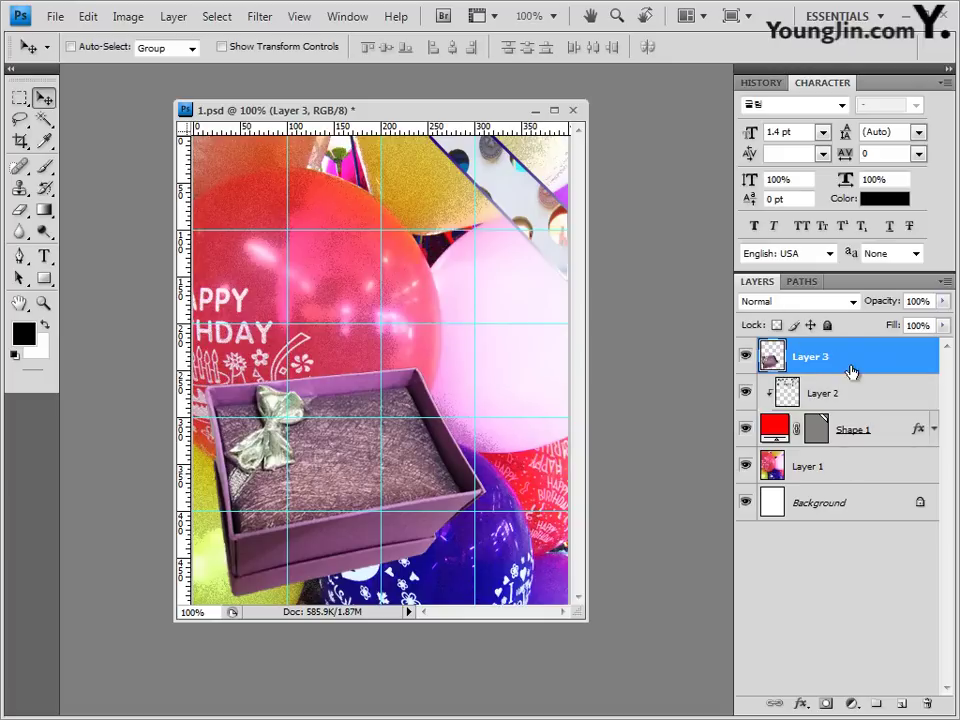
# Step: Add an Outer Glow layer style to the gift box layer with the default settings
pyautogui.click(800, 703)
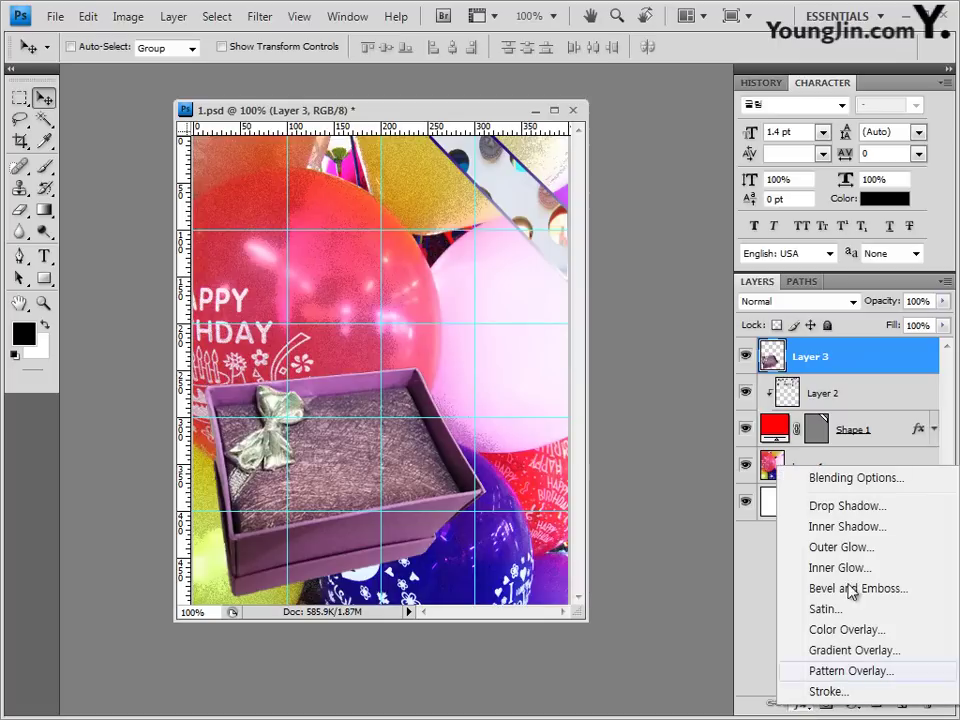
pyautogui.click(862, 553)
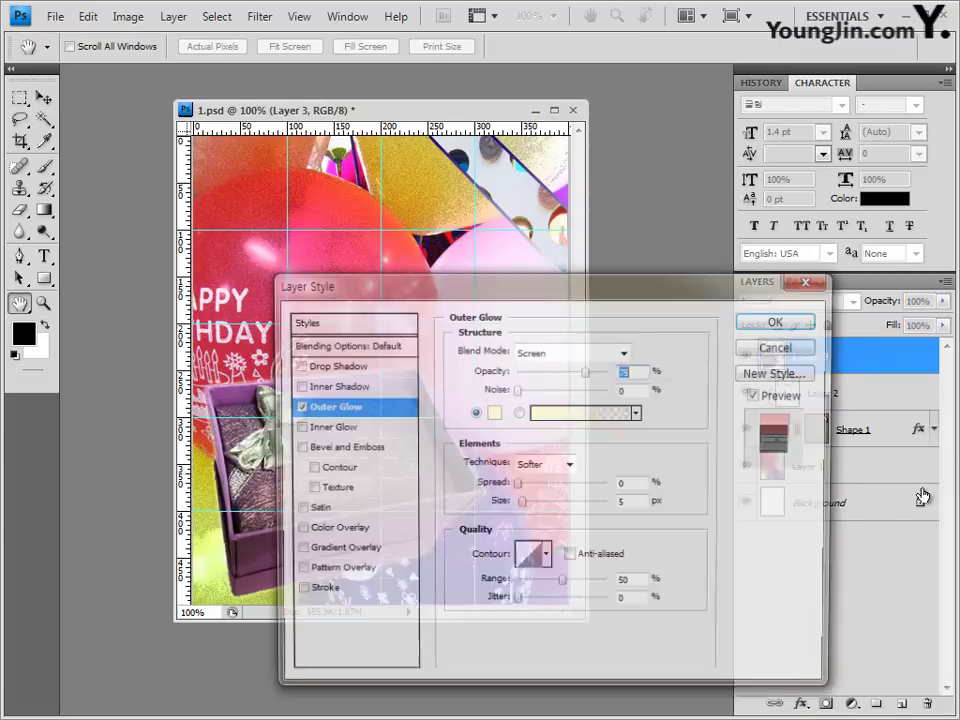
pyautogui.click(780, 320)
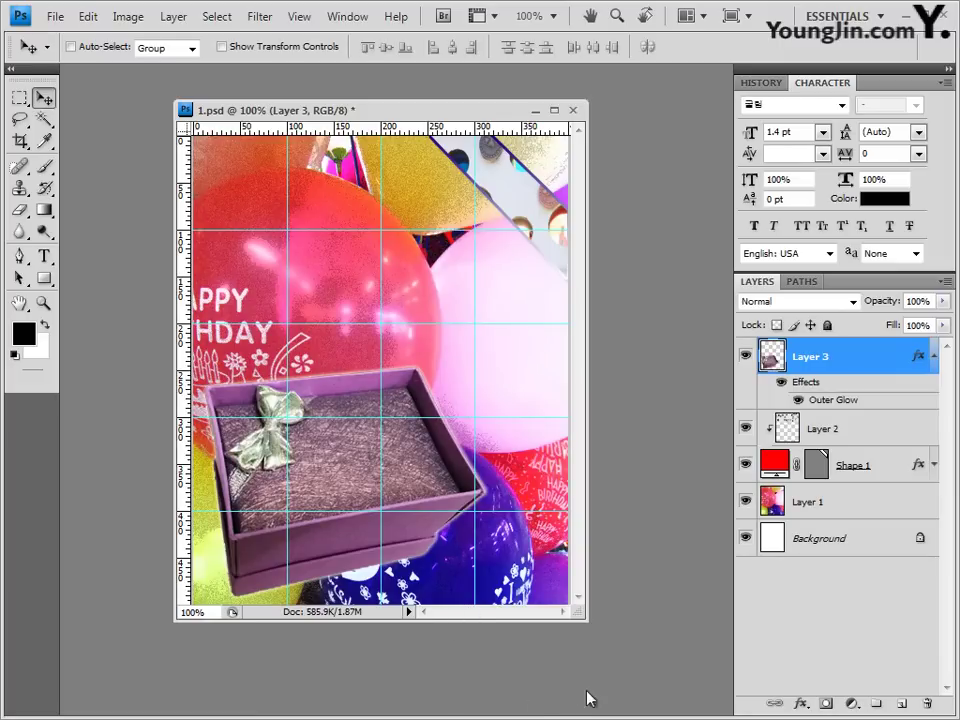
# Step: Activate the Custom Shape Tool and replace the current shapes with the Objects shape set
pyautogui.click(45, 281)
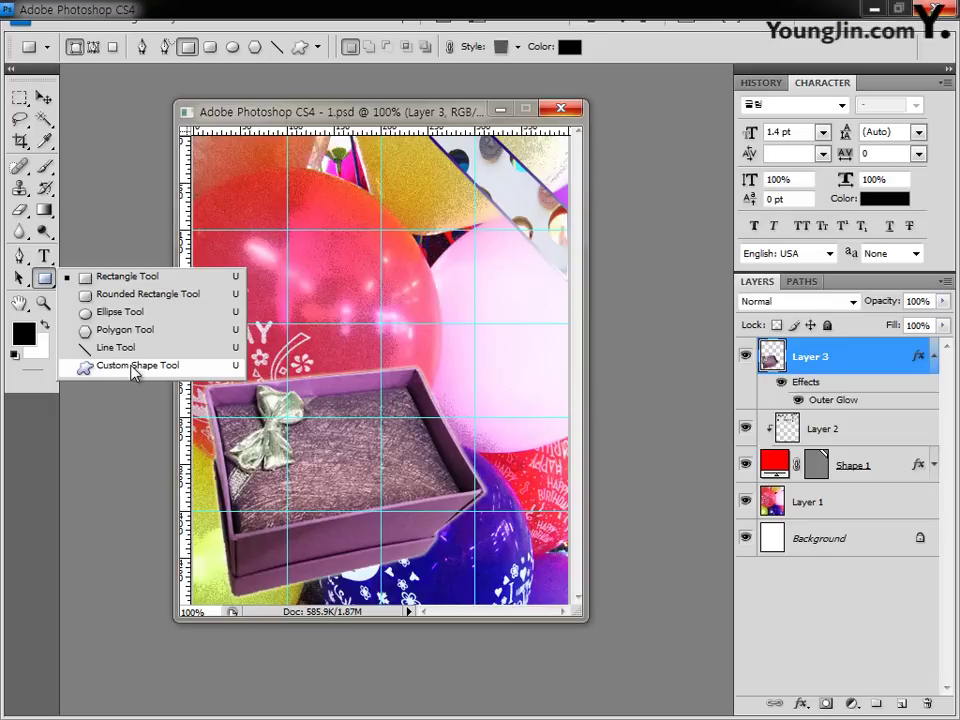
pyautogui.click(131, 365)
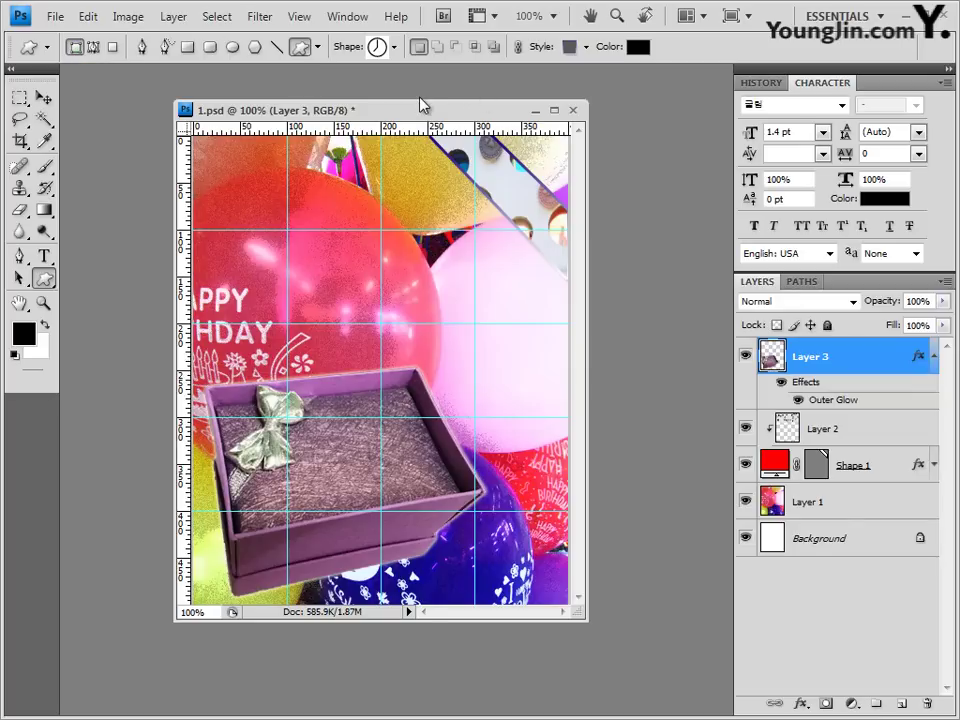
pyautogui.click(395, 47)
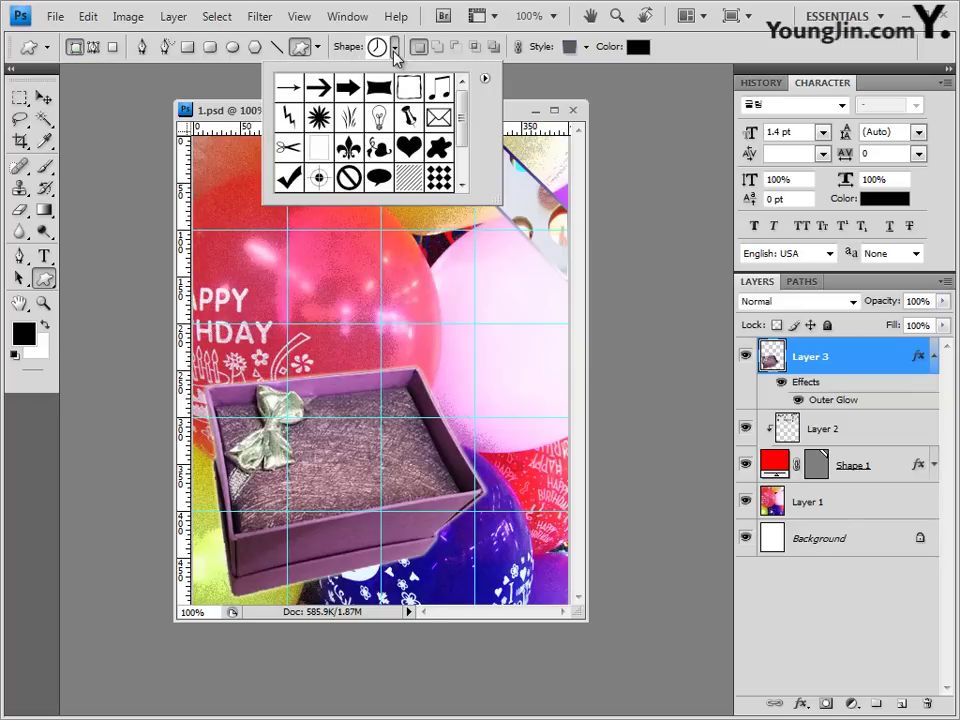
pyautogui.click(486, 78)
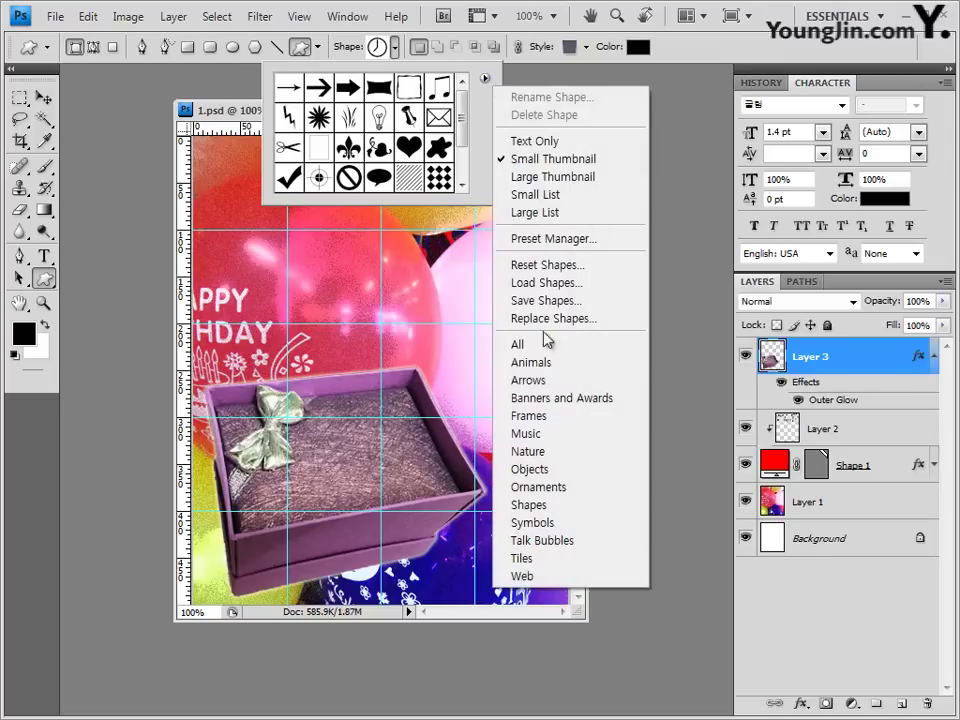
pyautogui.click(556, 472)
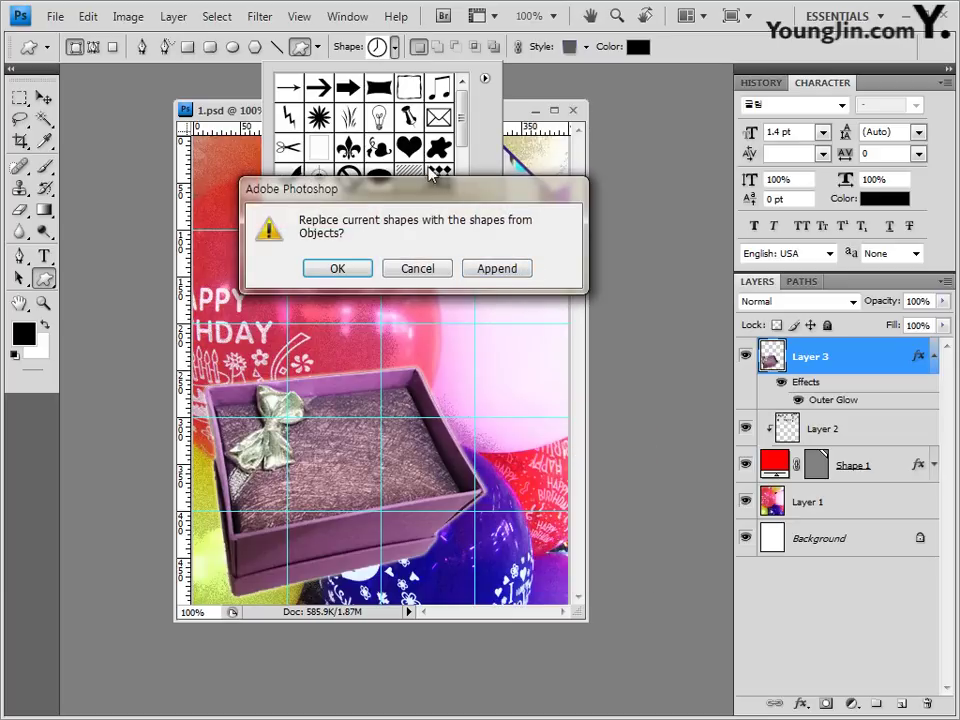
pyautogui.moveTo(476, 208); pyautogui.dragTo(548, 239)
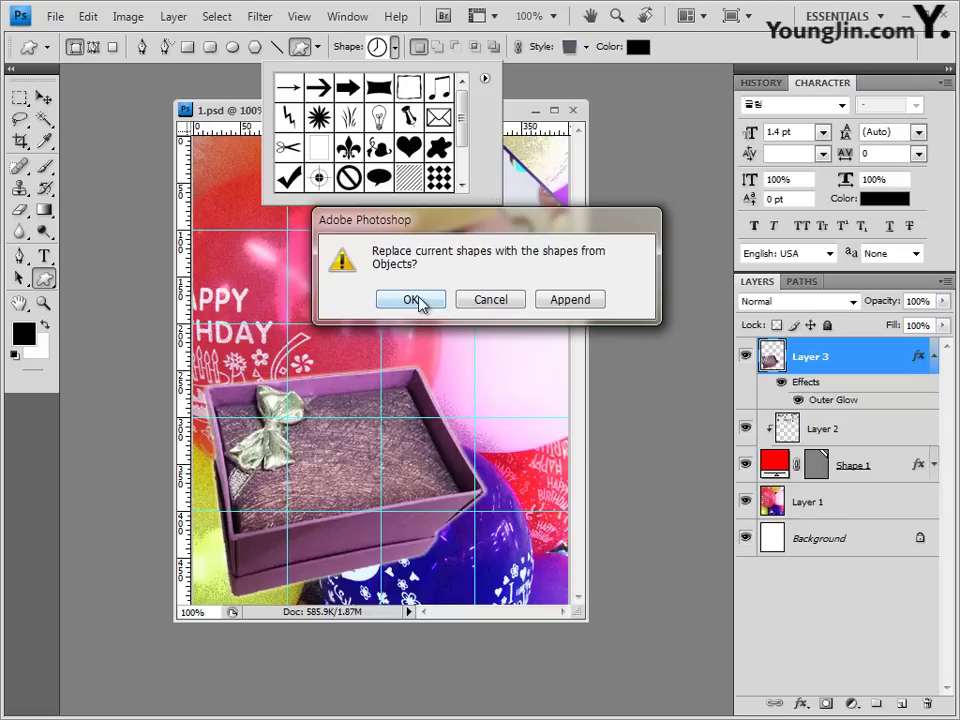
pyautogui.click(418, 300)
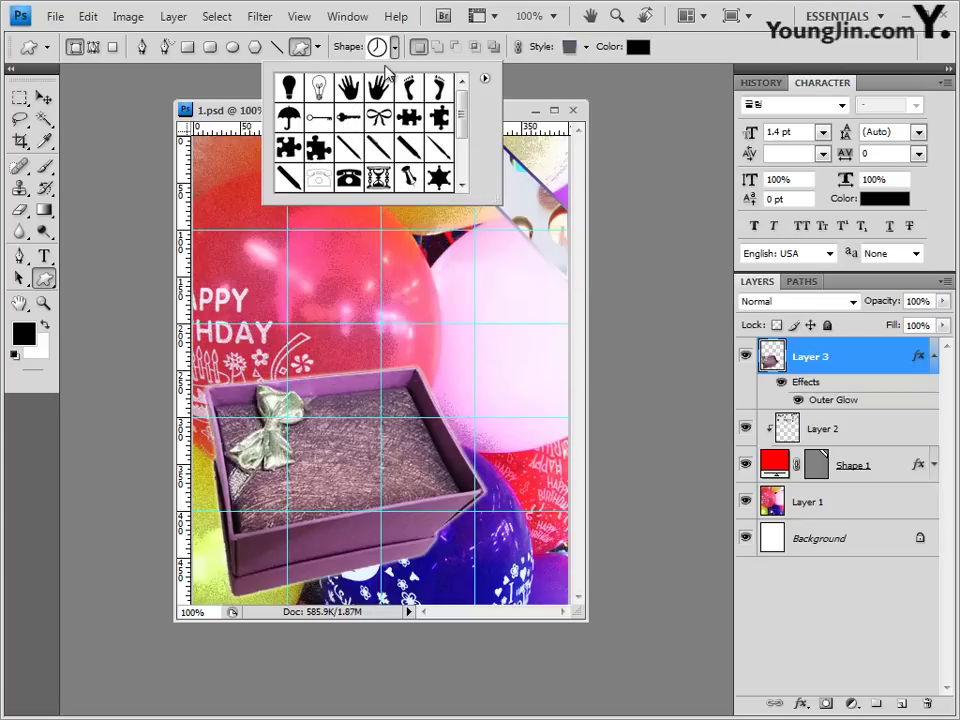
# Step: Choose the bow shape and draw a small black bow at the canvas's upper right, over the lower edge of the band
pyautogui.moveTo(460, 112)
pyautogui.mouseDown()
pyautogui.moveTo(470, 163)
pyautogui.moveTo(461, 102)
pyautogui.mouseUp()
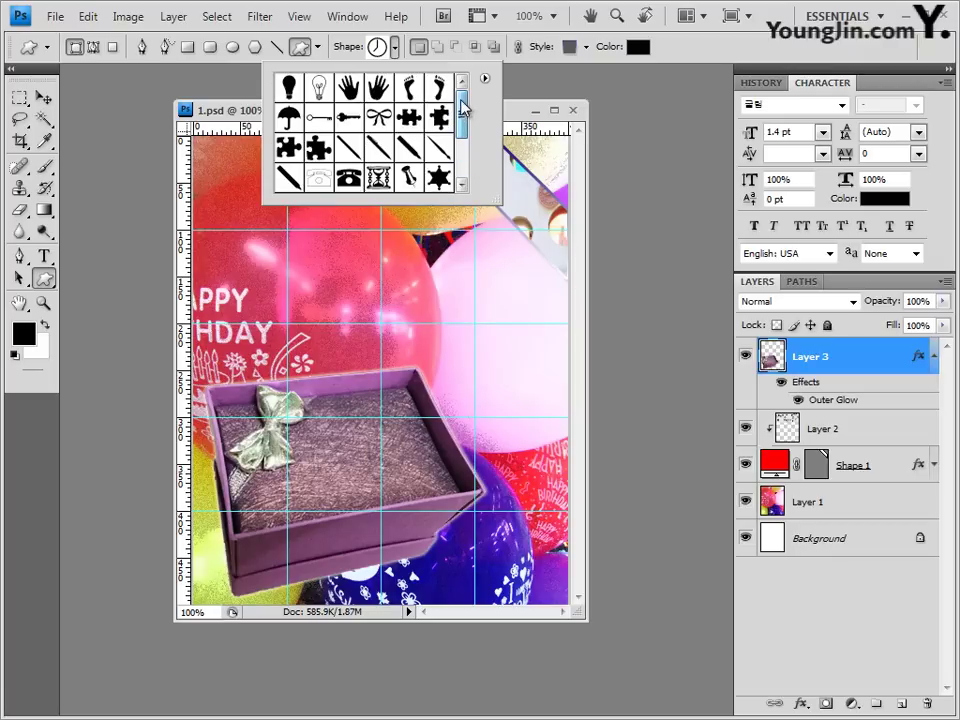
pyautogui.click(381, 120)
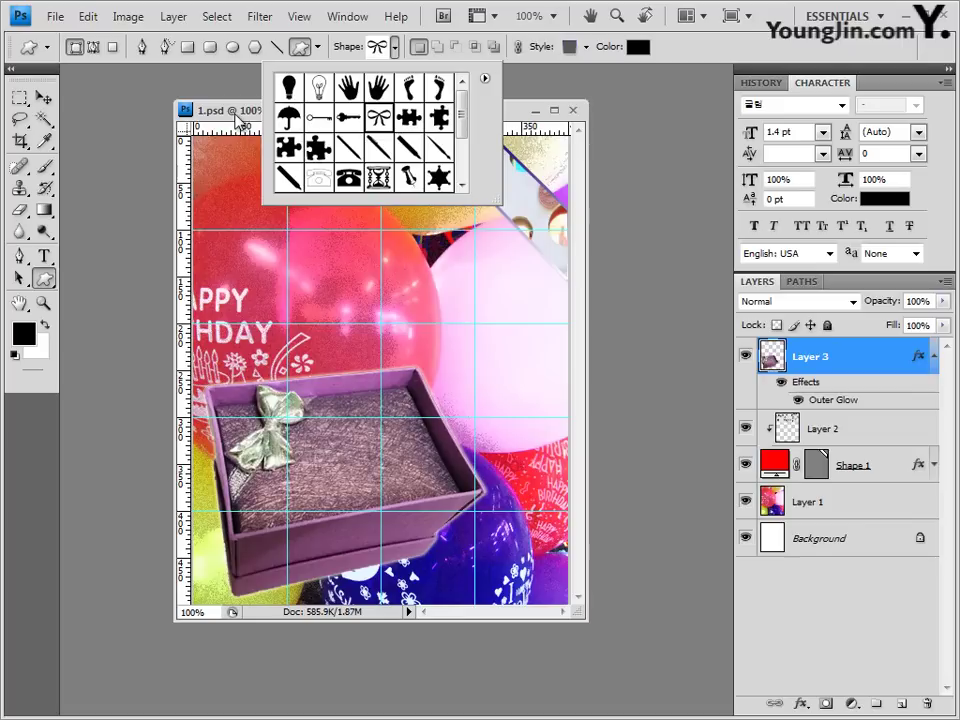
pyautogui.click(181, 90)
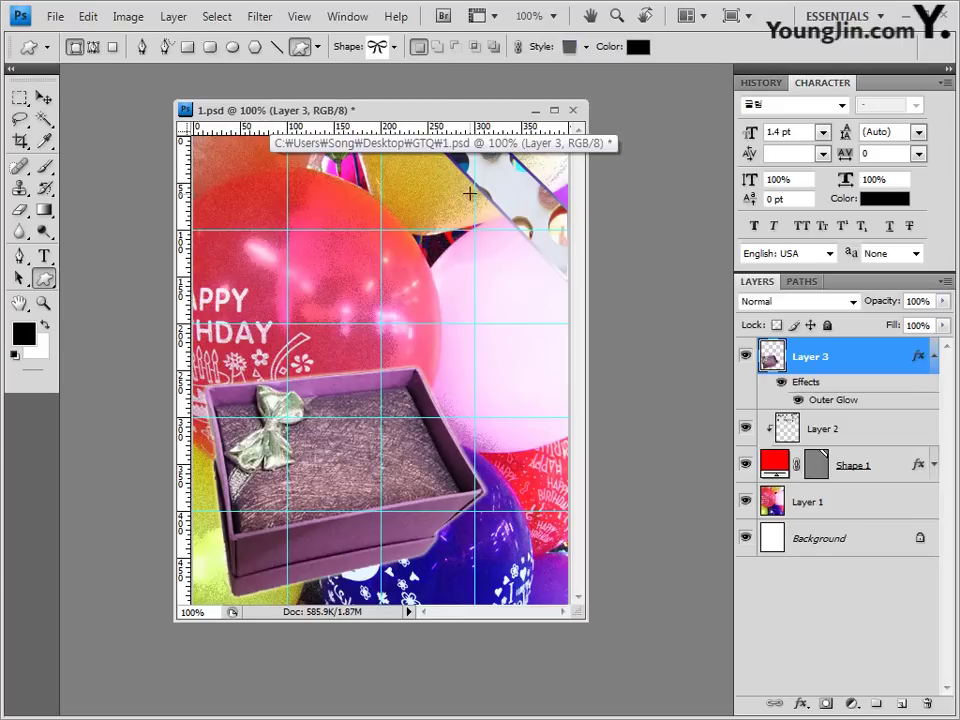
pyautogui.moveTo(466, 188); pyautogui.dragTo(521, 248)
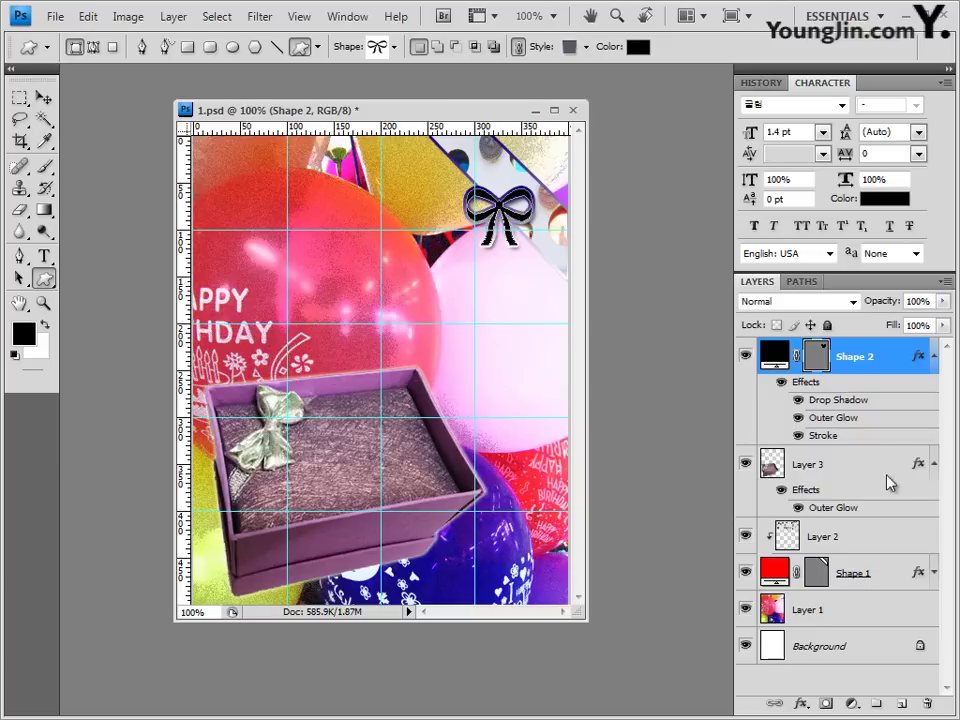
# Step: Remove the inherited layer style from the bow by applying the no-style preset
pyautogui.click(587, 47)
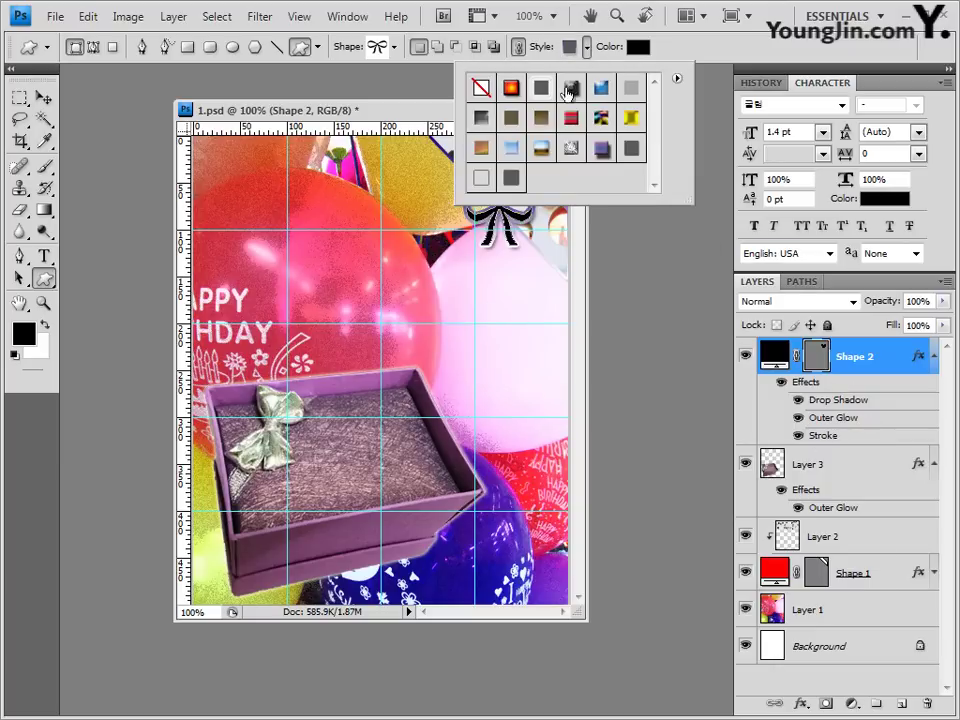
pyautogui.click(481, 90)
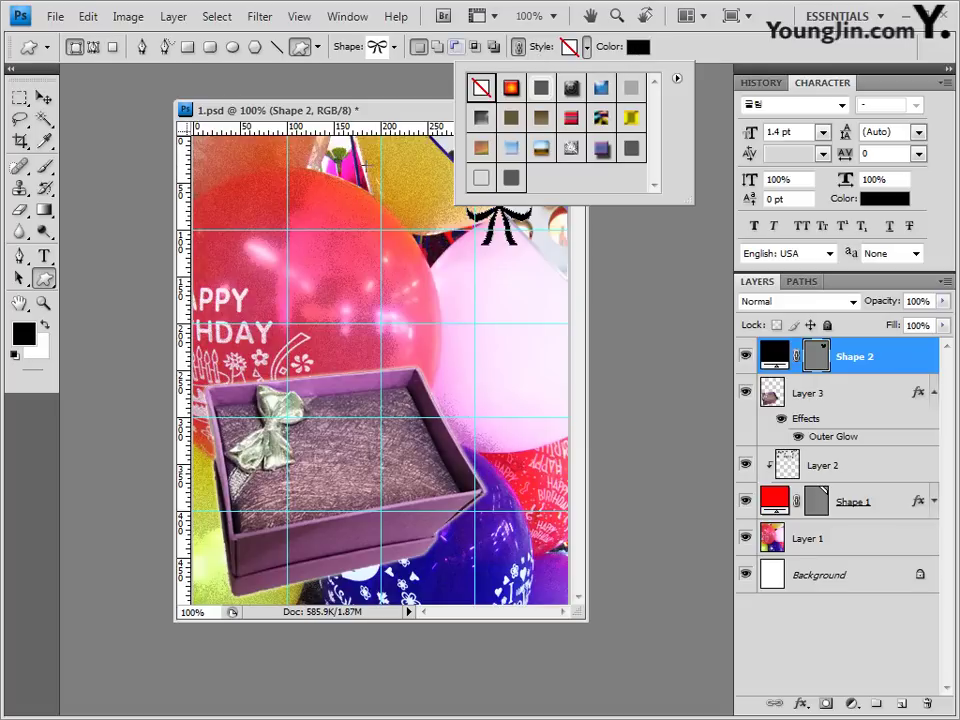
pyautogui.press('Escape')
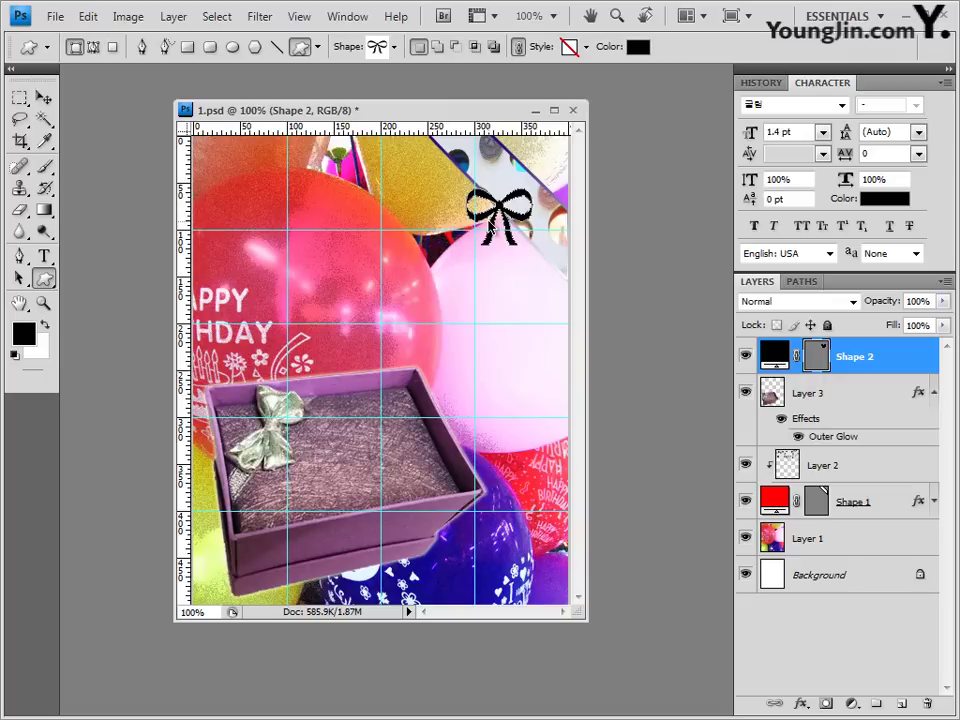
# Step: Free-transform the bow: rotate it about 35° clockwise, widen it to about 125%, and shift it slightly down along the band
pyautogui.hotkey('ctrl', 't')
pyautogui.moveTo(533, 187); pyautogui.dragTo(541, 216)
pyautogui.moveTo(487, 172); pyautogui.dragTo(472, 162)
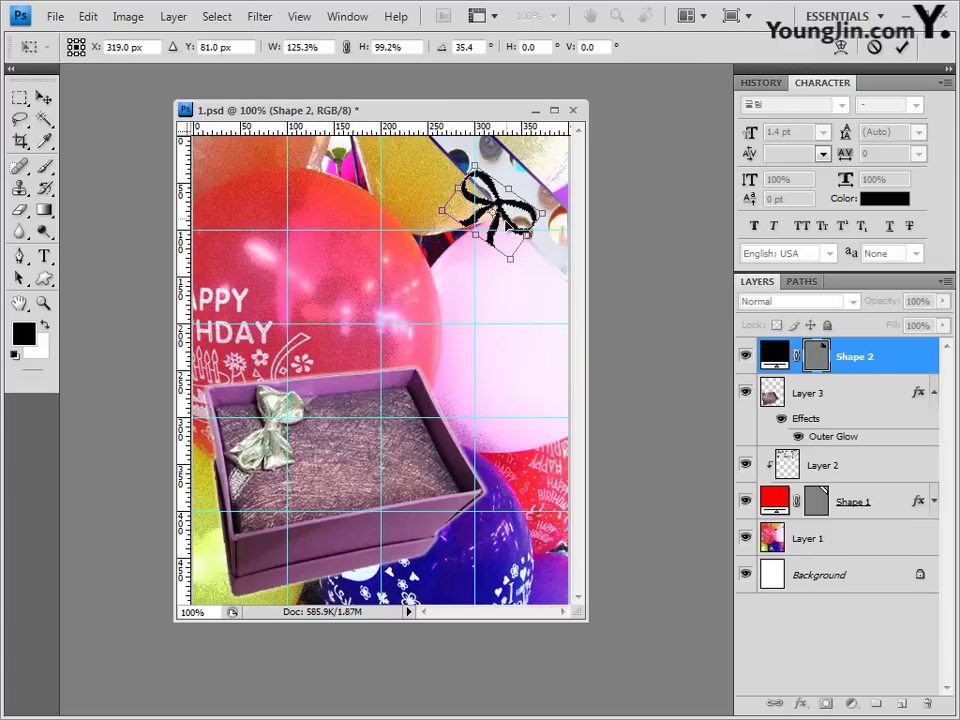
pyautogui.moveTo(505, 225)
pyautogui.mouseDown()
pyautogui.moveTo(520, 218)
pyautogui.moveTo(507, 229)
pyautogui.mouseUp()
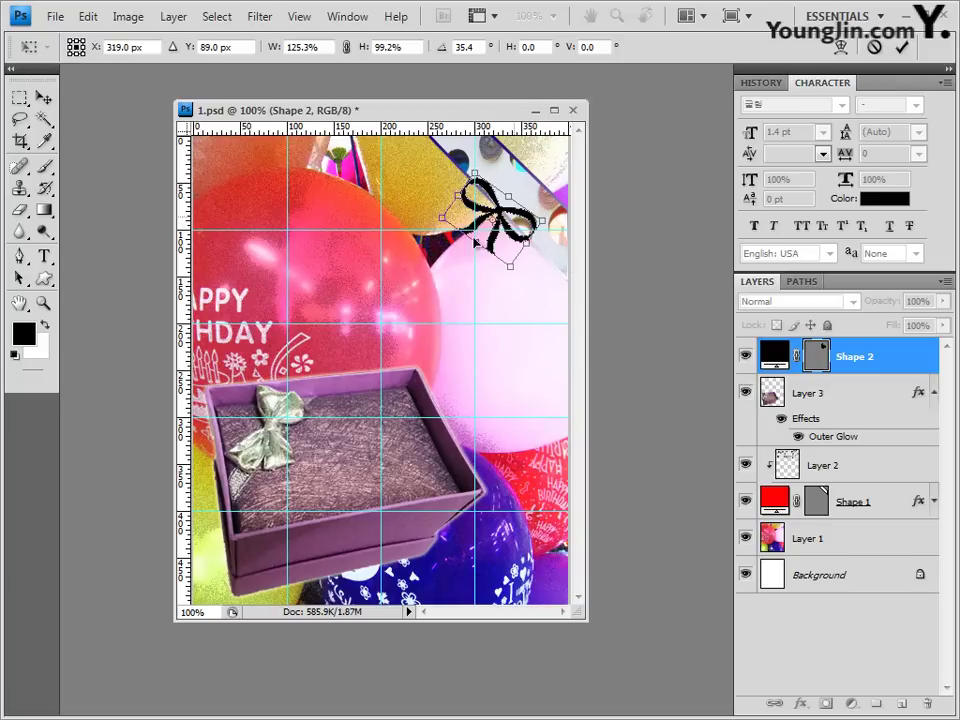
# Step: Turn off snapping and refine the bow to about 42° rotation, 129% width and 102% height, nudging it up along the band
pyautogui.click(300, 20)
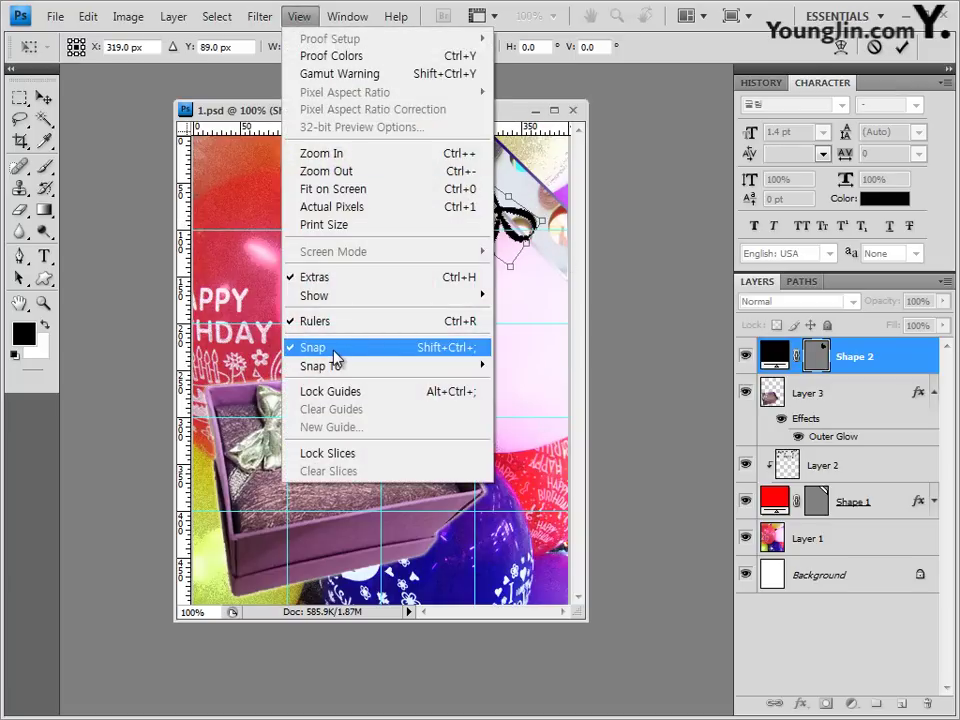
pyautogui.click(335, 356)
pyautogui.moveTo(490, 215)
pyautogui.mouseDown()
pyautogui.moveTo(487, 206)
pyautogui.moveTo(485, 222)
pyautogui.moveTo(490, 210)
pyautogui.mouseUp()
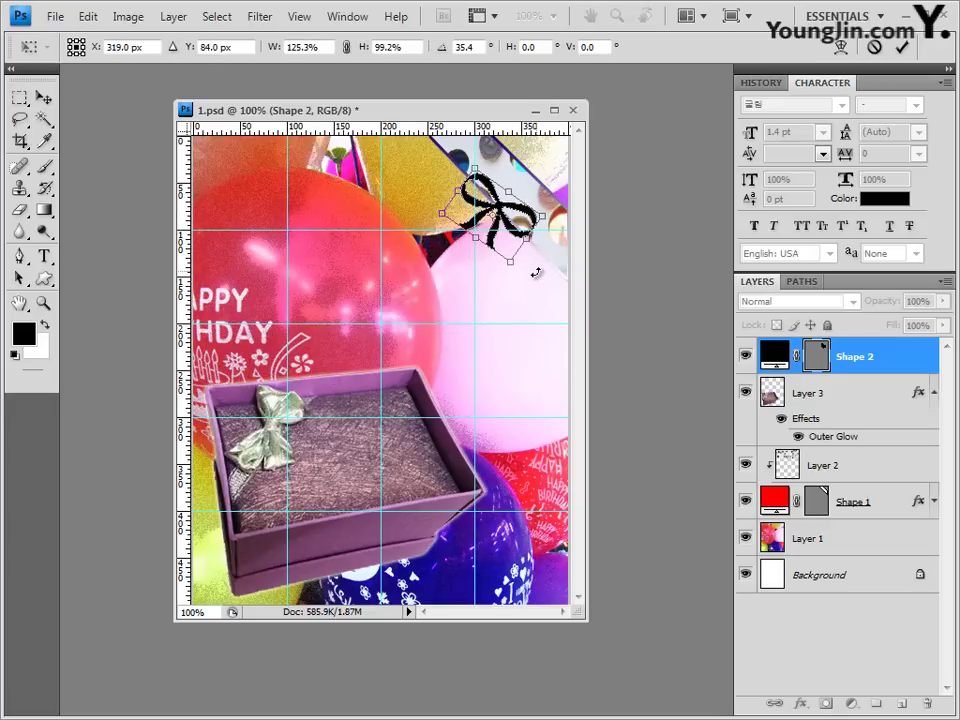
pyautogui.moveTo(512, 268)
pyautogui.mouseDown()
pyautogui.moveTo(499, 264)
pyautogui.moveTo(504, 246)
pyautogui.mouseUp()
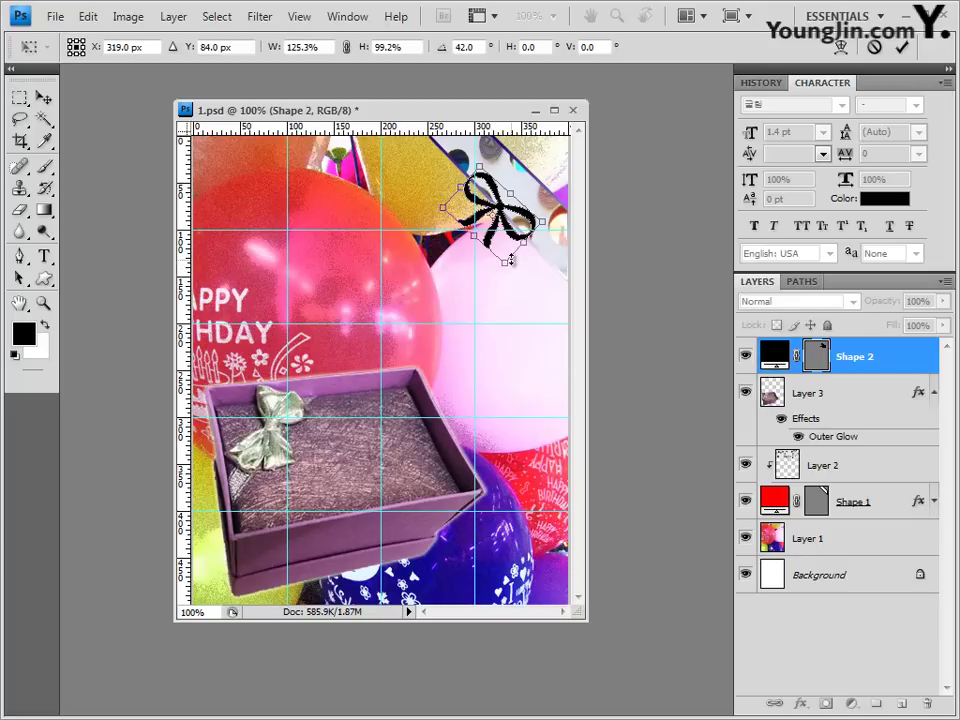
pyautogui.moveTo(502, 267); pyautogui.dragTo(506, 270)
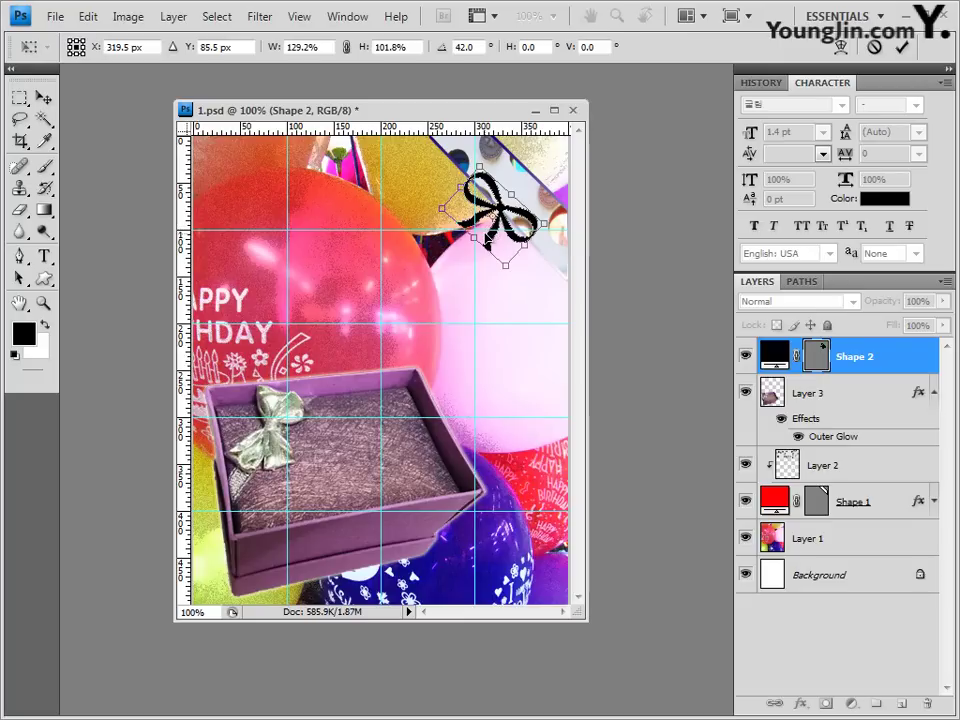
pyautogui.press('Return')
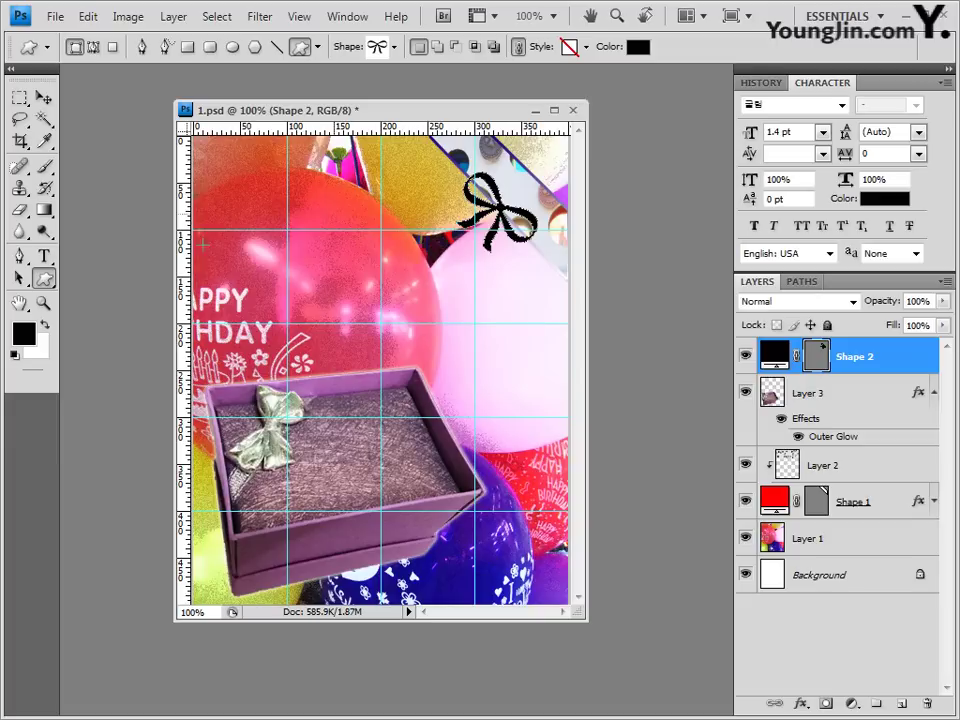
# Step: Add a 3 px outside Stroke effect in white (ffffff) to the bow shape layer
pyautogui.click(803, 705)
pyautogui.click(826, 690)
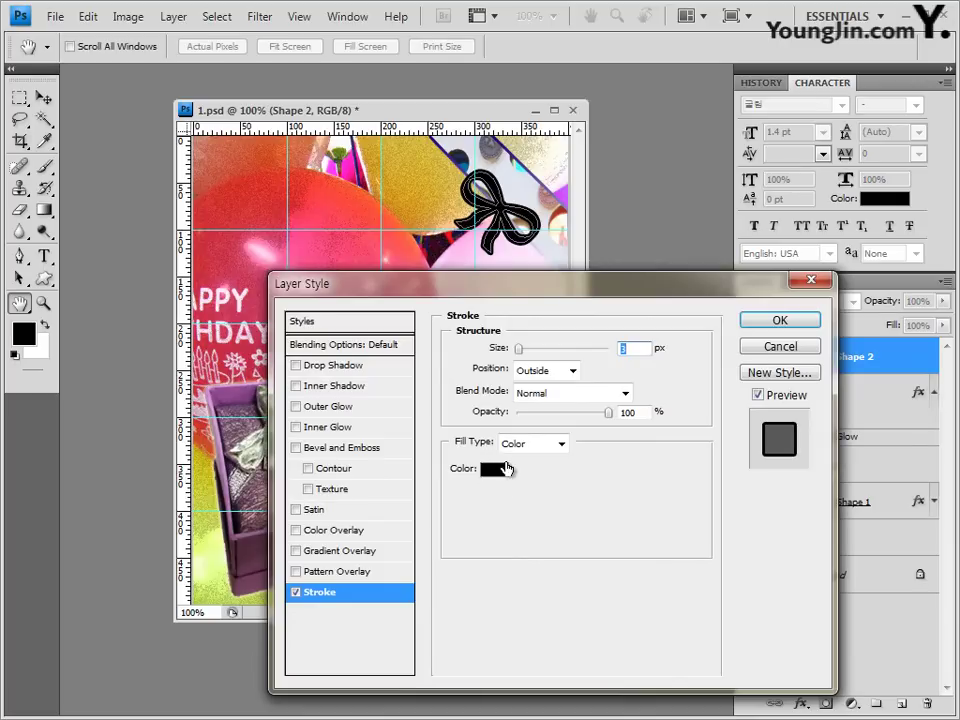
pyautogui.click(495, 468)
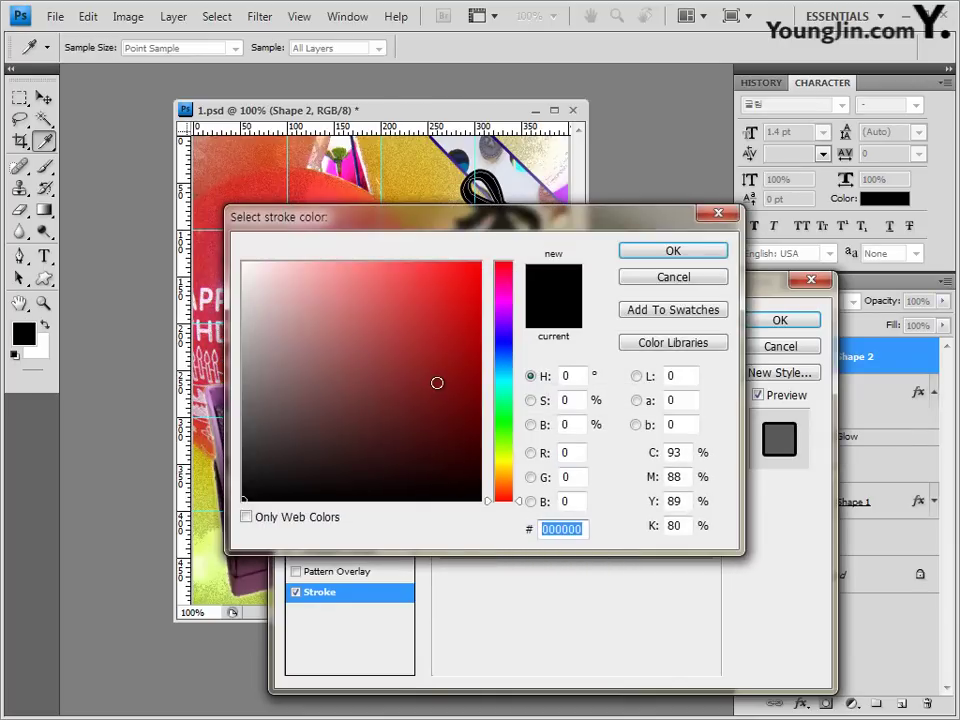
pyautogui.write('ffffff')
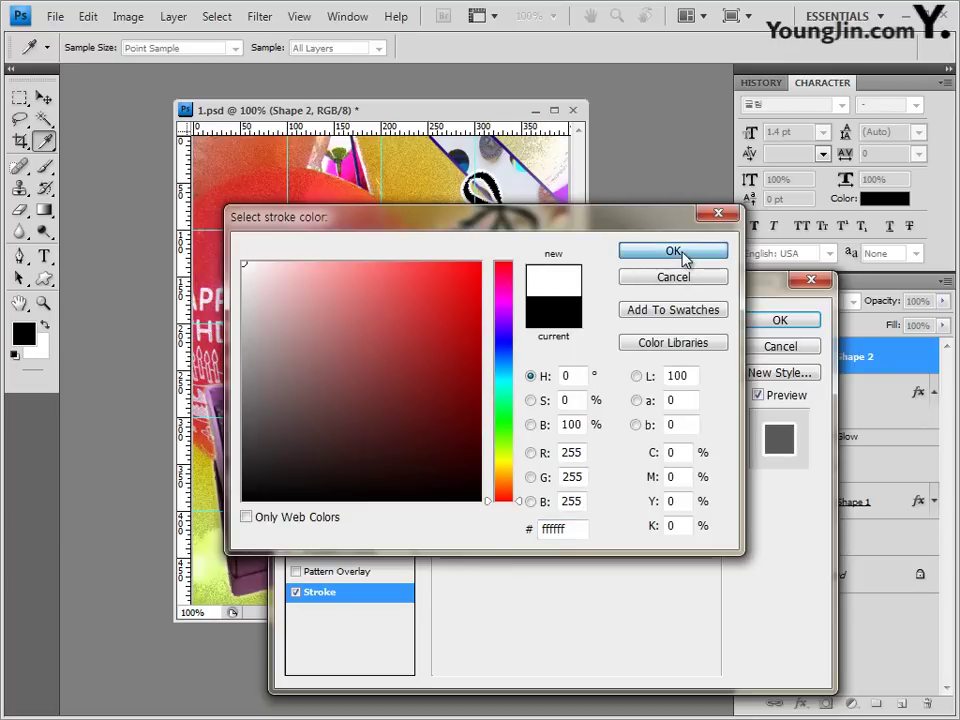
pyautogui.click(684, 258)
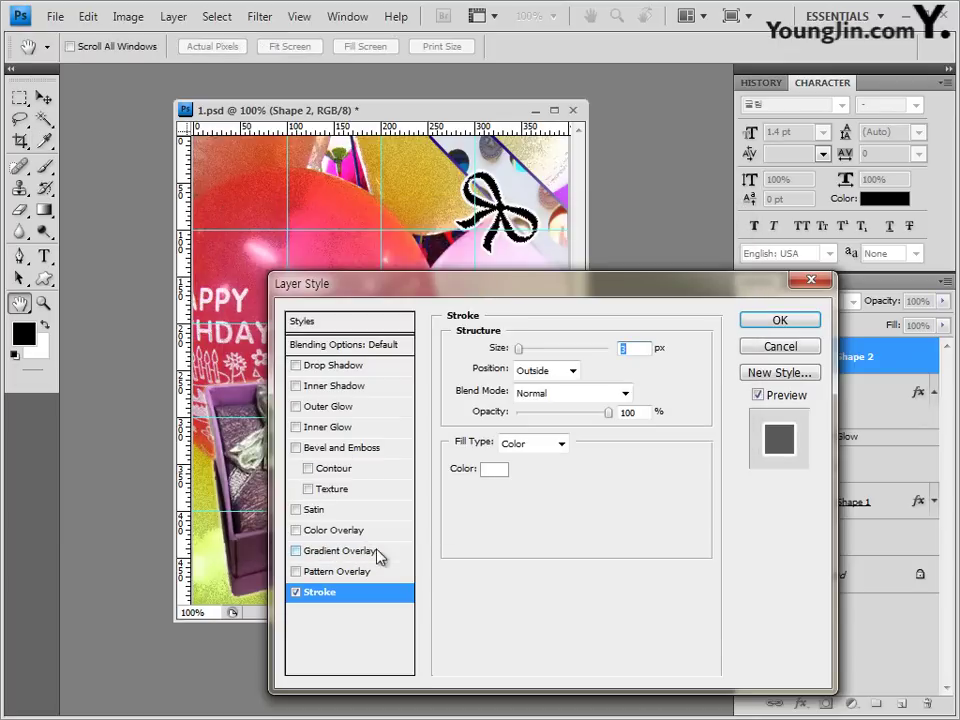
# Step: Enable a linear Gradient Overlay on the bow and set the gradient's starting colour stop to ff91fe
pyautogui.click(352, 558)
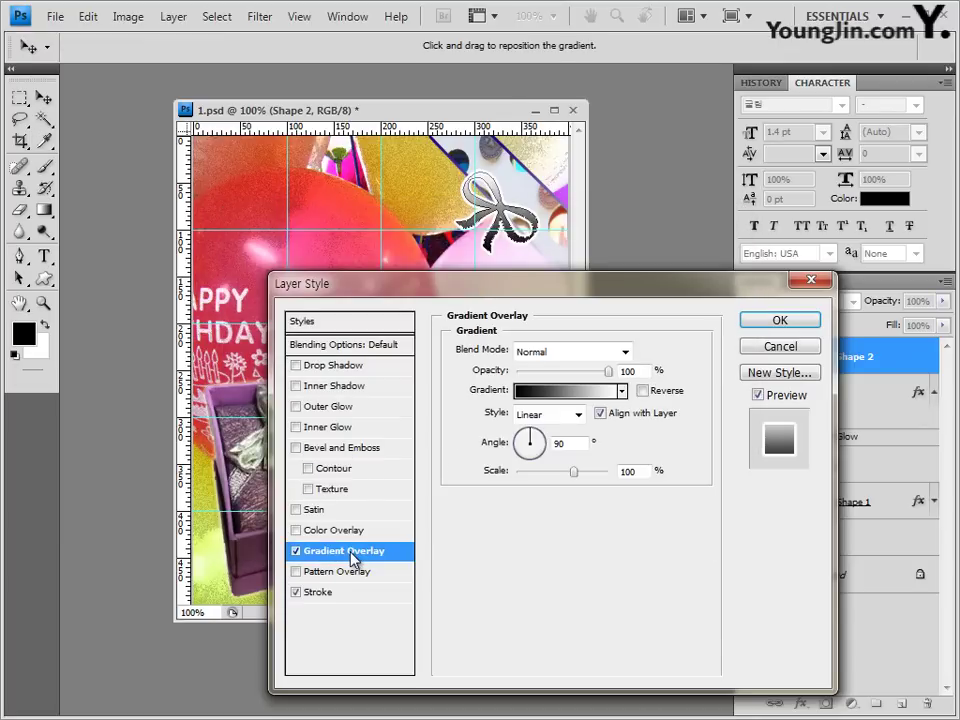
pyautogui.click(568, 391)
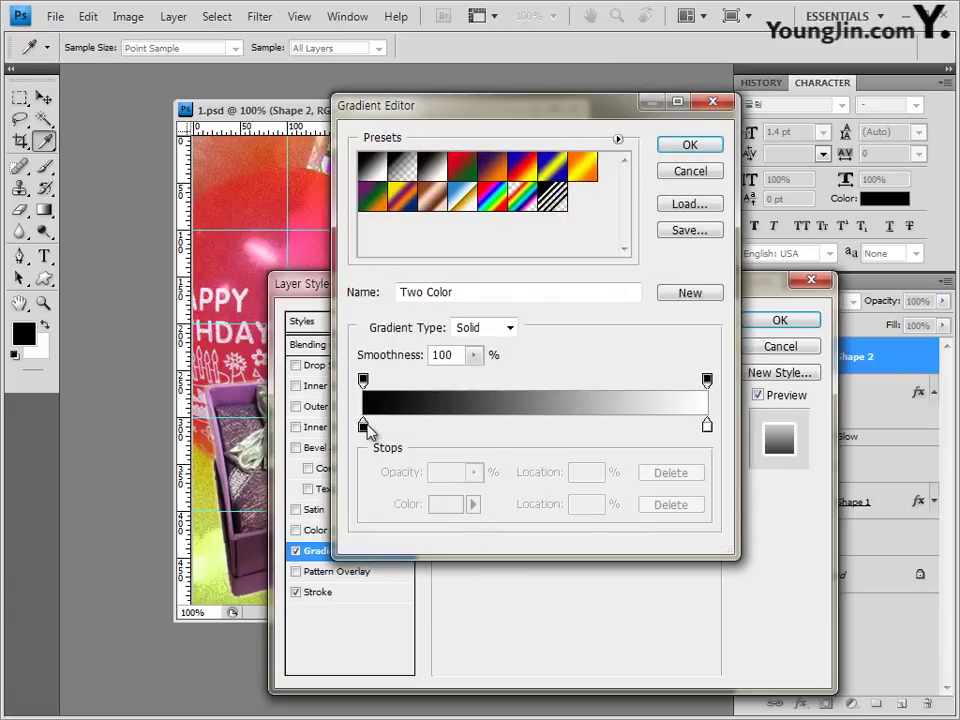
pyautogui.doubleClick(363, 428)
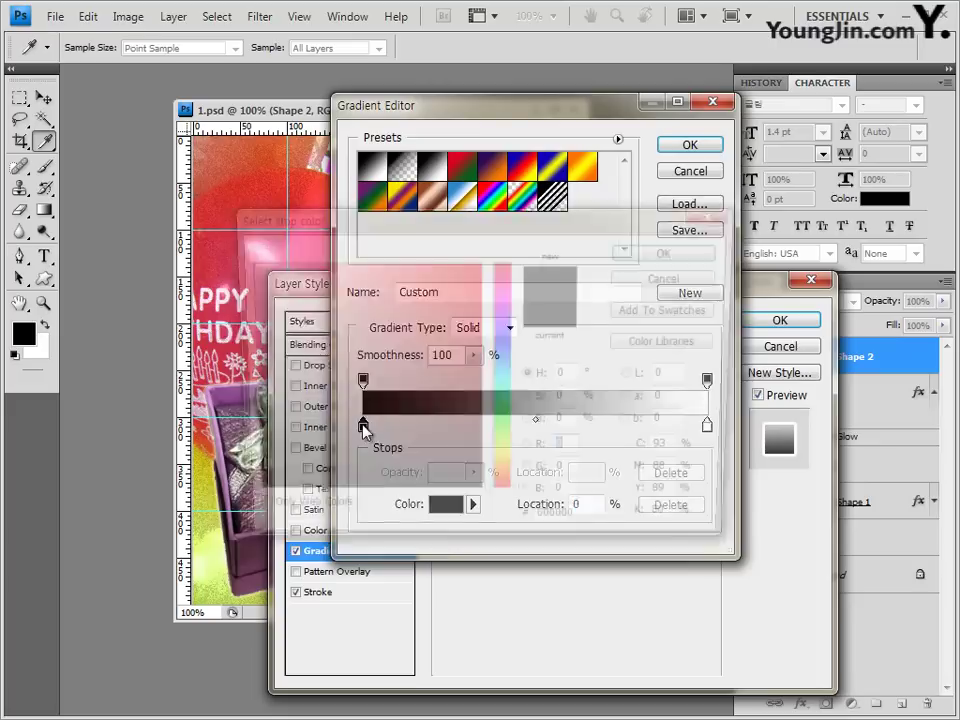
pyautogui.doubleClick(584, 531)
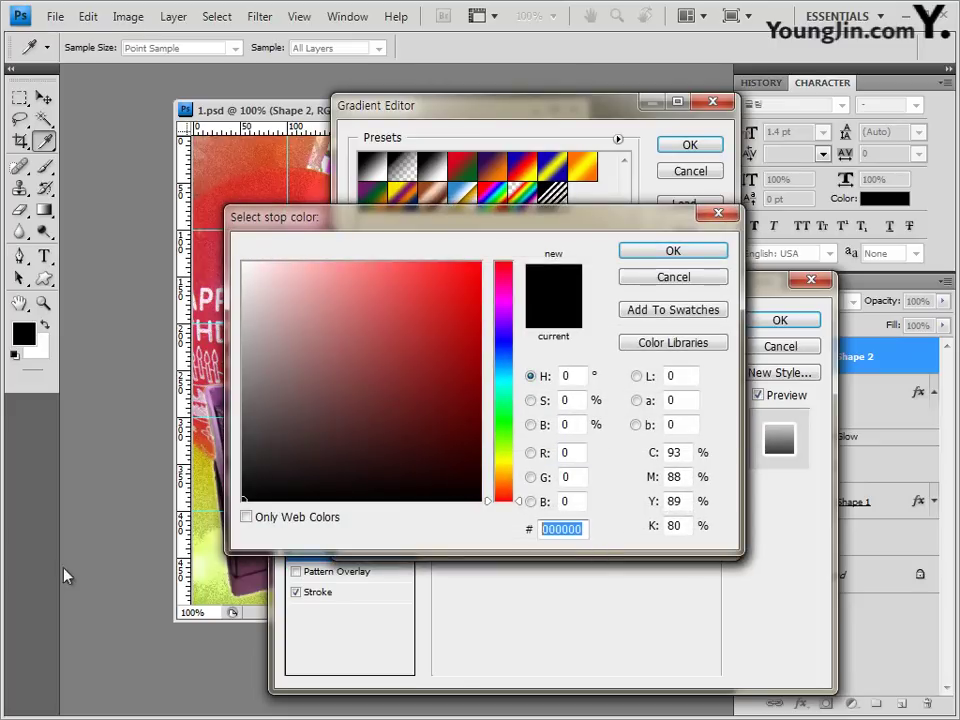
pyautogui.write('f')
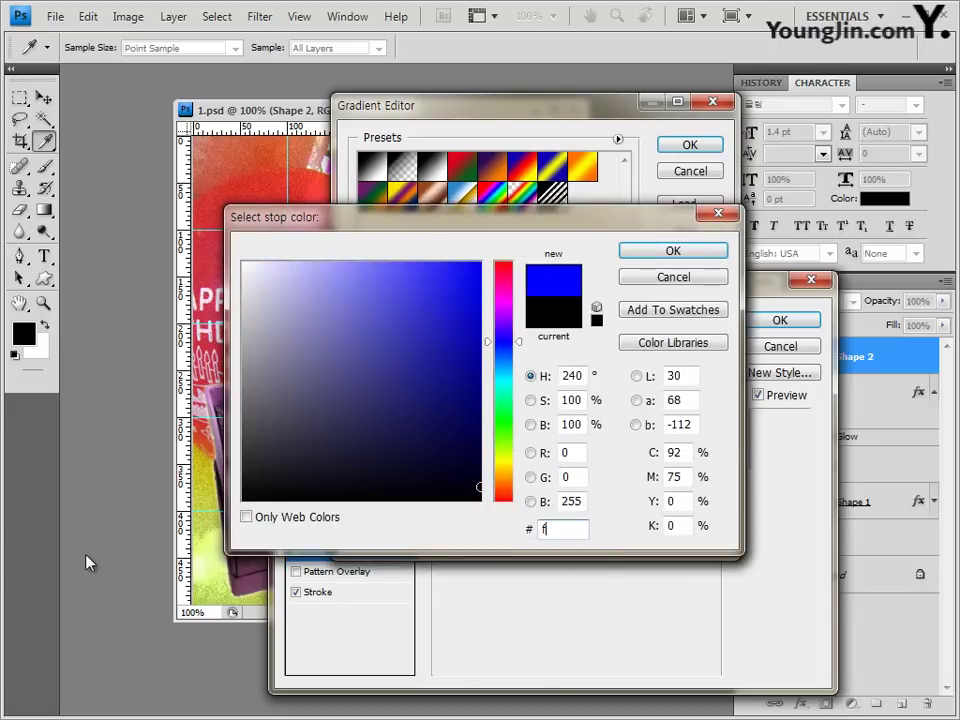
pyautogui.write('f91fe')
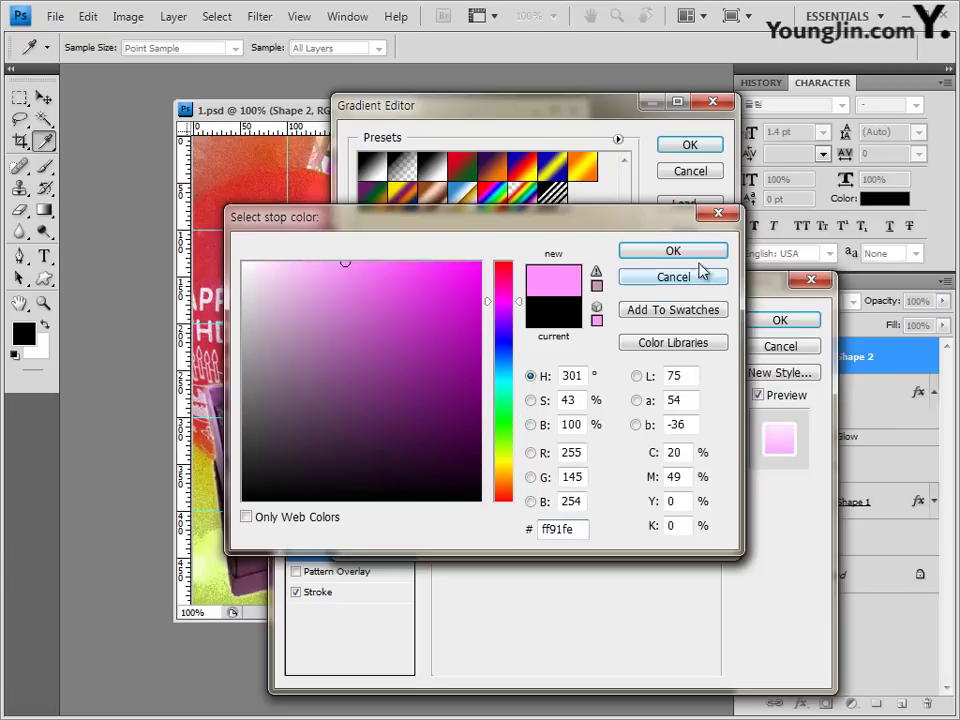
pyautogui.press('Return')
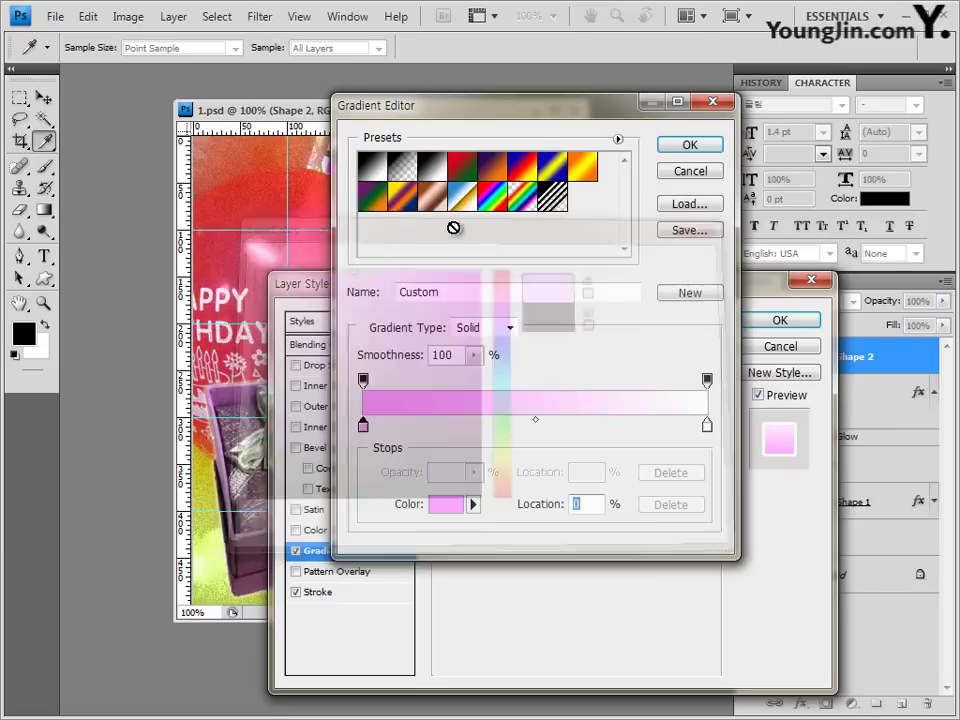
# Step: Set the bow gradient's ending colour stop to ff4e34 and accept the custom gradient
pyautogui.doubleClick(707, 428)
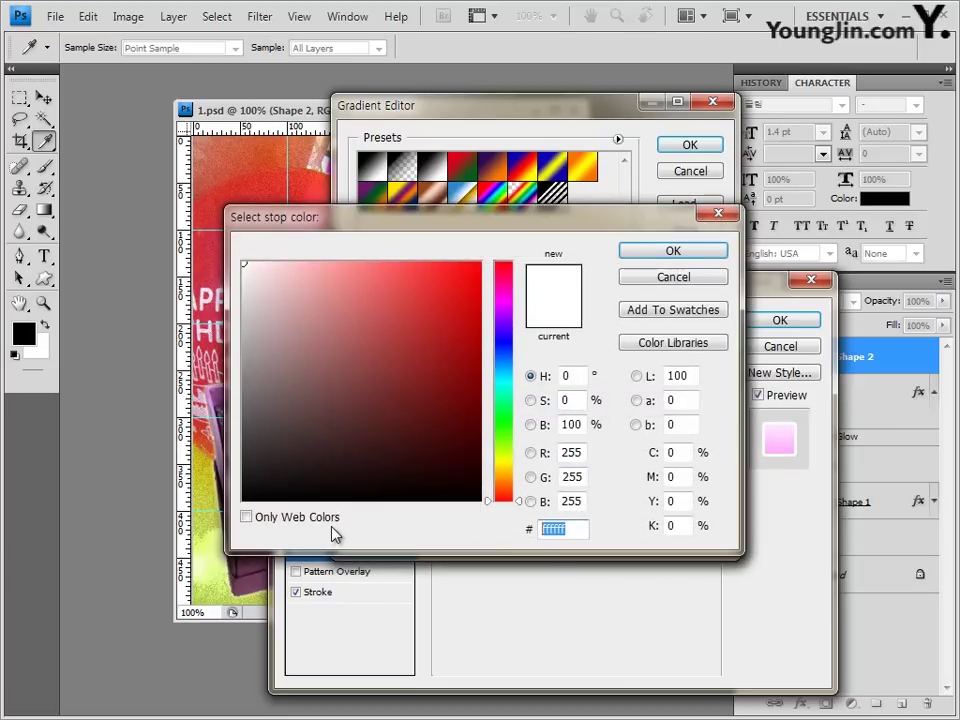
pyautogui.write('ff4e34')
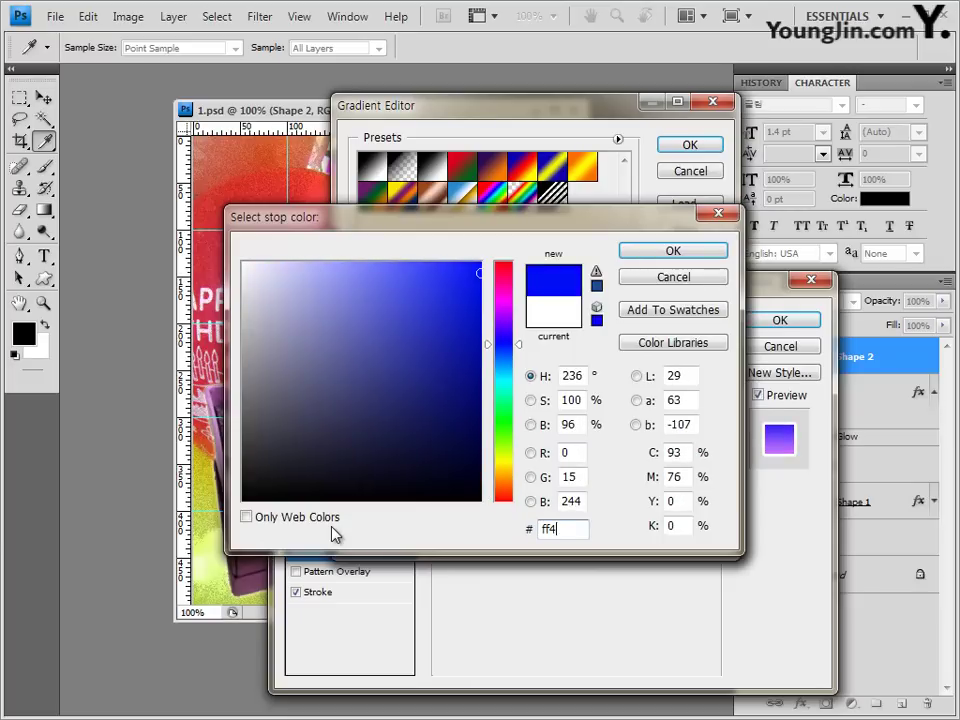
pyautogui.click(700, 252)
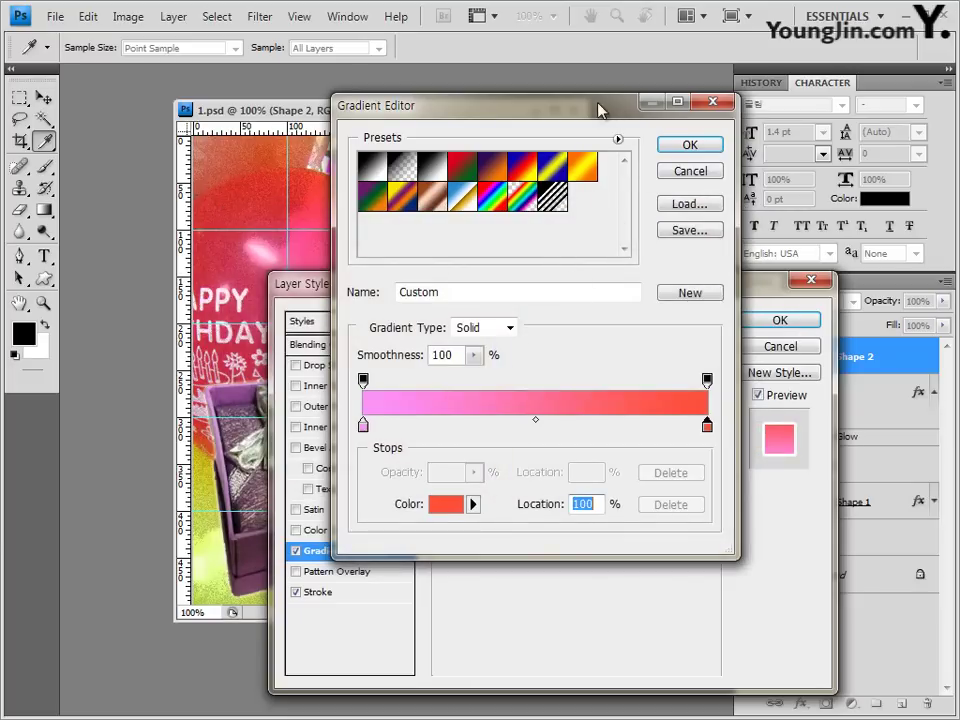
pyautogui.moveTo(590, 118); pyautogui.dragTo(614, 200)
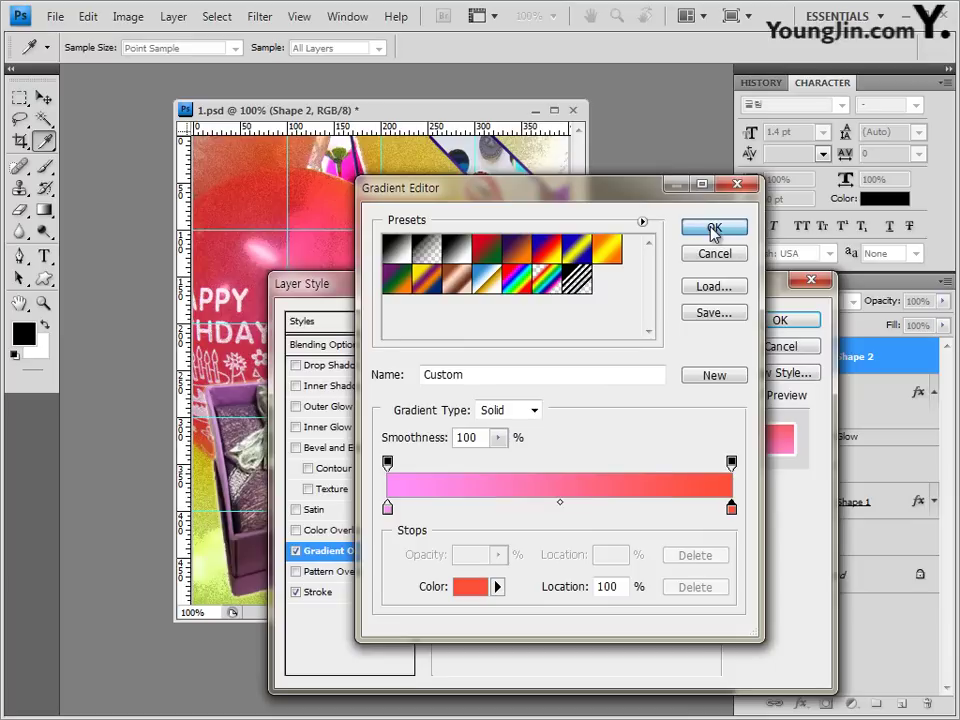
pyautogui.click(714, 229)
# Step: Set the bow's gradient overlay angle to 30°
pyautogui.moveTo(474, 289); pyautogui.dragTo(484, 303)
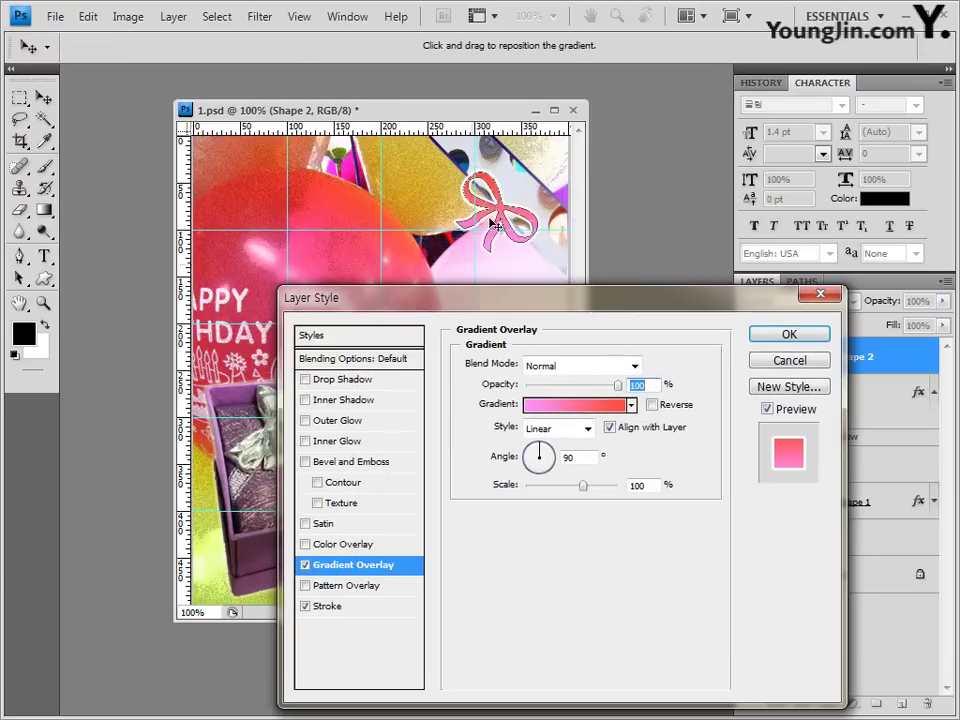
pyautogui.moveTo(528, 221); pyautogui.dragTo(505, 232)
pyautogui.moveTo(502, 226)
pyautogui.mouseDown()
pyautogui.moveTo(524, 240)
pyautogui.moveTo(497, 229)
pyautogui.moveTo(518, 234)
pyautogui.mouseUp()
pyautogui.moveTo(512, 220)
pyautogui.mouseDown()
pyautogui.moveTo(525, 206)
pyautogui.moveTo(510, 242)
pyautogui.moveTo(520, 258)
pyautogui.mouseUp()
pyautogui.click(578, 456)
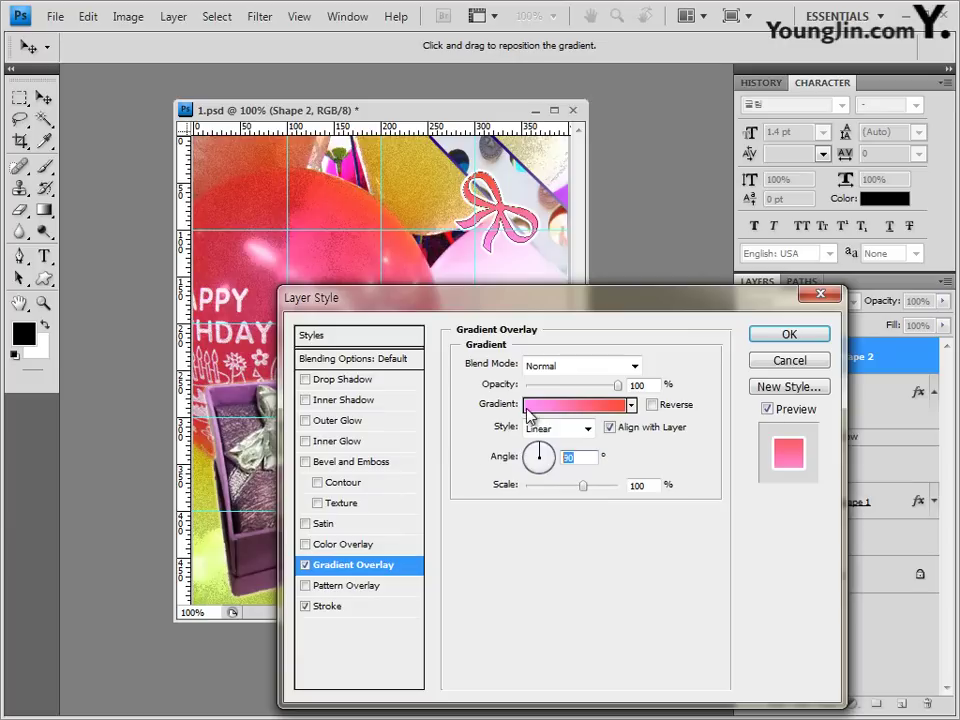
pyautogui.write('30')
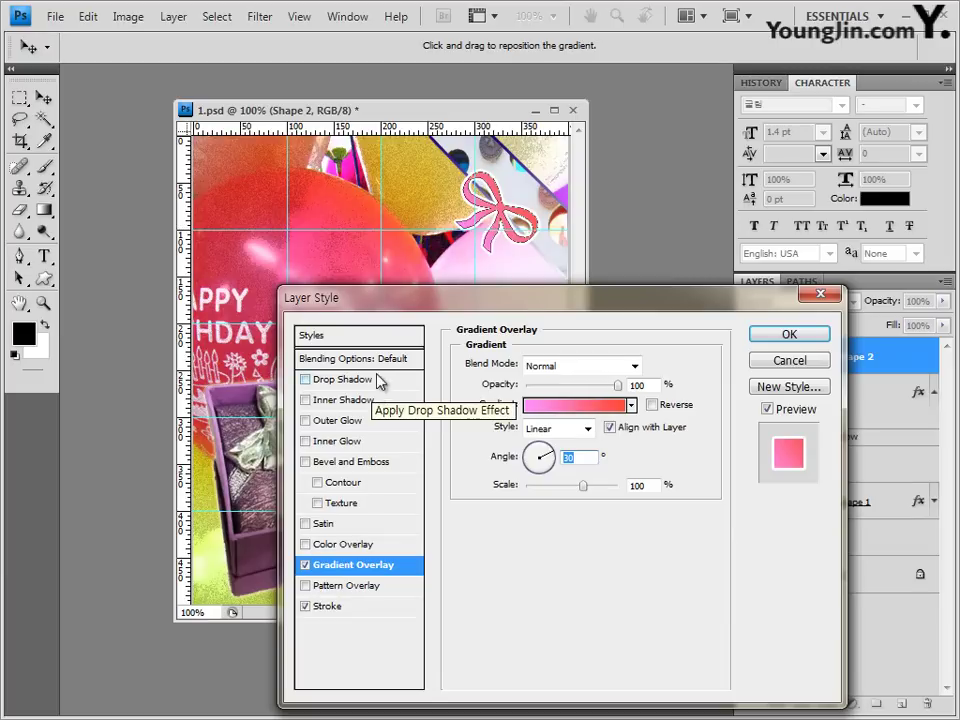
# Step: Add a Drop Shadow with default settings to the bow, apply the layer style, and collapse its effects list
pyautogui.click(305, 380)
pyautogui.click(305, 380)
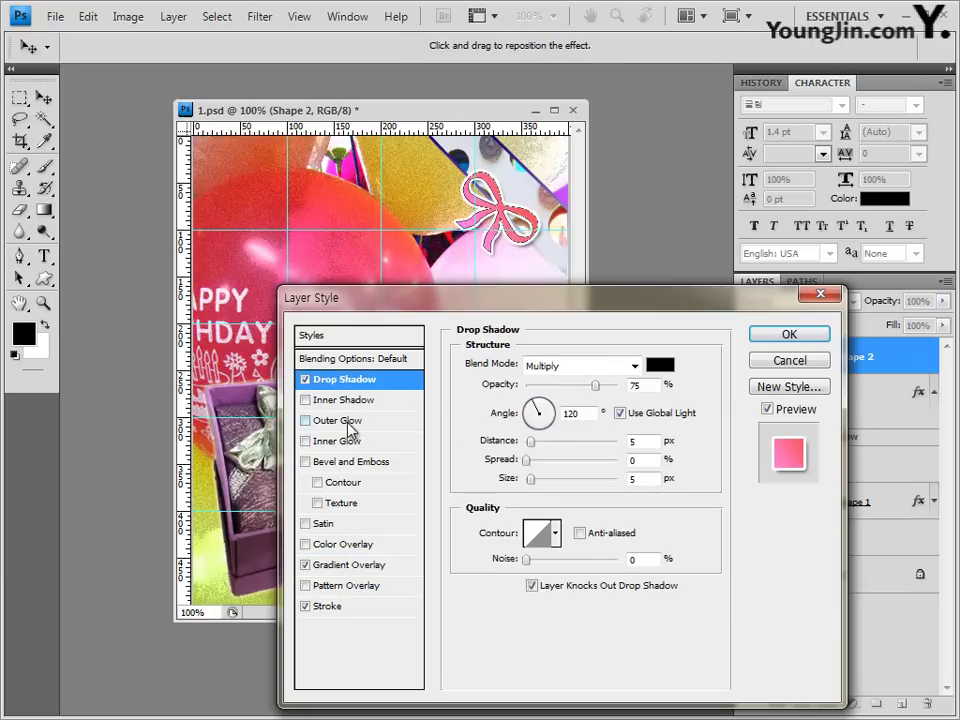
pyautogui.click(806, 342)
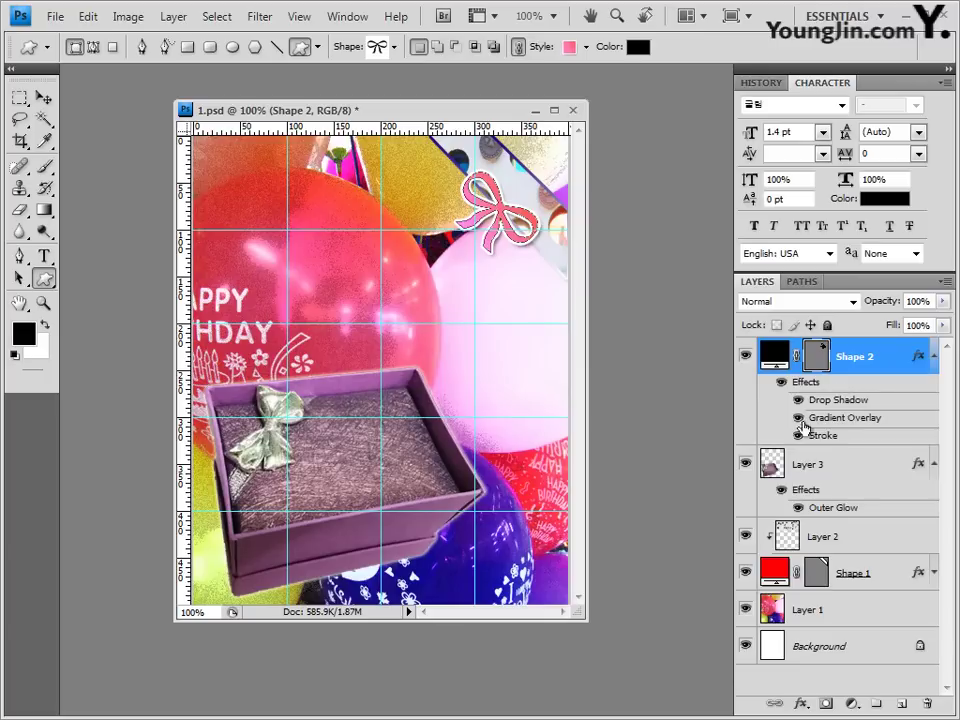
pyautogui.click(935, 359)
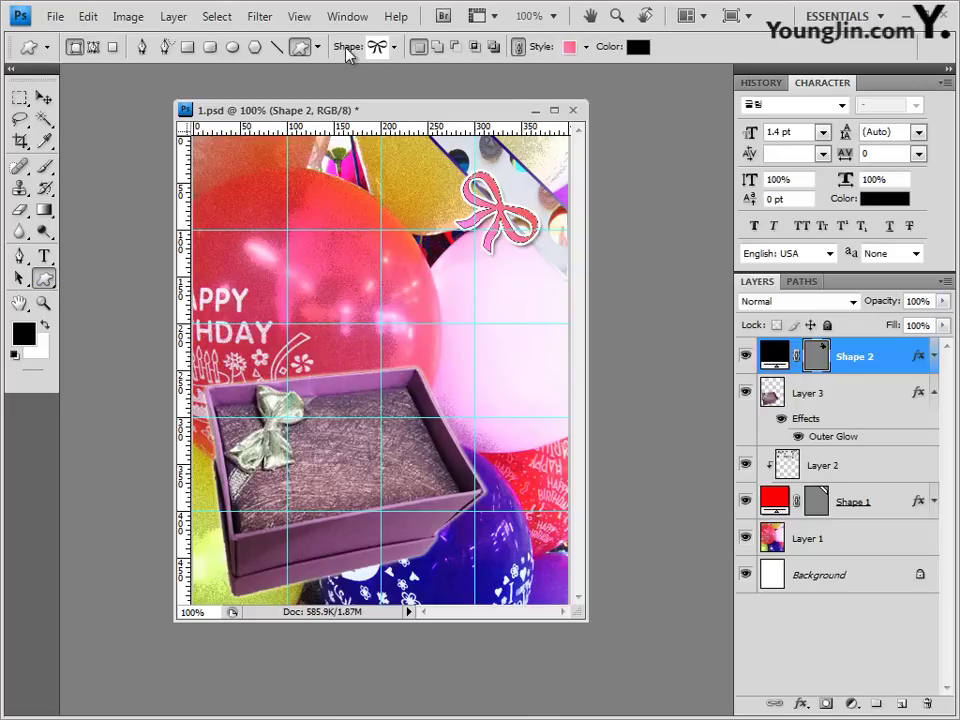
# Step: Replace the custom shapes with the Talk Bubbles set and choose the oval speech bubble with a pointed tail
pyautogui.click(395, 47)
pyautogui.click(486, 80)
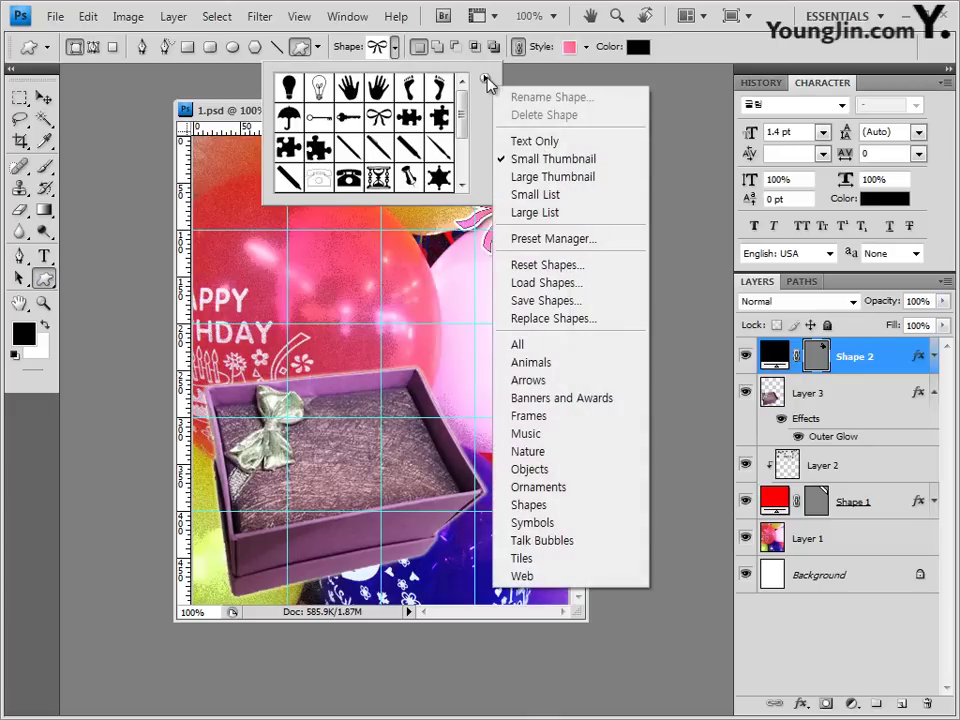
pyautogui.click(560, 545)
pyautogui.click(416, 302)
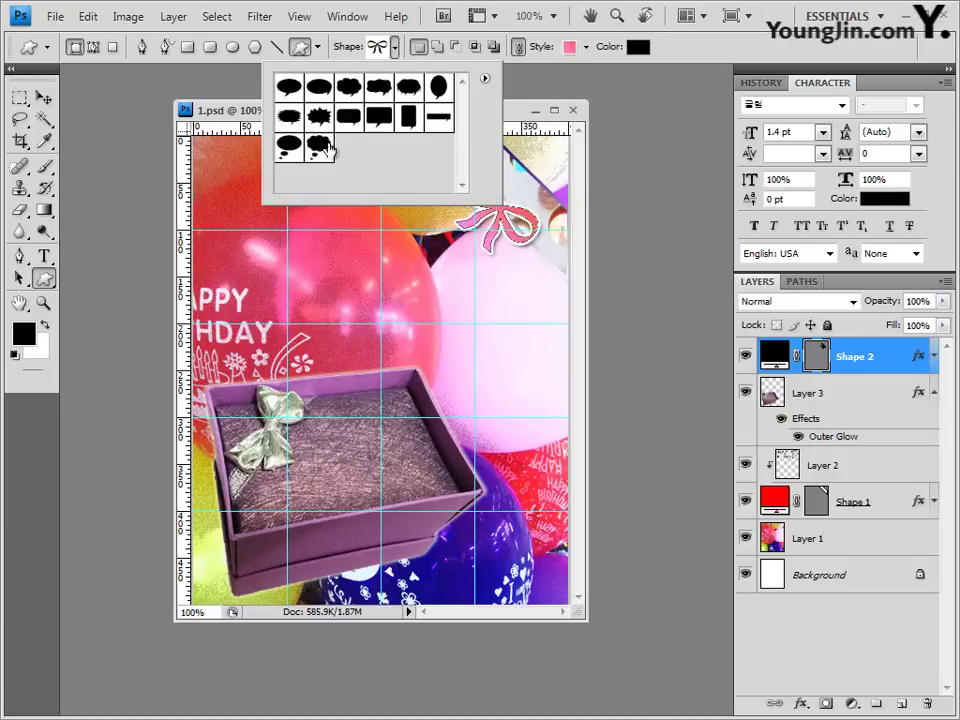
pyautogui.click(290, 88)
pyautogui.click(250, 119)
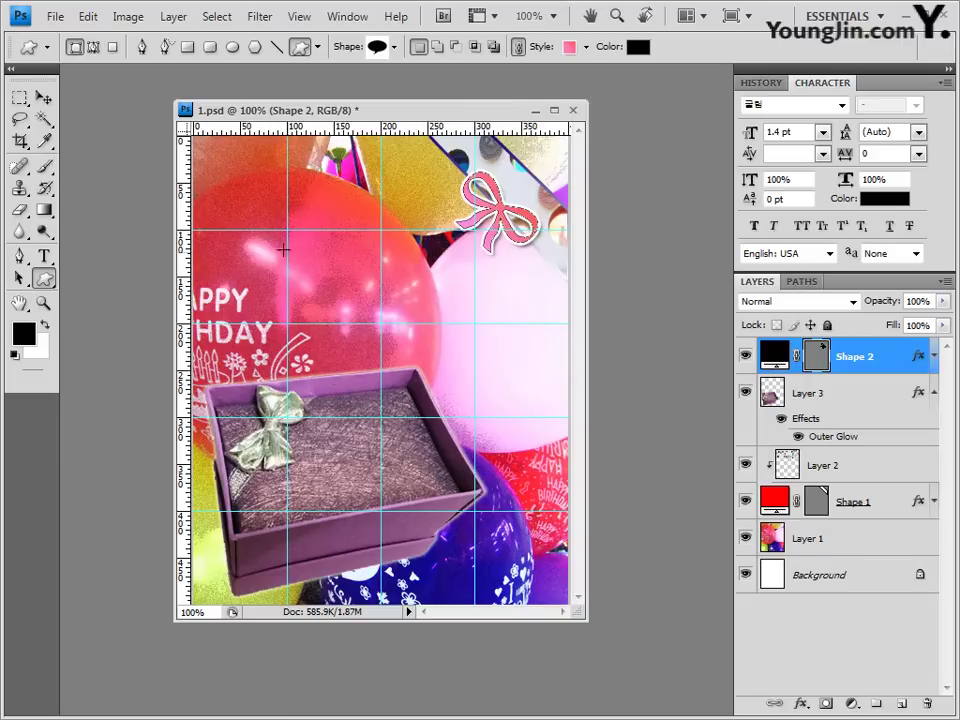
# Step: Draw a speech bubble about 200 × 145 px above the gift box, between the 100 and 300 px vertical guides
pyautogui.moveTo(284, 241); pyautogui.dragTo(475, 381)
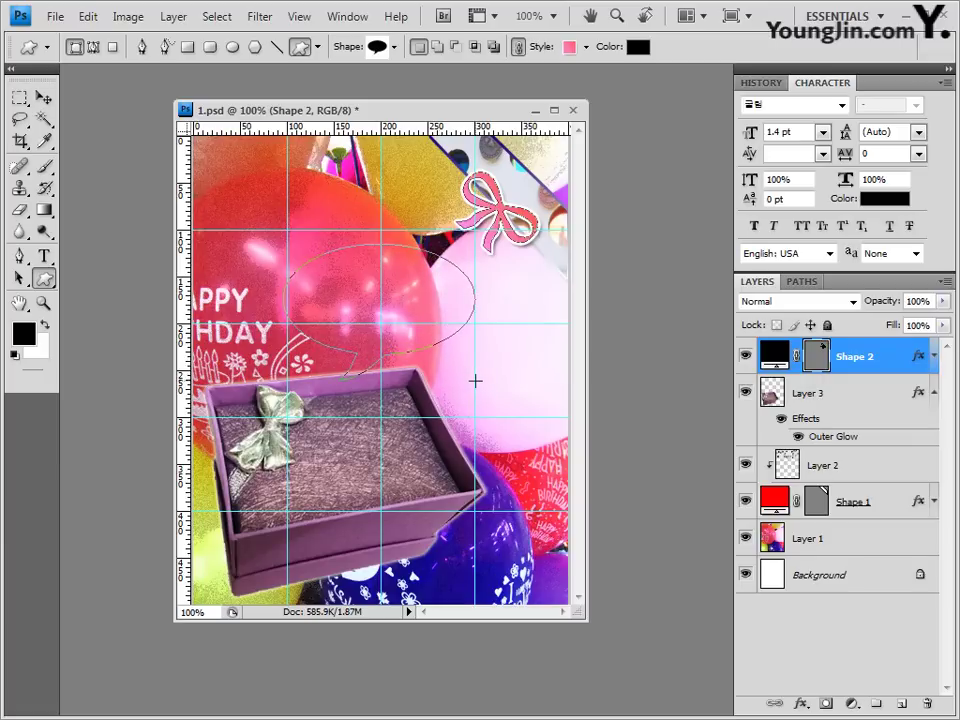
pyautogui.moveTo(475, 381); pyautogui.dragTo(475, 381)
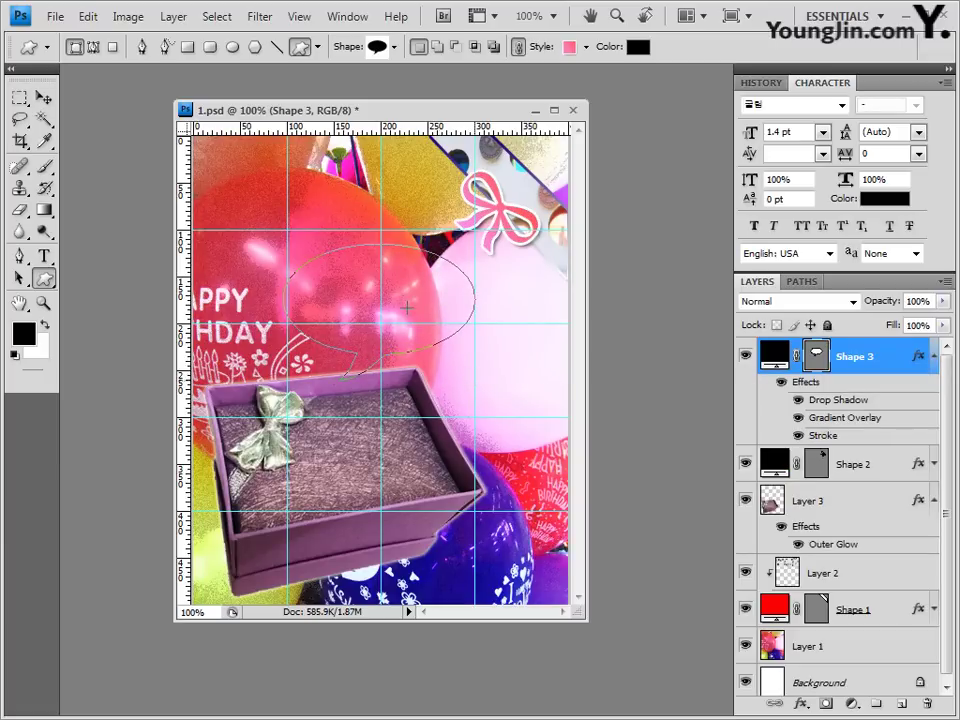
pyautogui.hotkey('ctrl', 't')
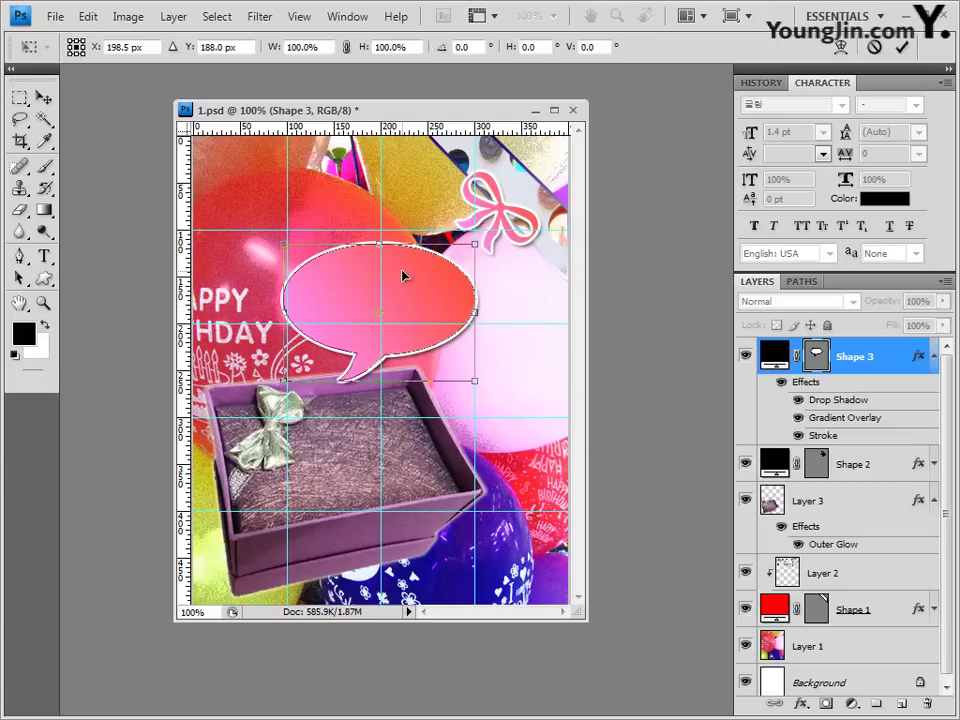
pyautogui.press('Return')
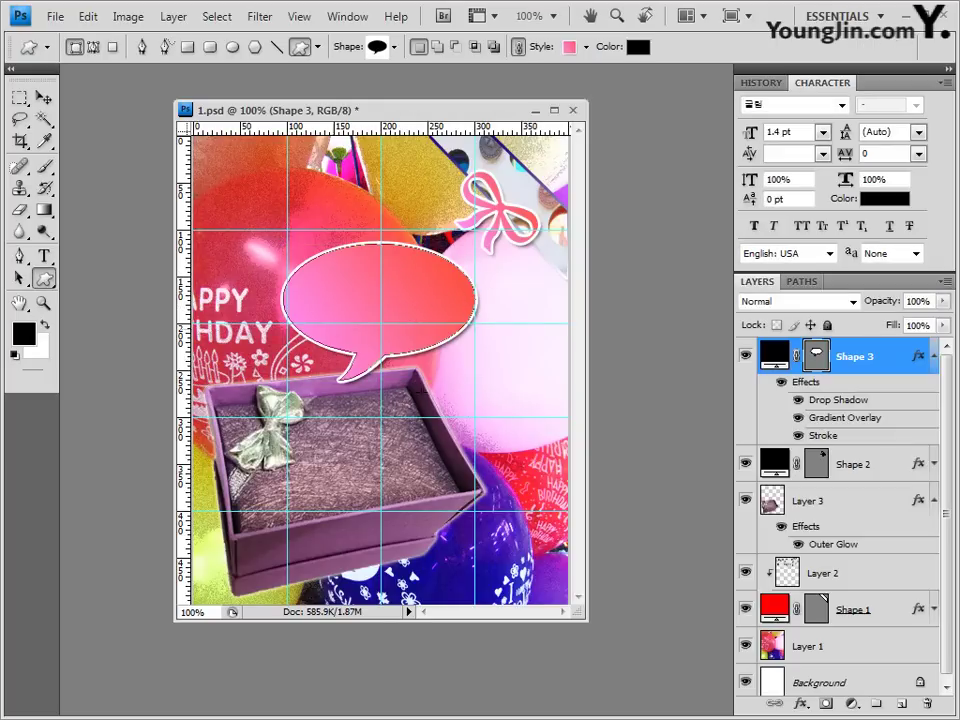
# Step: Clear the inherited effects from the speech bubble by applying the no-style preset
pyautogui.click(586, 47)
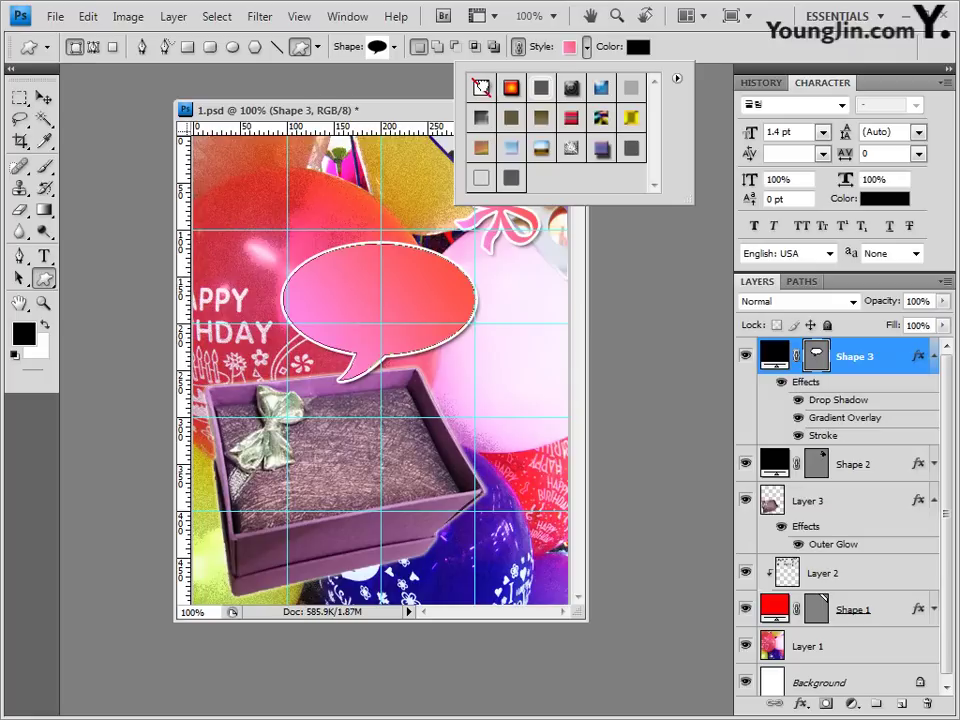
pyautogui.click(481, 88)
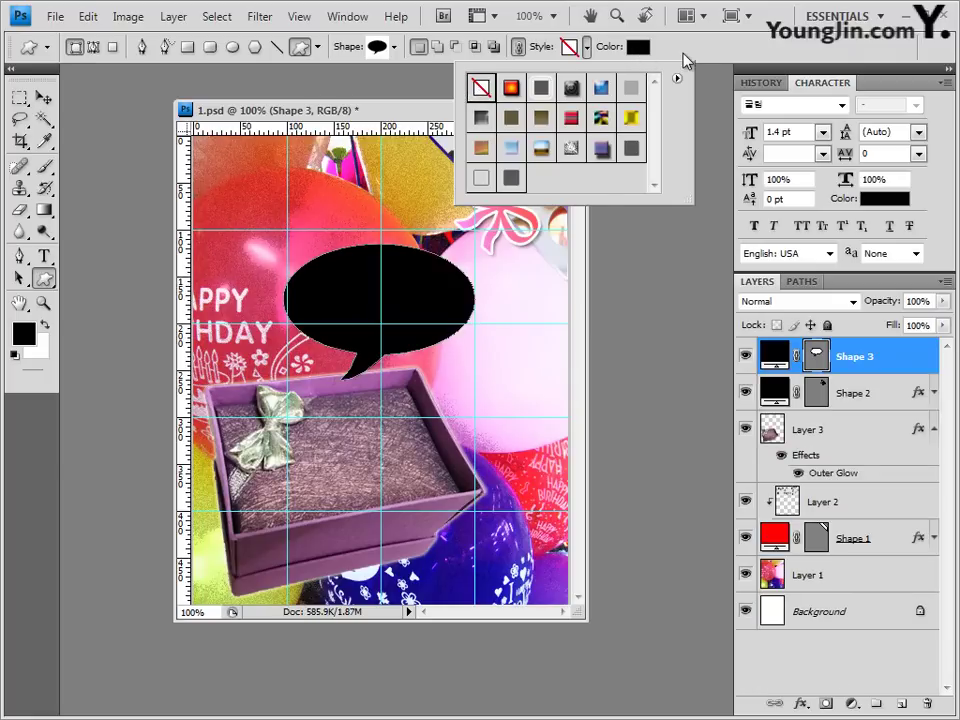
pyautogui.press('Escape')
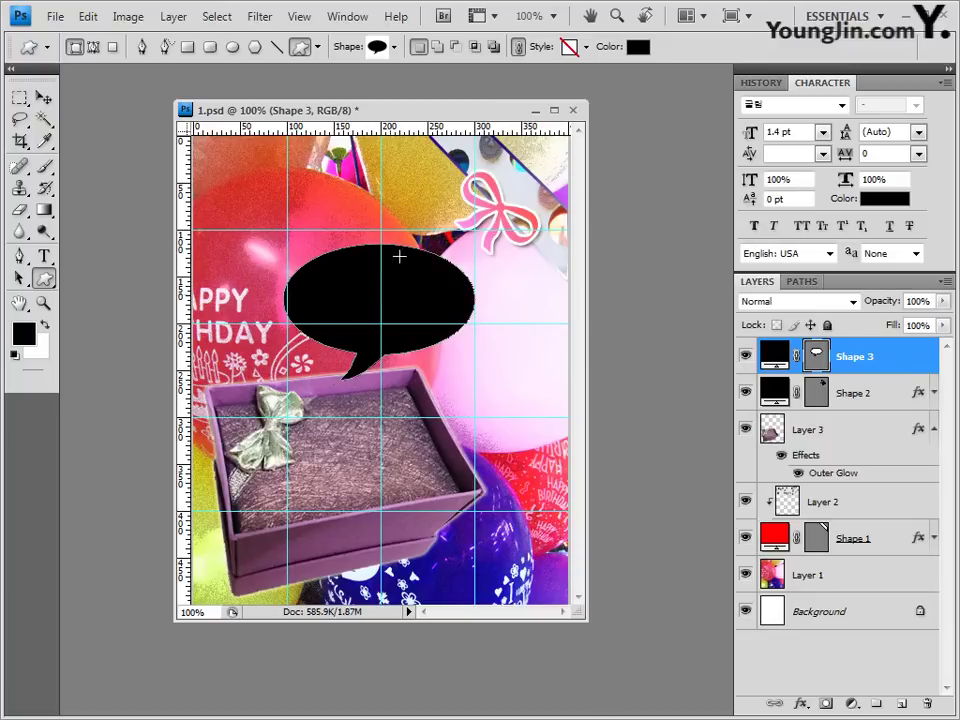
# Step: Open the speech bubble's solid fill colour and select its hex value for editing
pyautogui.click(637, 46)
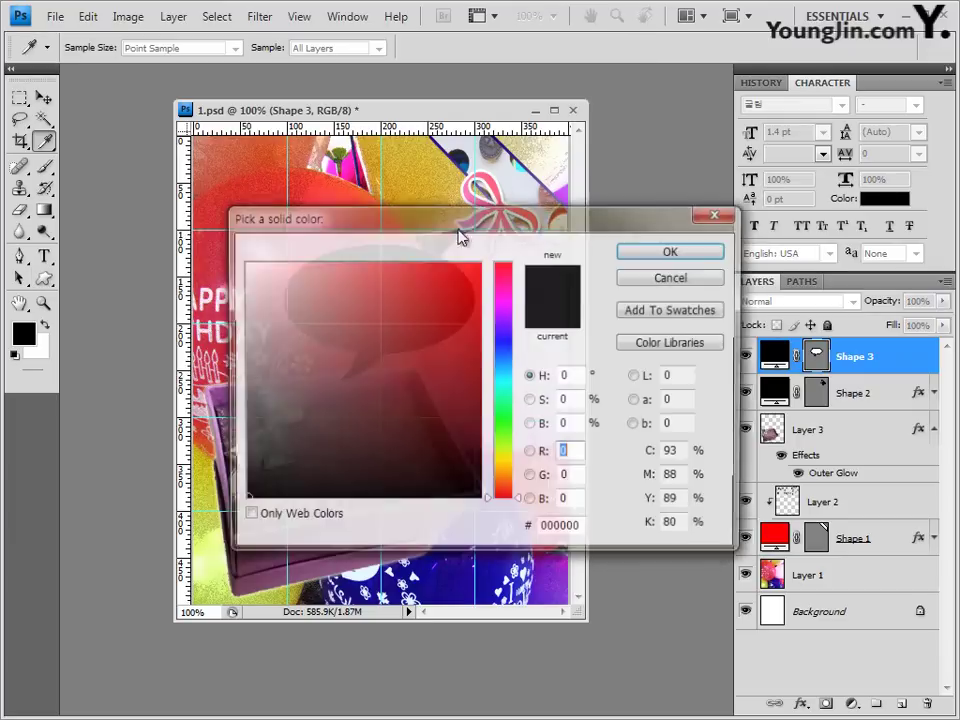
pyautogui.click(584, 530)
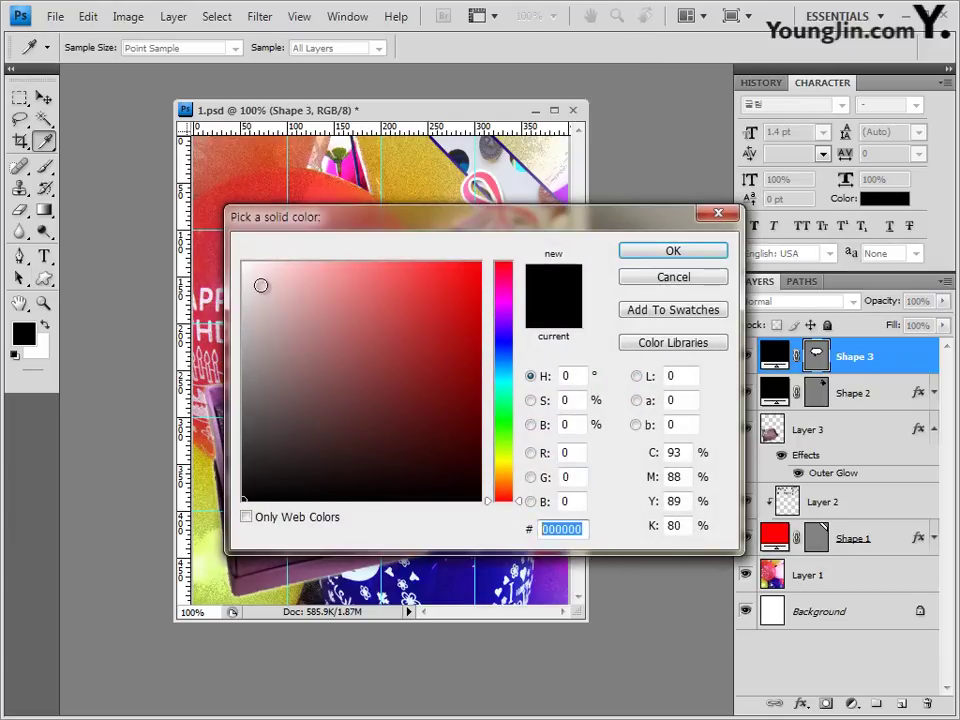
# Step: Set the speech bubble shape's fill color to white, ffffff
pyautogui.write('ffffff')
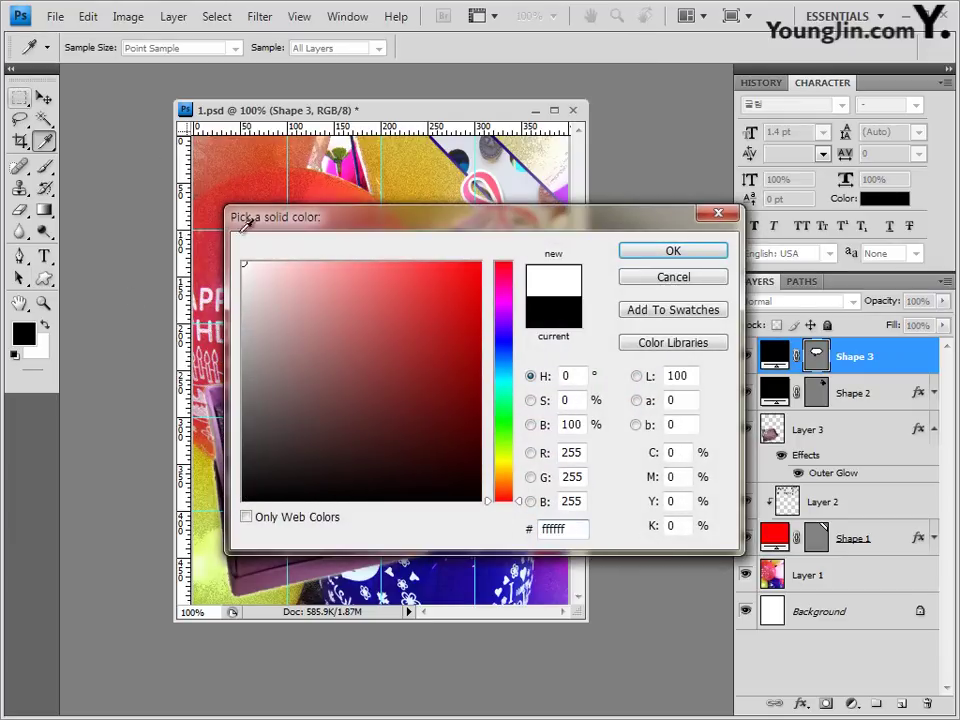
pyautogui.click(577, 530)
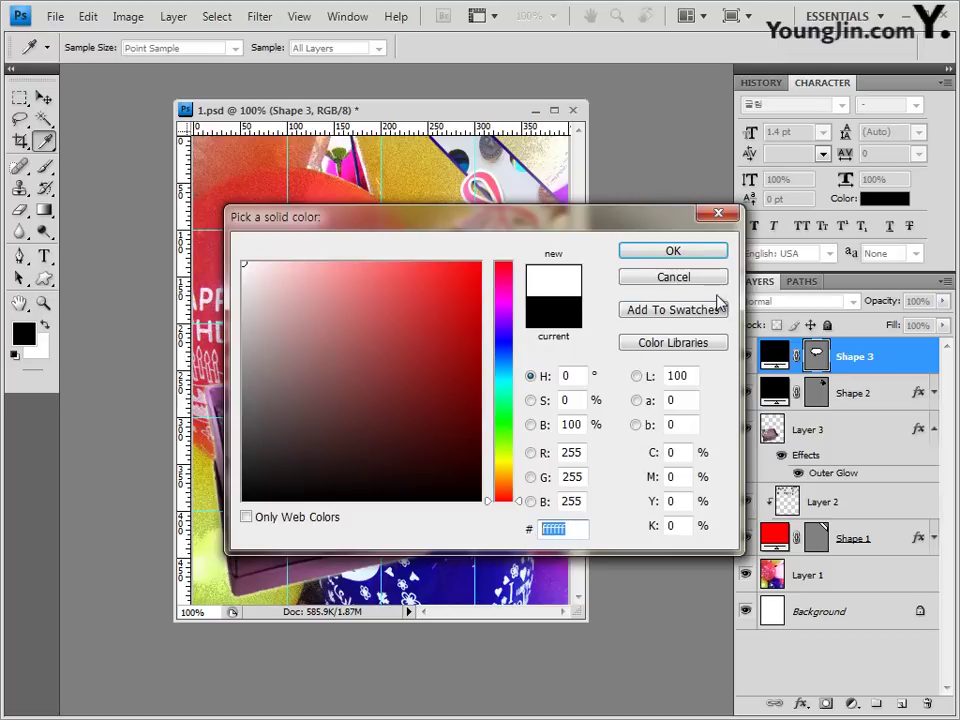
pyautogui.write('000000')
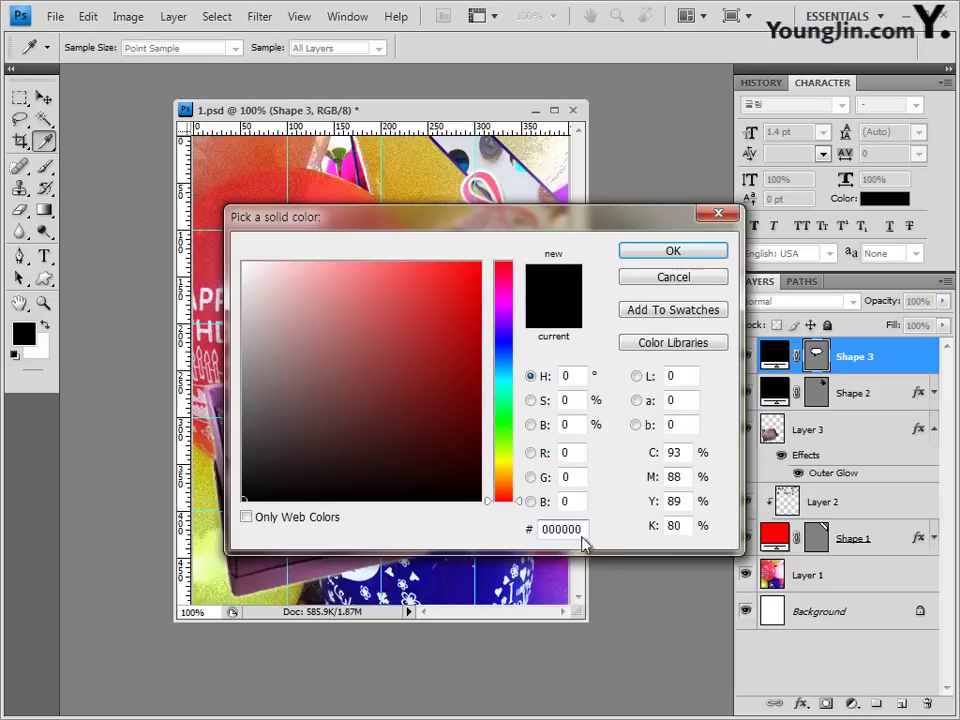
pyautogui.click(274, 305)
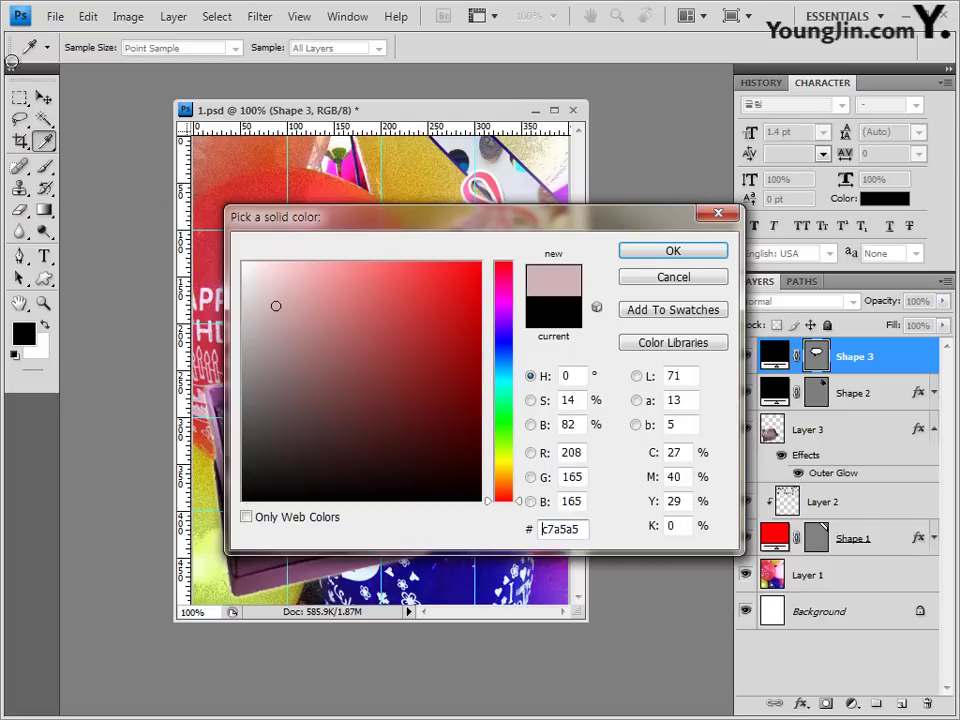
pyautogui.click(243, 263)
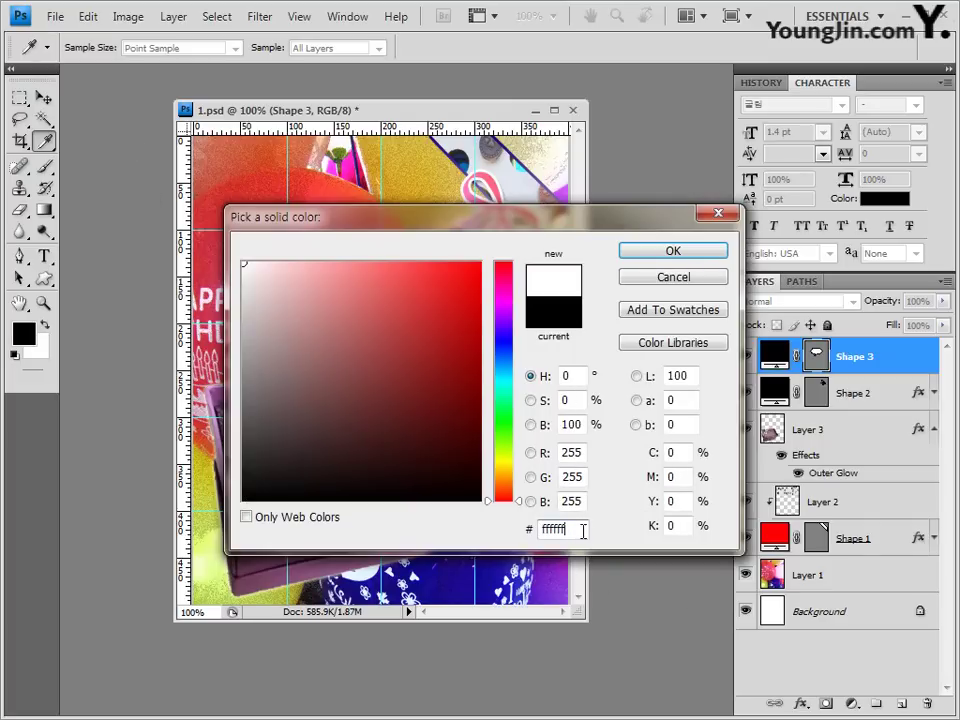
pyautogui.click(690, 255)
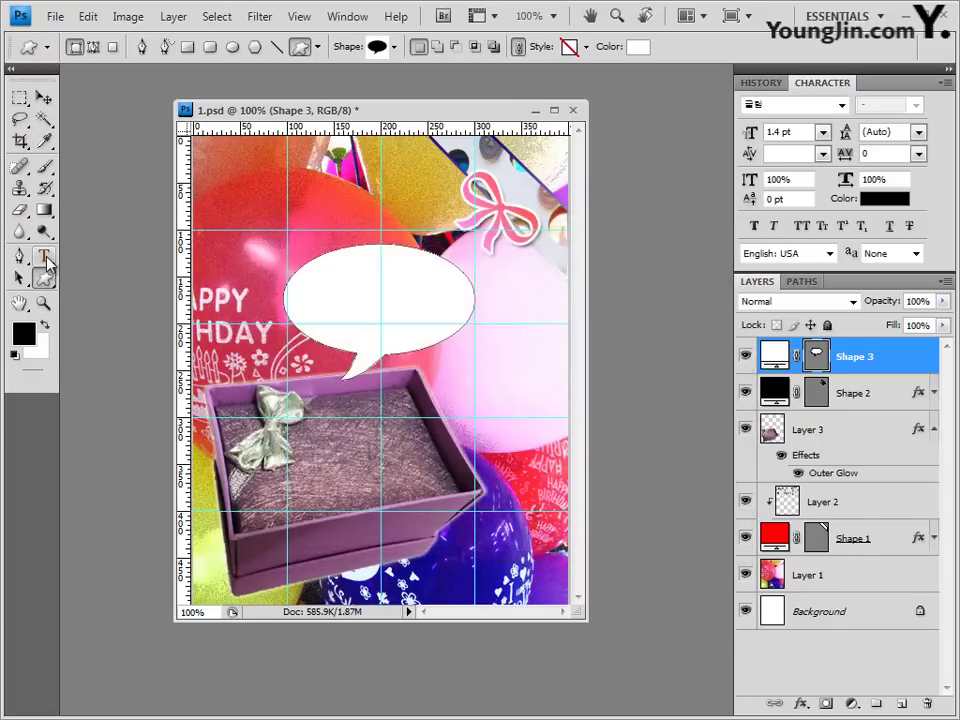
# Step: Start a horizontal text layer on the red balloon above the speech bubble, using the Arial font
pyautogui.click(47, 259)
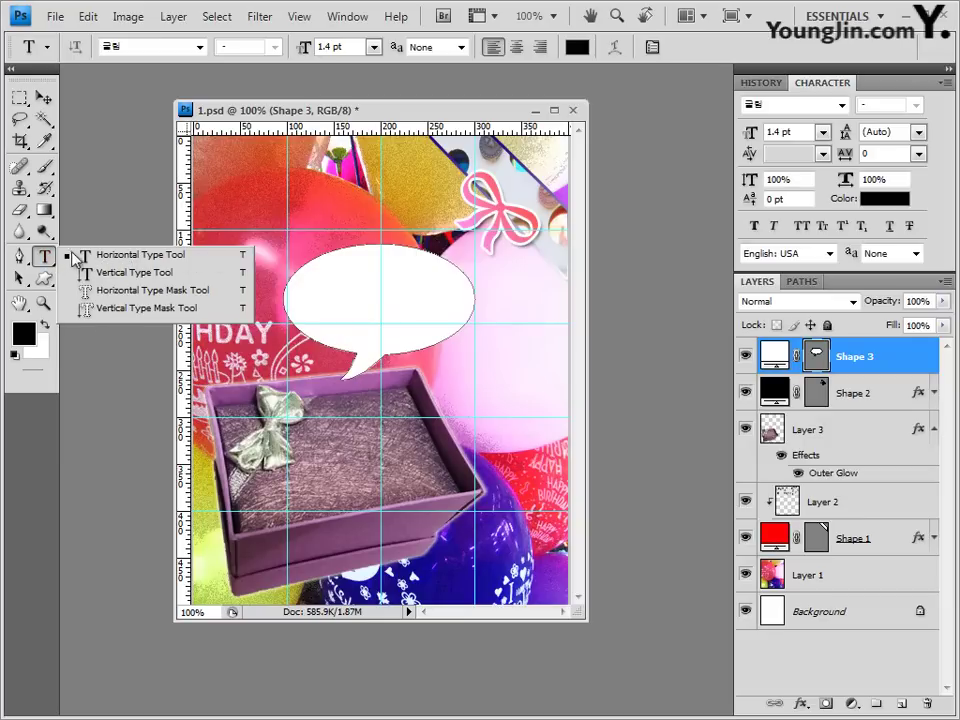
pyautogui.click(139, 256)
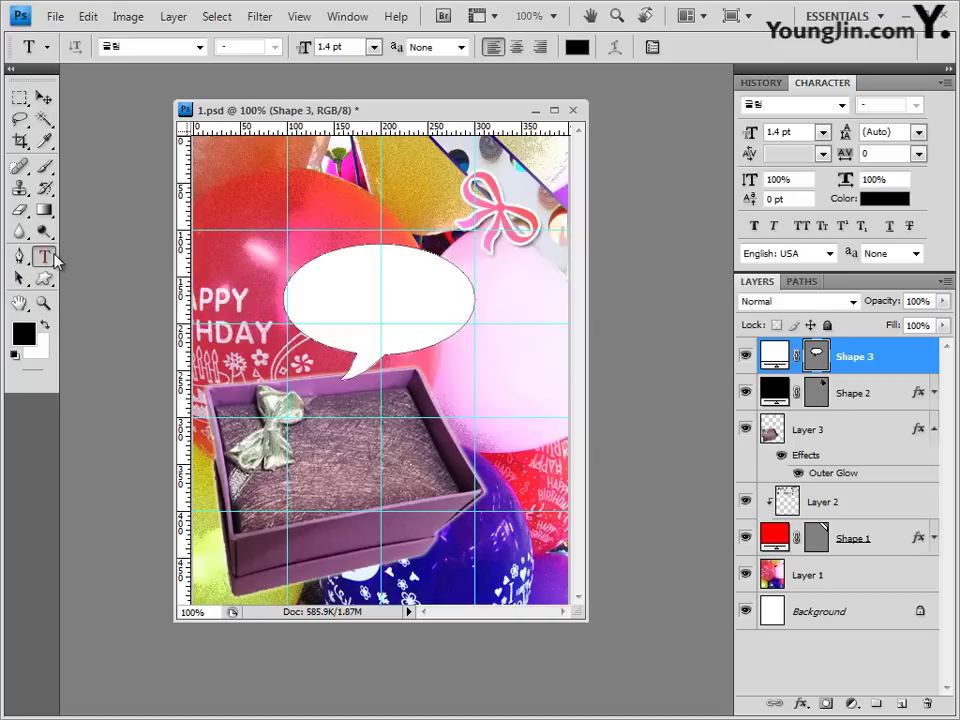
pyautogui.click(120, 50)
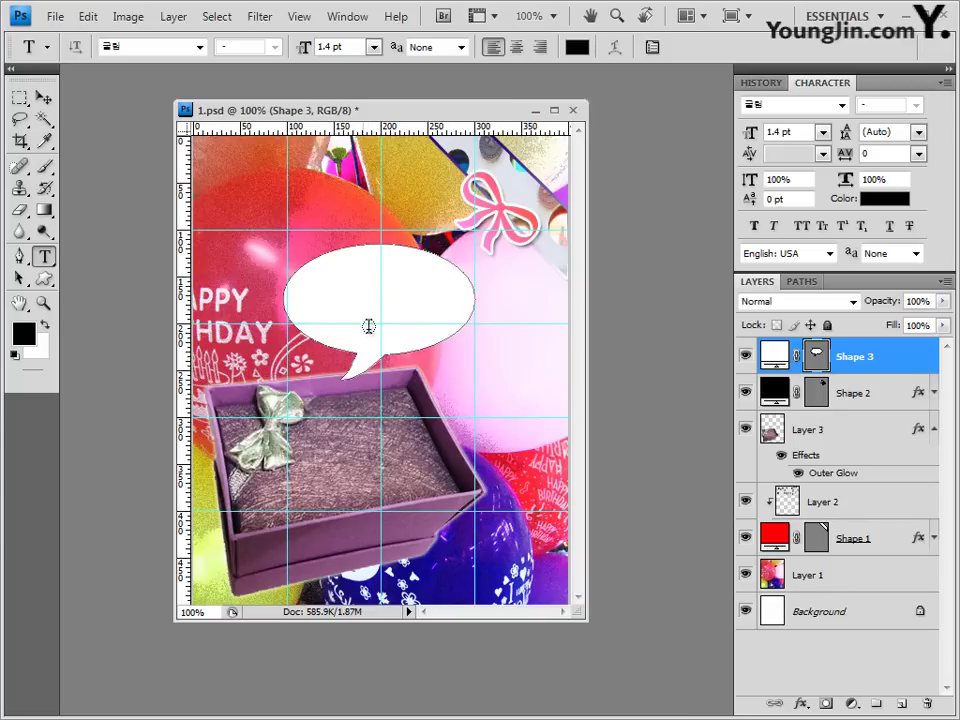
pyautogui.click(243, 204)
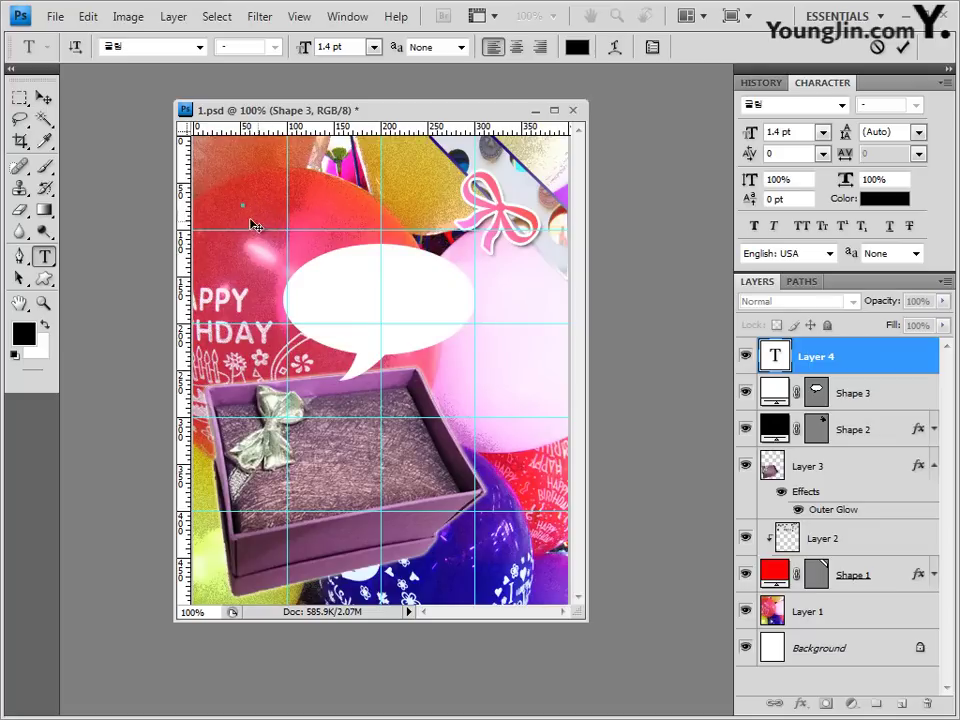
pyautogui.click(204, 50)
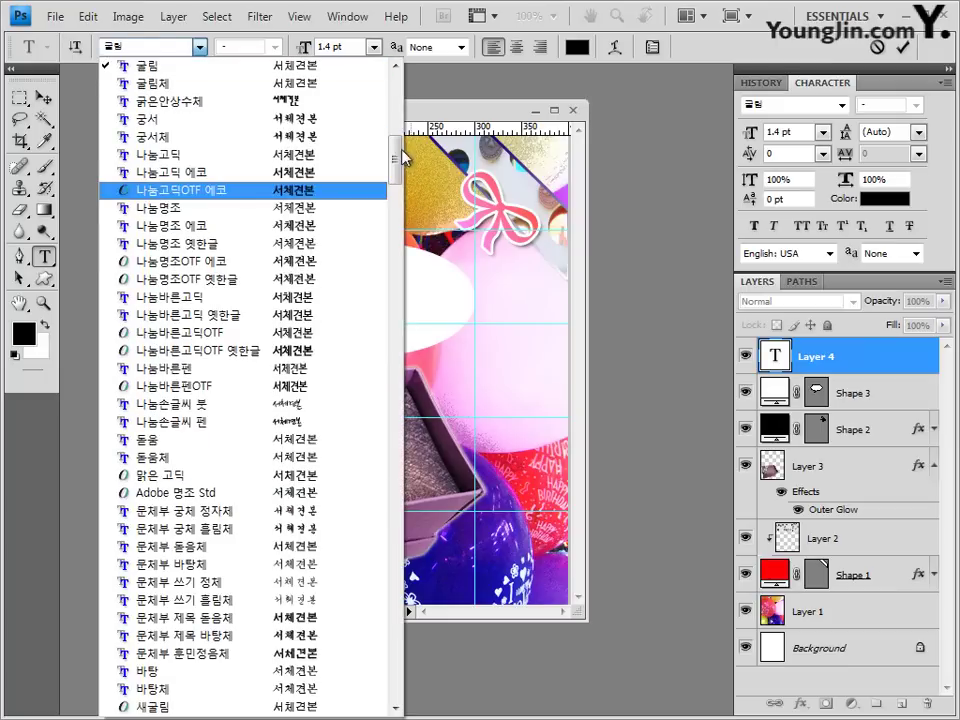
pyautogui.moveTo(398, 150); pyautogui.dragTo(383, 292)
pyautogui.click(190, 386)
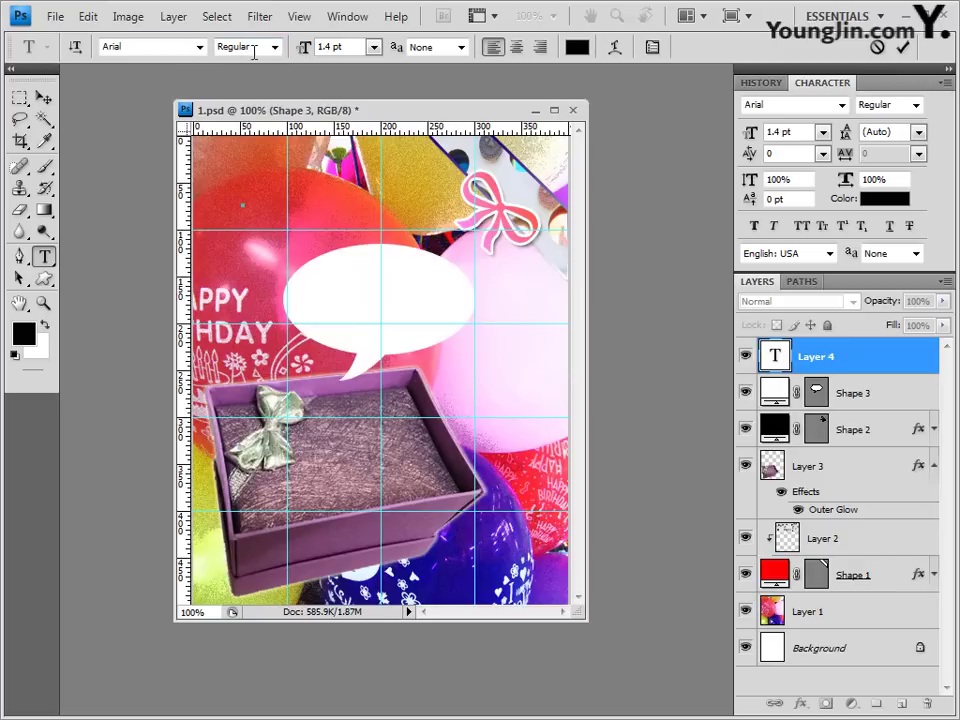
# Step: Set the new text to 30 pt with Crisp anti-aliasing and center alignment
pyautogui.click(333, 46)
pyautogui.write('30')
pyautogui.press('Return')
pyautogui.click(462, 47)
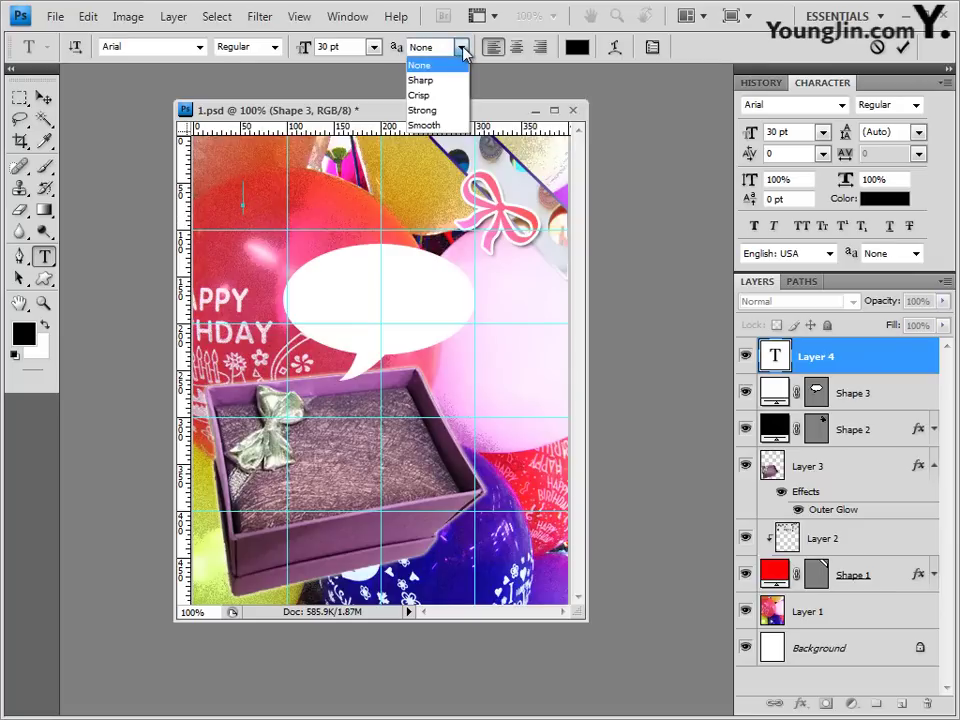
pyautogui.click(437, 96)
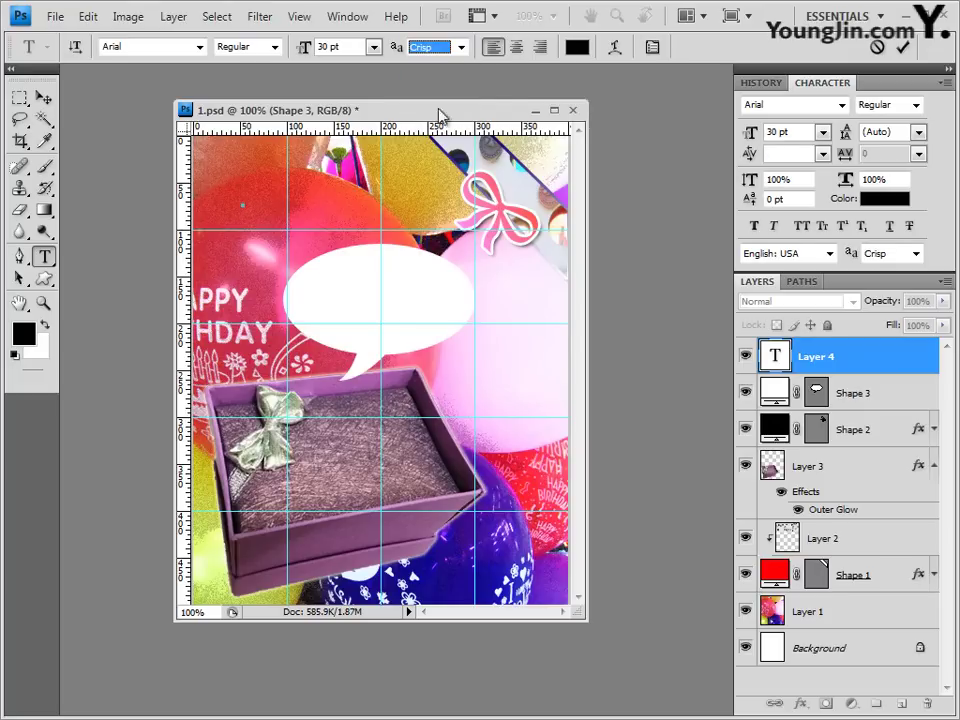
pyautogui.click(518, 48)
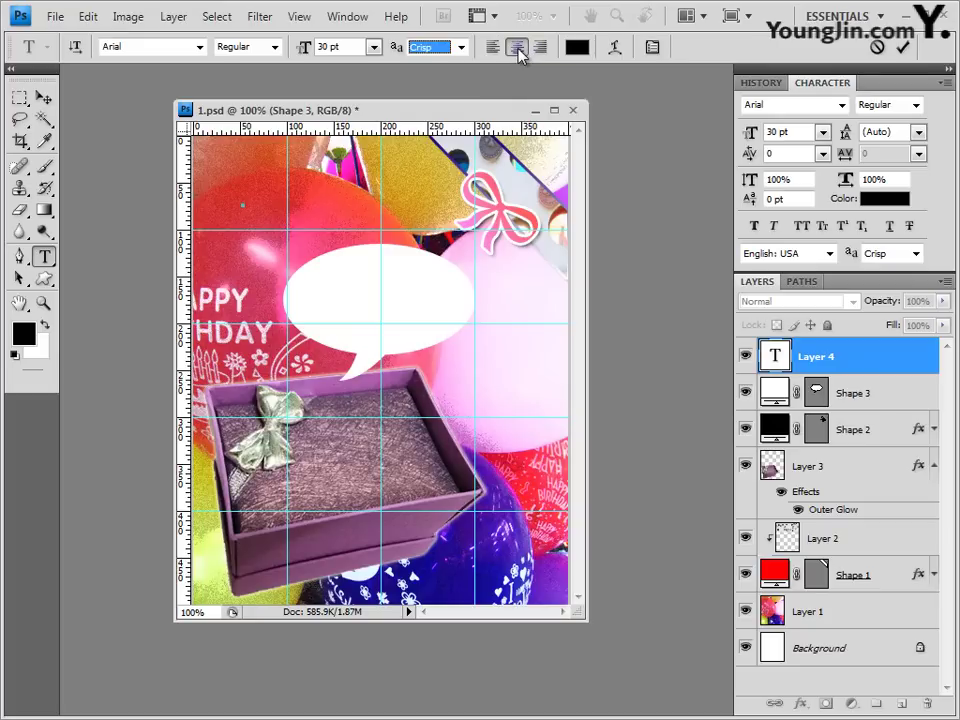
# Step: Set the text color to ff4644
pyautogui.click(577, 48)
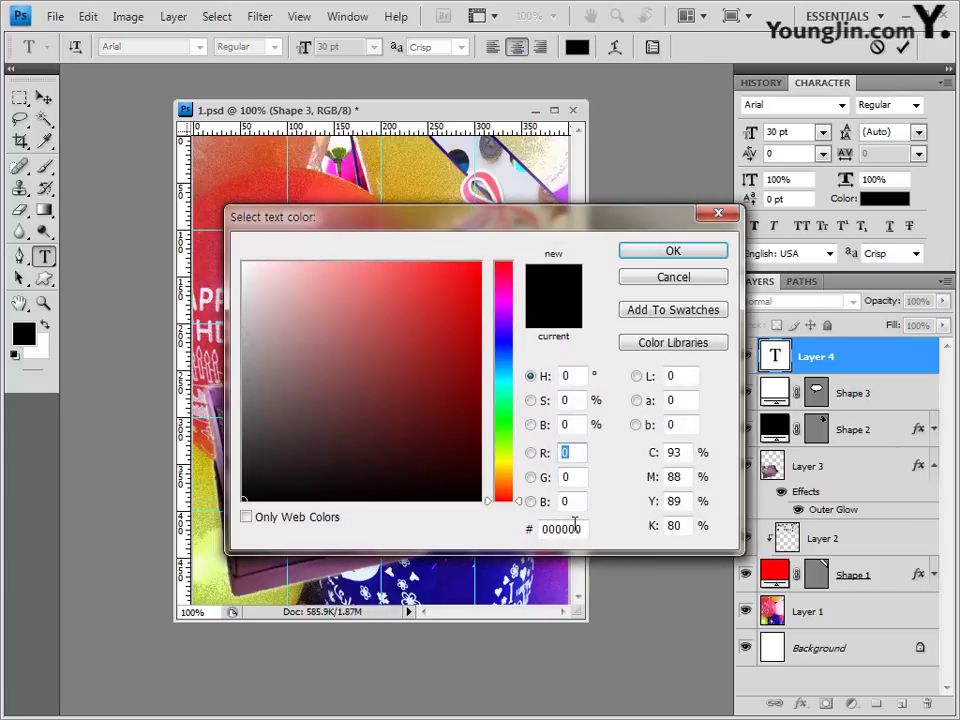
pyautogui.write('ff')
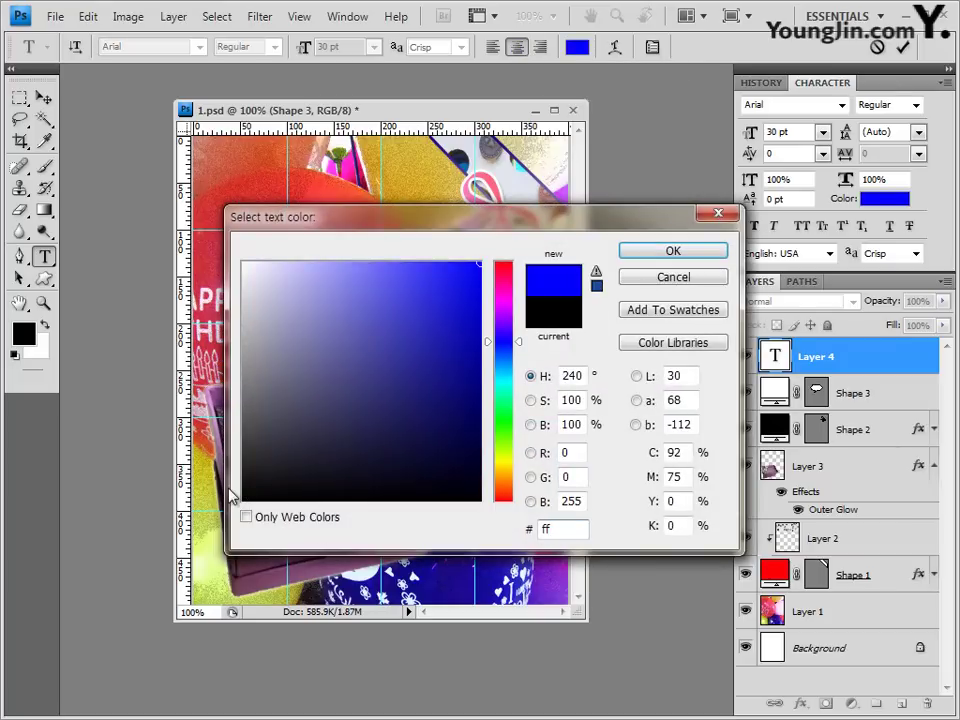
pyautogui.write('4644')
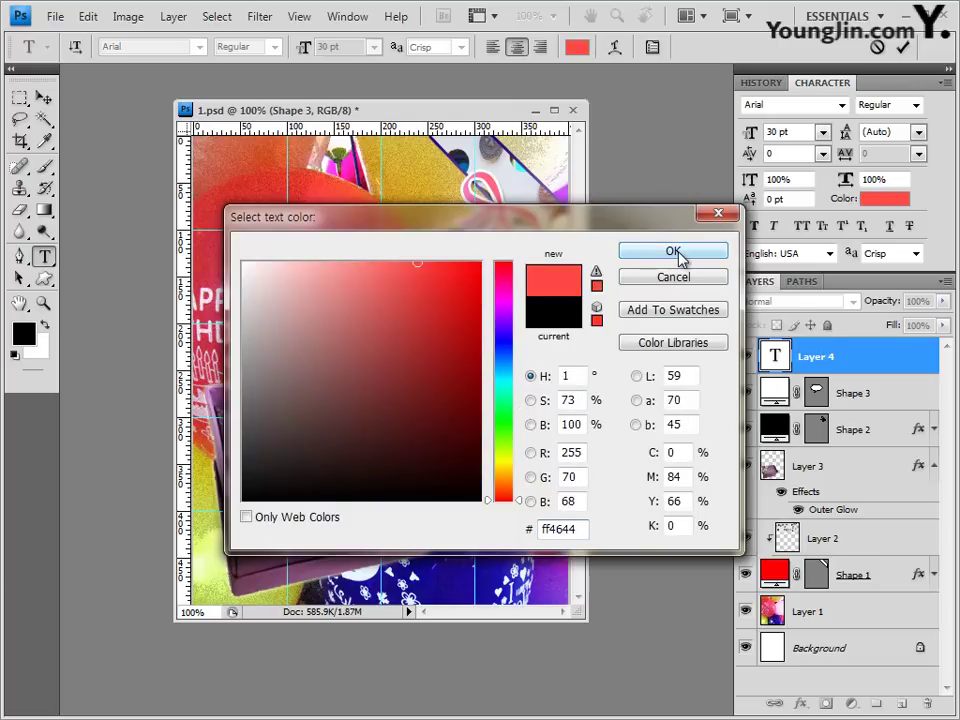
pyautogui.click(673, 251)
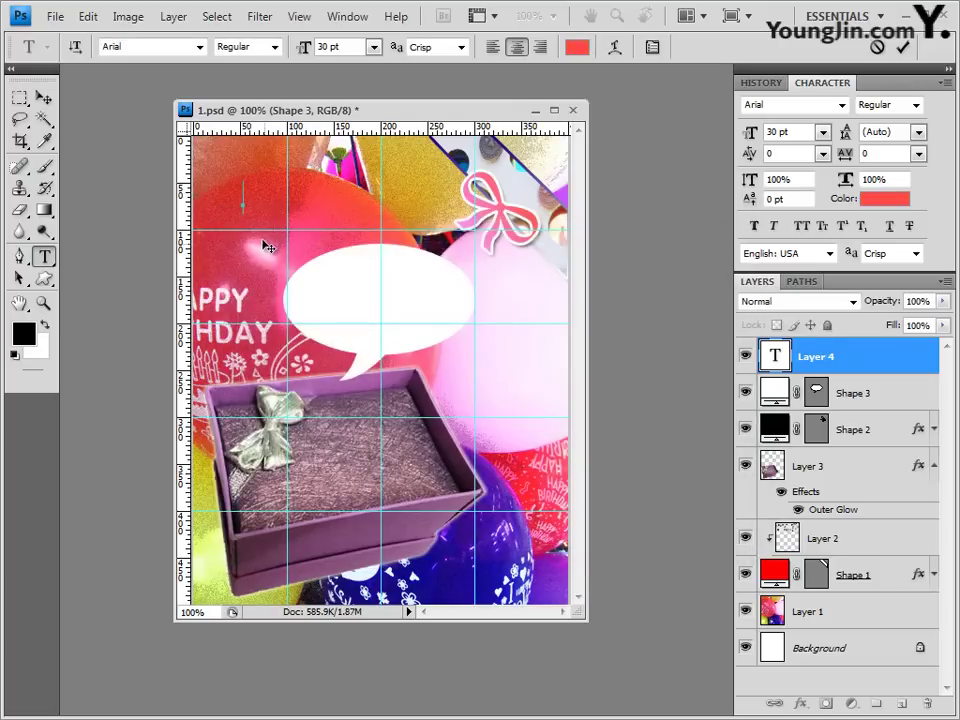
# Step: Enter "Happy" and "Birthday" on two lines, center the text inside the speech bubble and commit it
pyautogui.write('Happy')
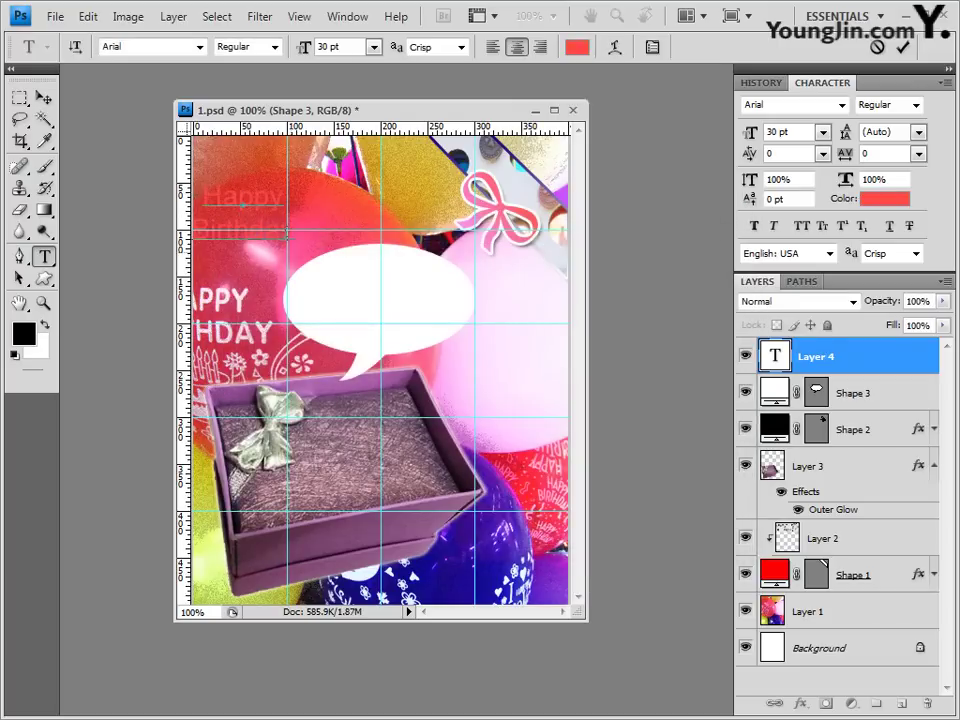
pyautogui.press('Return')
pyautogui.write('Birthday')
pyautogui.moveTo(262, 271); pyautogui.dragTo(396, 356)
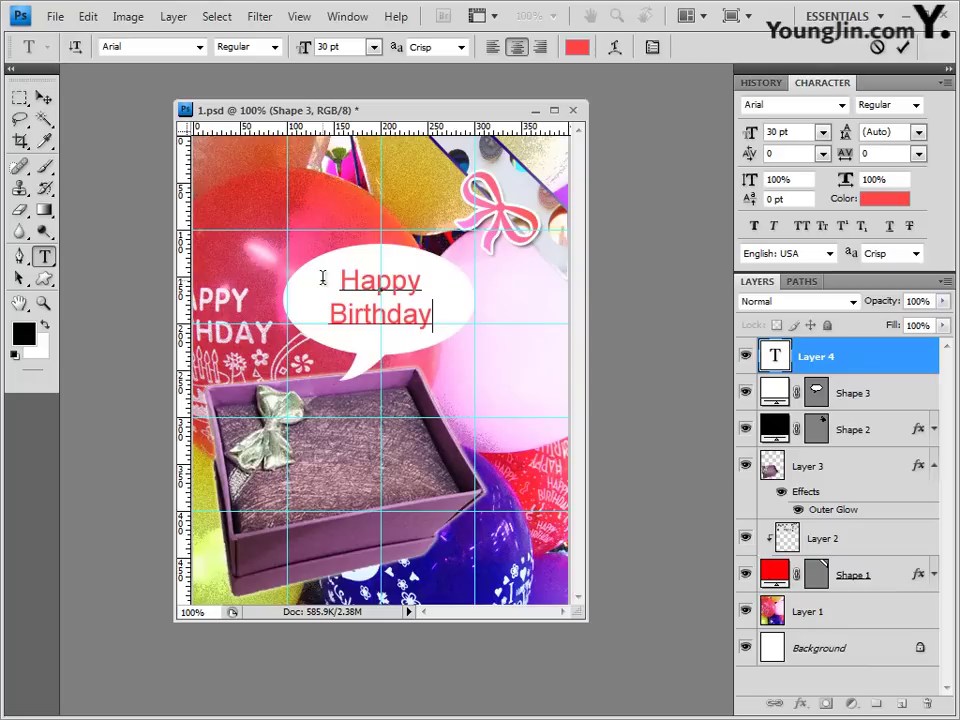
pyautogui.click(857, 356)
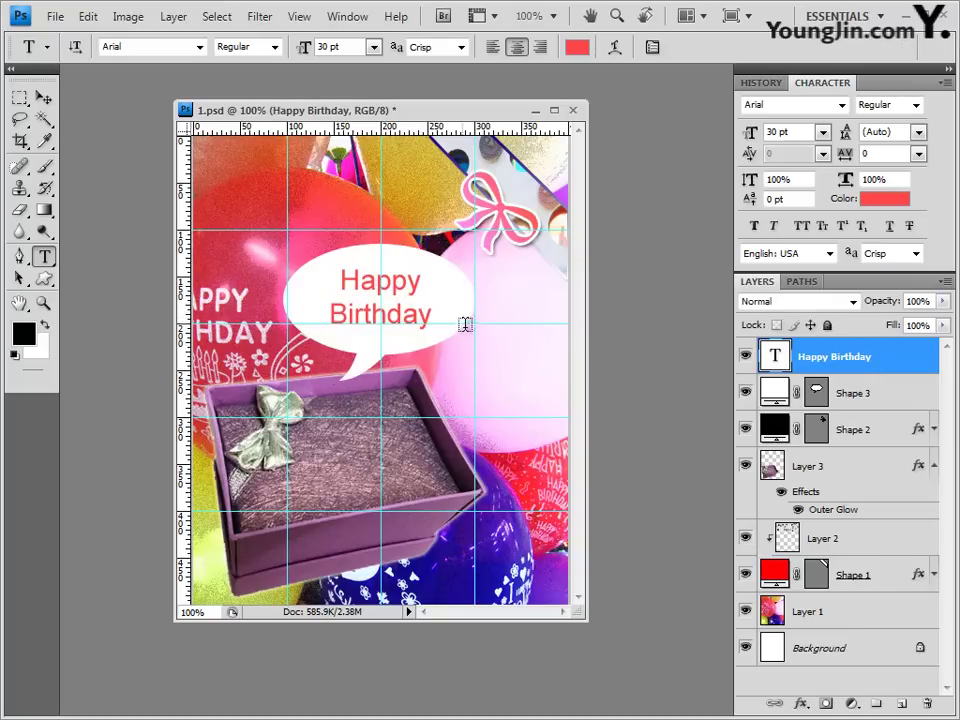
pyautogui.hotkey('ctrl', 't')
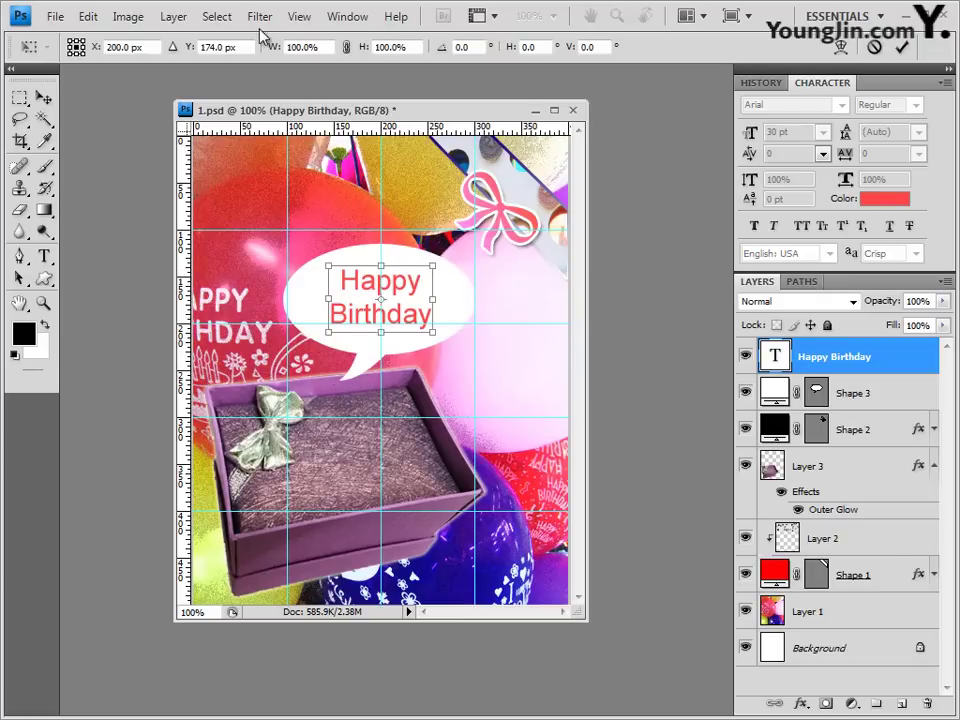
pyautogui.press('Return')
pyautogui.click(349, 47)
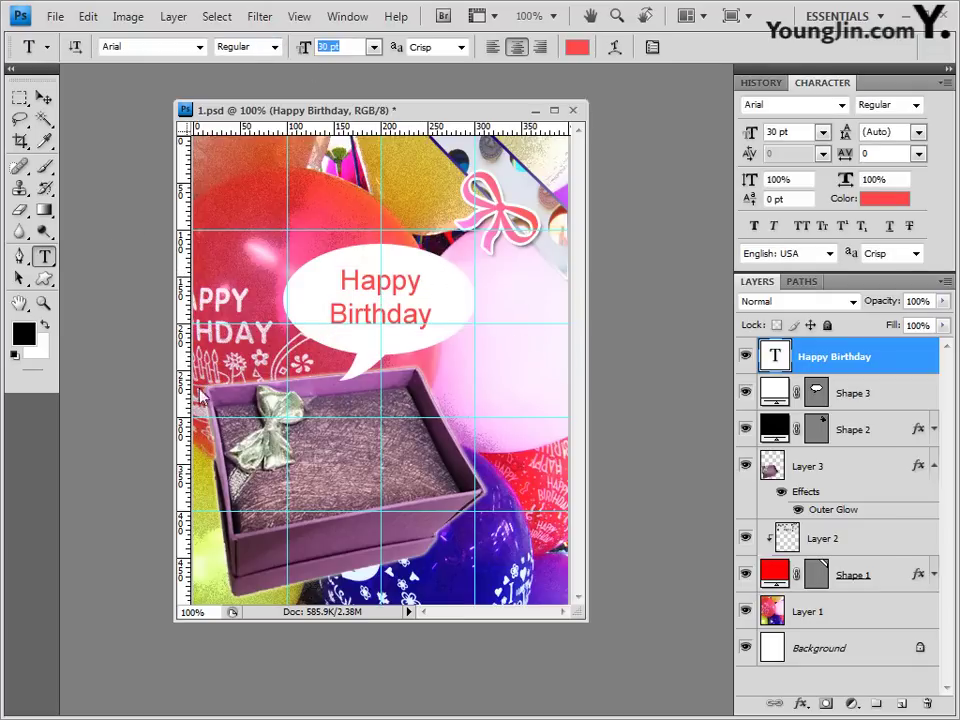
# Step: Nudge the Happy Birthday text right and back left with the Move tool, and turn on snapping
pyautogui.click(43, 97)
pyautogui.click(43, 97)
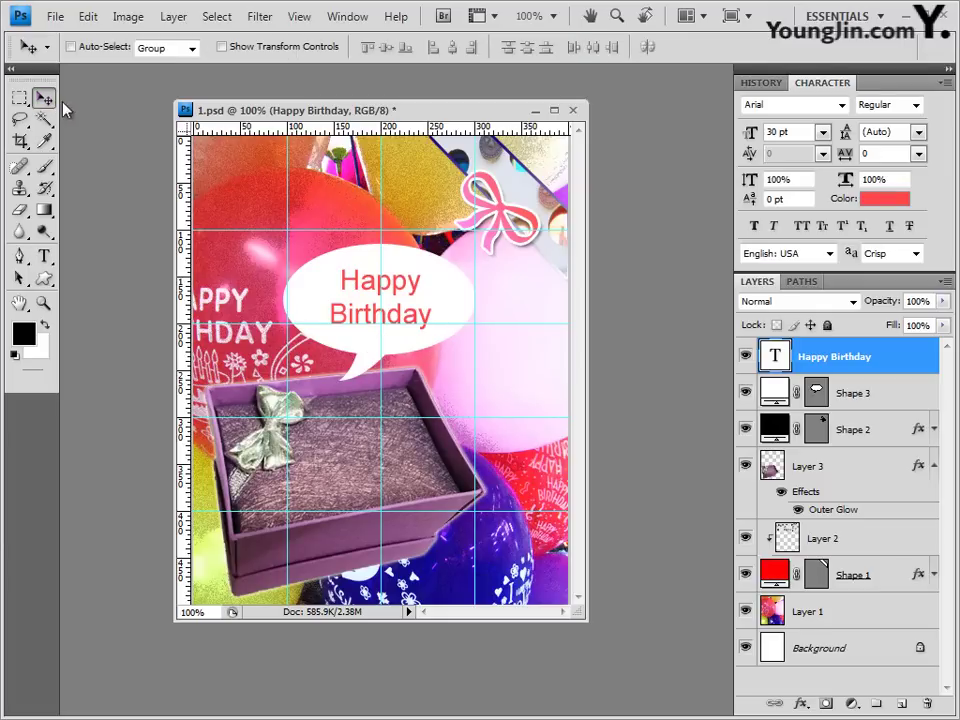
pyautogui.press('Right')
pyautogui.press('Left')
pyautogui.click(299, 16)
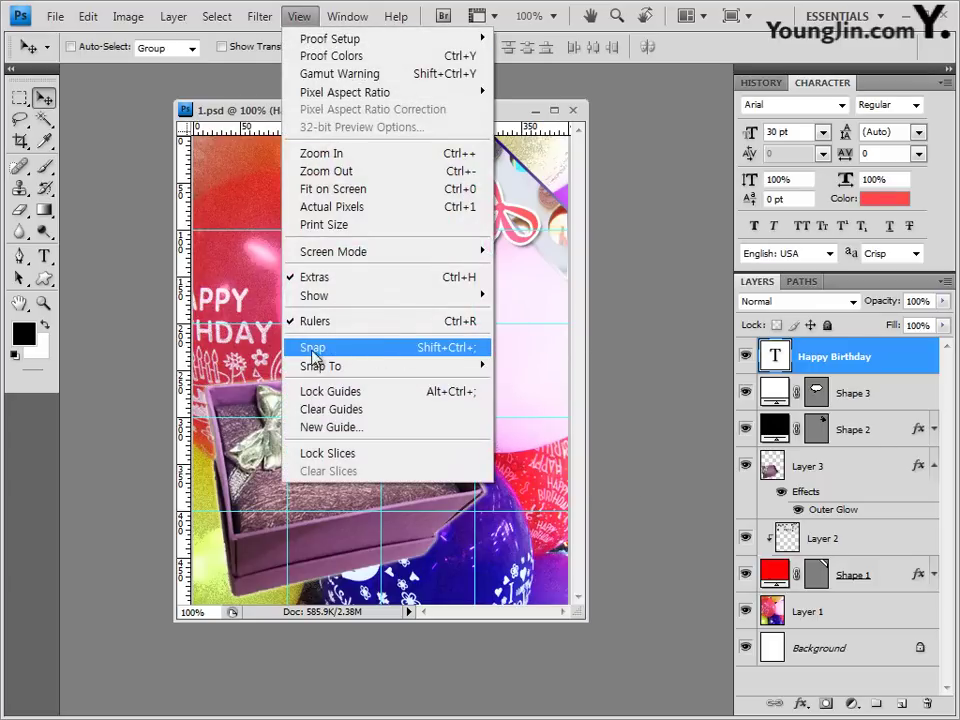
pyautogui.click(302, 350)
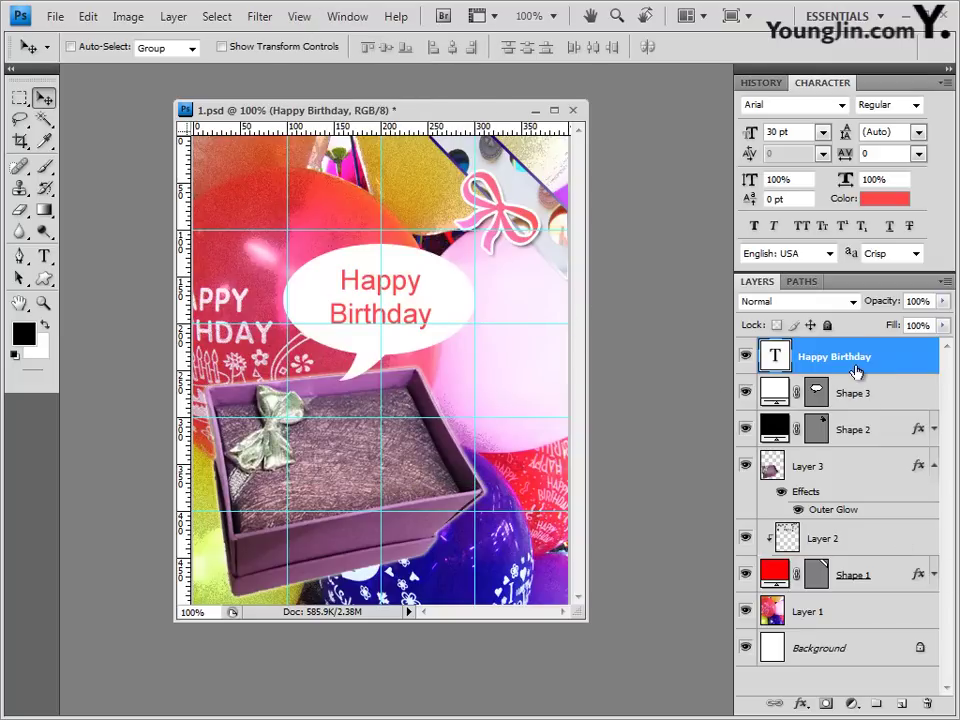
# Step: Apply a Bevel and Emboss layer style to the Happy Birthday text with the default Inner Bevel settings
pyautogui.click(798, 705)
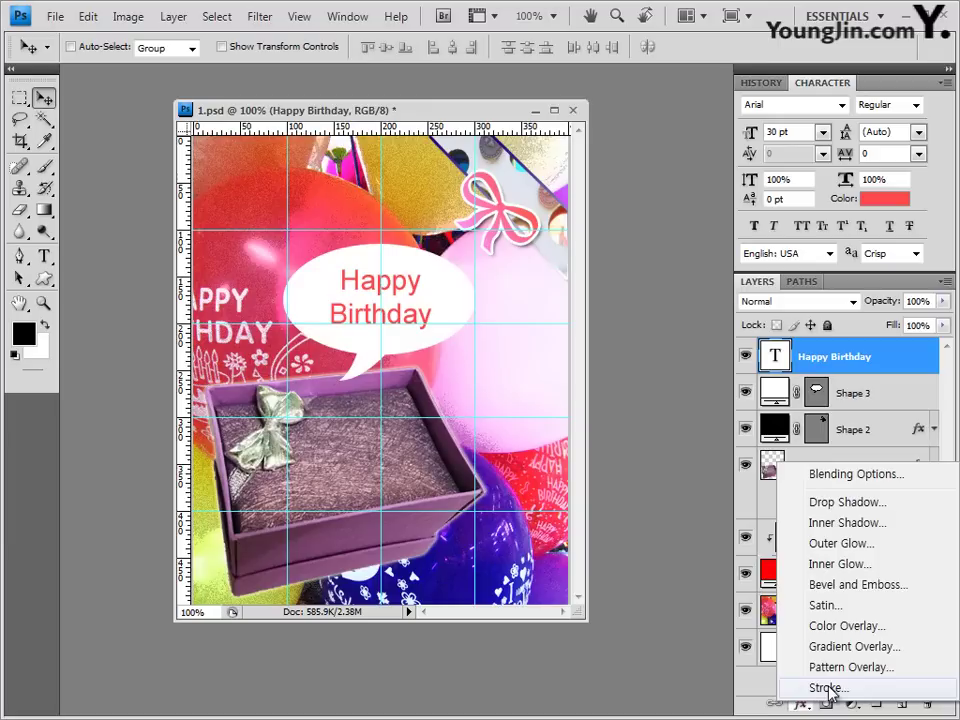
pyautogui.click(888, 590)
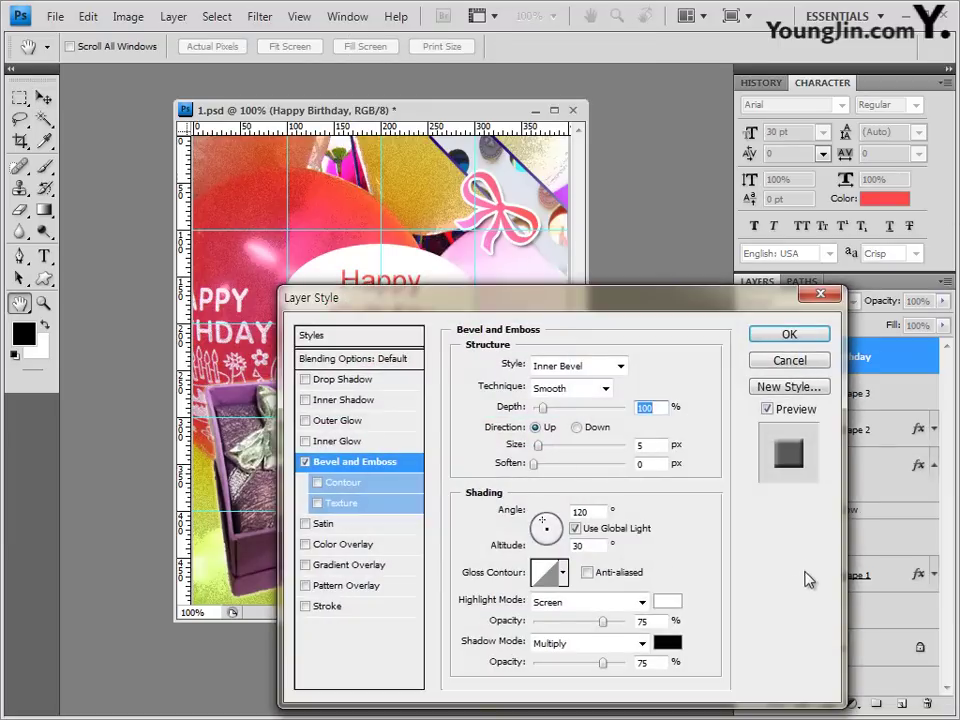
pyautogui.click(789, 335)
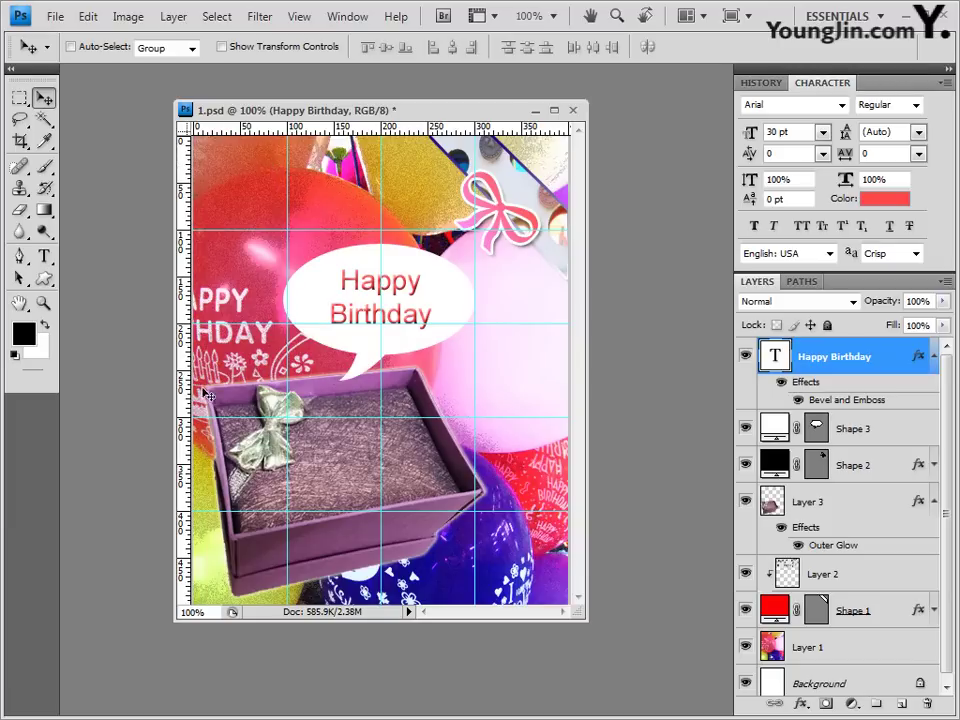
# Step: Save the document as a PSD with Maximize compatibility enabled
pyautogui.click(55, 16)
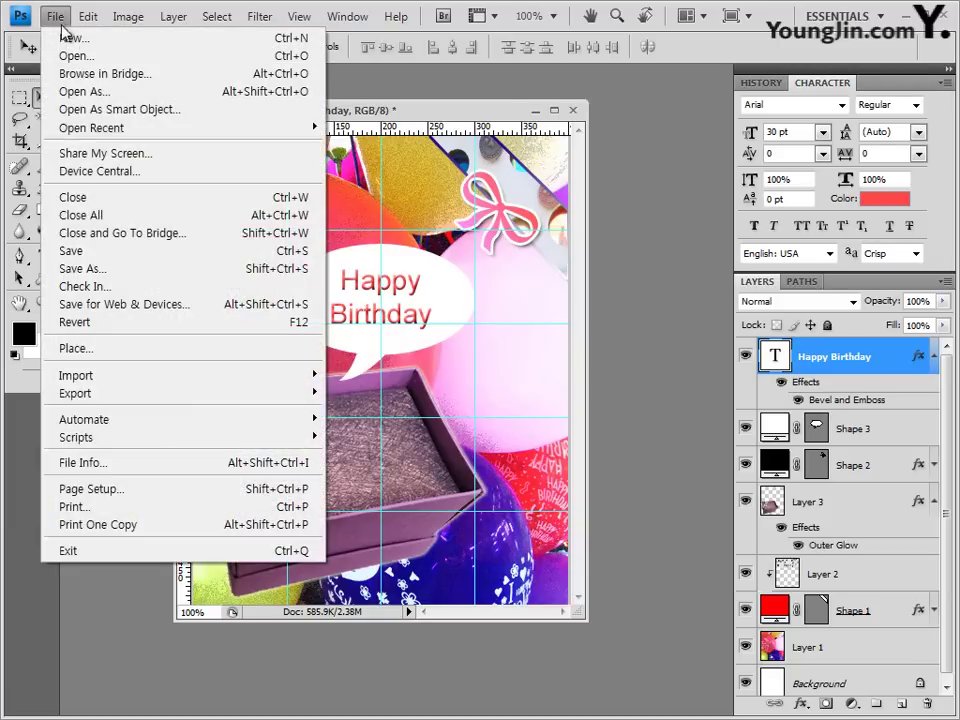
pyautogui.click(80, 252)
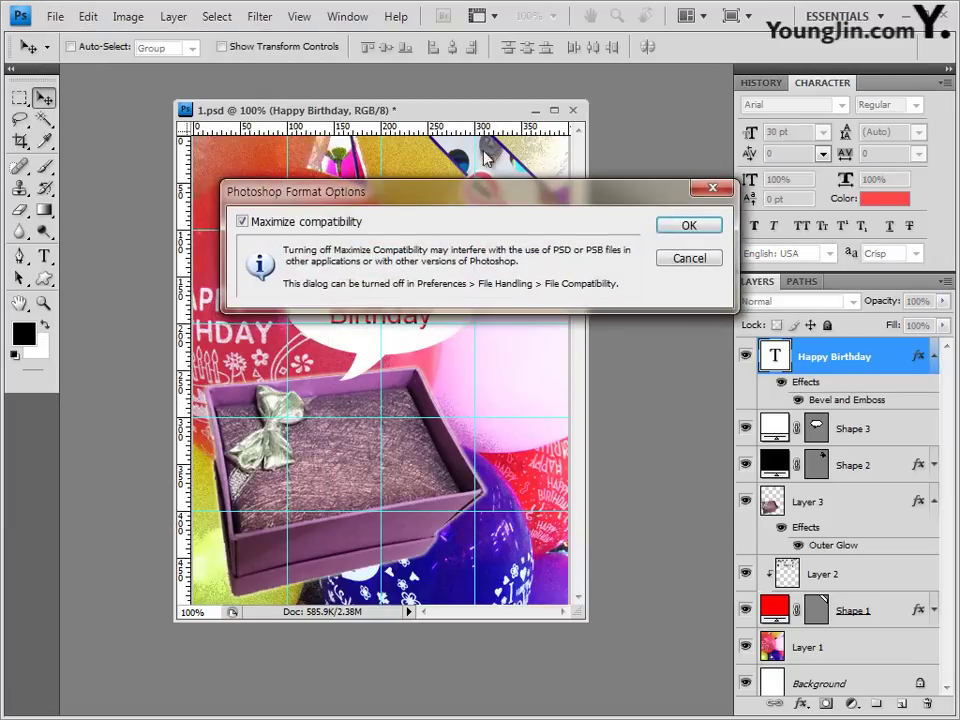
pyautogui.click(683, 225)
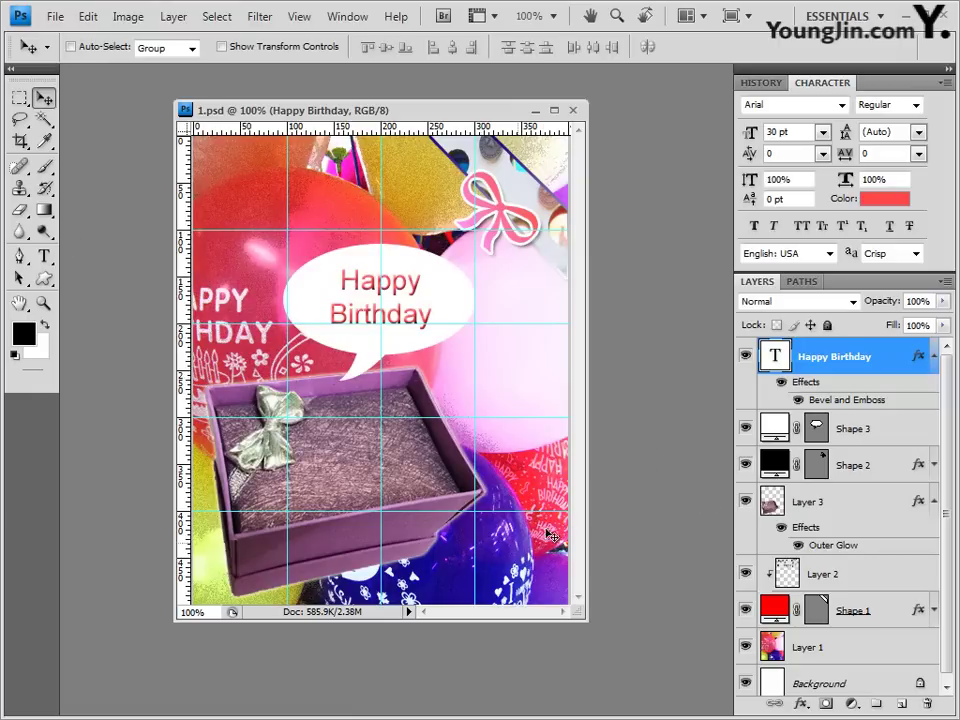
# Step: Enable automatic selection by Layer for the Move tool and select the speech bubble on the canvas
pyautogui.click(71, 46)
pyautogui.click(181, 52)
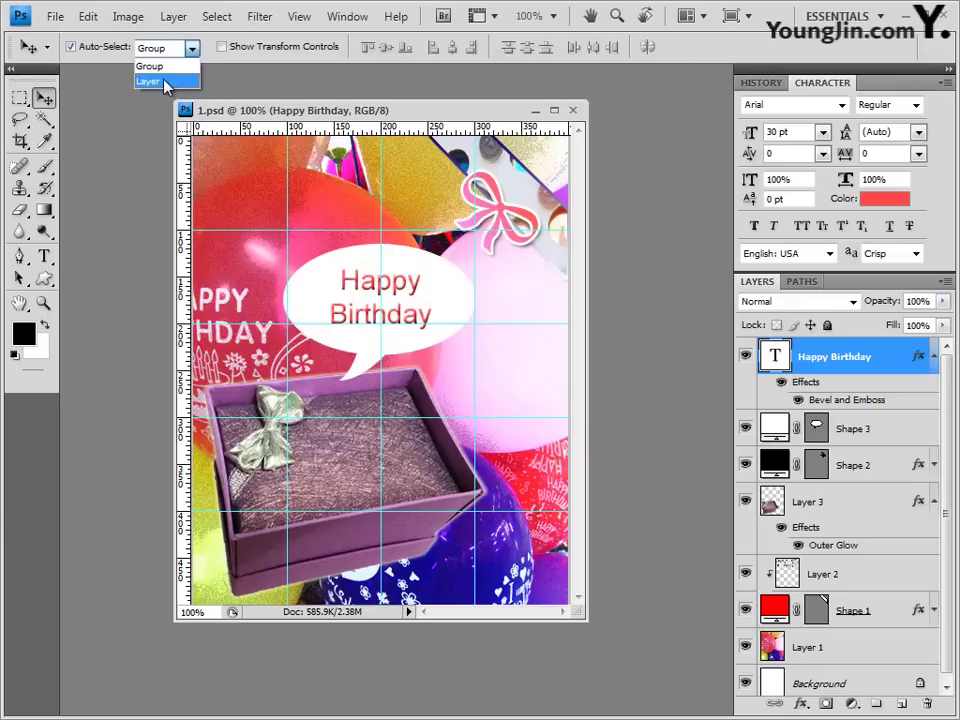
pyautogui.click(166, 82)
pyautogui.click(370, 313)
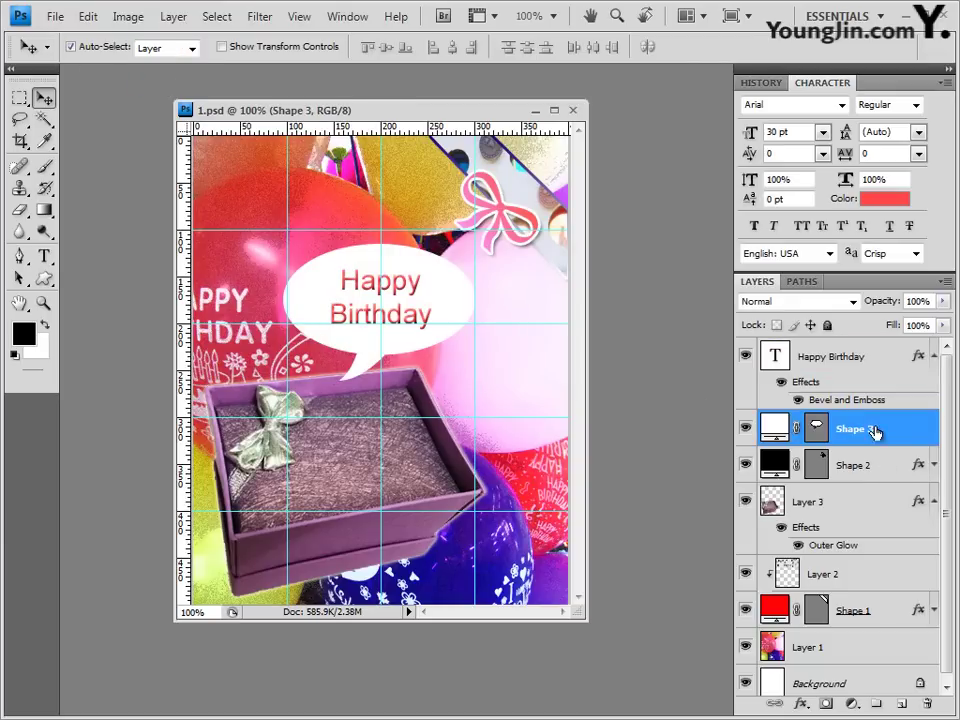
# Step: Turn off automatic layer selection for the Move tool and select the Shape 2, Shape 3 and Happy Birthday layers in turn
pyautogui.click(508, 228)
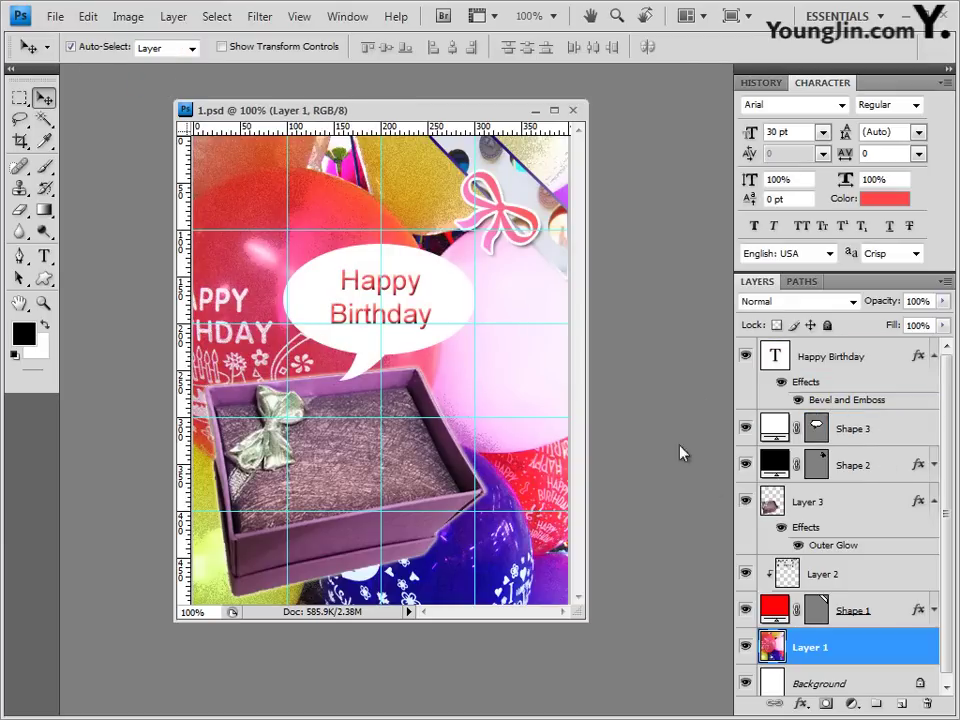
pyautogui.click(70, 47)
pyautogui.click(862, 371)
pyautogui.click(880, 463)
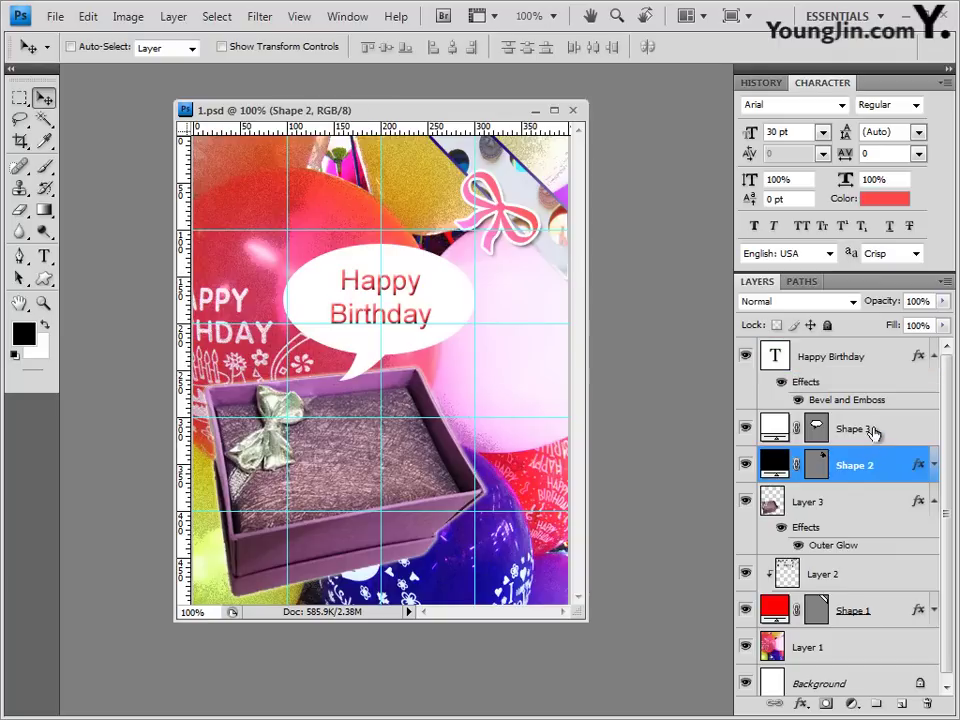
pyautogui.click(872, 430)
pyautogui.click(860, 364)
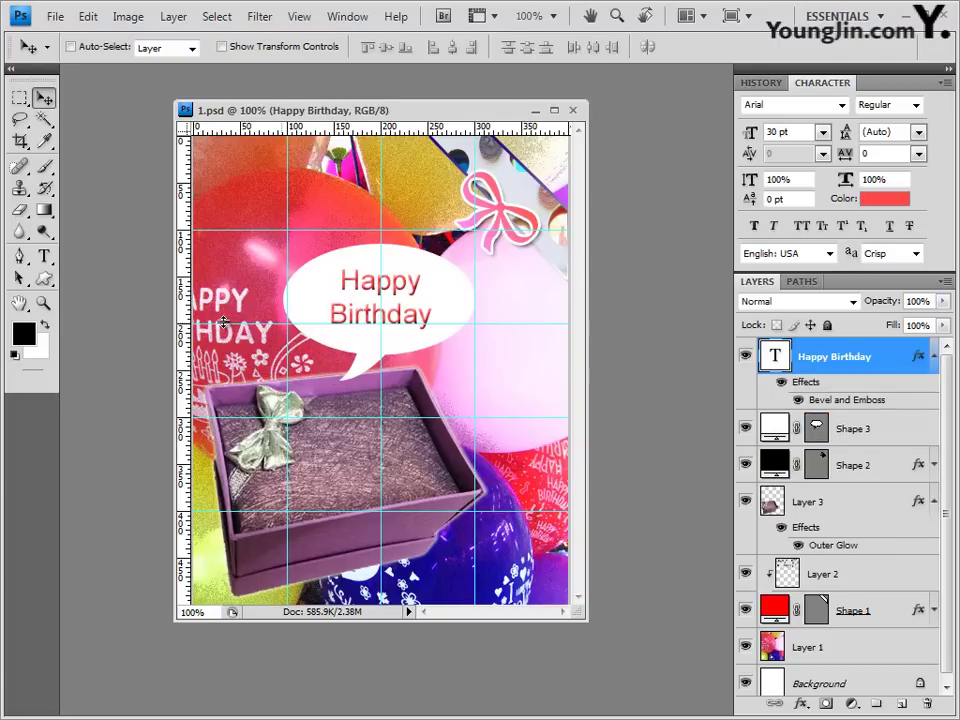
# Step: With automatic selection off, pick the ribbon, the Happy Birthday text and finally the speech bubble directly on the canvas
pyautogui.keyDown('ctrl'); pyautogui.click(503, 220); pyautogui.keyUp('ctrl')
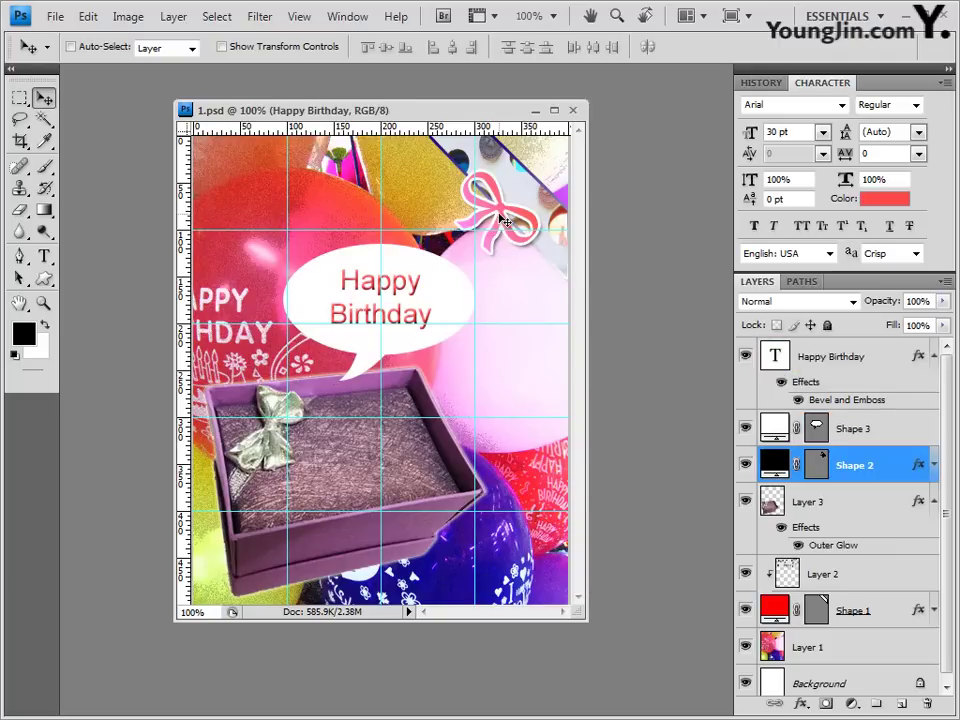
pyautogui.keyDown('ctrl'); pyautogui.click(418, 290); pyautogui.keyUp('ctrl')
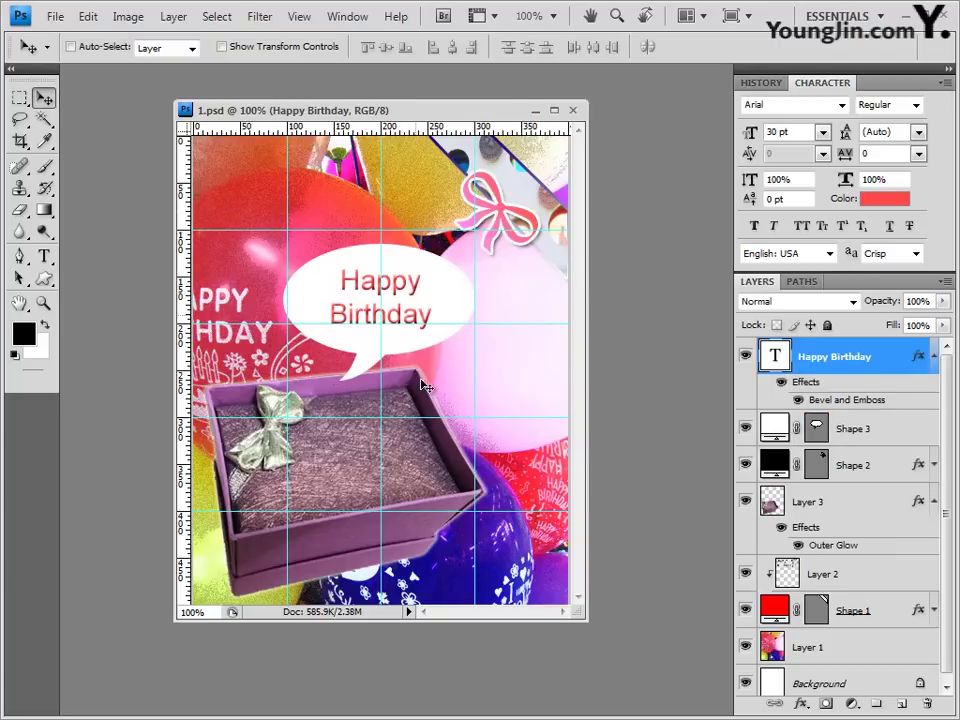
pyautogui.keyDown('ctrl'); pyautogui.click(343, 349); pyautogui.keyUp('ctrl')
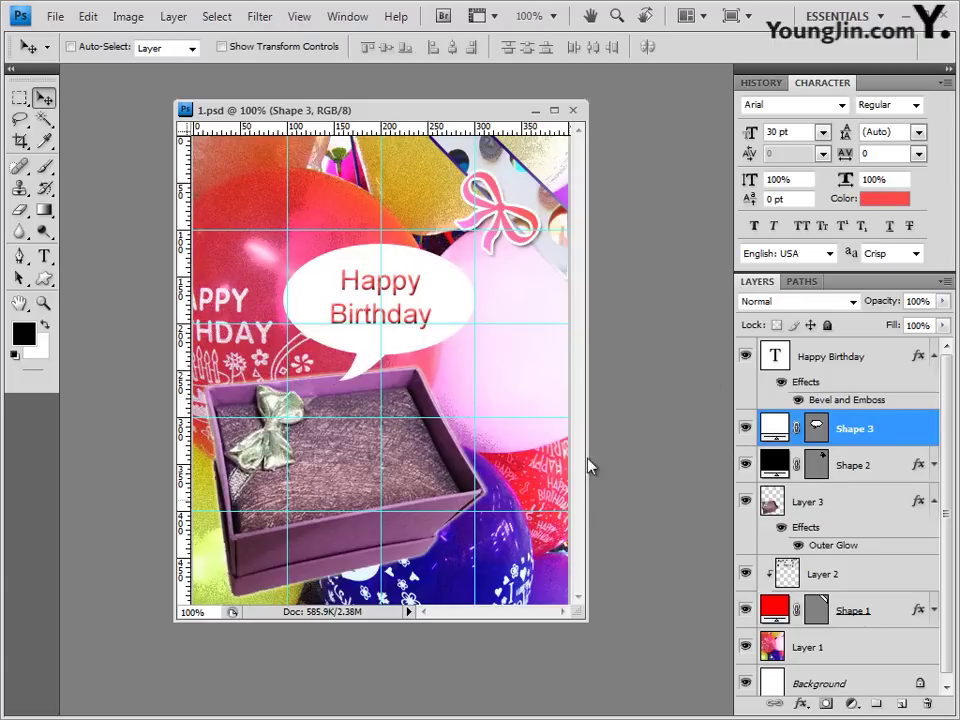
# Step: Set up a JPEG copy in the GTQ folder, named with the examinee number, the examinee's name and the suffix -1
pyautogui.click(55, 16)
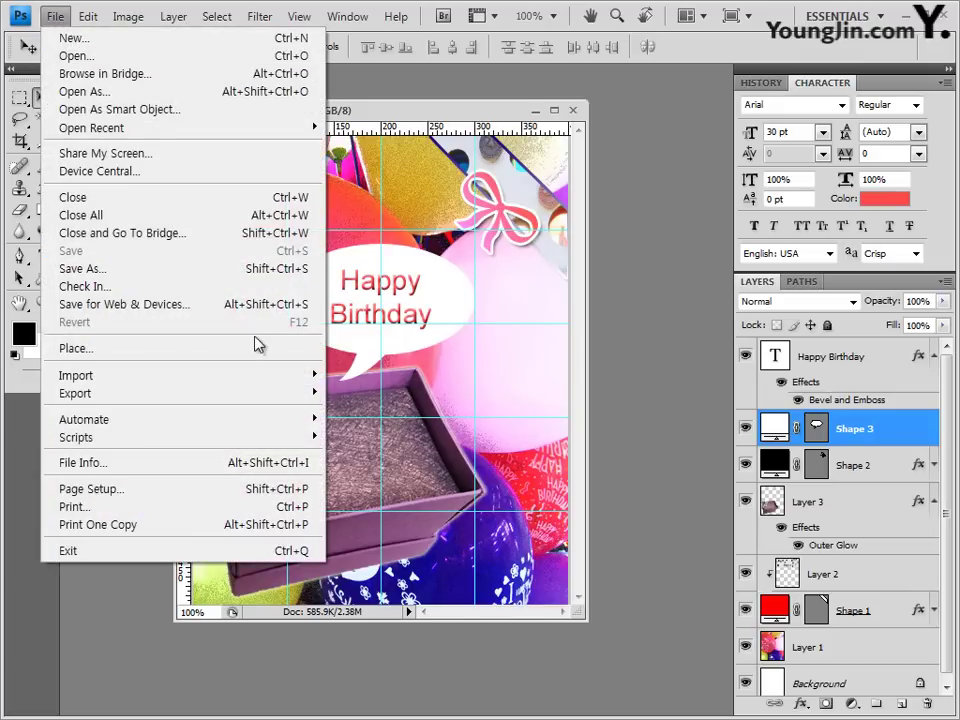
pyautogui.click(130, 278)
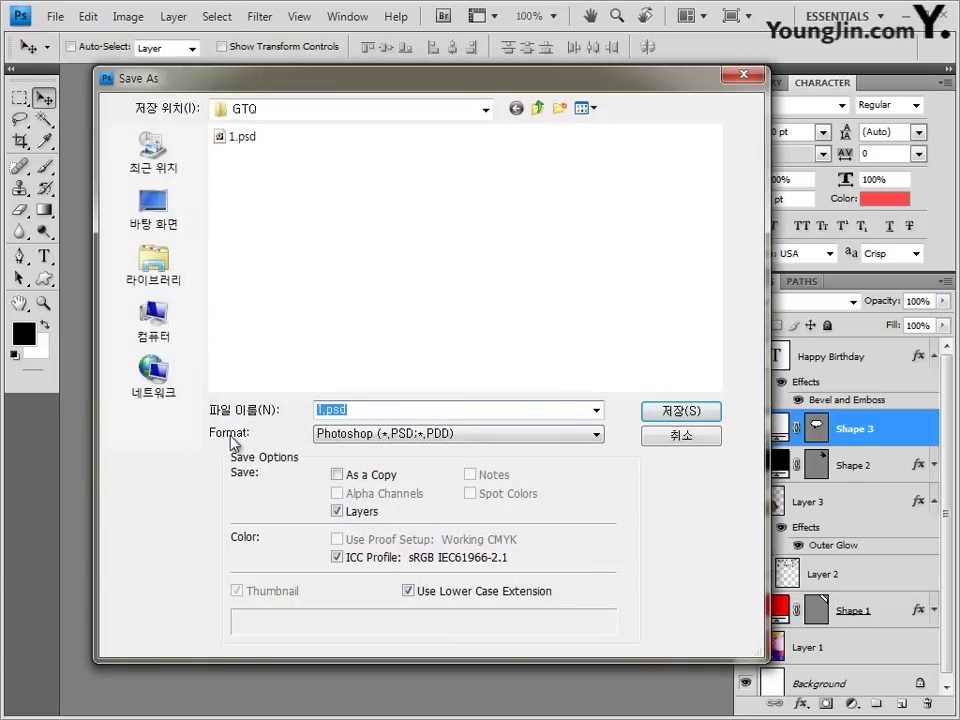
pyautogui.click(432, 433)
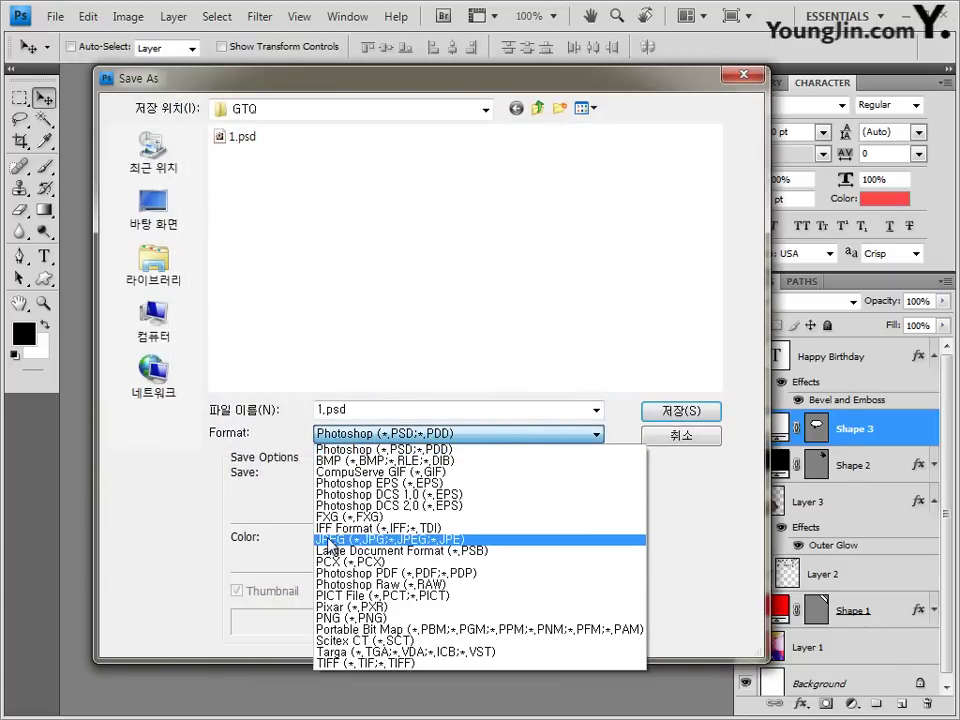
pyautogui.click(335, 540)
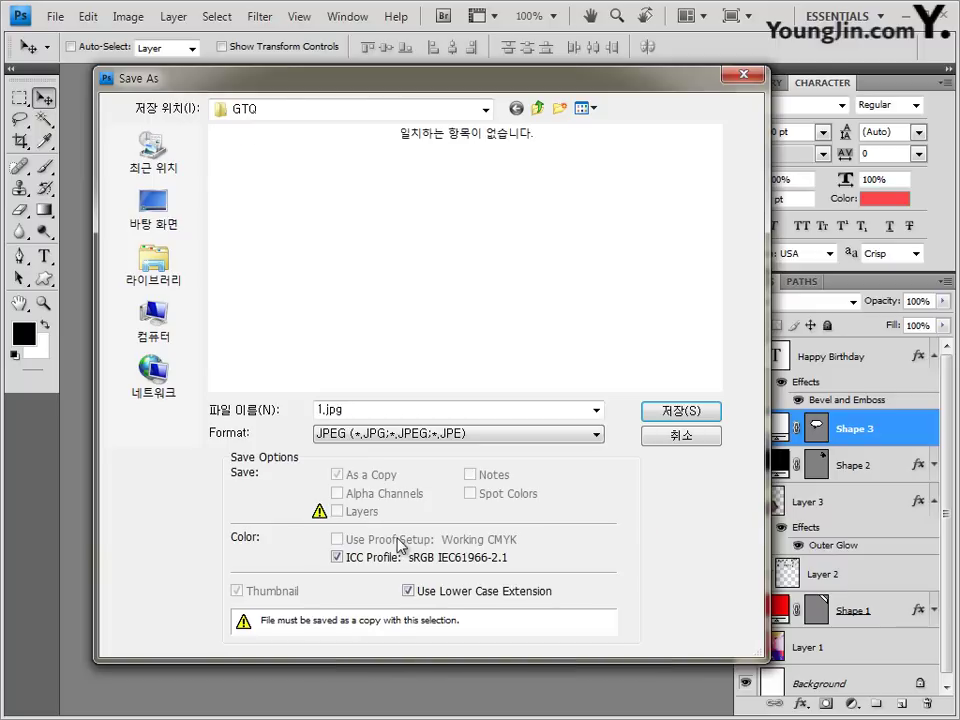
pyautogui.doubleClick(319, 409)
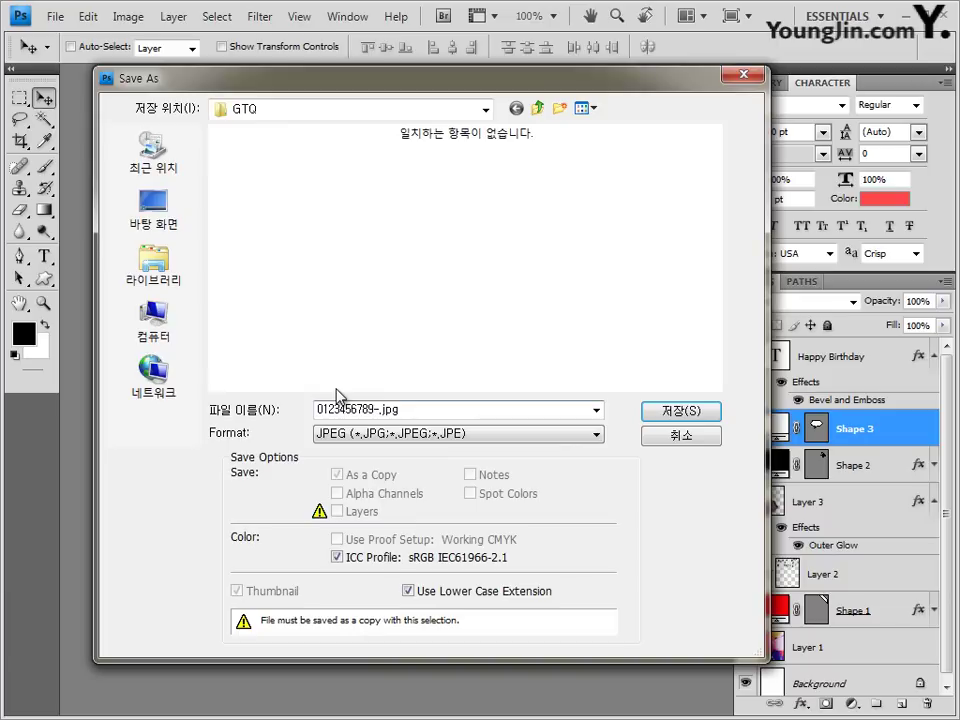
pyautogui.write('홍길동-1')
pyautogui.moveTo(424, 409); pyautogui.dragTo(193, 422)
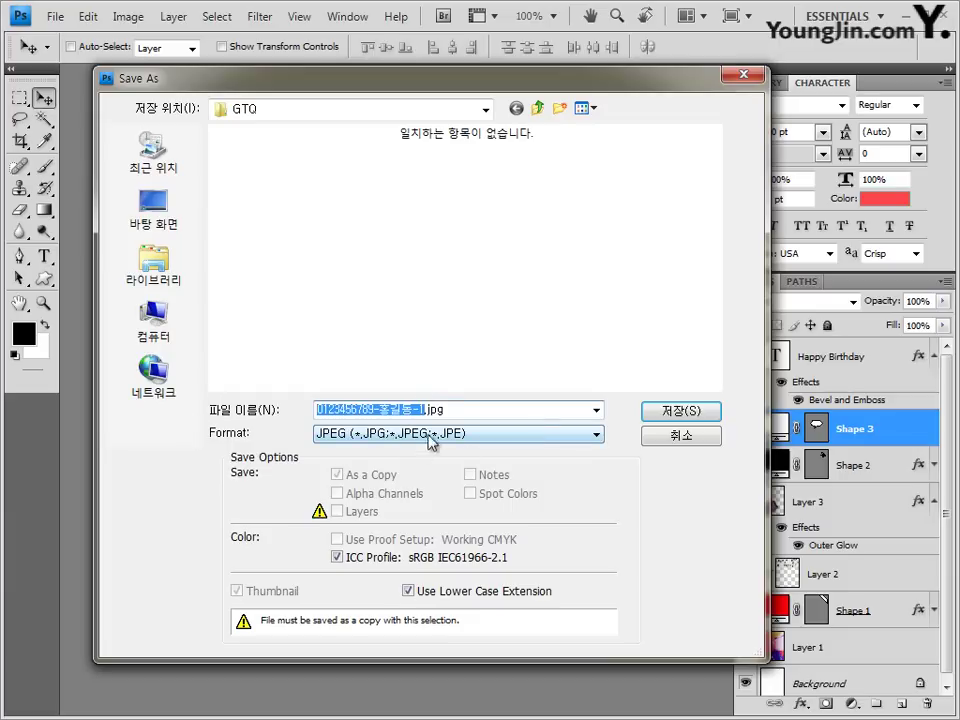
# Step: Save the JPEG copy at maximum quality with the Baseline ("Standard") format option
pyautogui.click(709, 420)
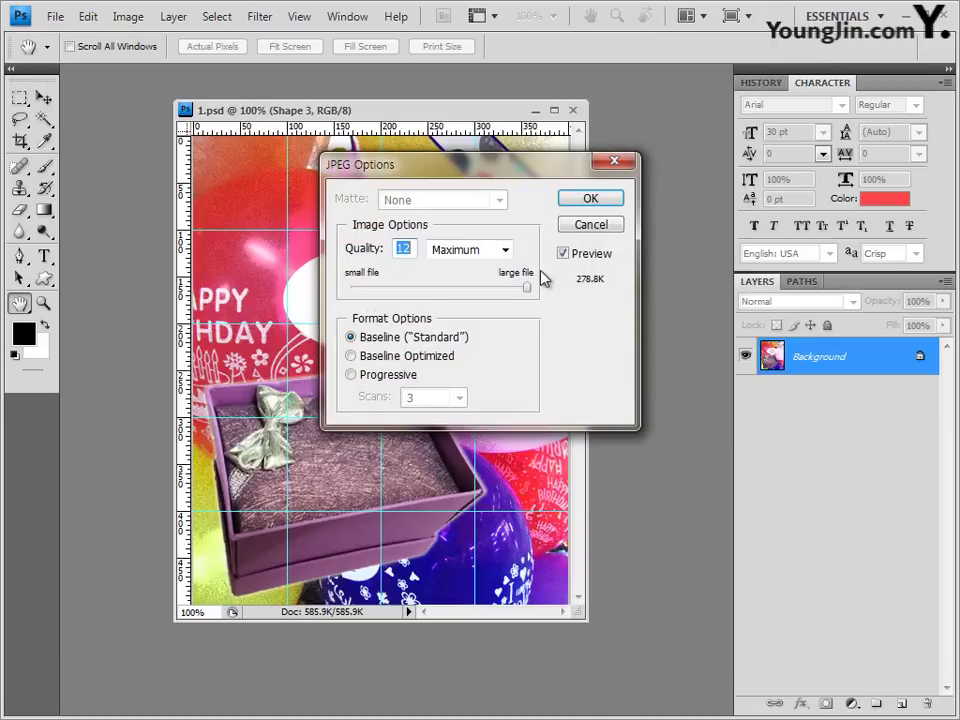
pyautogui.click(451, 289)
pyautogui.moveTo(464, 292); pyautogui.dragTo(549, 297)
pyautogui.click(597, 204)
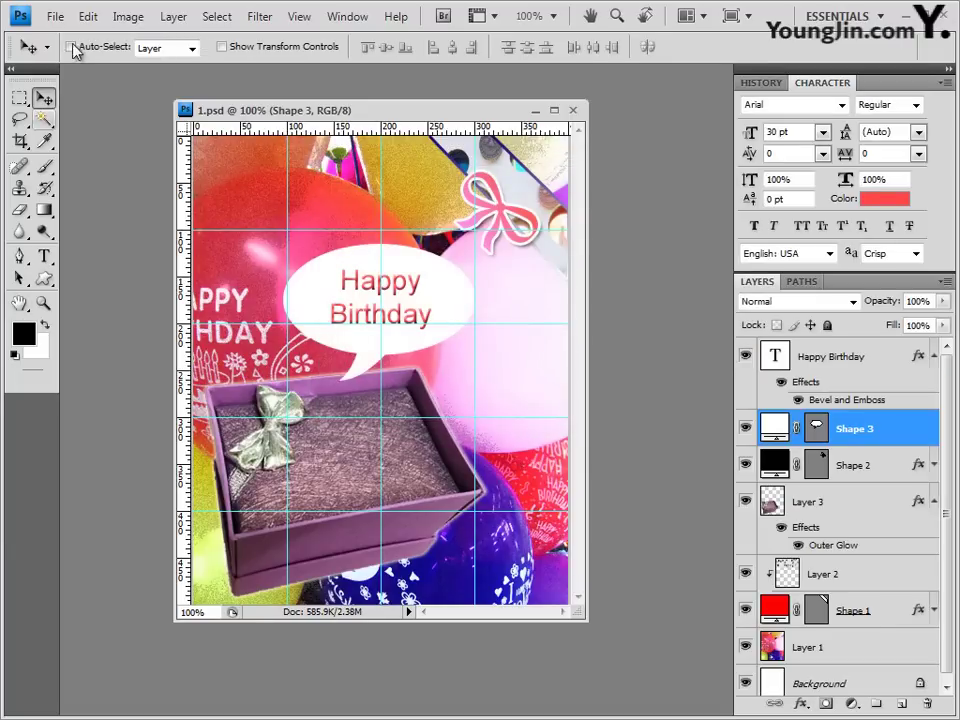
pyautogui.click(56, 17)
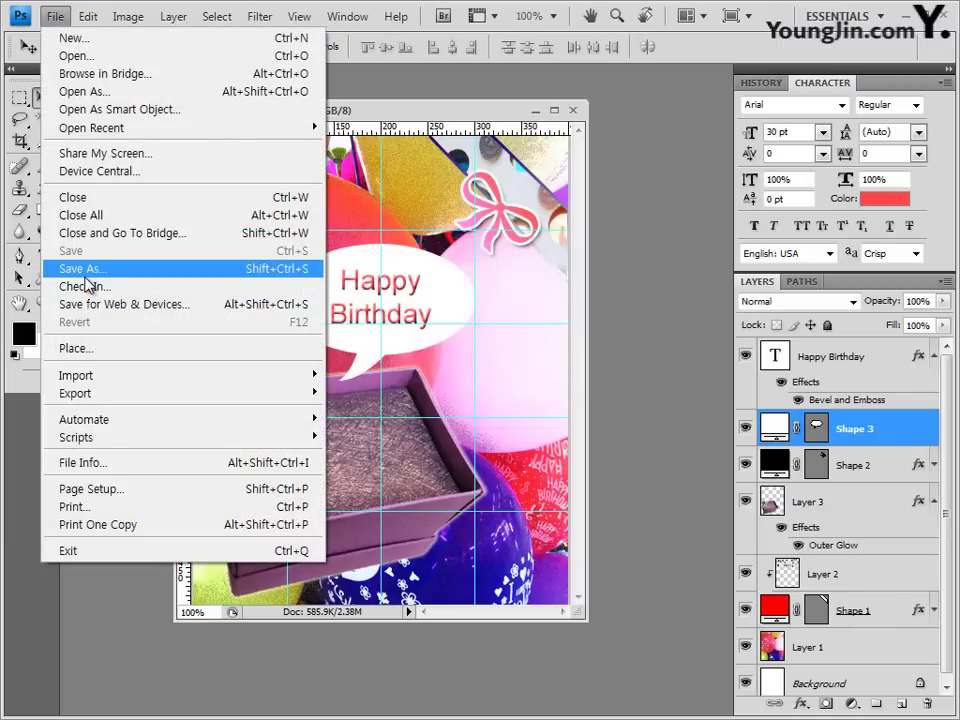
pyautogui.click(422, 117)
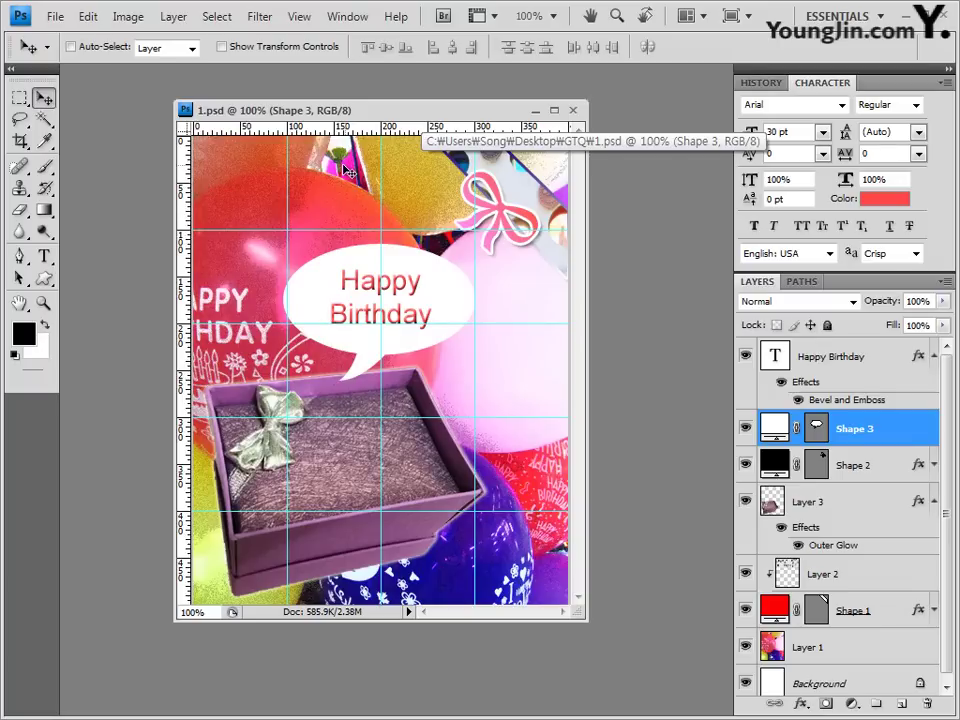
# Step: Resize the image to 40 by 50 pixels with proportions constrained and Bicubic resampling
pyautogui.click(129, 17)
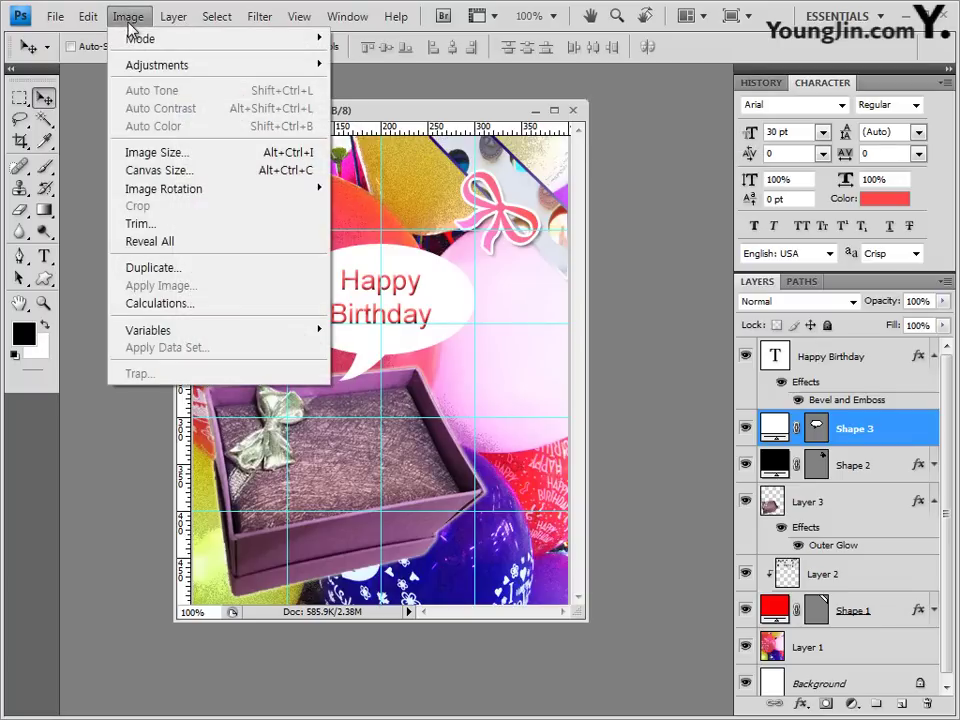
pyautogui.click(150, 157)
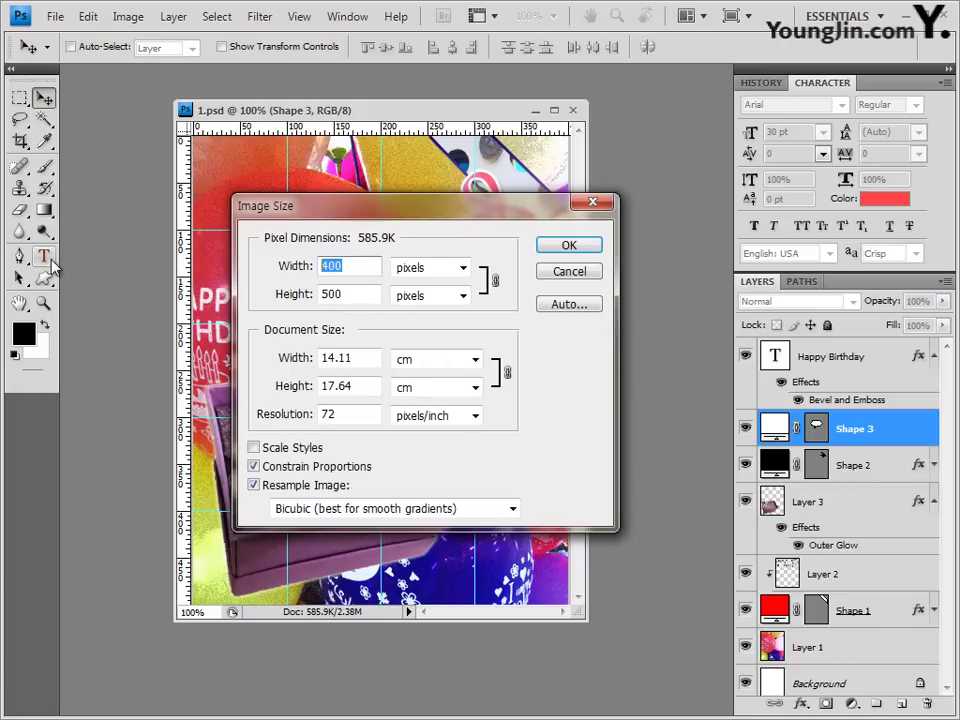
pyautogui.write('40')
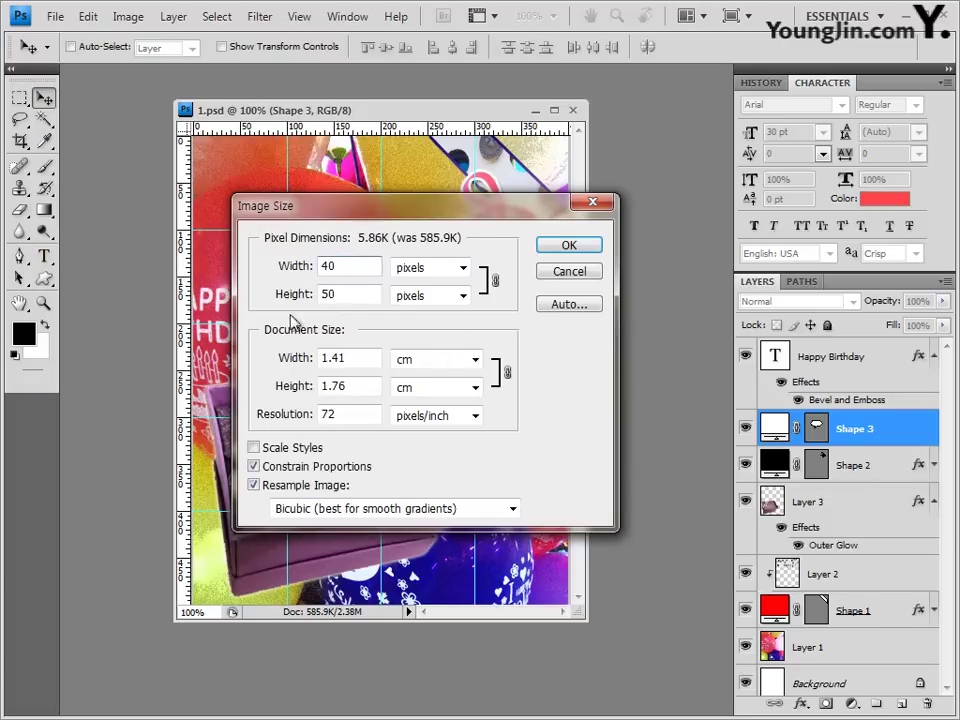
pyautogui.press('Tab')
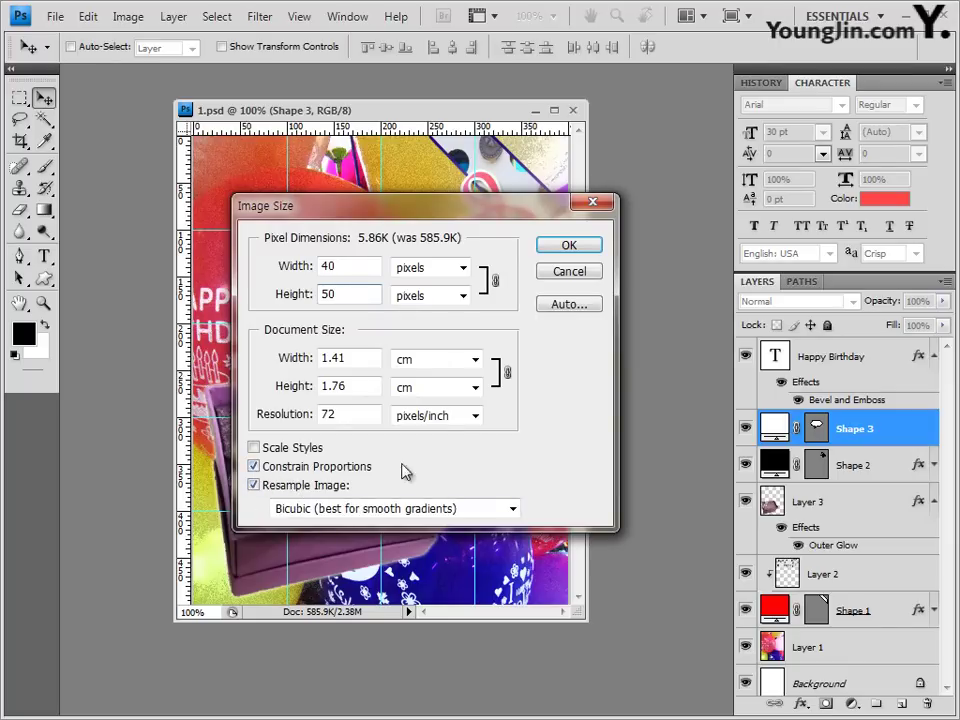
pyautogui.click(584, 246)
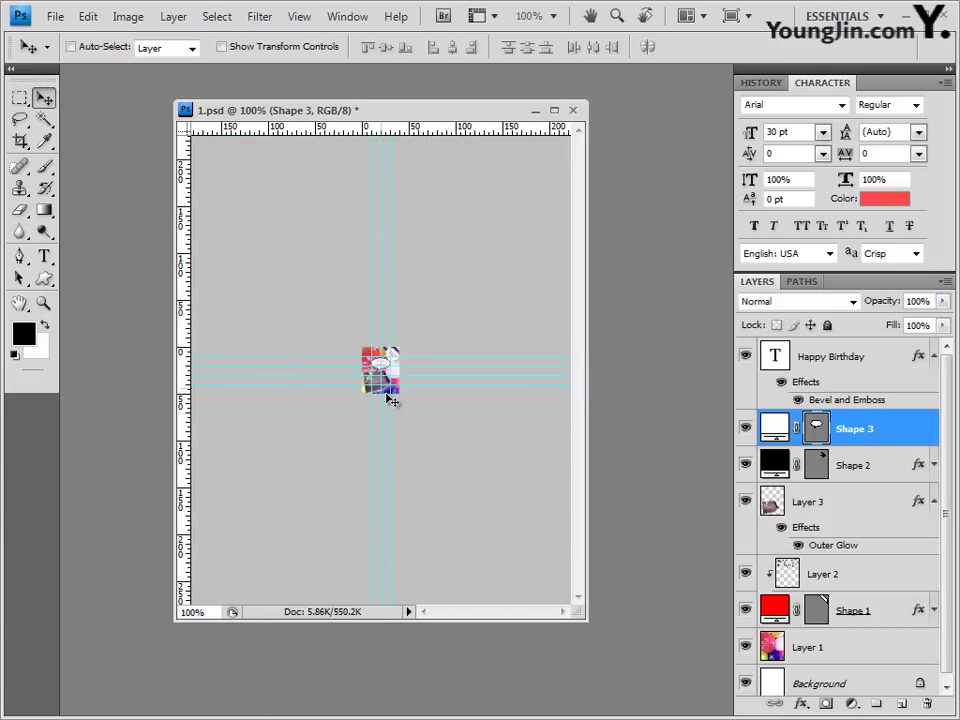
# Step: Start saving the resized document under a new name, reusing the file name of the existing JPEG in the GTQ folder
pyautogui.click(55, 16)
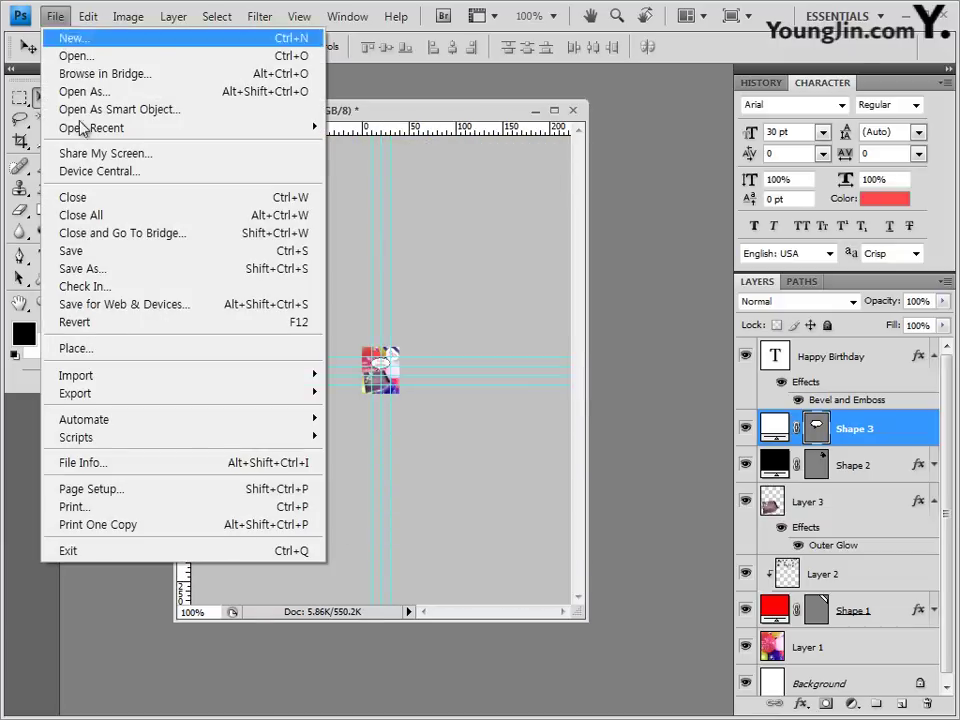
pyautogui.click(85, 270)
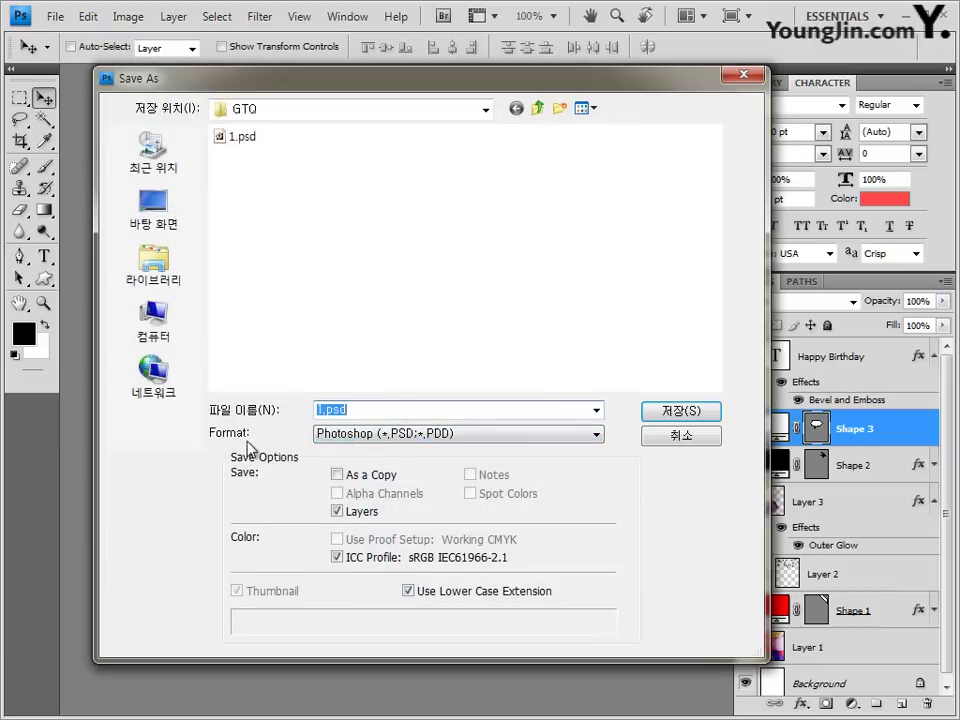
pyautogui.click(388, 432)
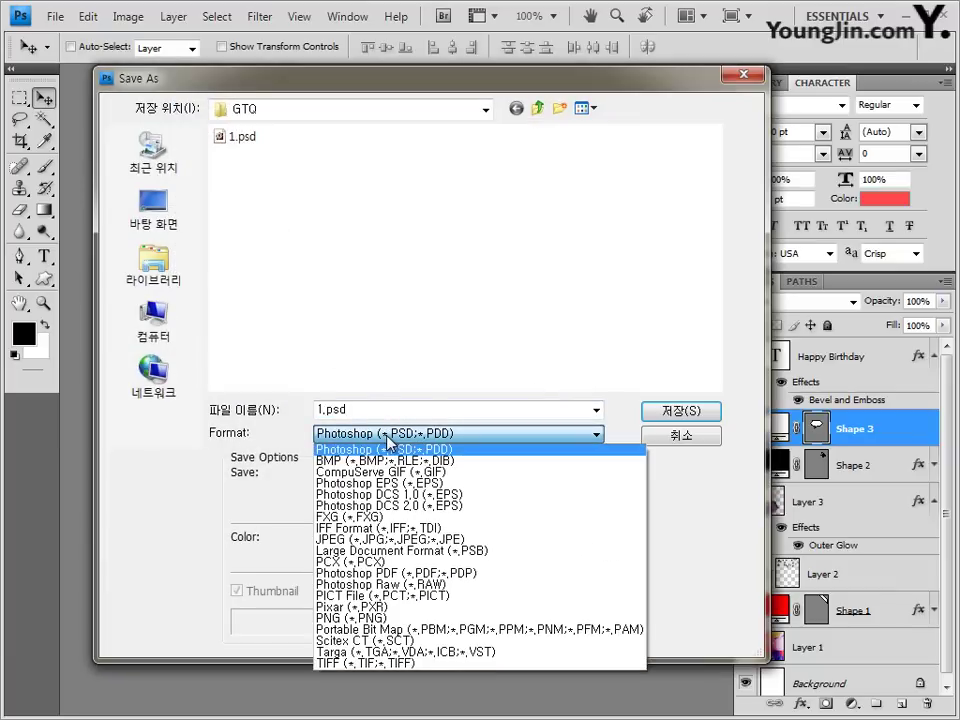
pyautogui.click(342, 410)
pyautogui.click(326, 434)
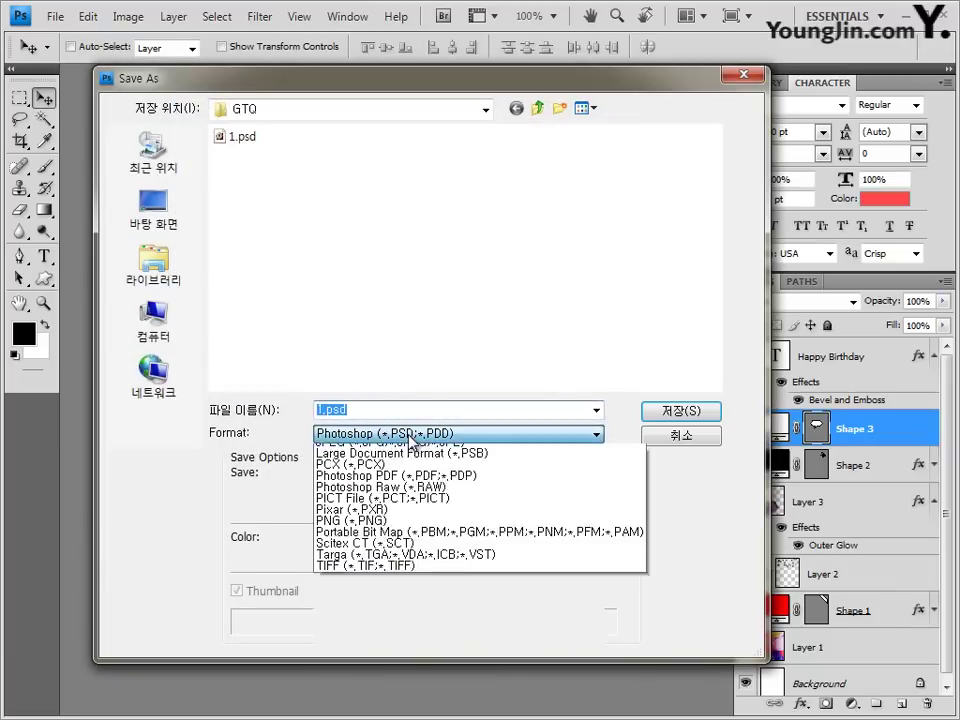
pyautogui.click(390, 539)
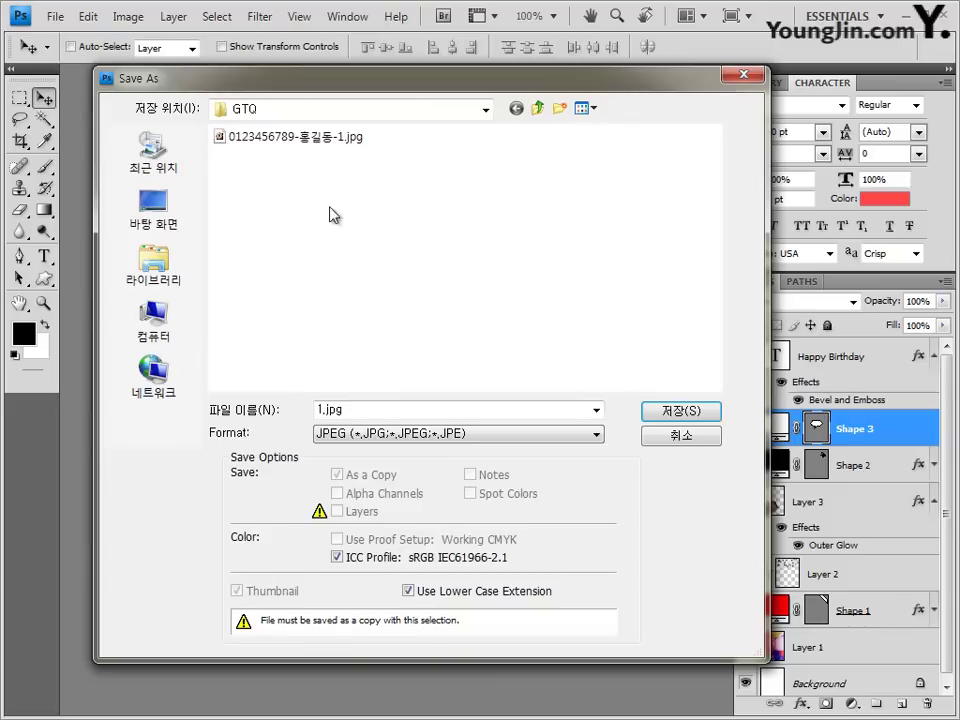
pyautogui.click(330, 143)
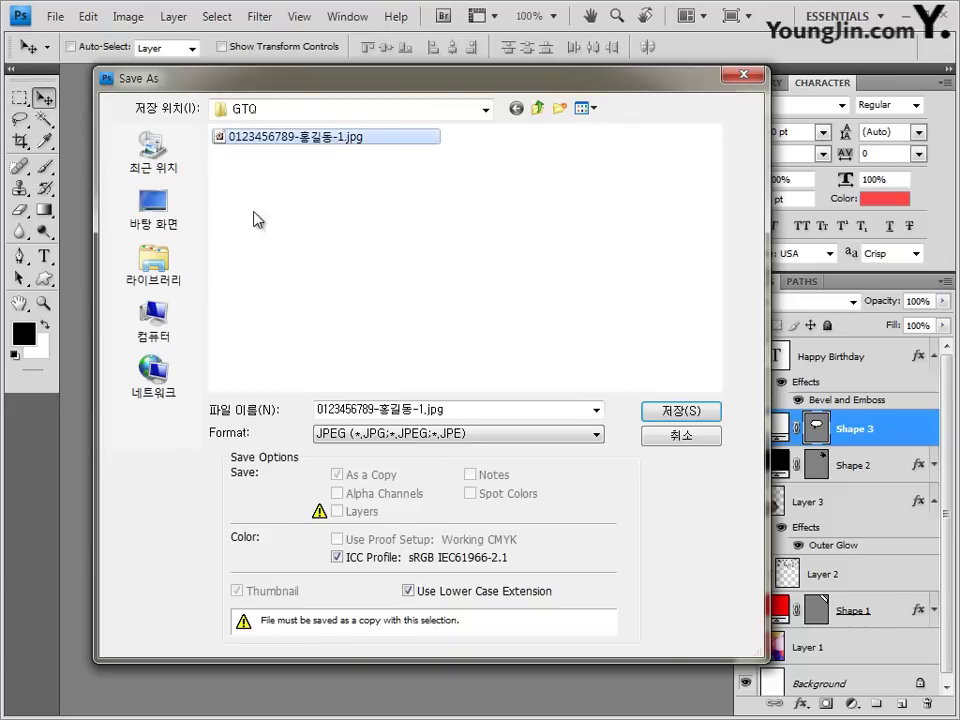
# Step: Save the resized document in Photoshop format with Maximize compatibility enabled, and close it
pyautogui.click(345, 434)
pyautogui.click(365, 450)
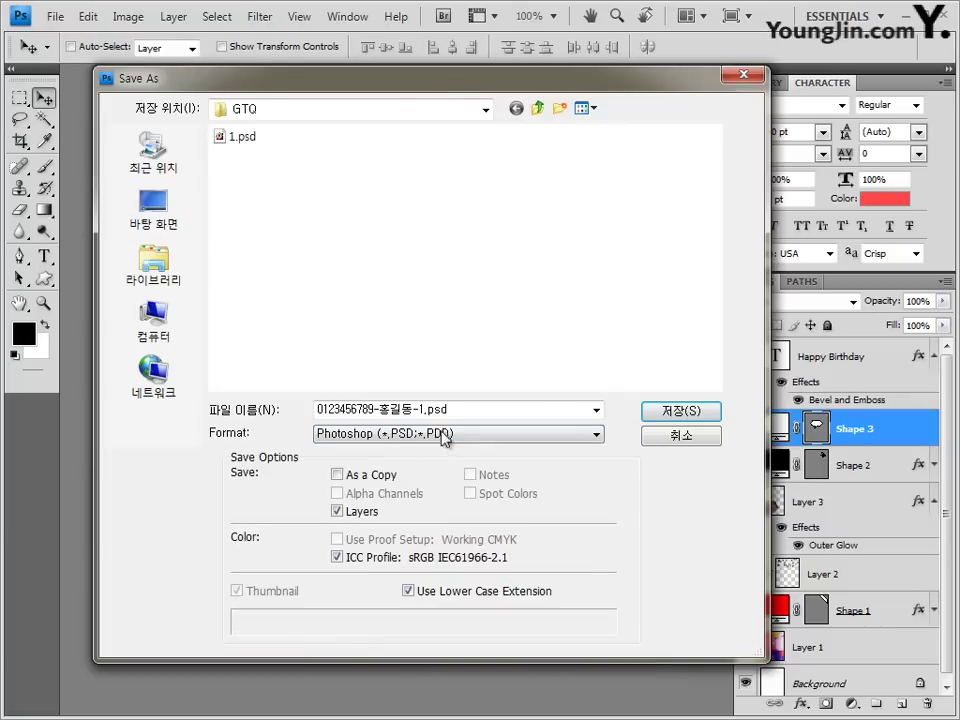
pyautogui.doubleClick(460, 409)
pyautogui.moveTo(466, 413); pyautogui.dragTo(422, 410)
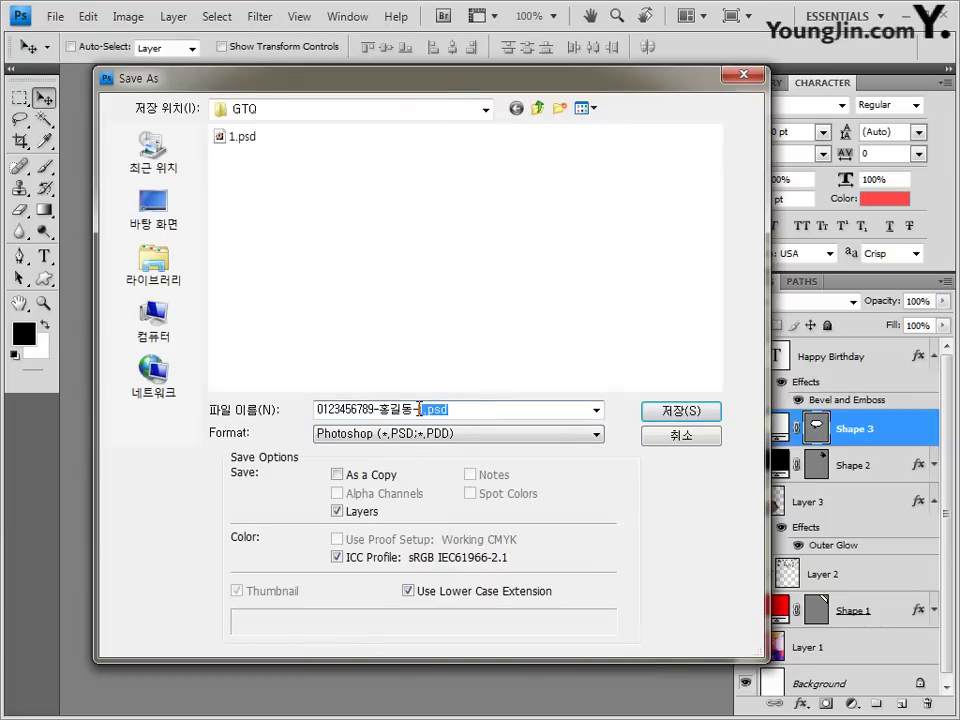
pyautogui.click(670, 410)
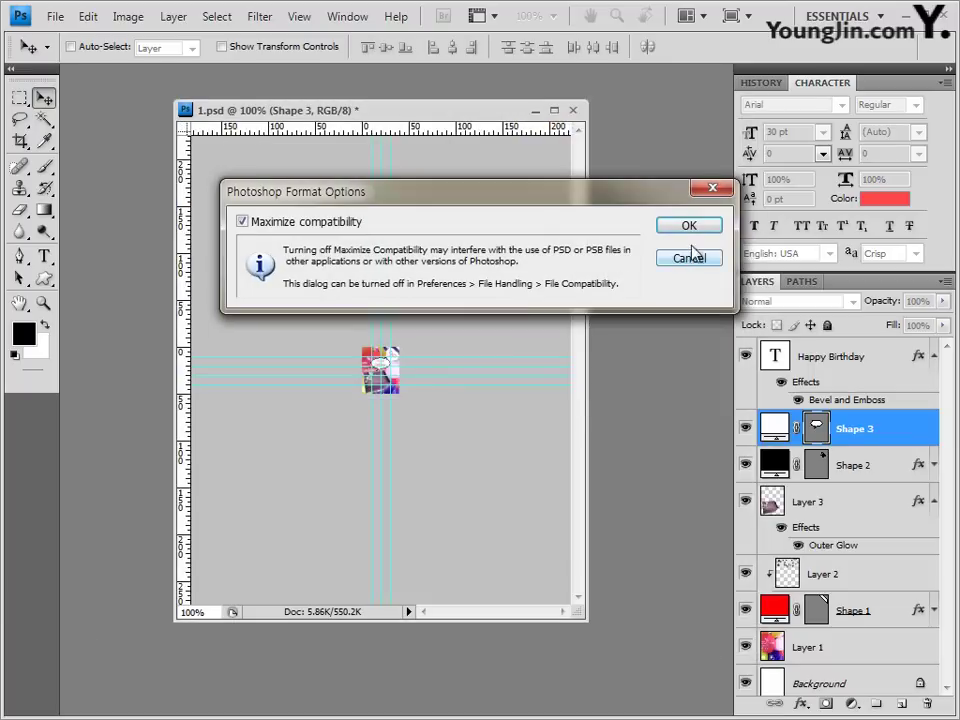
pyautogui.click(683, 224)
pyautogui.click(573, 110)
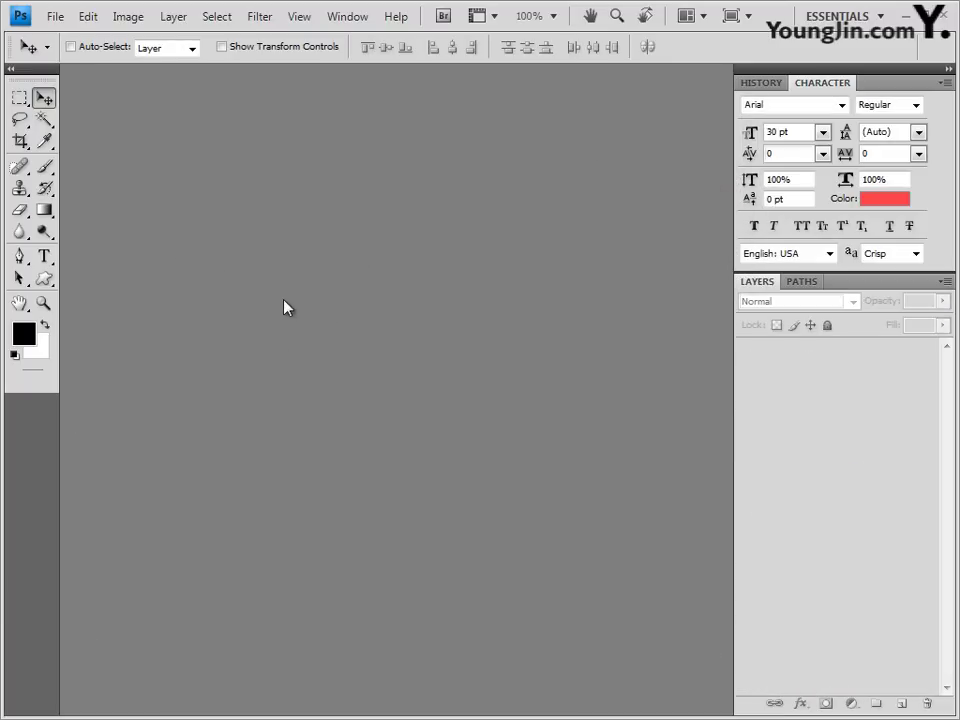
# Step: Check the GTQ folder for the original 1.psd and the renamed JPEG and PSD submission files
pyautogui.doubleClick(285, 306)
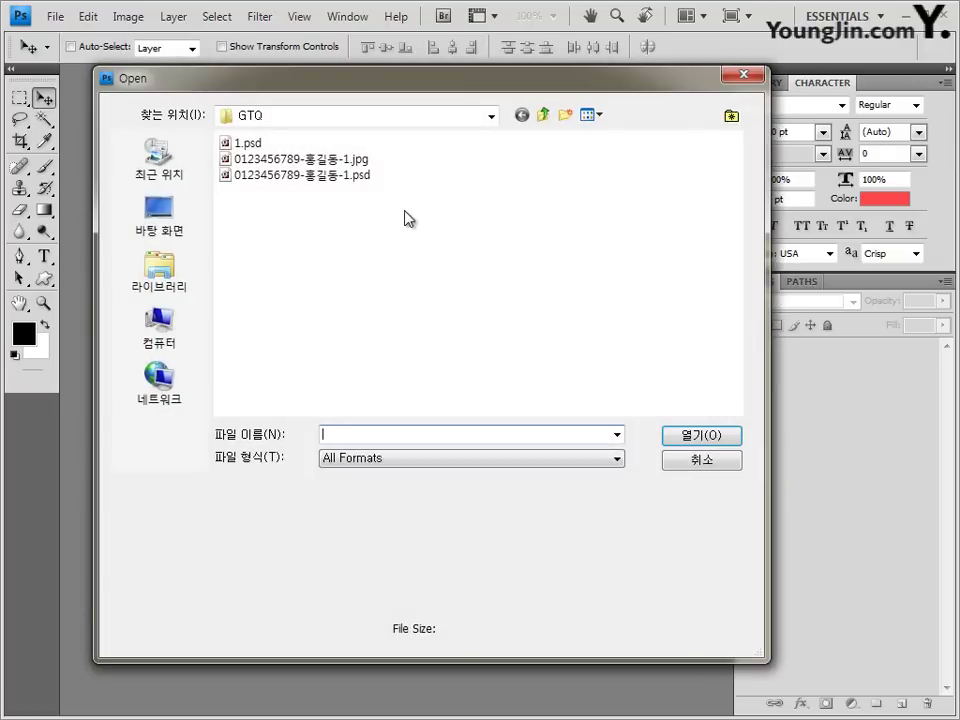
pyautogui.click(303, 145)
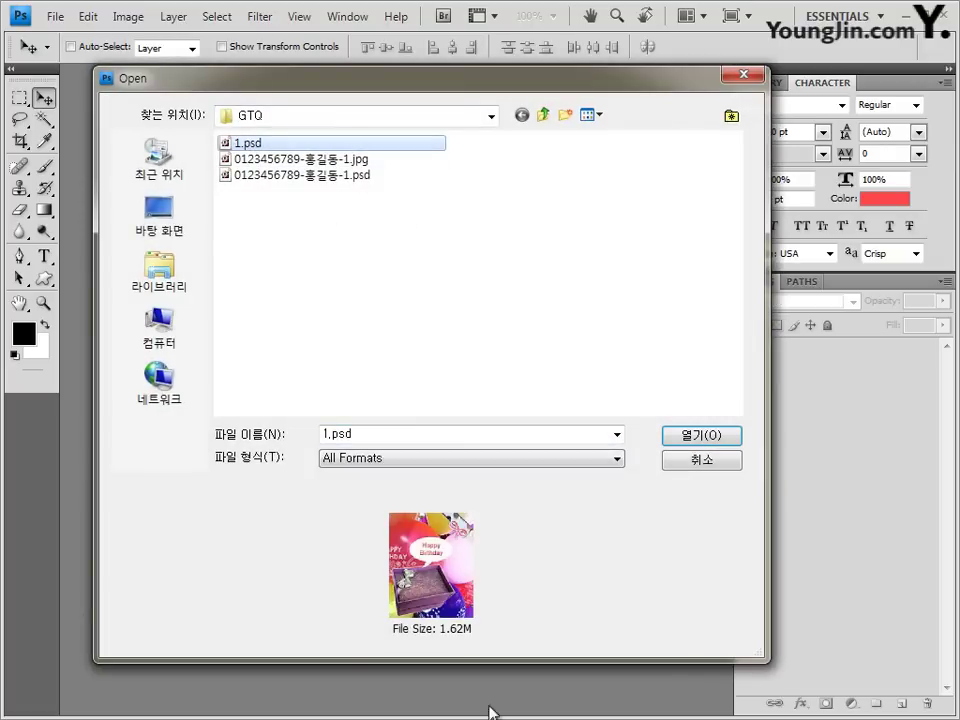
pyautogui.moveTo(420, 218); pyautogui.dragTo(218, 155)
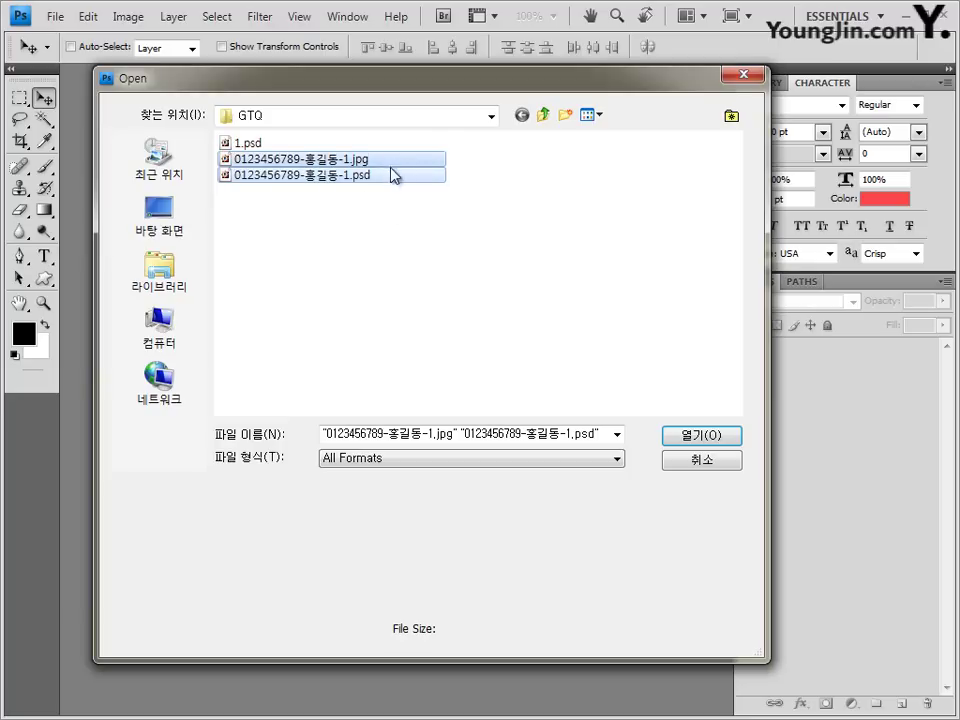
pyautogui.click(414, 229)
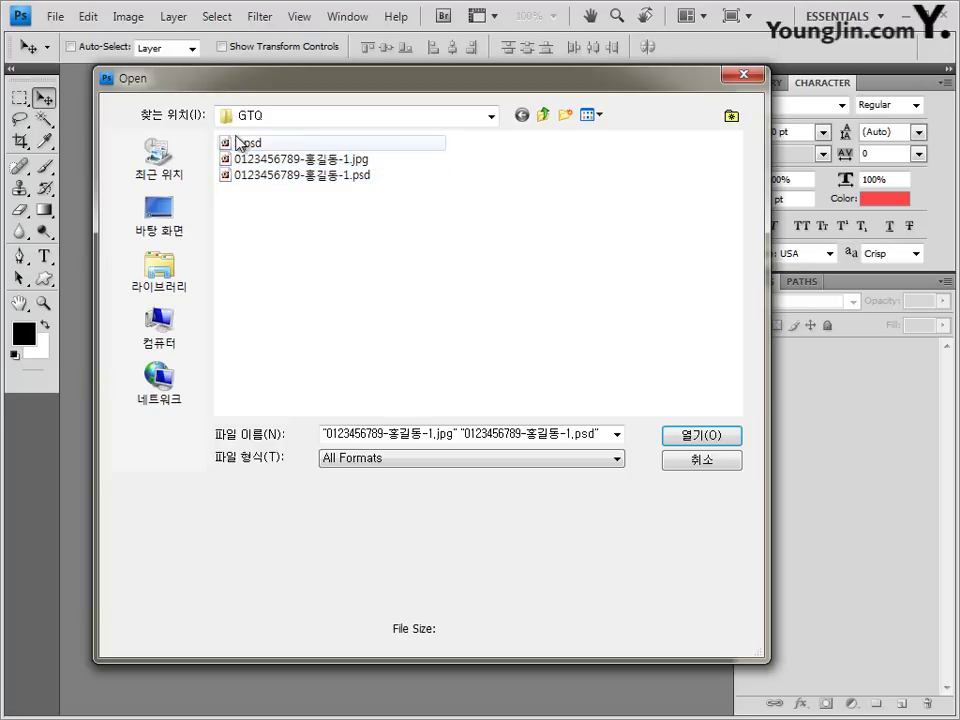
# Step: Open 1.psd from the GTQ folder to check that the original layered composition is intact, and close it
pyautogui.click(238, 143)
pyautogui.click(700, 435)
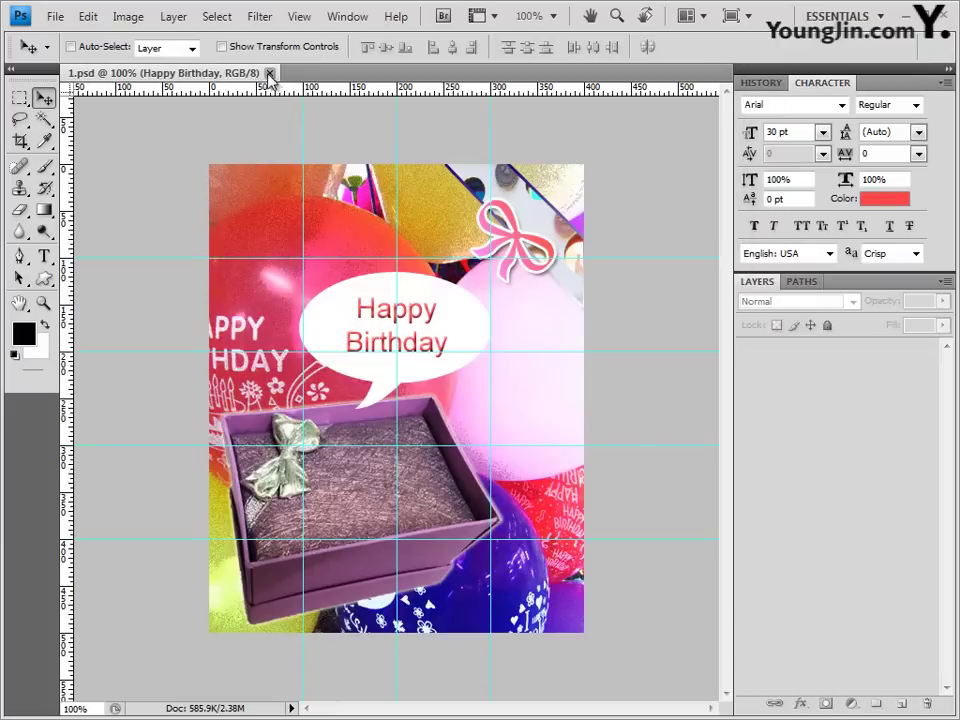
pyautogui.click(270, 74)
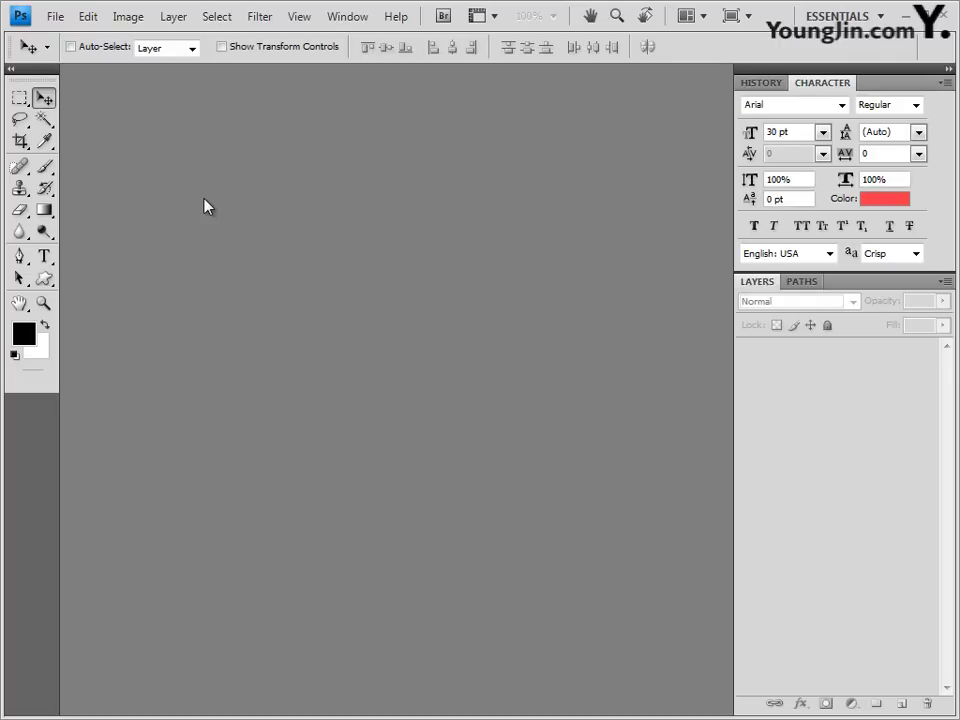
# Step: Create a new 400 × 500 pixel document at 72 pixels/inch in 8-bit RGB Color with a white background
pyautogui.hotkey('ctrl', 'n')
pyautogui.doubleClick(303, 253)
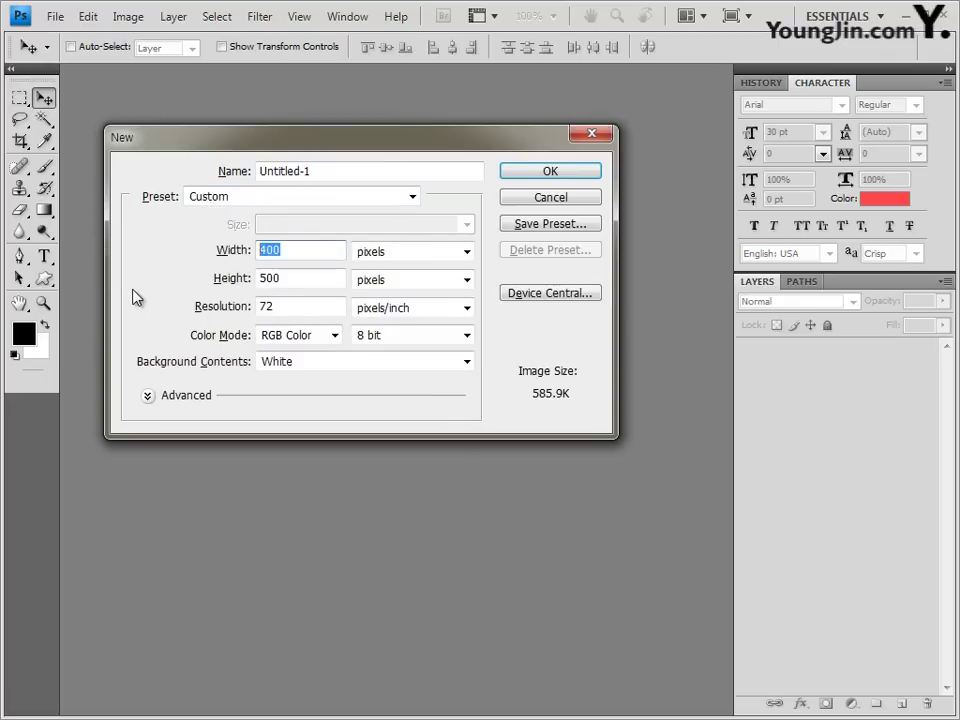
pyautogui.click(587, 173)
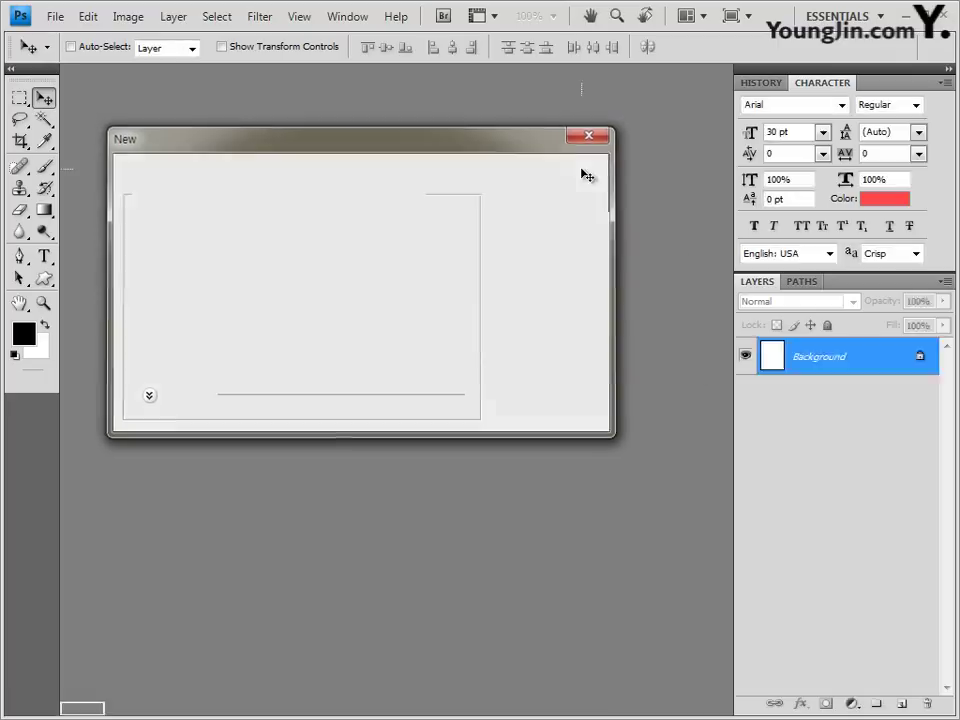
# Step: Save the blank document as 2 in Photoshop format in the GTQ folder and float it in its own window
pyautogui.click(55, 17)
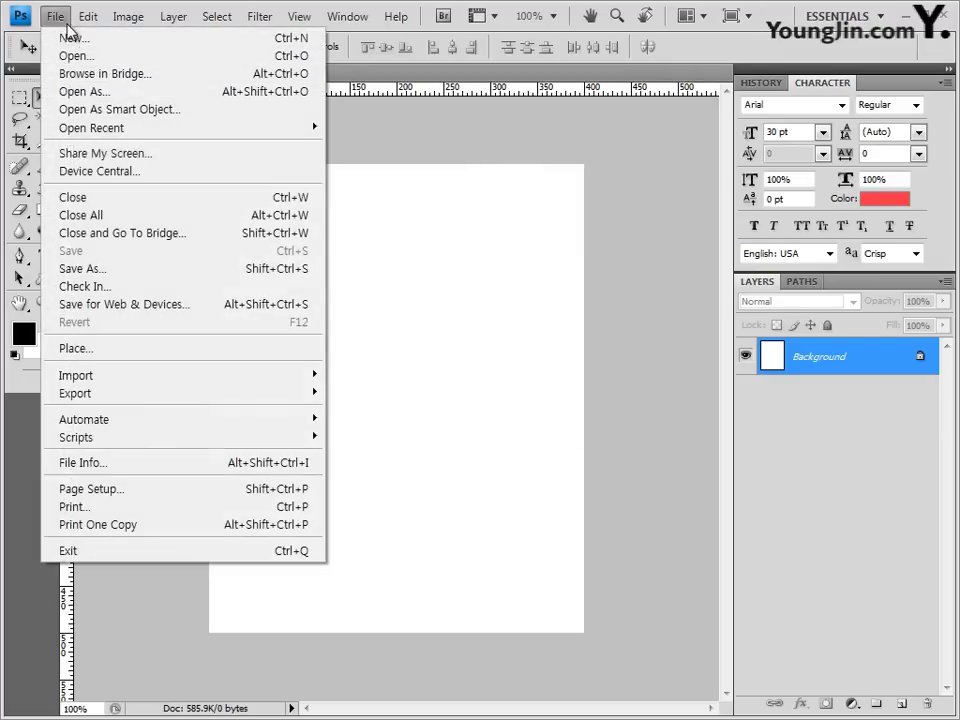
pyautogui.click(83, 269)
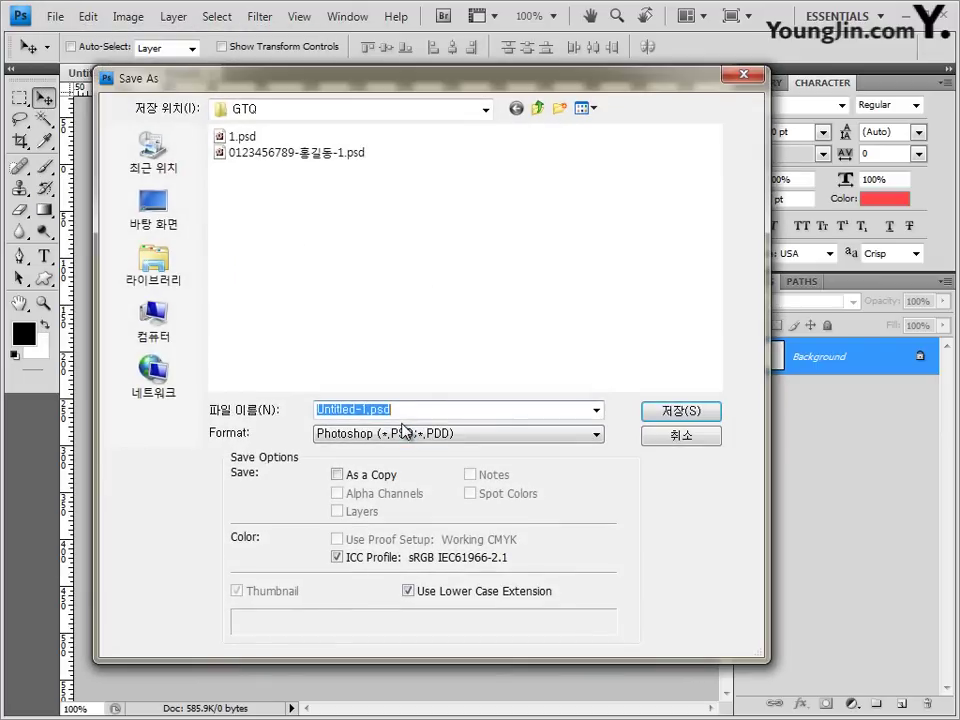
pyautogui.write('2')
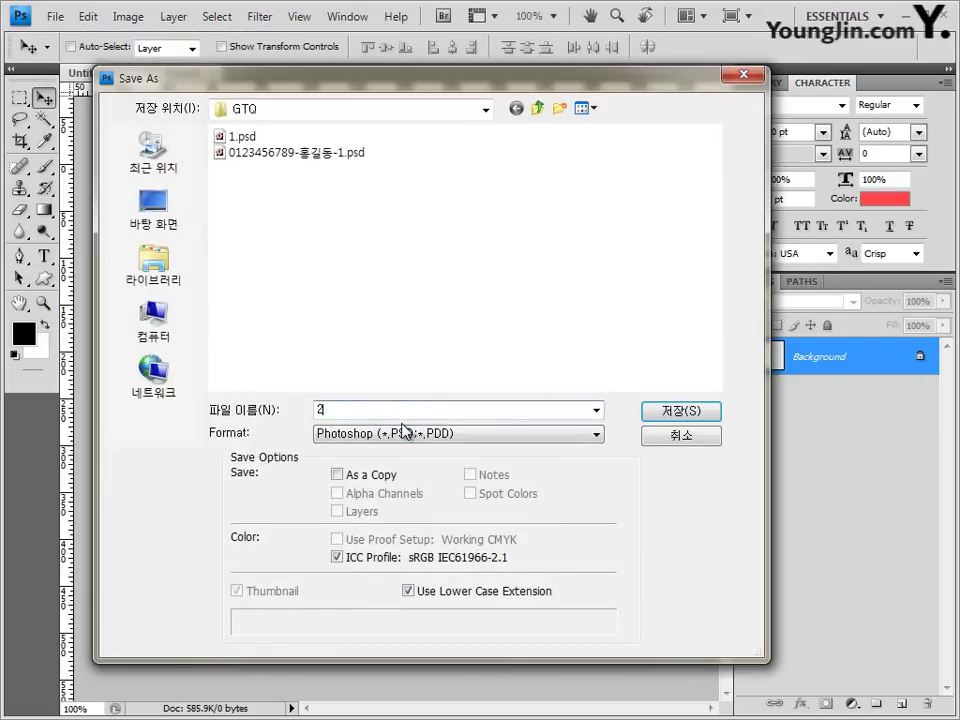
pyautogui.click(690, 412)
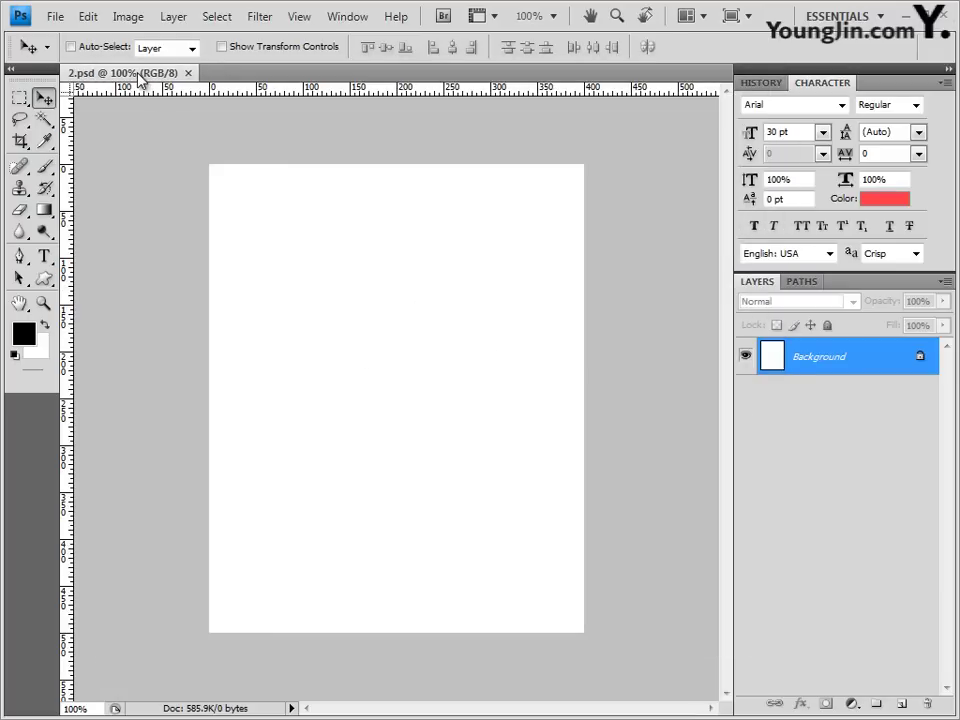
pyautogui.moveTo(143, 83); pyautogui.dragTo(243, 166)
pyautogui.click(300, 17)
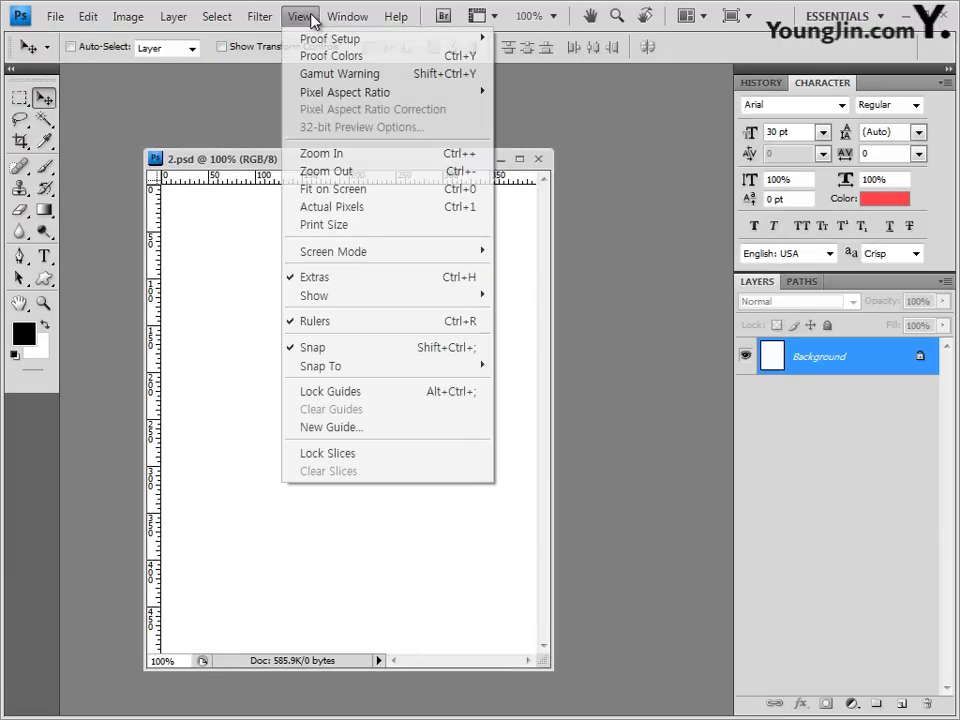
pyautogui.press('Escape')
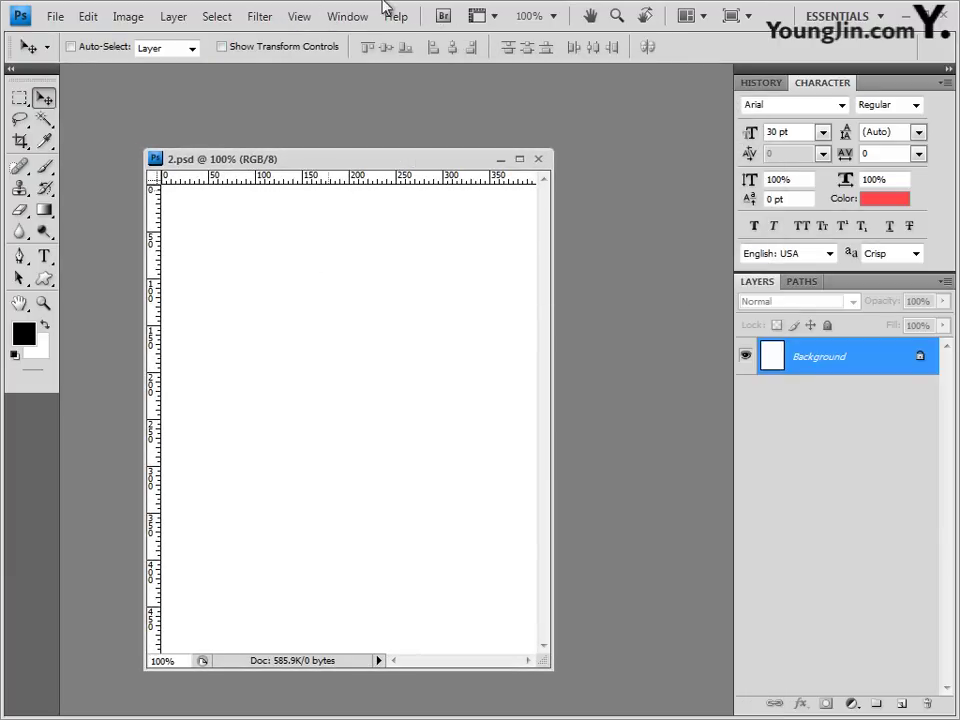
pyautogui.click(317, 18)
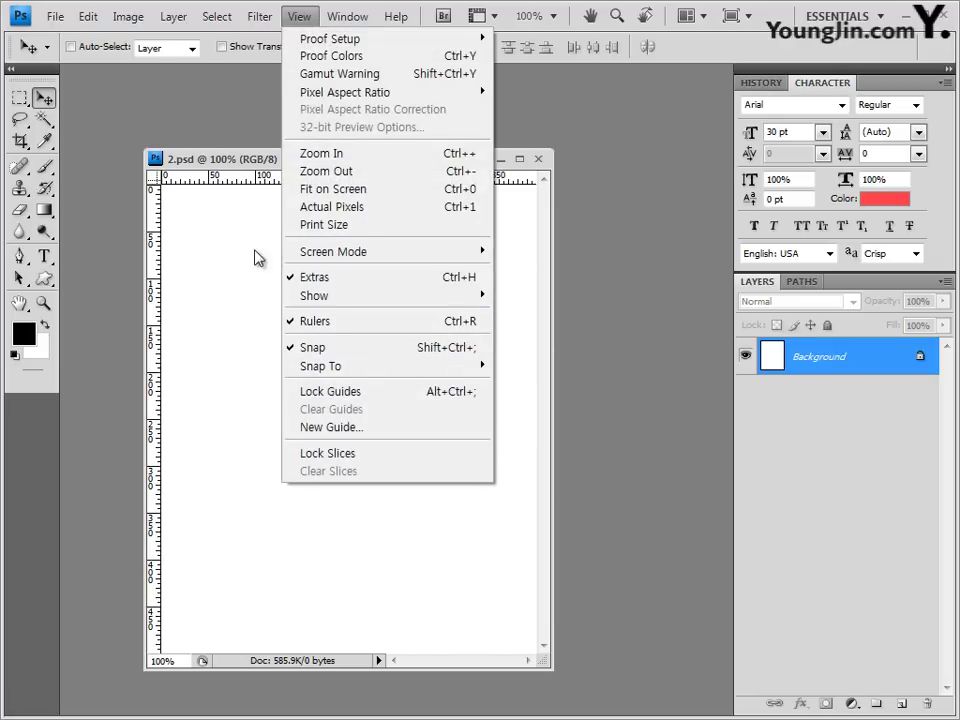
pyautogui.click(245, 166)
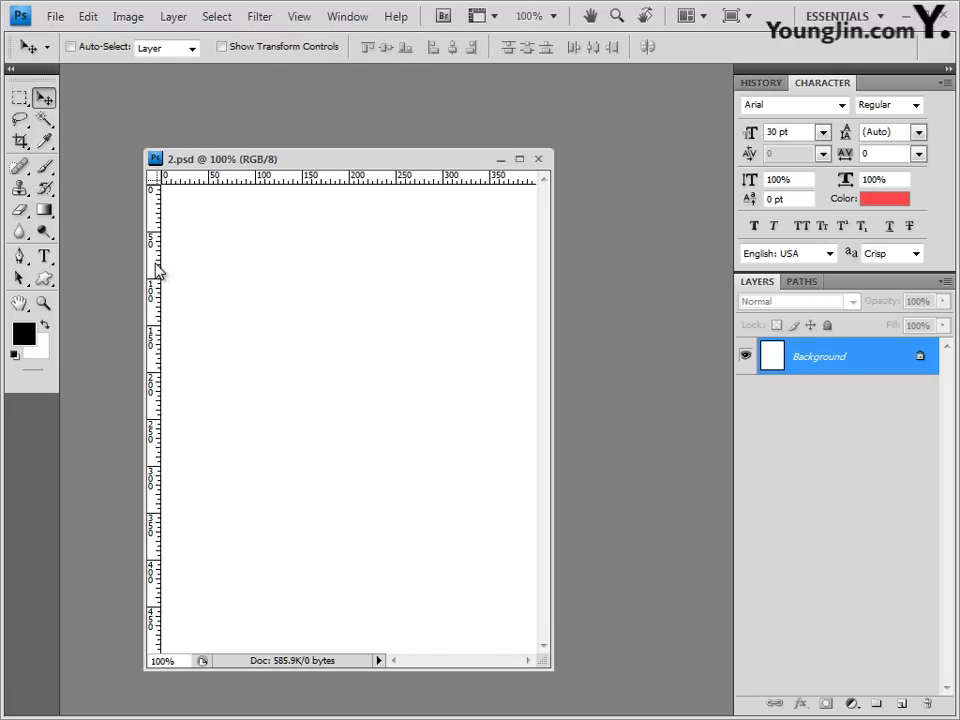
# Step: Place vertical guides at 100, 200 and 300 pixels and horizontal guides at 100, 200, 300 and 400 pixels, and save the document
pyautogui.moveTo(155, 270); pyautogui.dragTo(350, 255)
pyautogui.moveTo(155, 312); pyautogui.dragTo(442, 288)
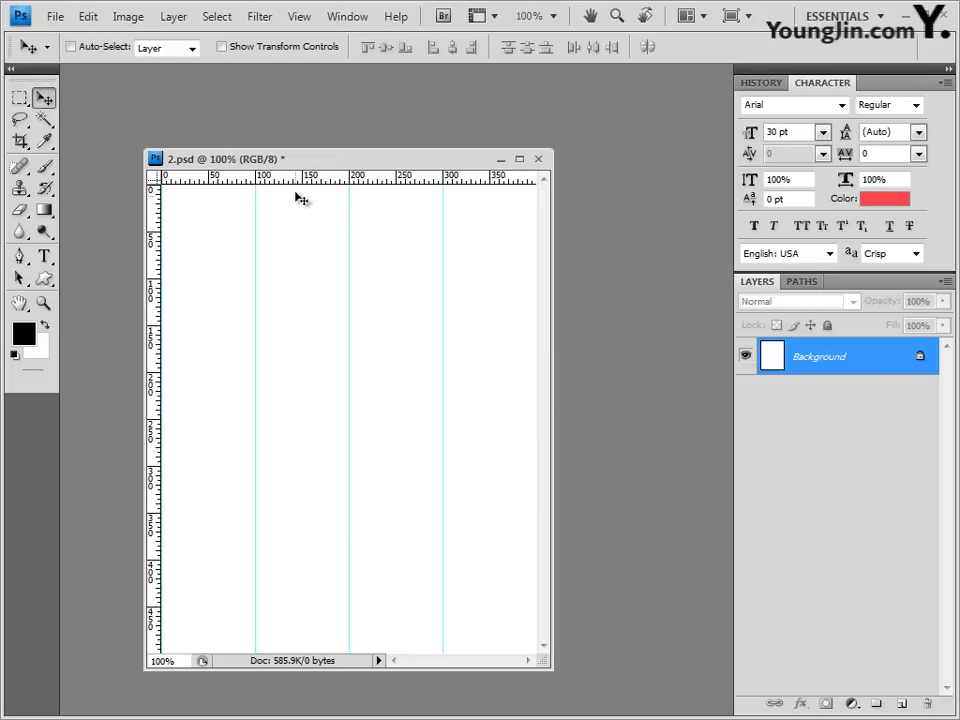
pyautogui.moveTo(296, 178); pyautogui.dragTo(309, 561)
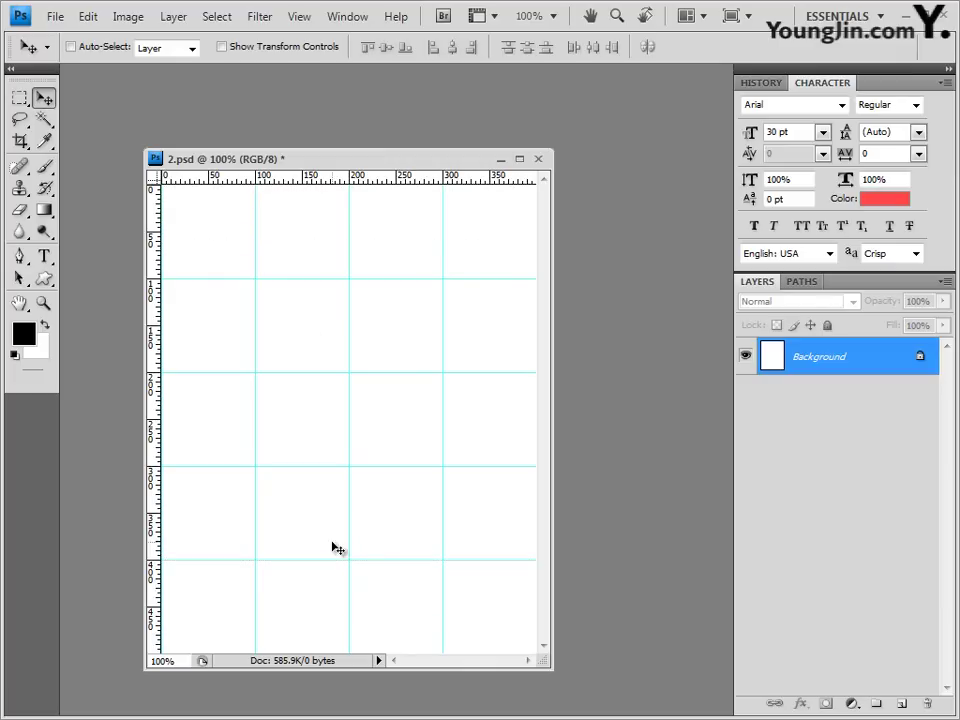
pyautogui.click(53, 17)
pyautogui.click(93, 255)
pyautogui.moveTo(463, 161); pyautogui.dragTo(469, 141)
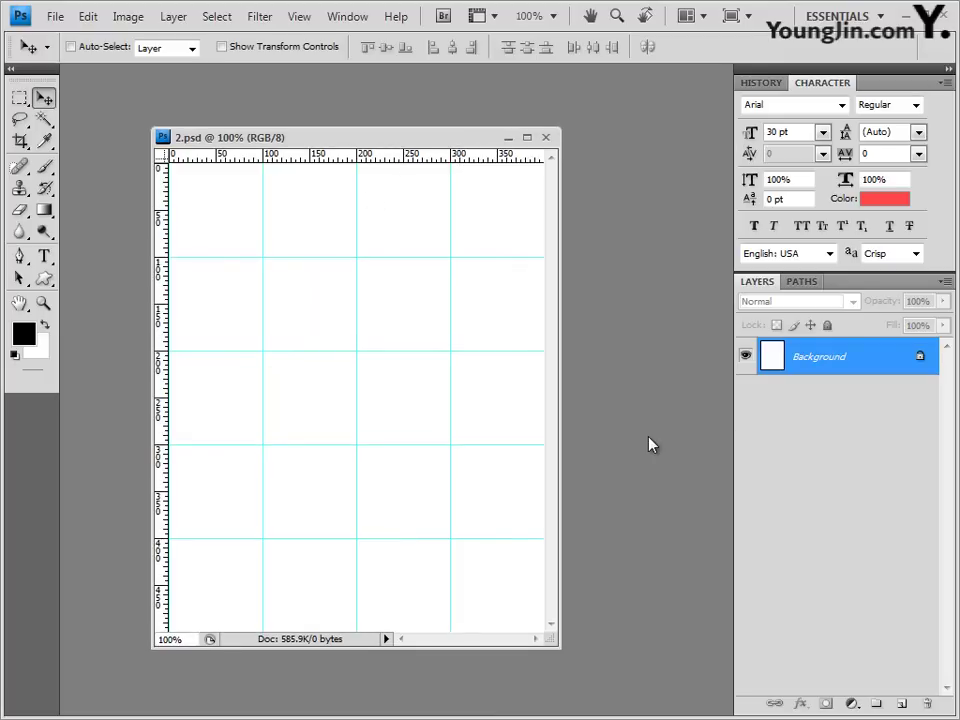
# Step: Open 1급-4.jpg from the 기출문제01 folder in Photoshop and float it in its own window
pyautogui.hotkey('alt', 'Tab')
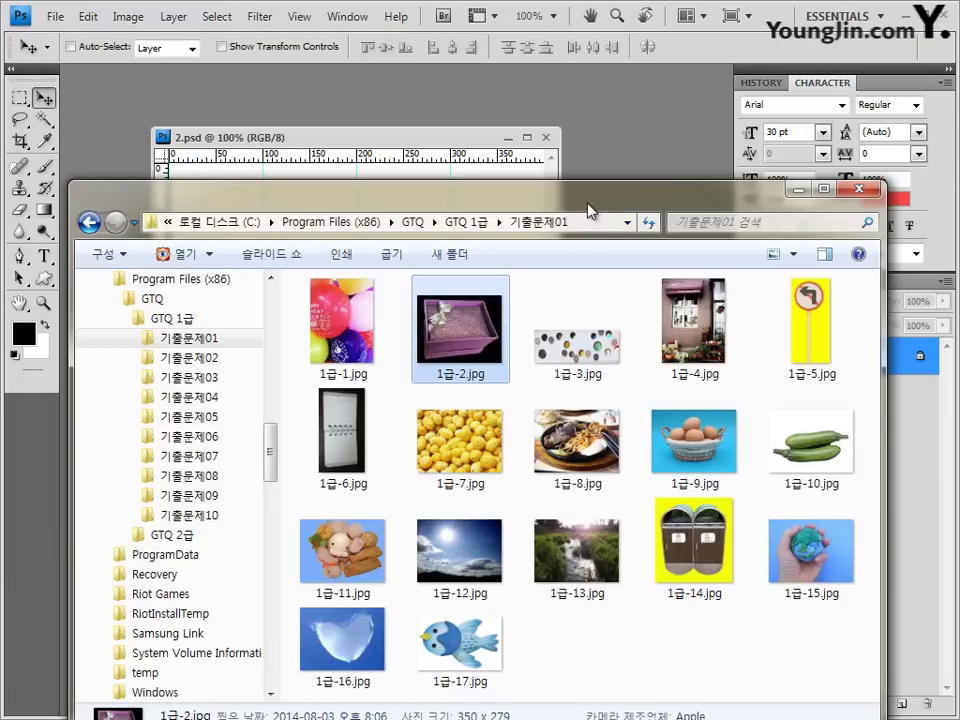
pyautogui.moveTo(590, 210); pyautogui.dragTo(585, 148)
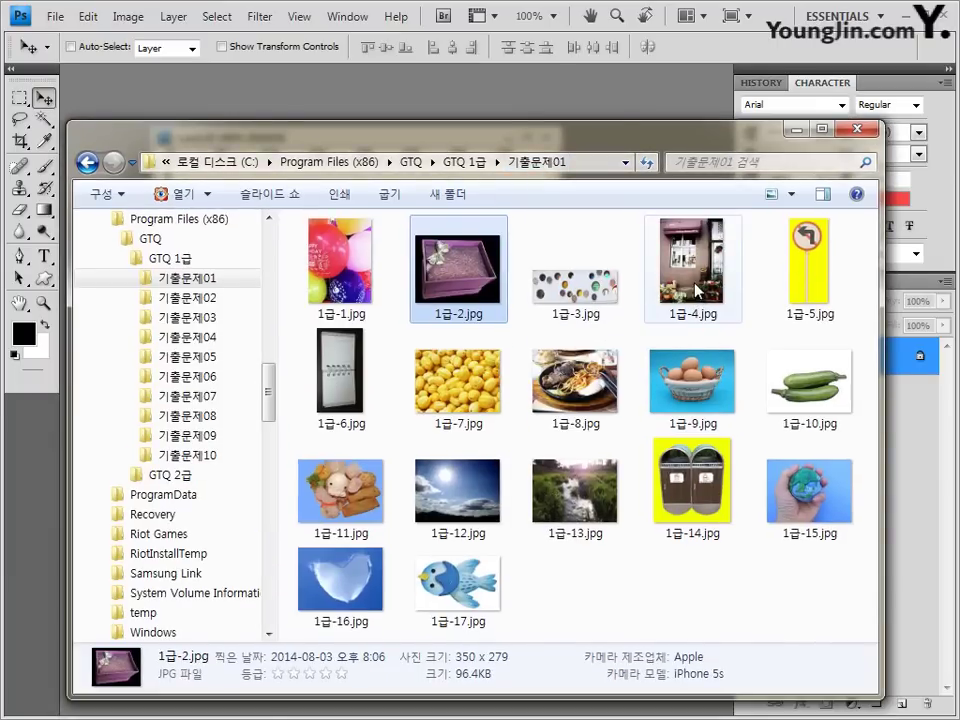
pyautogui.moveTo(697, 290); pyautogui.dragTo(553, 96)
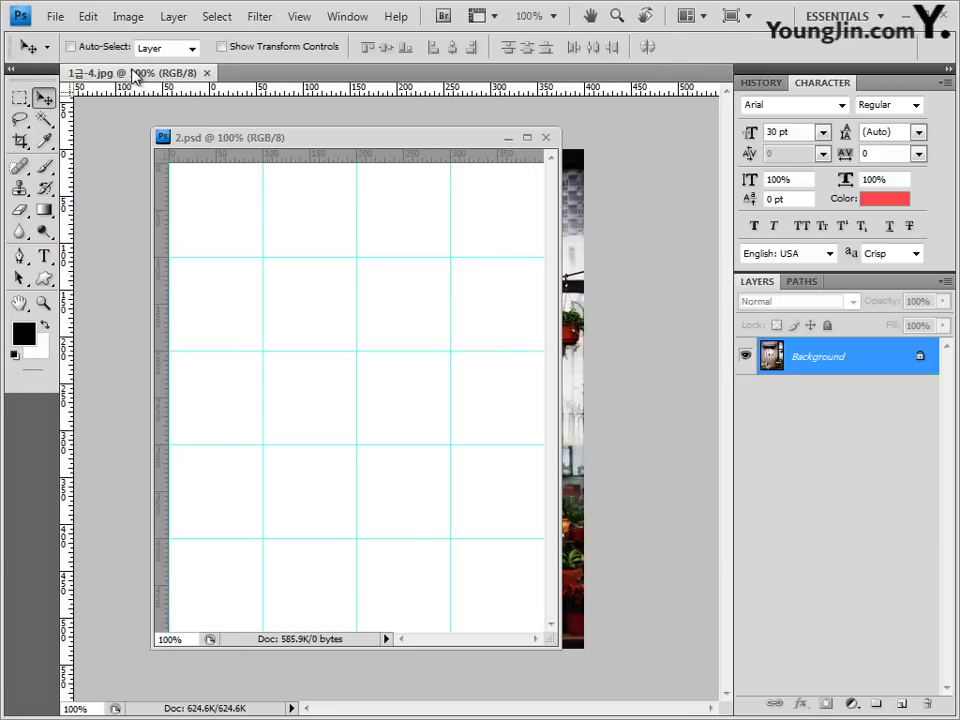
pyautogui.moveTo(135, 77); pyautogui.dragTo(148, 155)
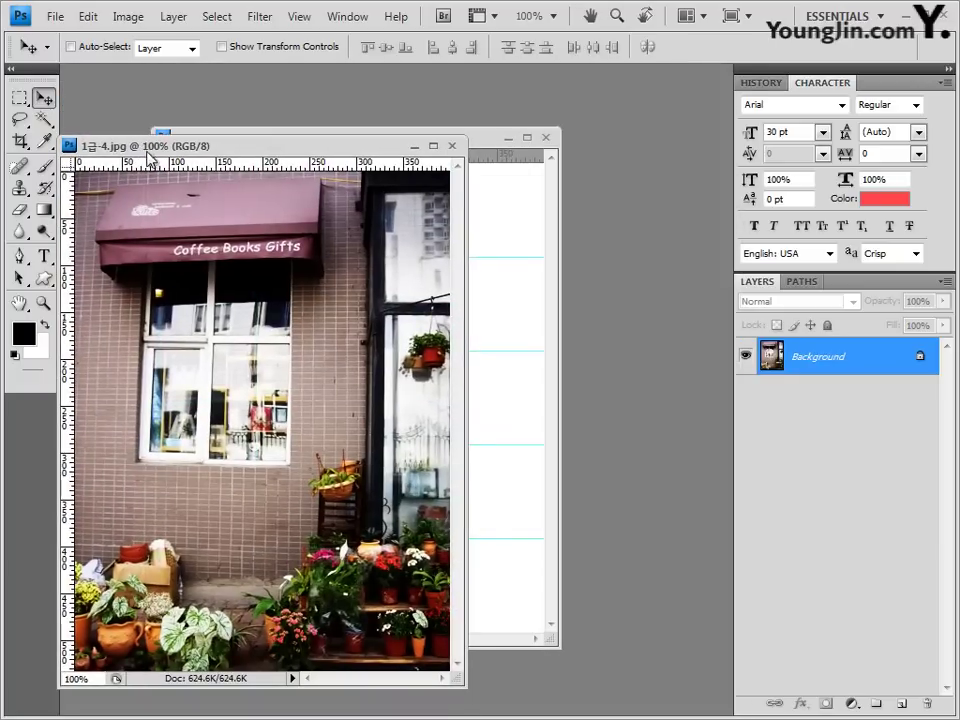
# Step: Copy the entire storefront photo, close its file, and paste it into 2.psd as a new layer
pyautogui.hotkey('ctrl', 'a')
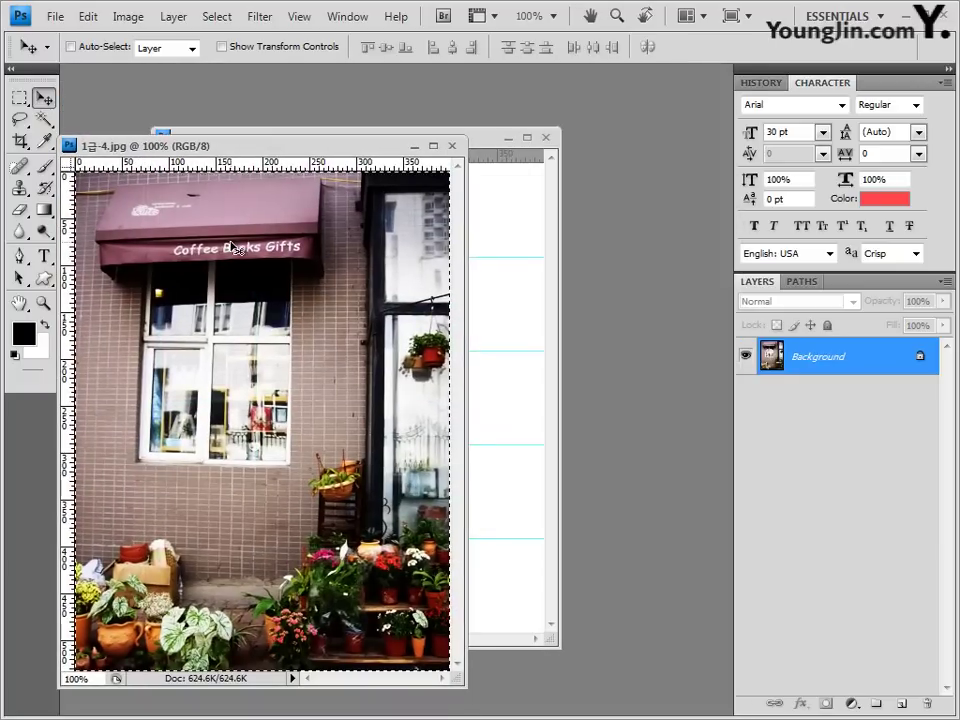
pyautogui.click(452, 145)
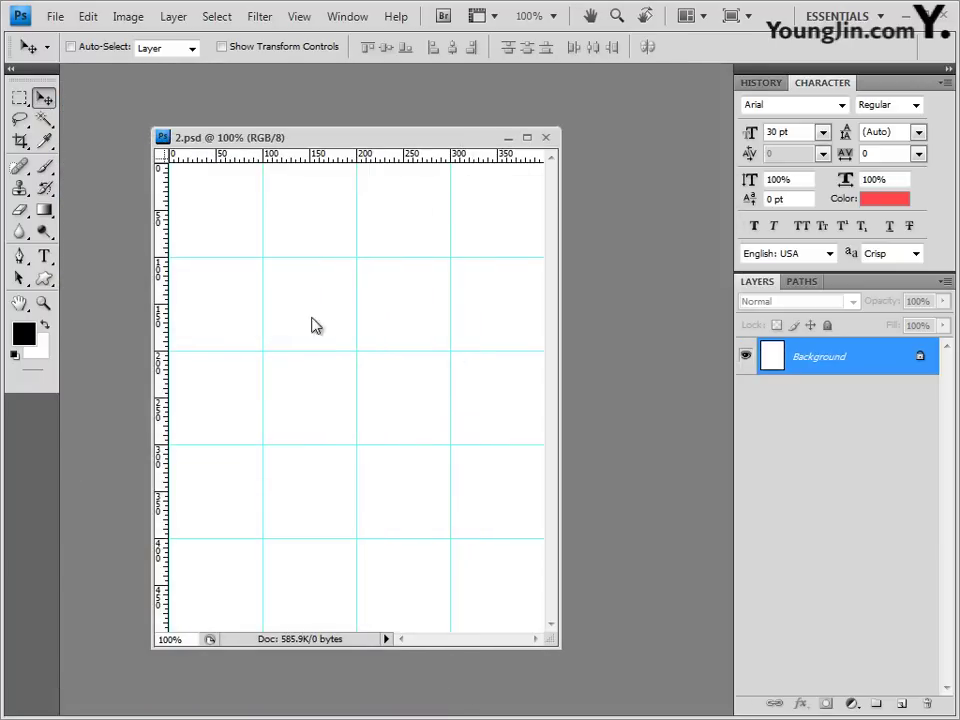
pyautogui.hotkey('ctrl', 'v')
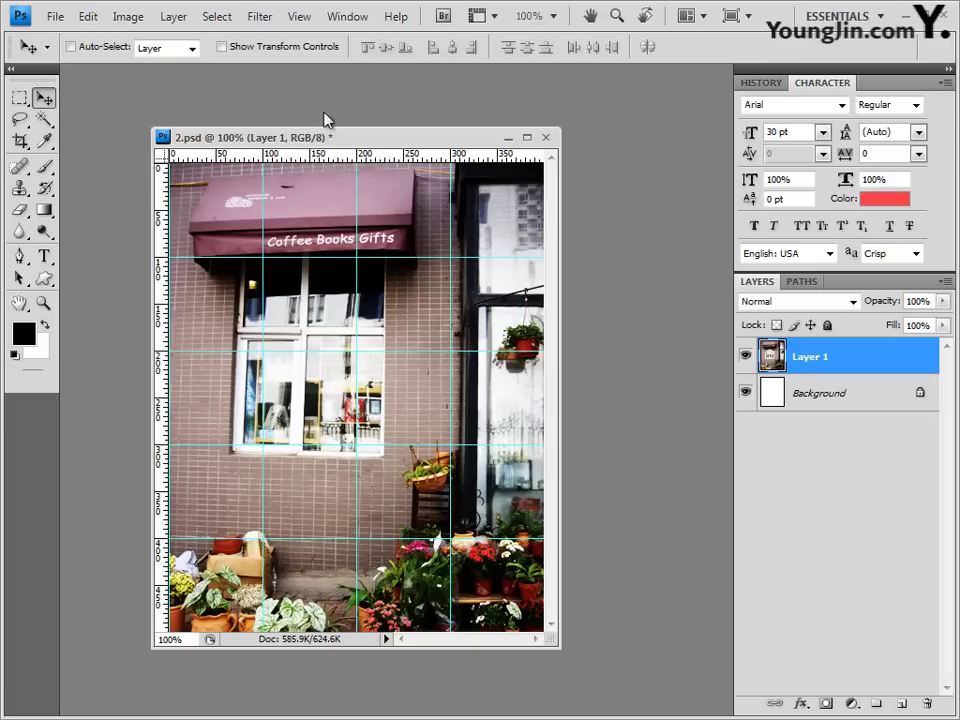
# Step: Apply the Paint Daubs filter to the storefront layer with brush size 8, sharpness 7 and brush type Simple
pyautogui.click(266, 20)
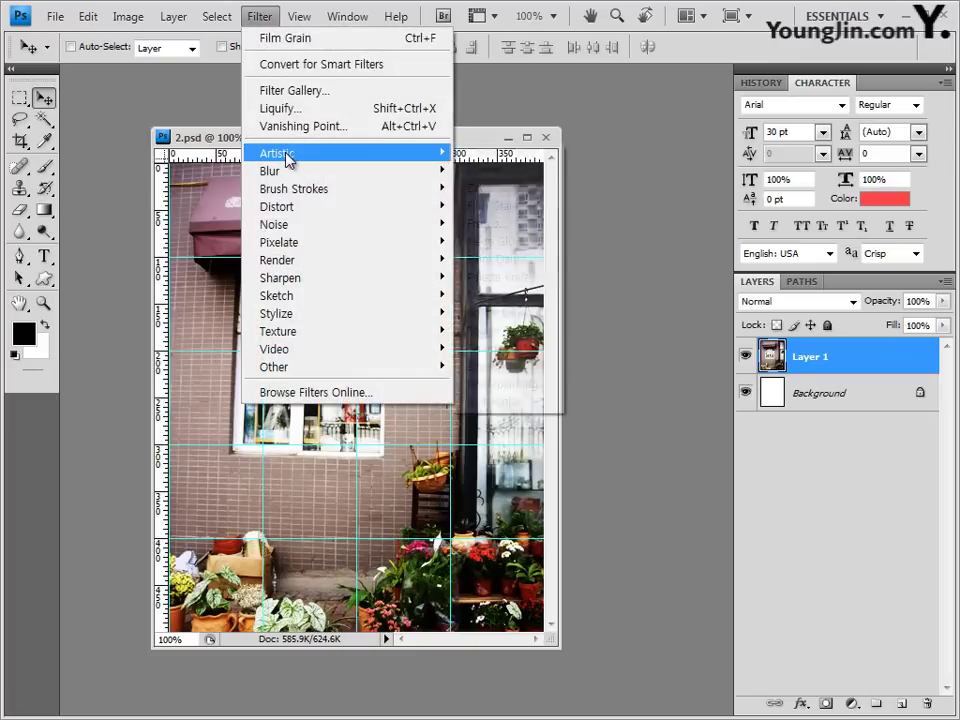
pyautogui.moveTo(289, 153)
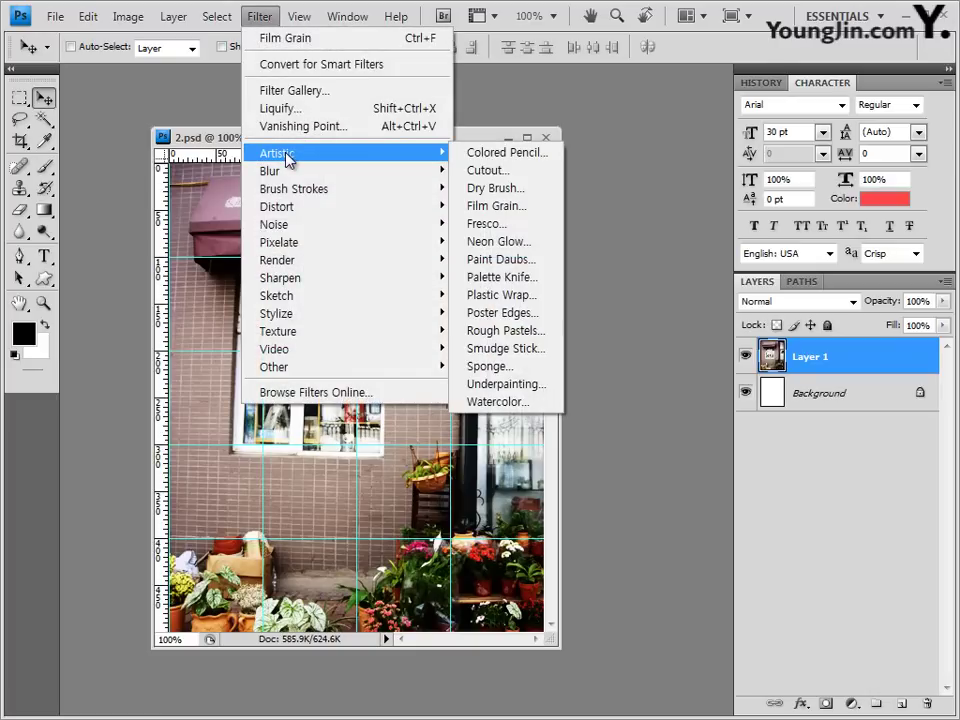
pyautogui.click(515, 262)
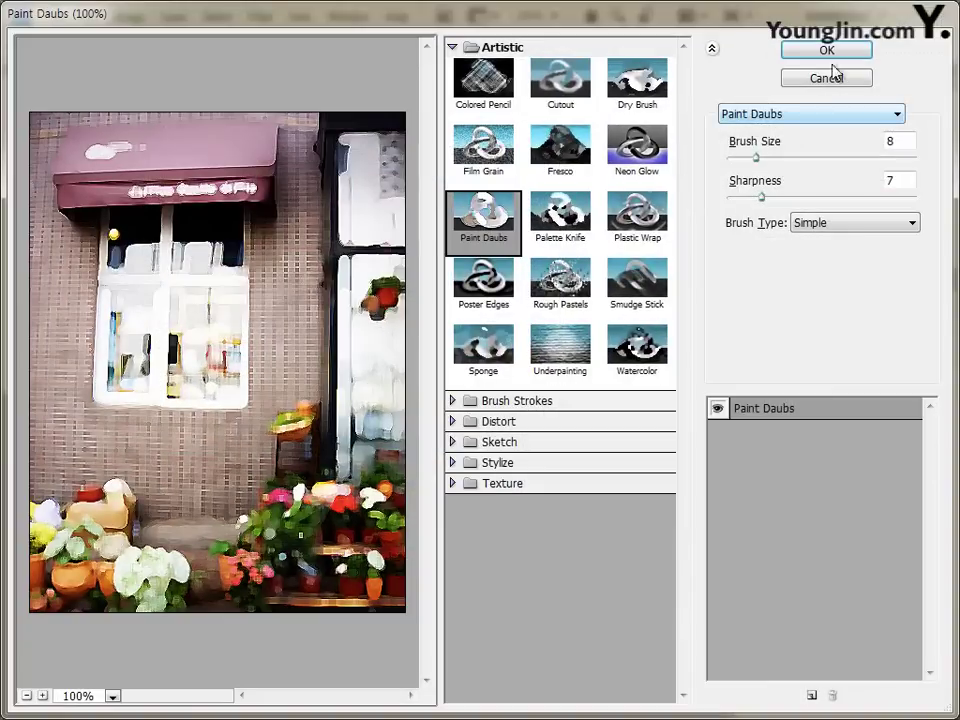
pyautogui.click(829, 52)
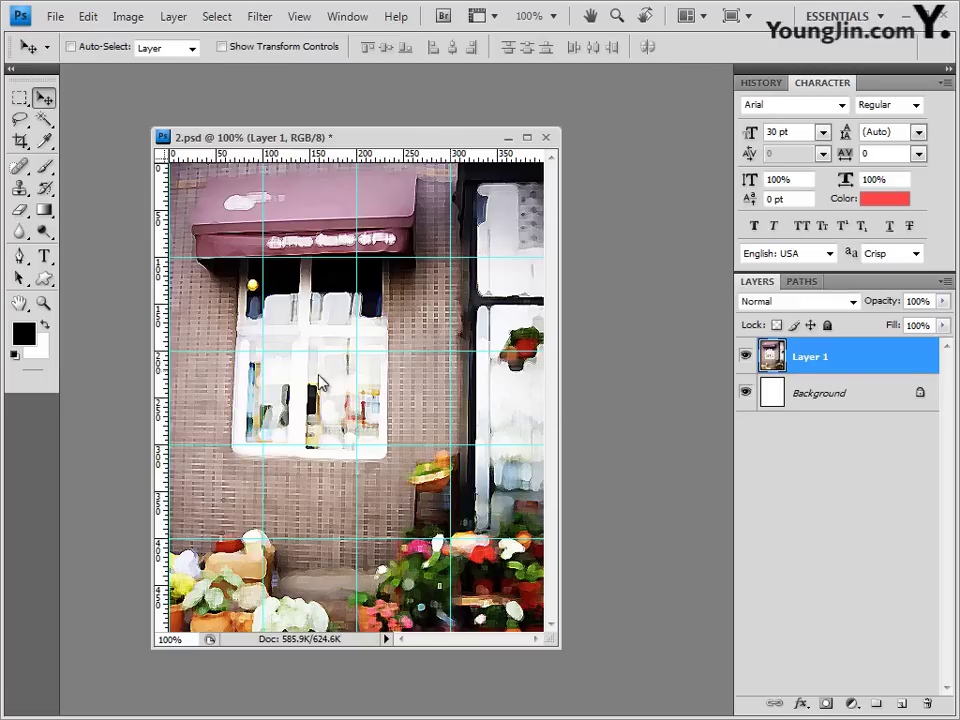
# Step: Open 1급-6.jpg from the 기출문제01 folder in Photoshop and float it in its own window
pyautogui.hotkey('alt', 'Tab')
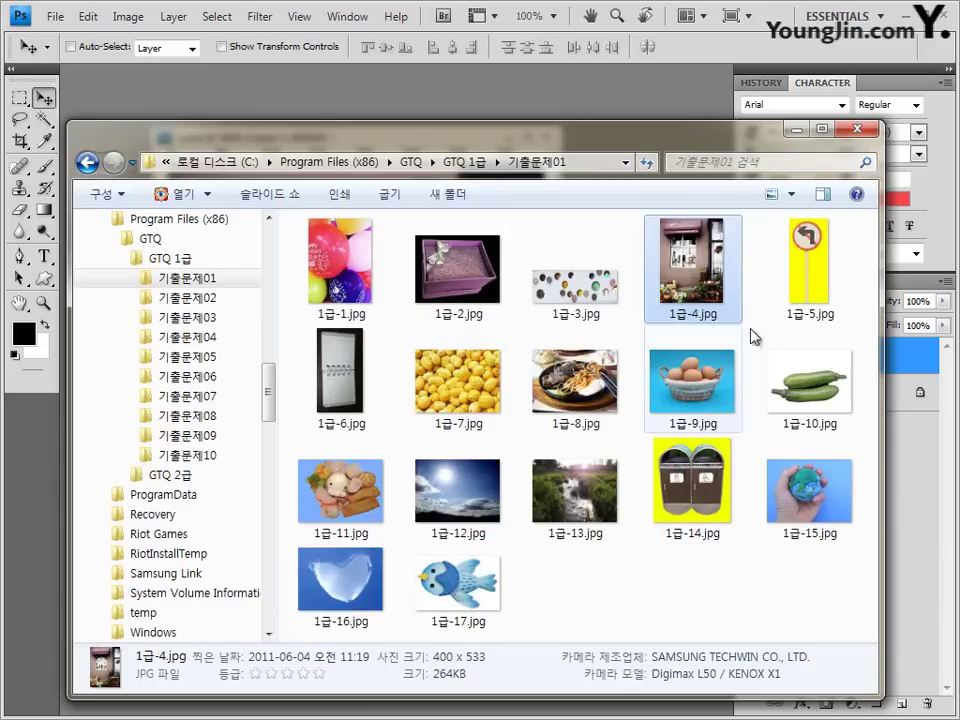
pyautogui.moveTo(358, 387); pyautogui.dragTo(385, 105)
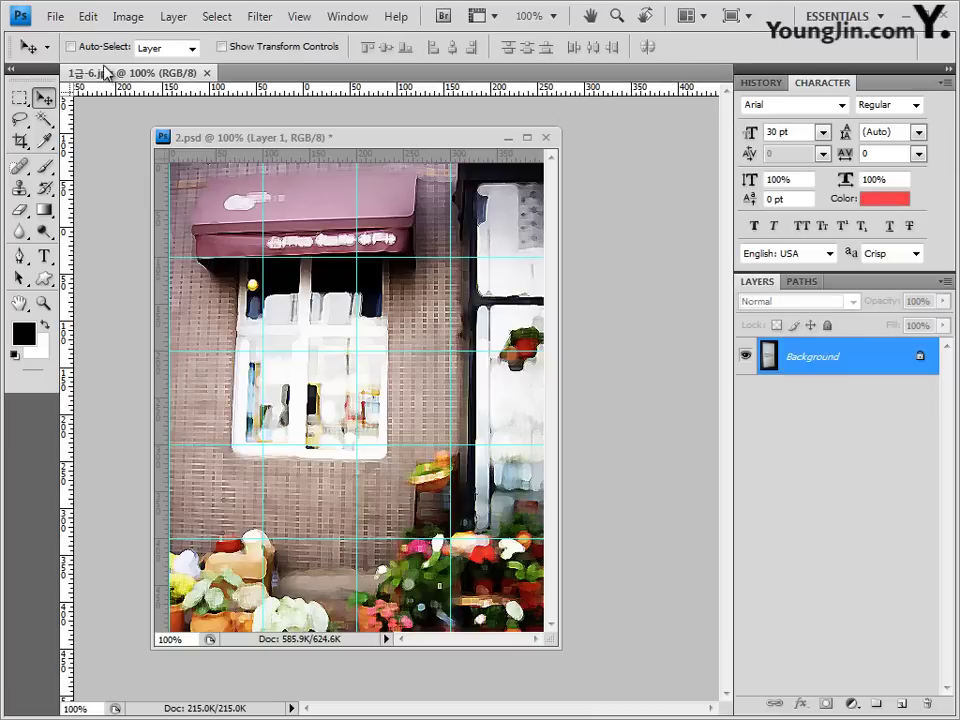
pyautogui.moveTo(103, 71); pyautogui.dragTo(179, 248)
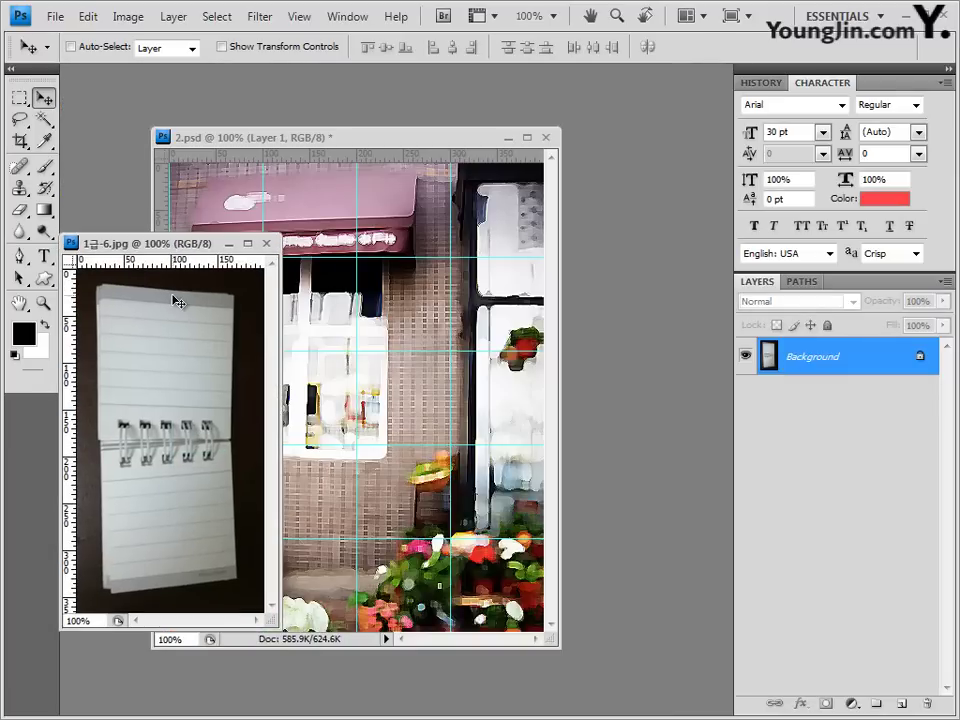
# Step: Select all of the dark background around the notepad with the Magic Wand at tolerance 32, adding the missed area beside it
pyautogui.click(44, 119)
pyautogui.click(110, 136)
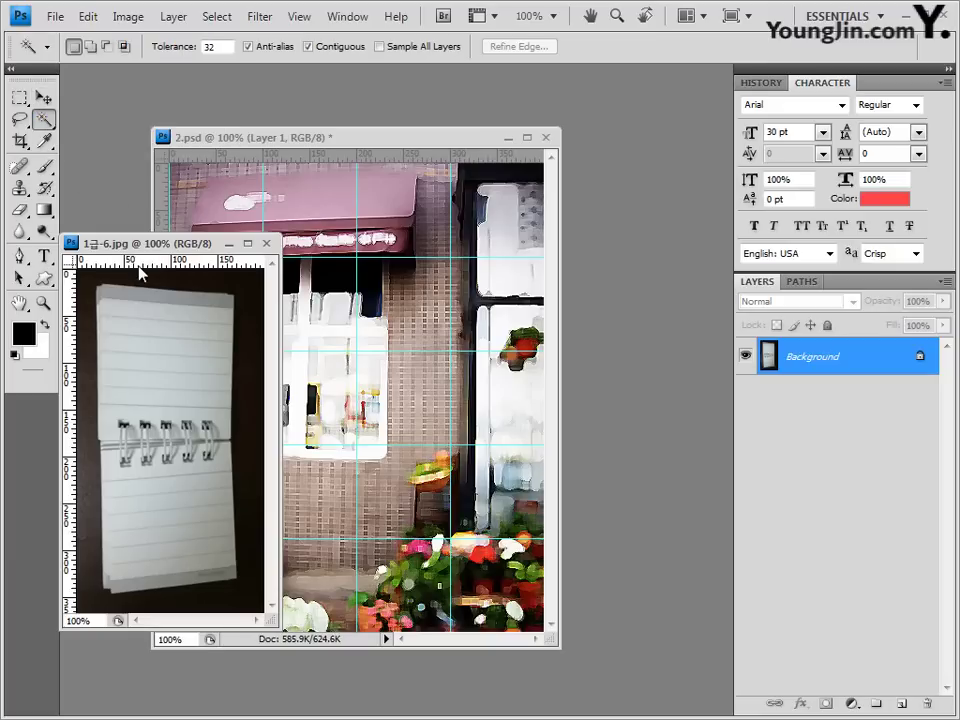
pyautogui.click(248, 296)
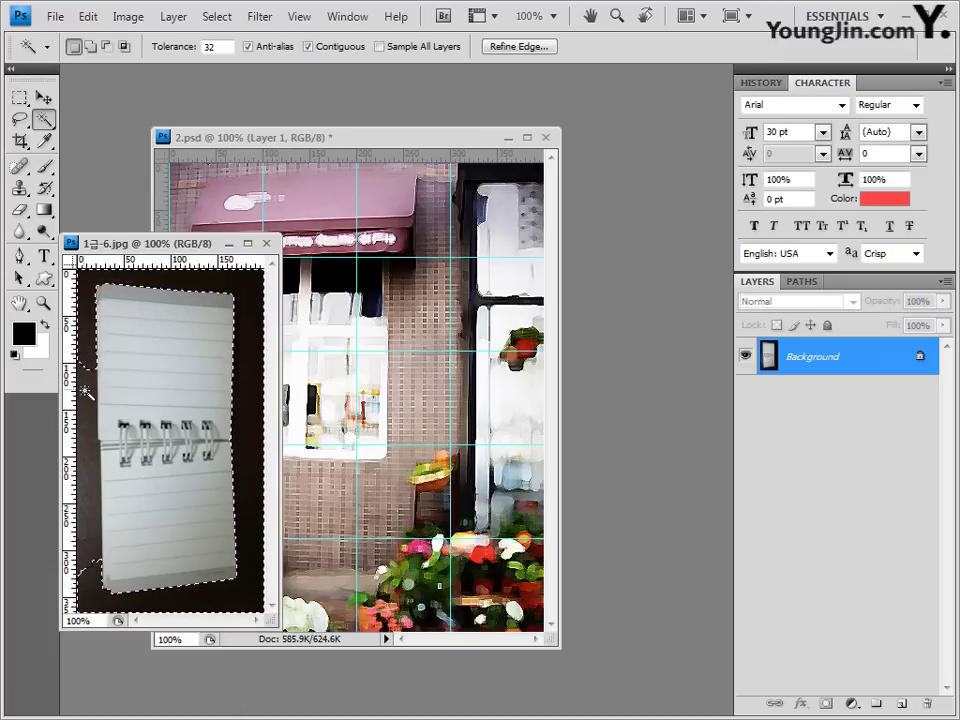
pyautogui.press('shift')
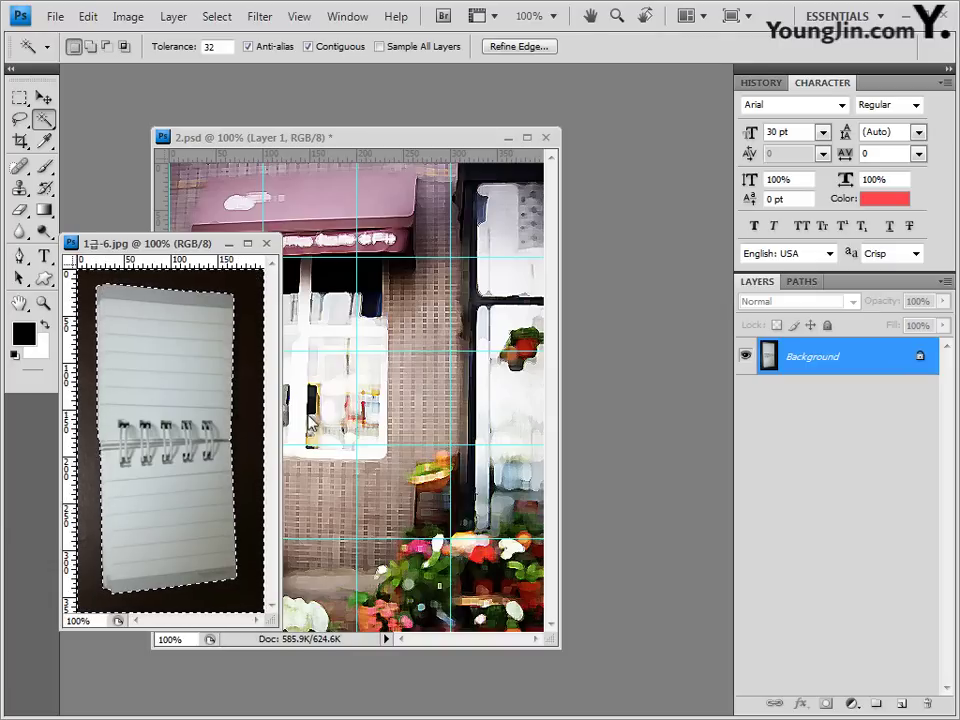
# Step: Invert the selection to copy the notepad, close 1급-6.jpg, and paste the notepad into 2.psd as a new layer
pyautogui.click(216, 16)
pyautogui.click(233, 92)
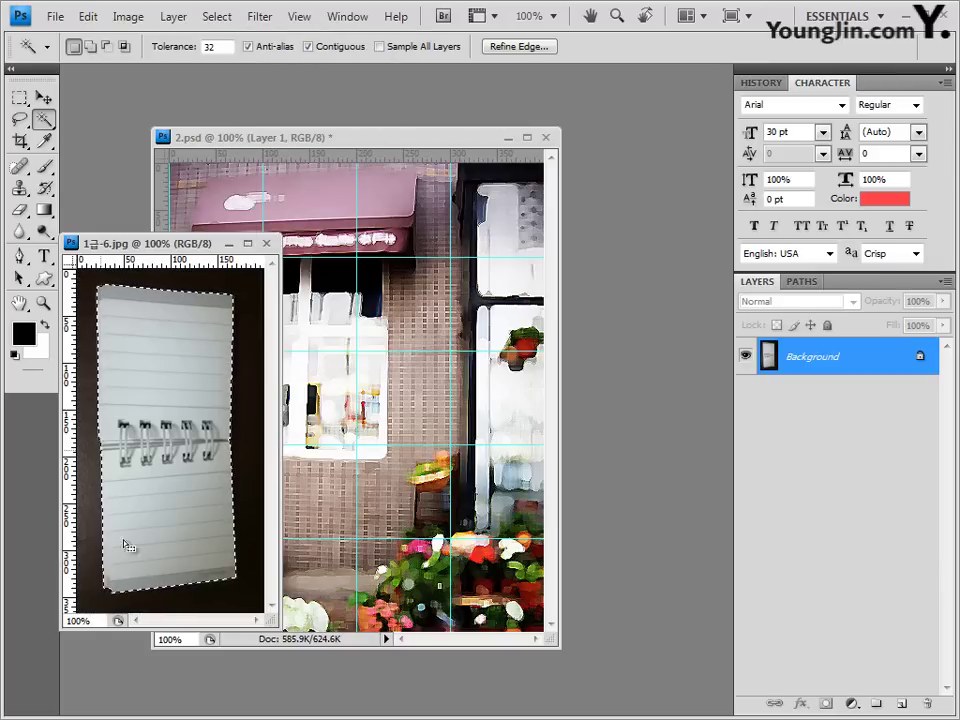
pyautogui.click(267, 244)
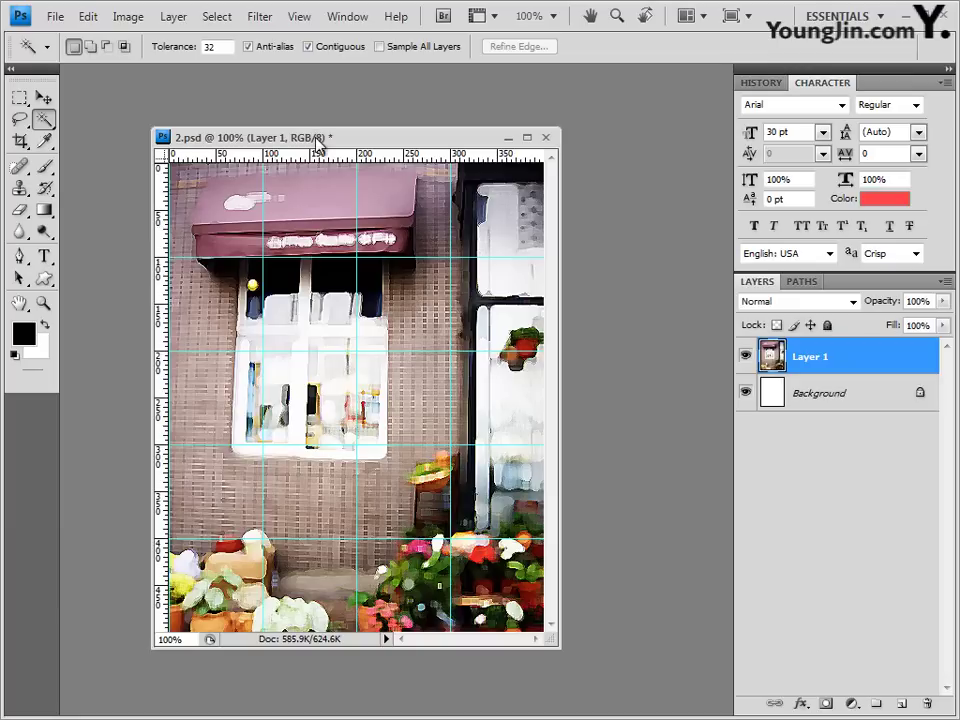
pyautogui.hotkey('ctrl', 'v')
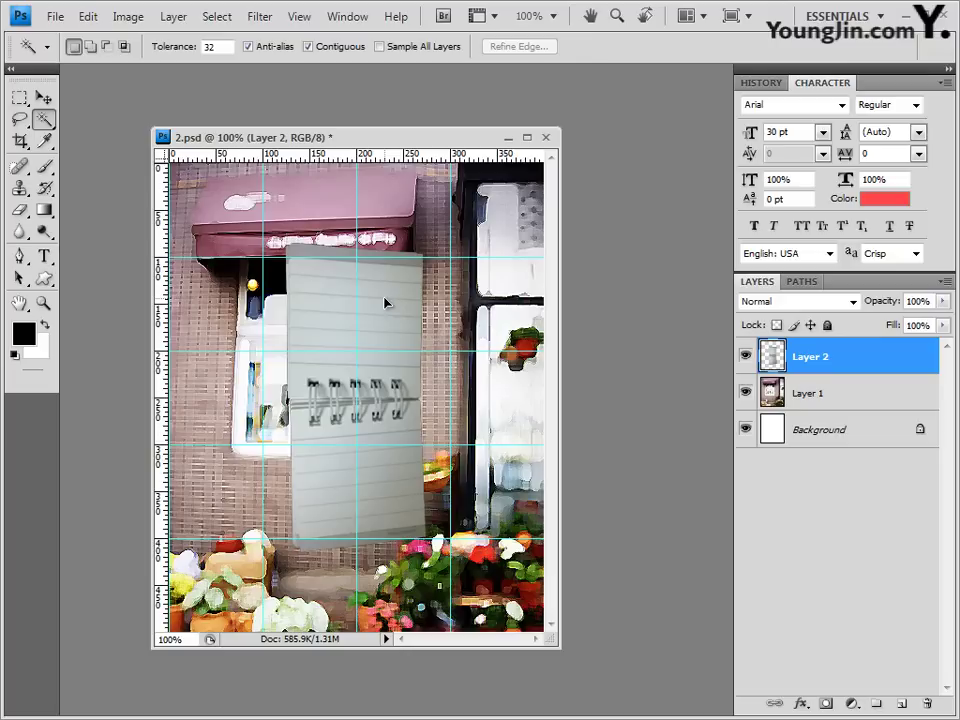
# Step: Rotate the notepad to about -72°, scale it to about 72% by 70%, and place it below the storefront's window
pyautogui.hotkey('ctrl', 't')
pyautogui.moveTo(443, 229); pyautogui.dragTo(260, 245)
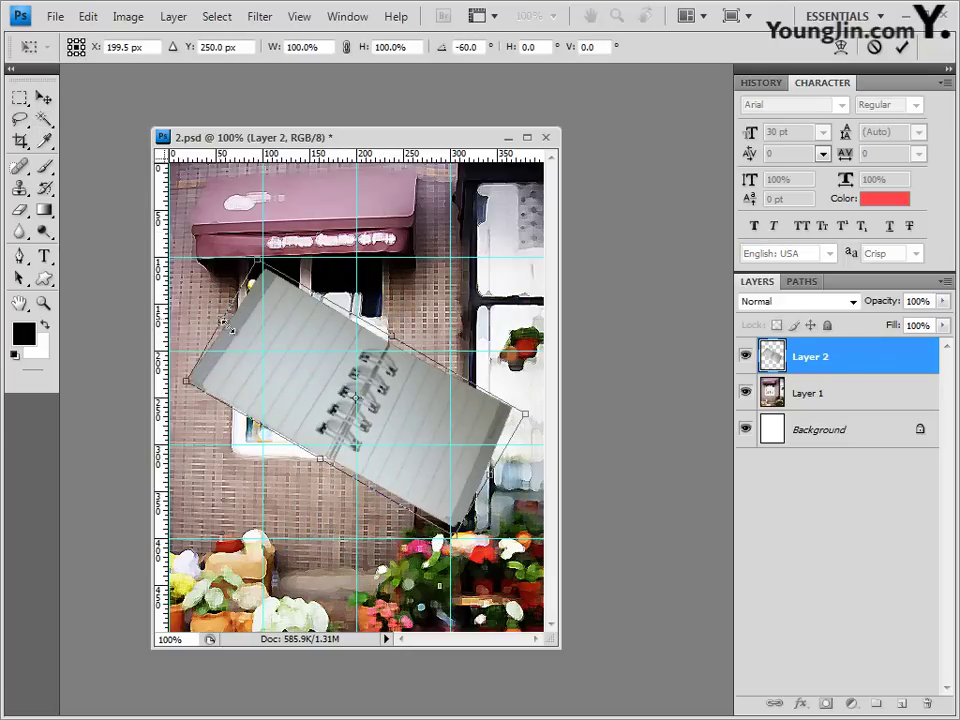
pyautogui.moveTo(216, 321); pyautogui.dragTo(269, 349)
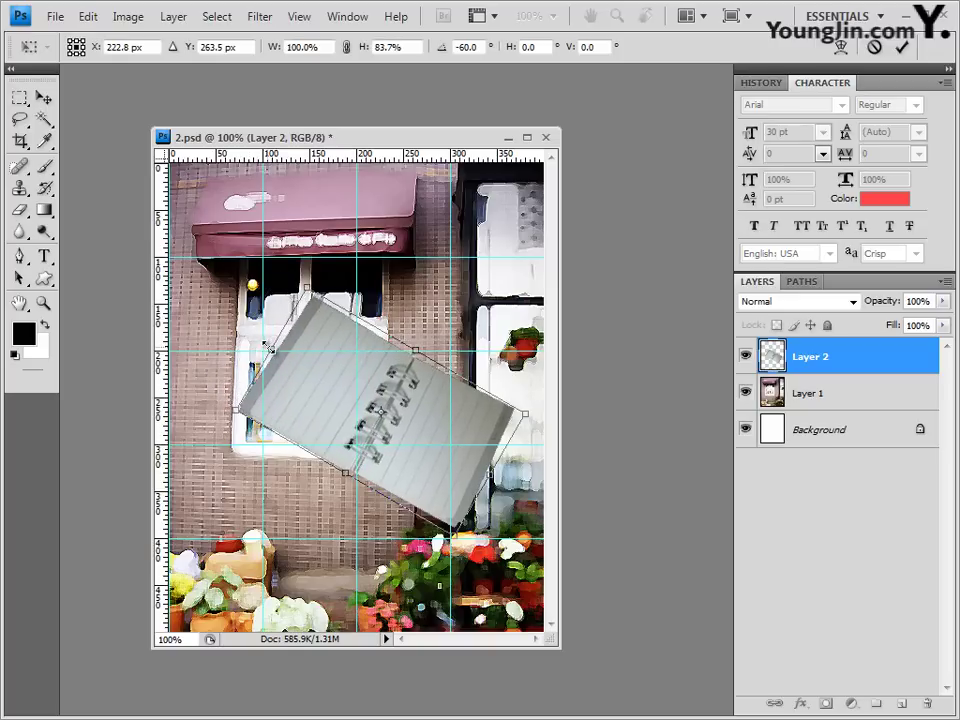
pyautogui.moveTo(344, 400); pyautogui.dragTo(286, 529)
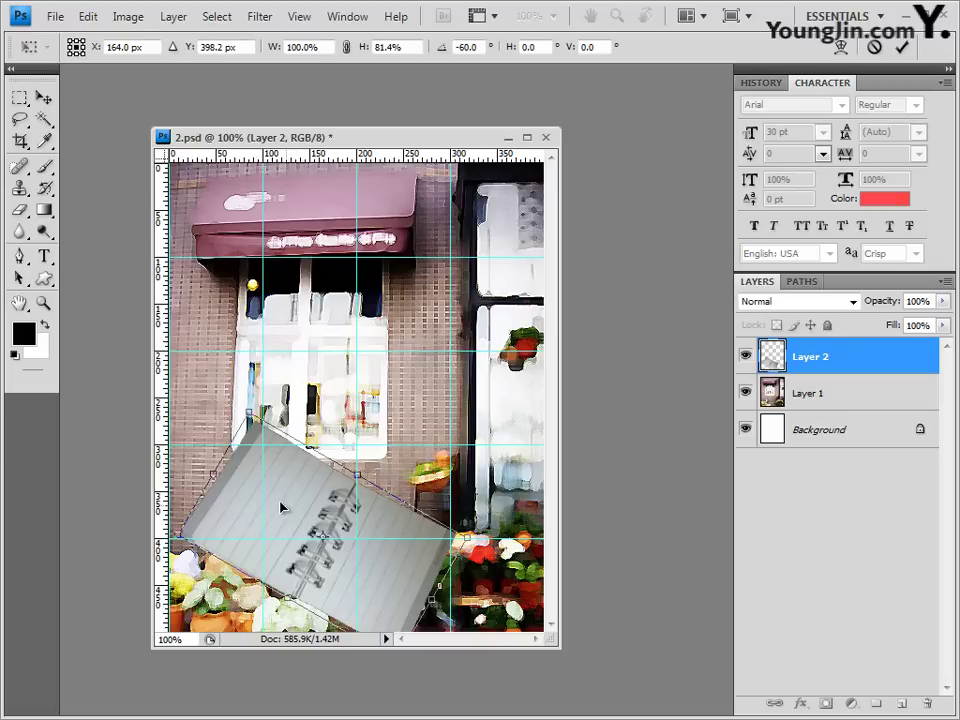
pyautogui.moveTo(384, 409); pyautogui.dragTo(364, 400)
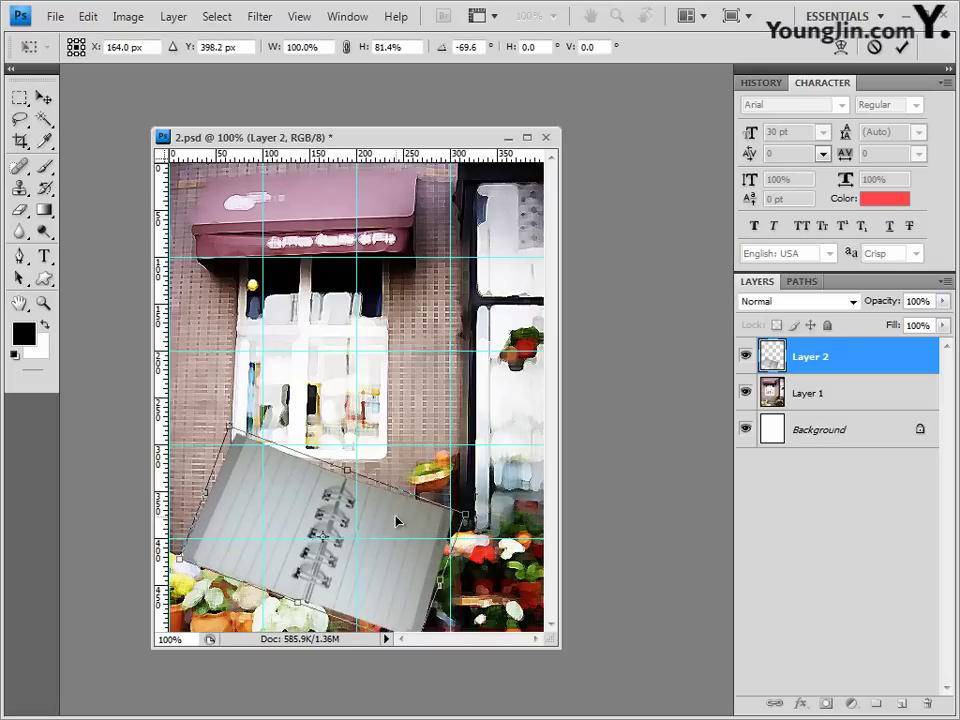
pyautogui.moveTo(397, 529)
pyautogui.mouseDown()
pyautogui.moveTo(404, 513)
pyautogui.moveTo(404, 531)
pyautogui.mouseUp()
pyautogui.moveTo(467, 519); pyautogui.dragTo(433, 530)
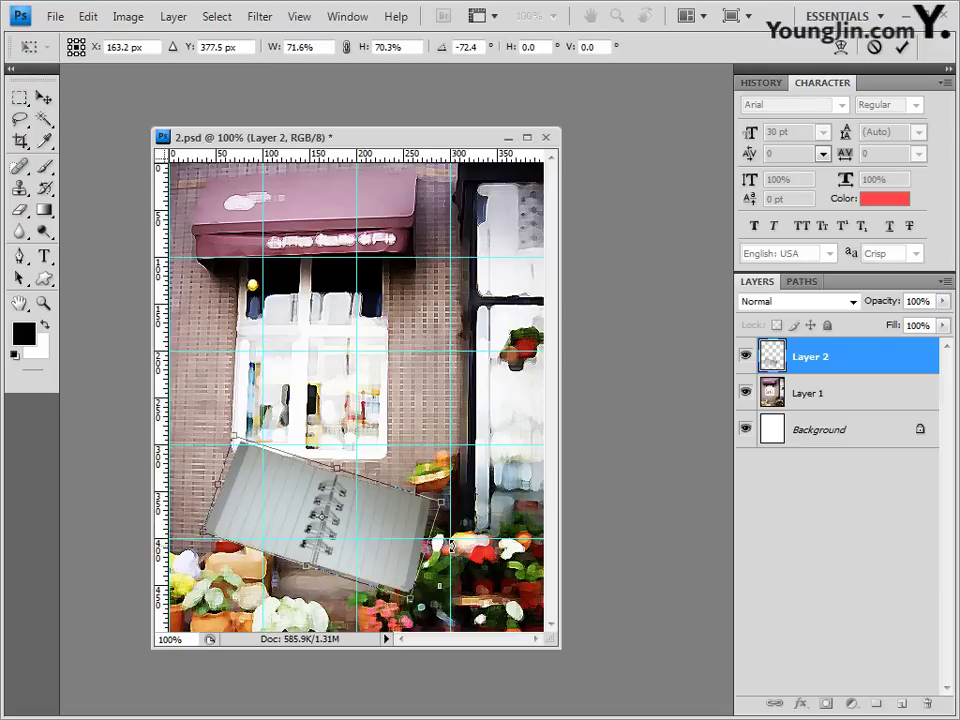
pyautogui.press('Return')
pyautogui.press('w')
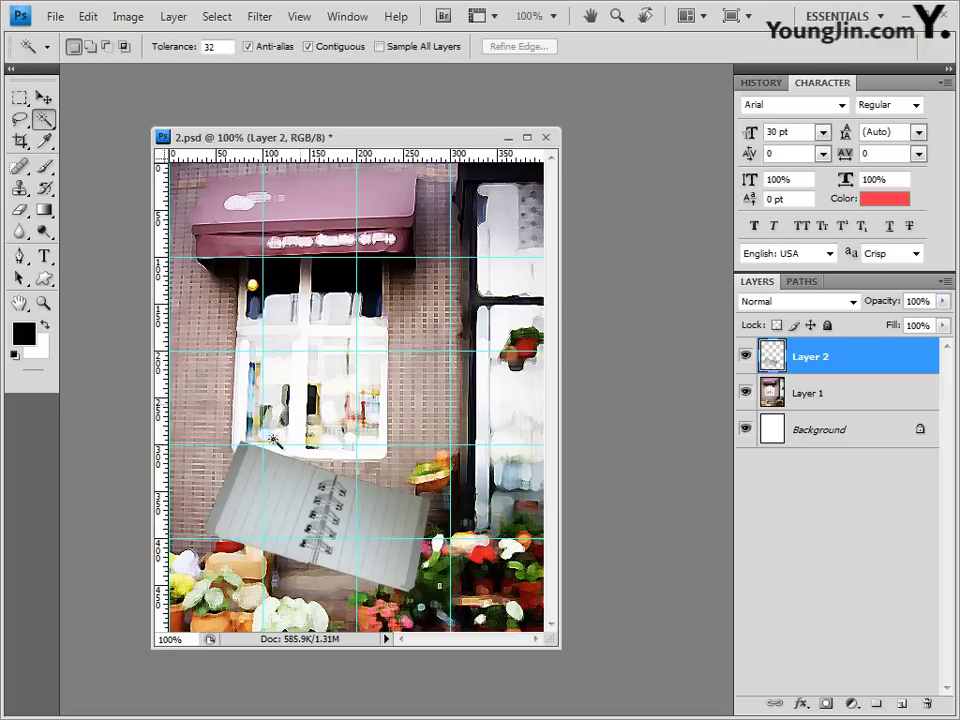
# Step: Add a Drop Shadow with the default settings to the notepad layer and collapse its effects list
pyautogui.click(806, 703)
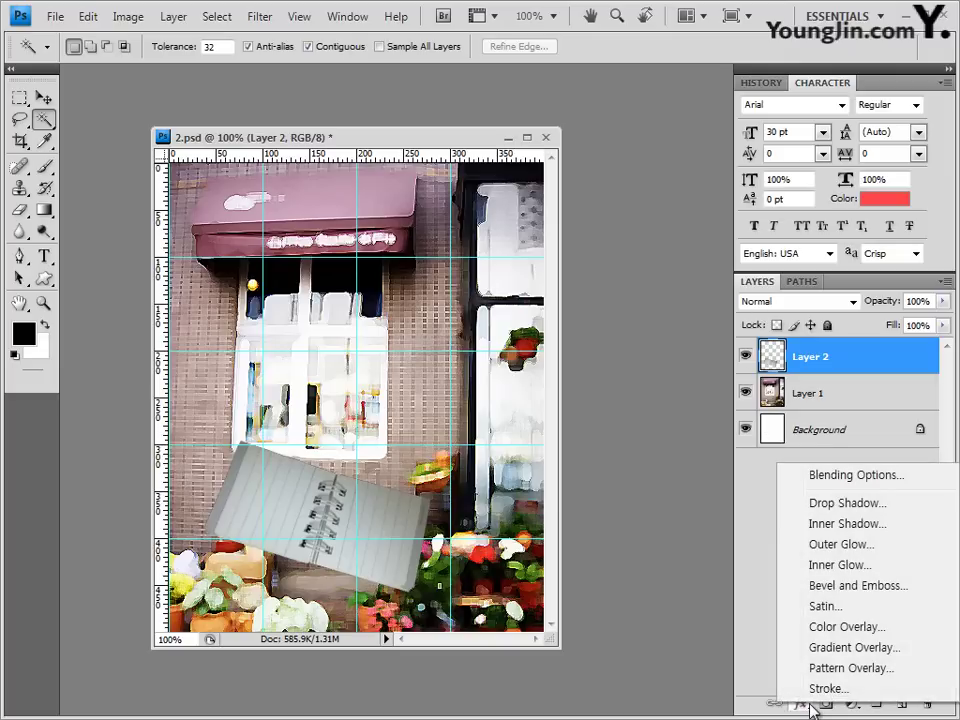
pyautogui.click(861, 515)
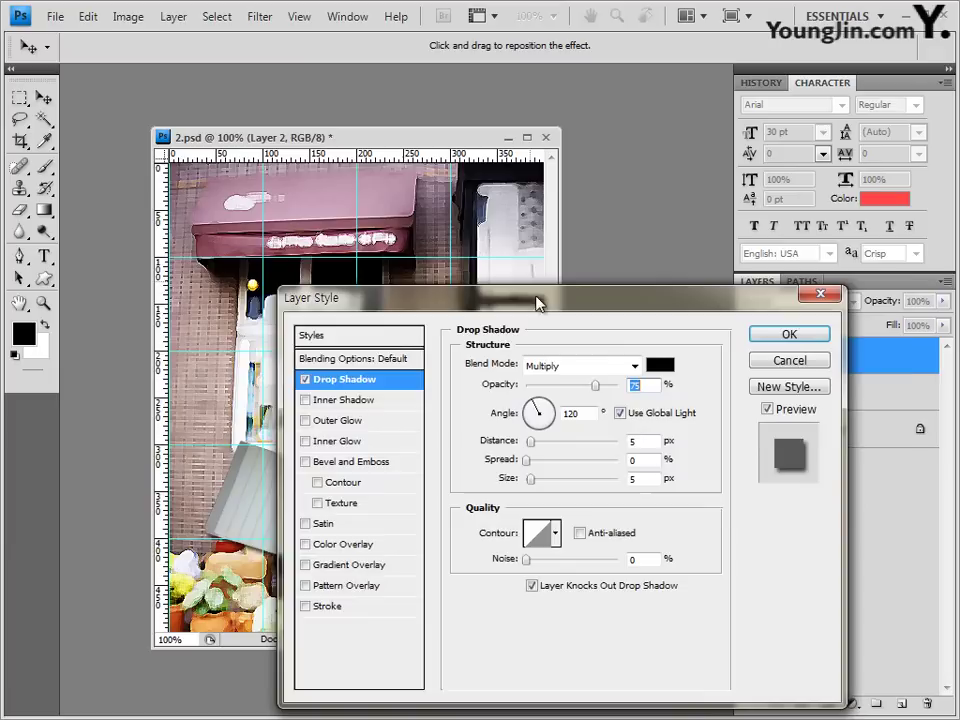
pyautogui.moveTo(539, 303); pyautogui.dragTo(607, 249)
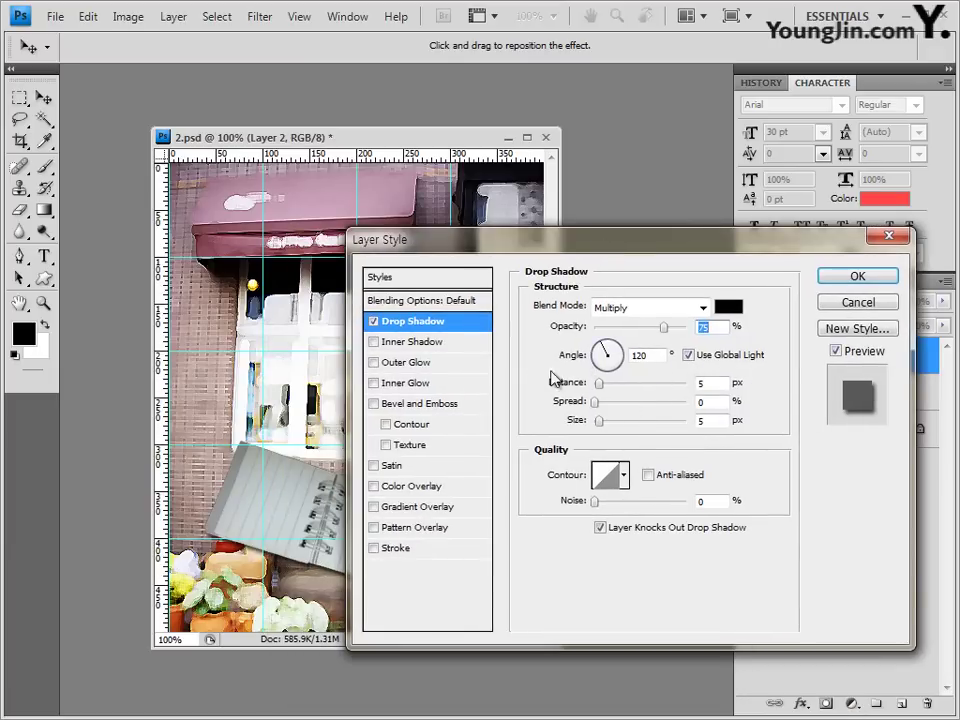
pyautogui.click(880, 280)
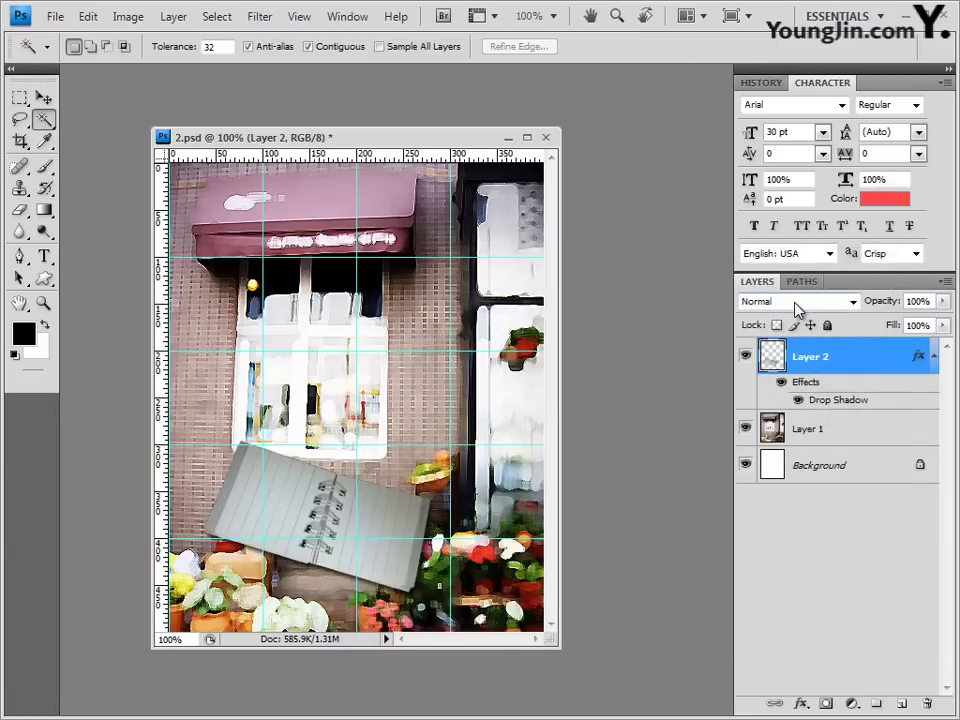
pyautogui.click(934, 355)
# Step: Open 1급-5.jpg from the 기출문제01 folder in Photoshop and float it in its own window over the composition
pyautogui.hotkey('alt', 'Tab')
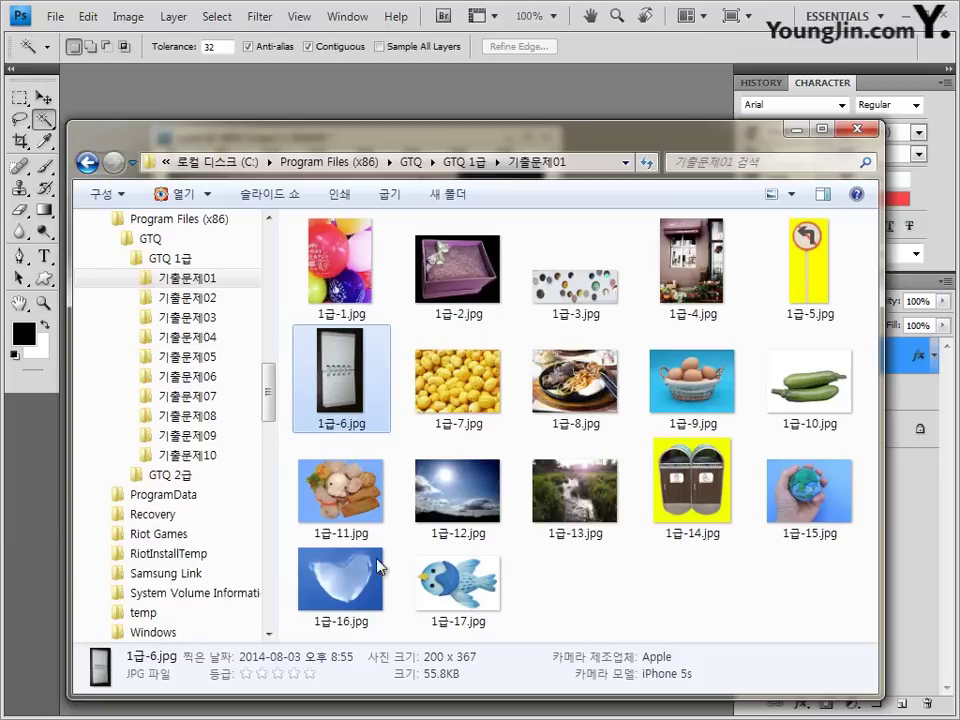
pyautogui.moveTo(805, 280); pyautogui.dragTo(121, 87)
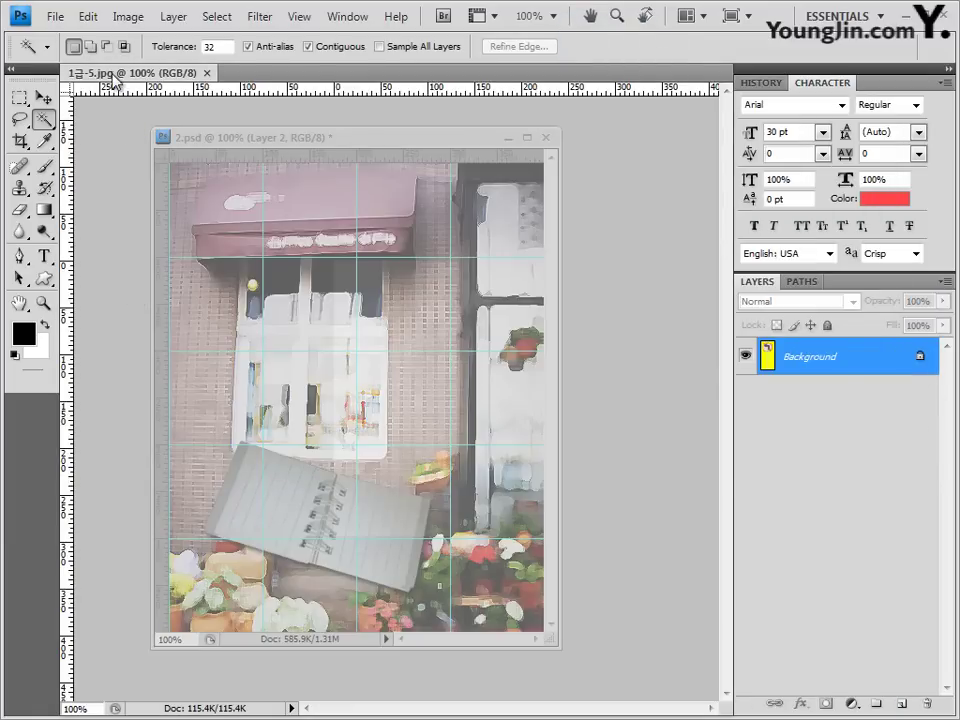
pyautogui.moveTo(120, 73); pyautogui.dragTo(112, 158)
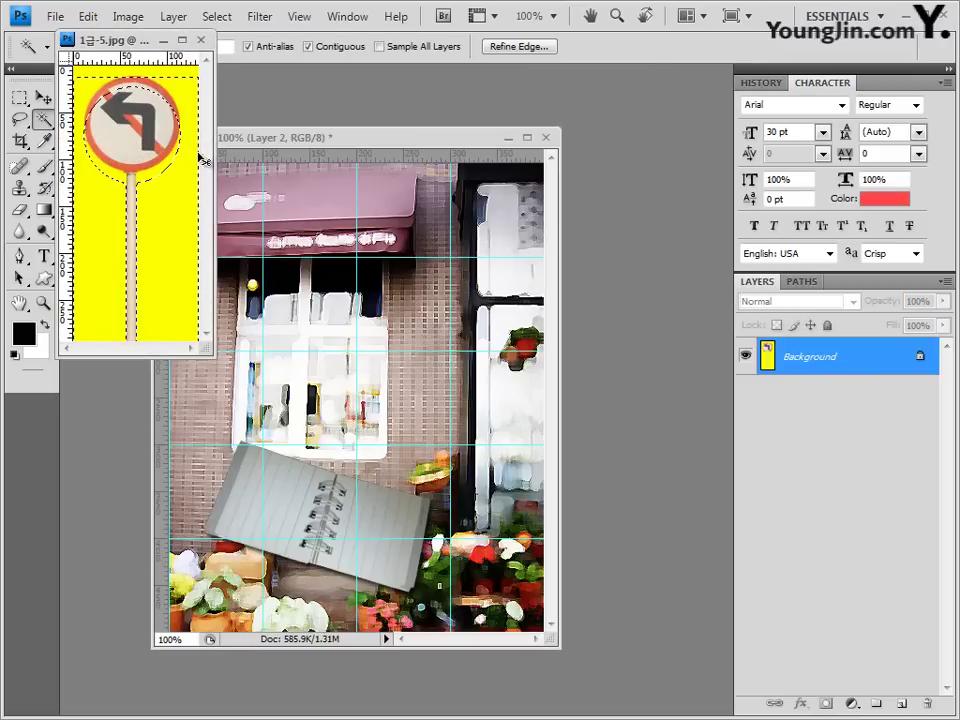
pyautogui.click(157, 44)
pyautogui.moveTo(157, 44); pyautogui.dragTo(193, 200)
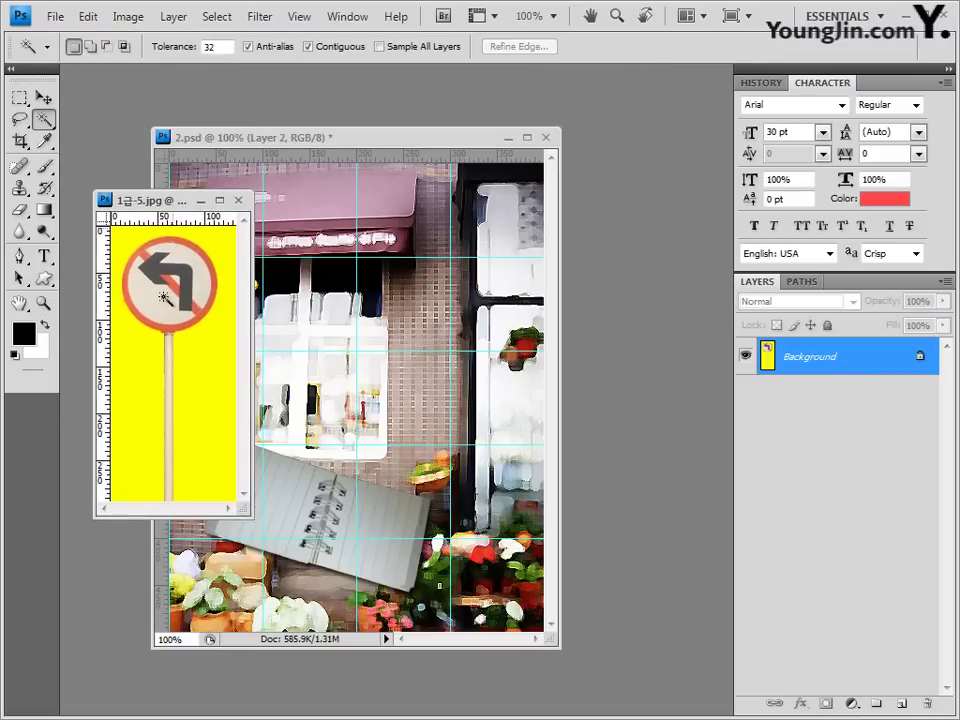
# Step: Select the road sign by picking the yellow background with the Magic Wand at tolerance 32 and inverting the selection
pyautogui.click(128, 246)
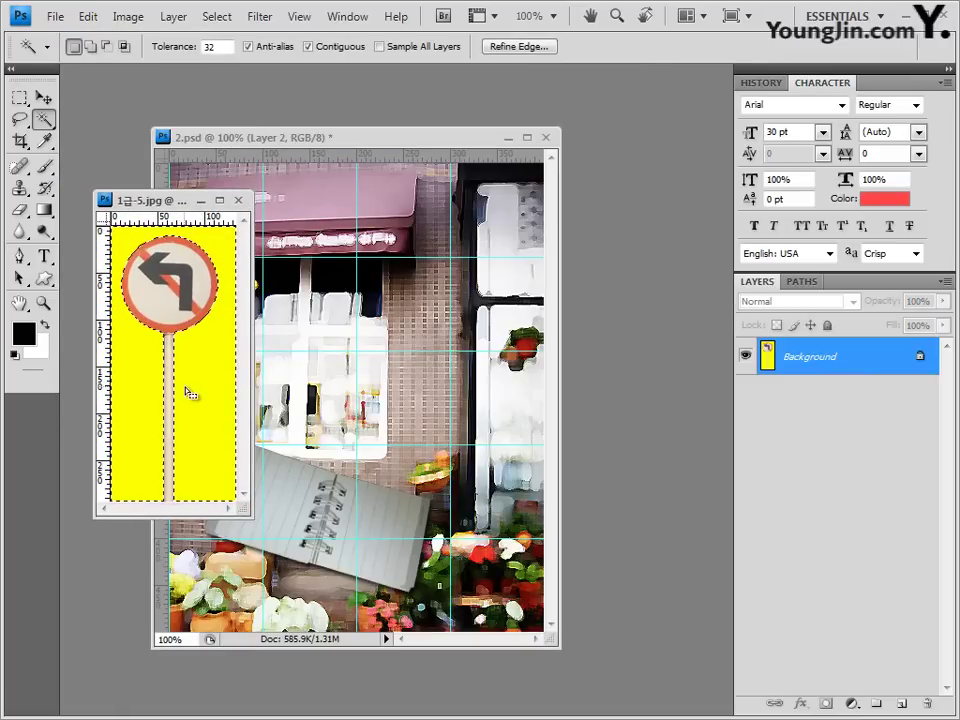
pyautogui.click(217, 16)
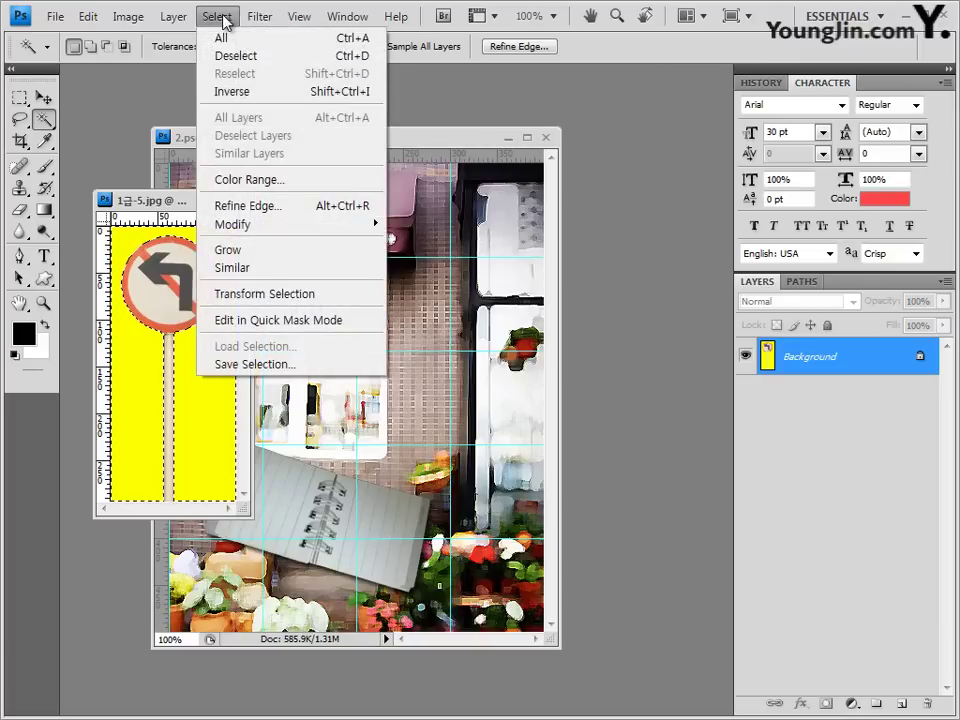
pyautogui.click(233, 92)
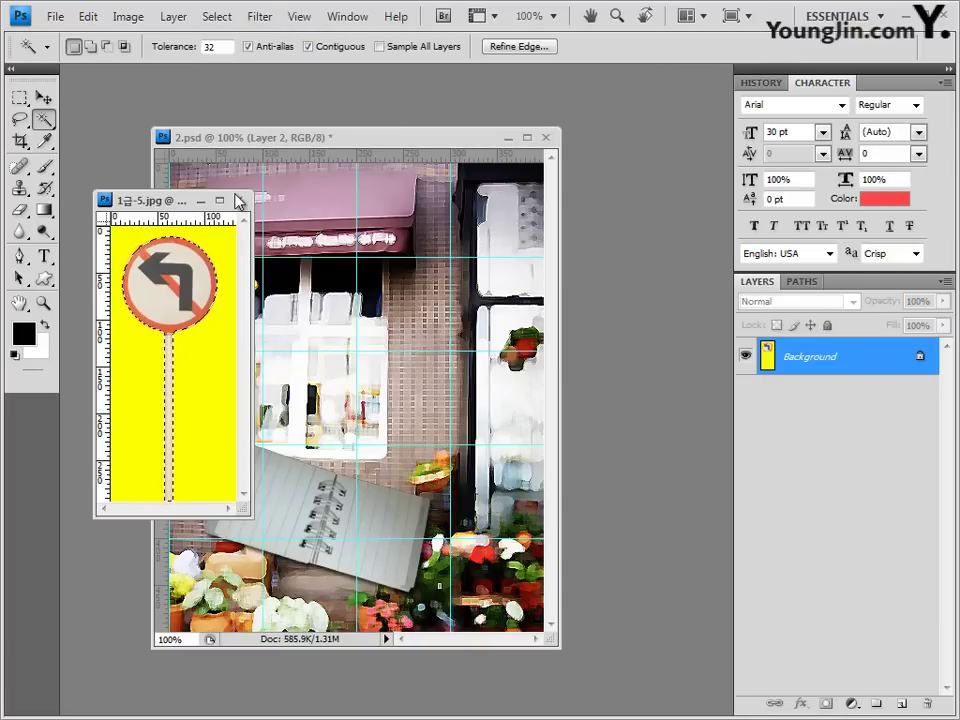
# Step: Copy the selected road sign, close 1급-5.jpg without saving, and paste the sign into 2.psd as a new layer
pyautogui.click(240, 203)
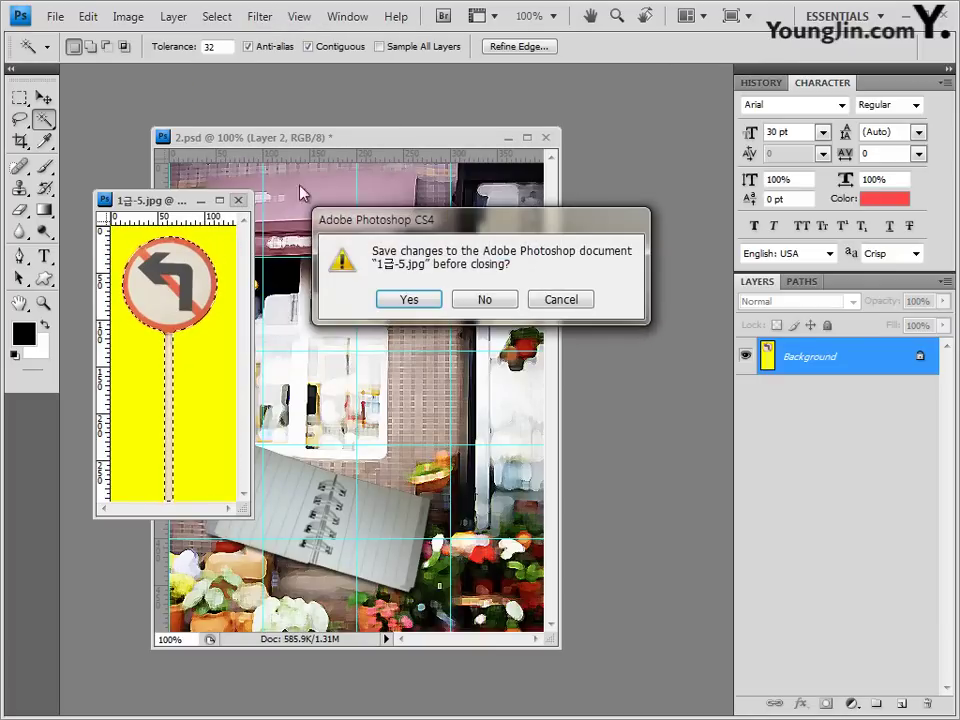
pyautogui.click(484, 299)
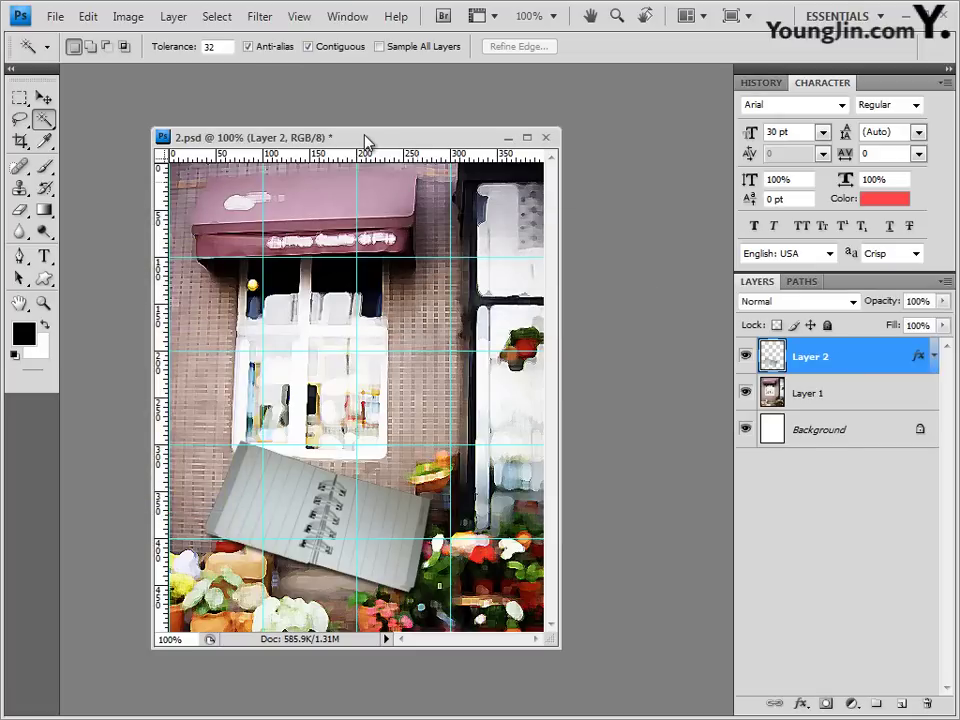
pyautogui.hotkey('ctrl', 'v')
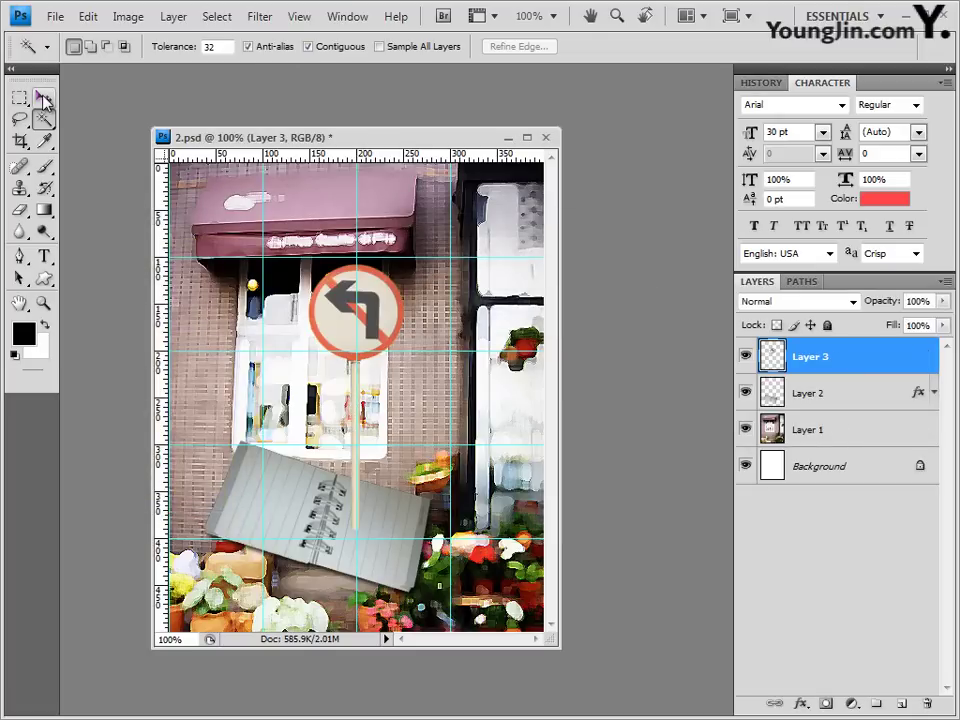
# Step: Move the road sign beside the notepad so its pole meets the image's bottom edge, nudging it 20 px further right
pyautogui.click(44, 101)
pyautogui.moveTo(391, 323); pyautogui.dragTo(486, 415)
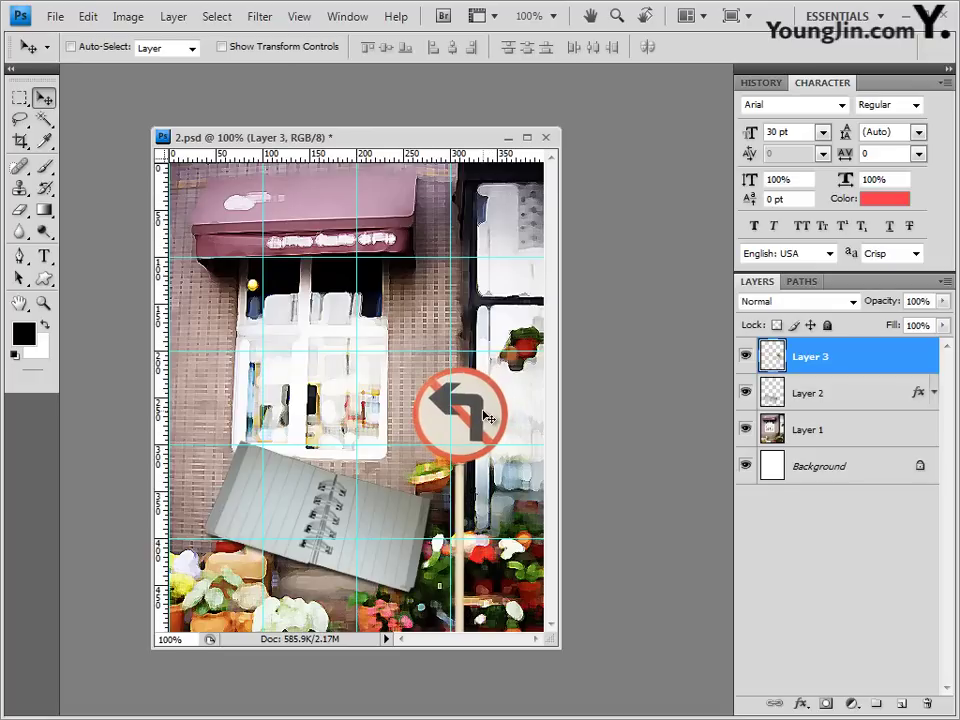
pyautogui.hotkey('shift', 'Right')
pyautogui.hotkey('shift', 'Right')
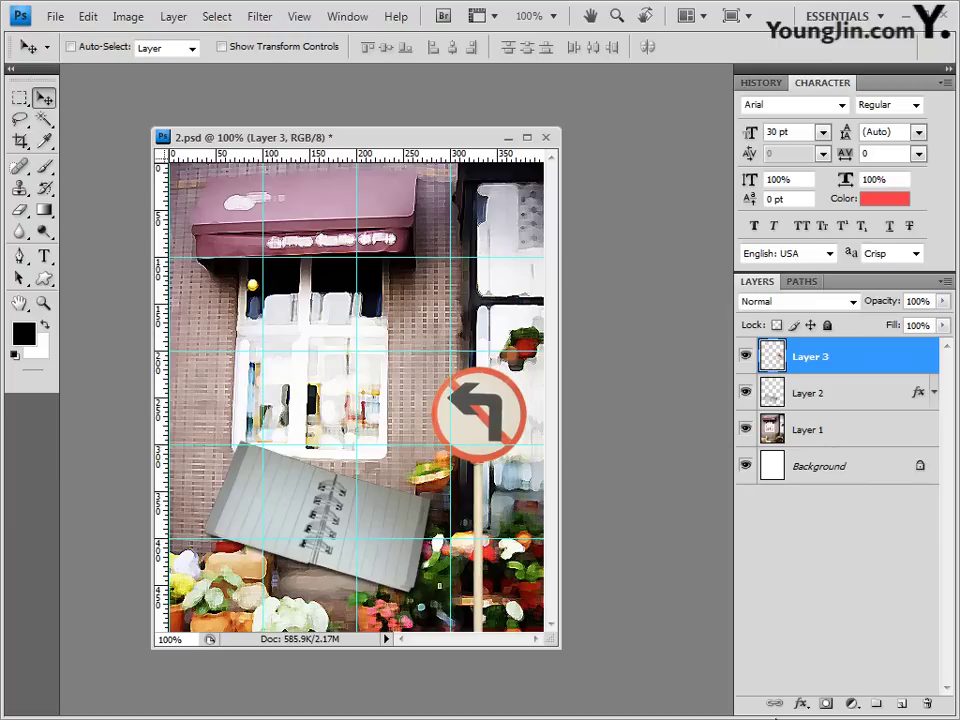
# Step: Add a Hue/Saturation adjustment layer above the sign with Hue +40 and Saturation +50, leaving Colorize off
pyautogui.click(851, 704)
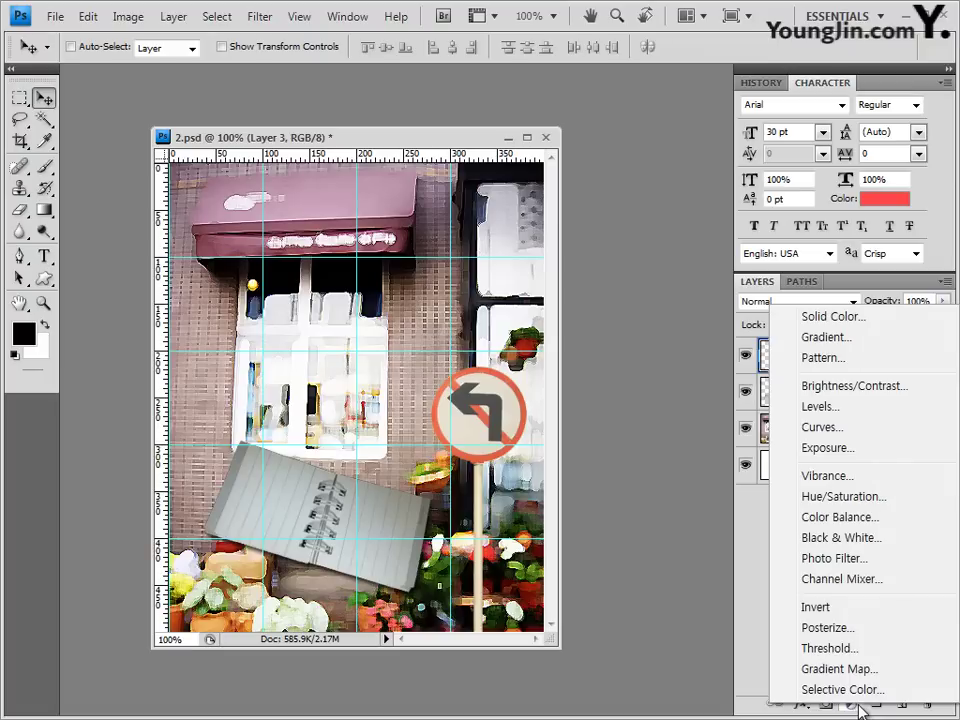
pyautogui.click(854, 504)
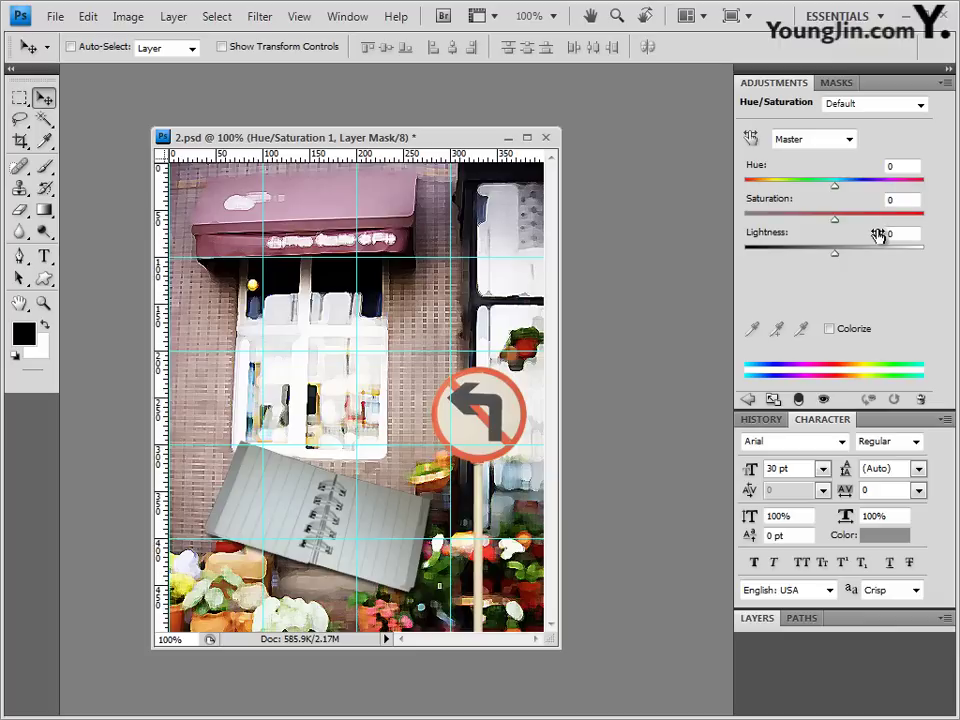
pyautogui.click(831, 330)
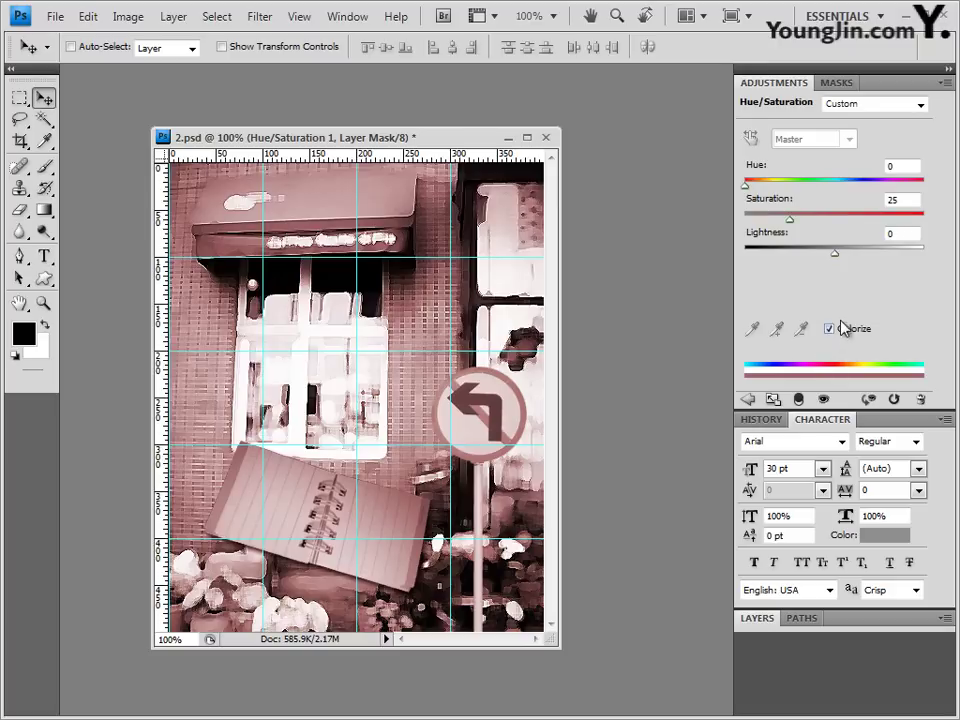
pyautogui.click(829, 329)
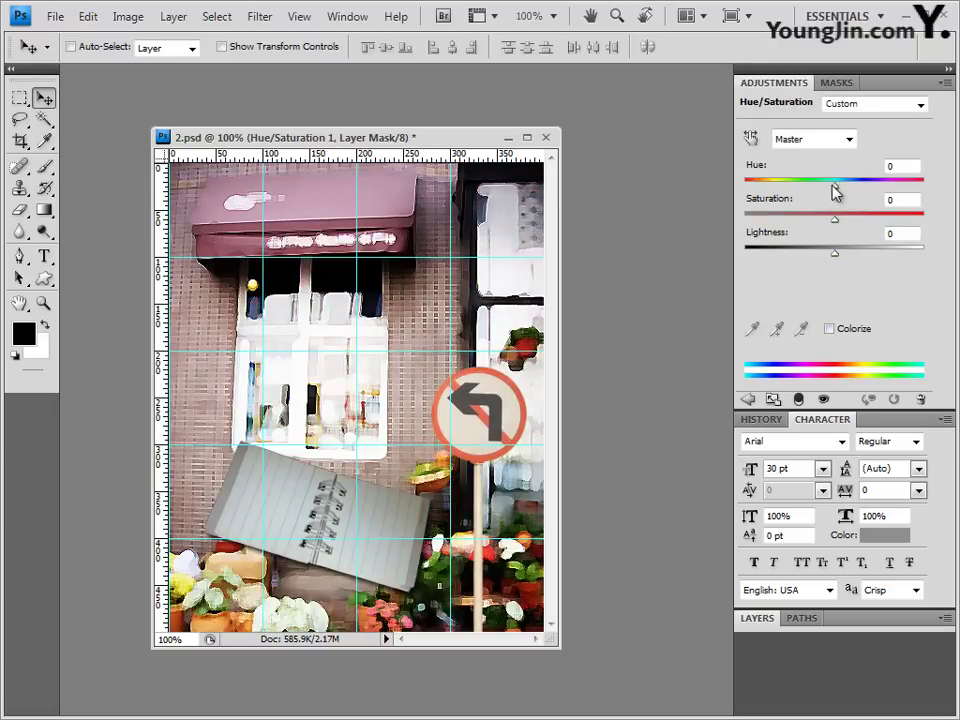
pyautogui.moveTo(836, 190); pyautogui.dragTo(871, 190)
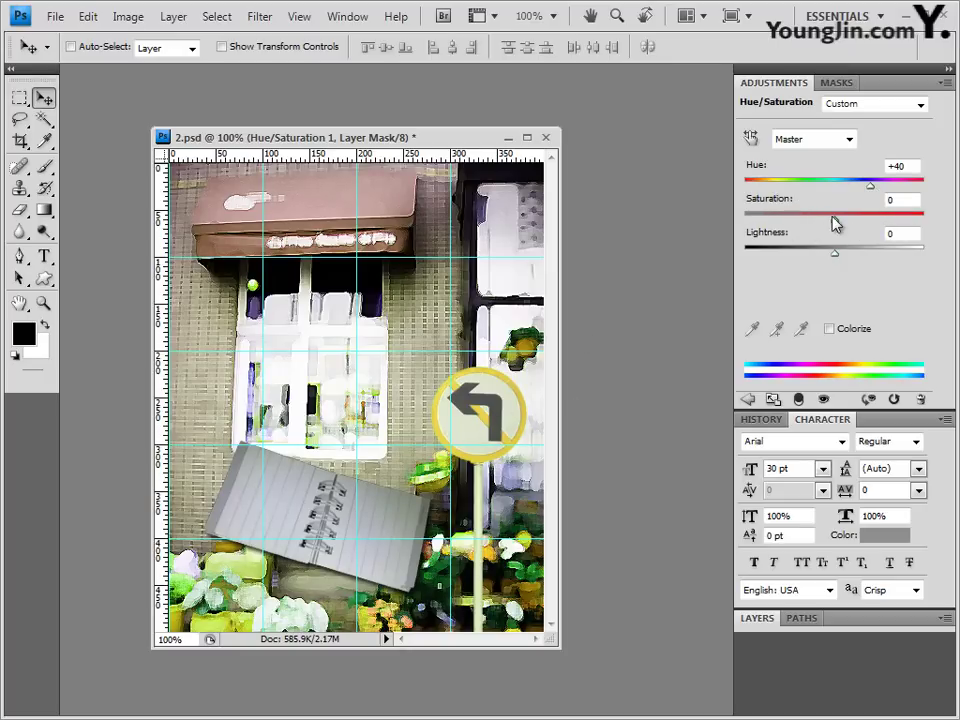
pyautogui.moveTo(837, 221); pyautogui.dragTo(880, 222)
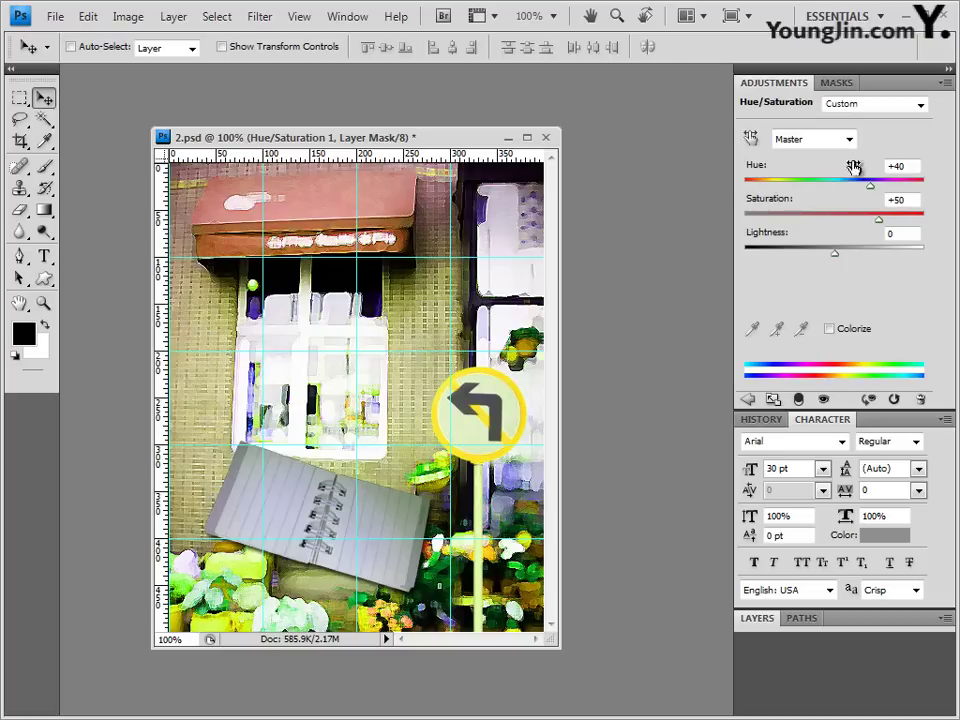
# Step: Close the adjustment settings, bring back the layer list, and clip the Hue/Saturation adjustment to the road sign layer
pyautogui.click(945, 82)
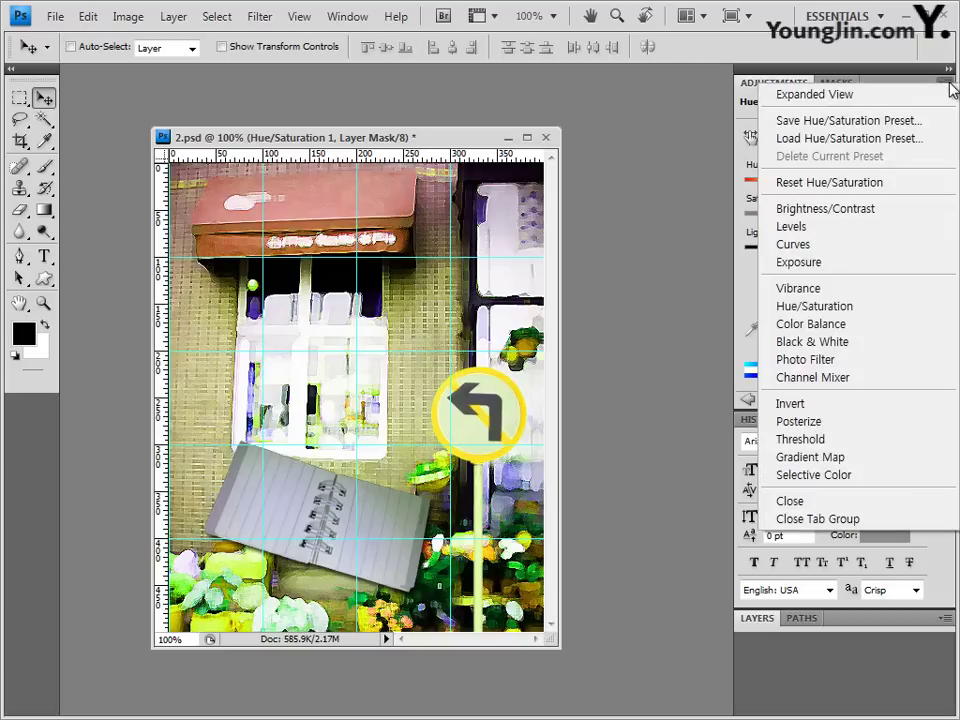
pyautogui.click(852, 519)
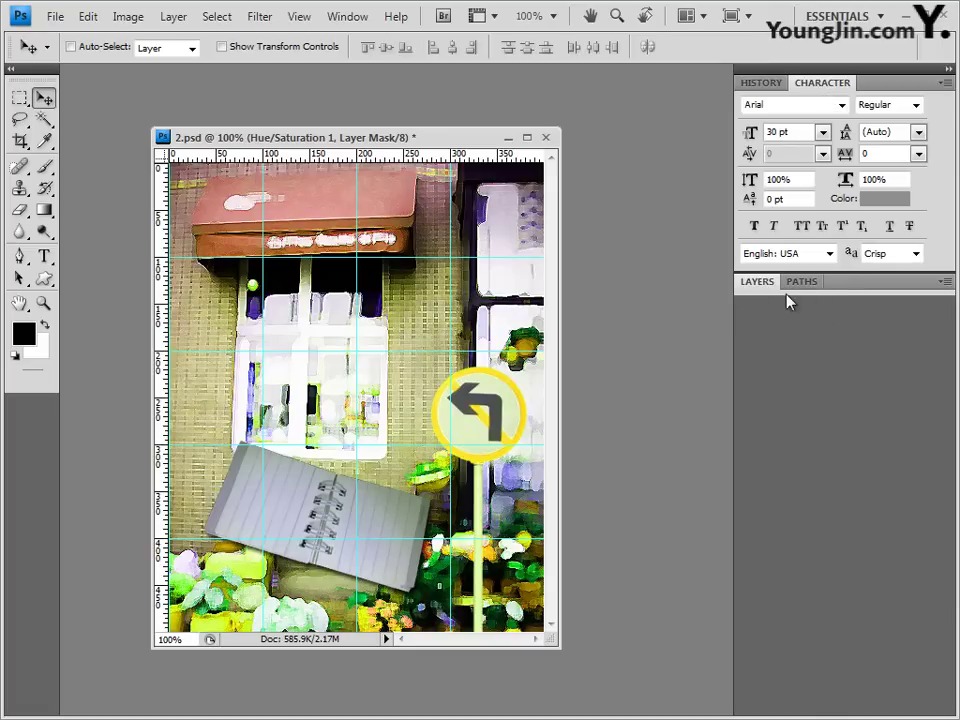
pyautogui.click(873, 290)
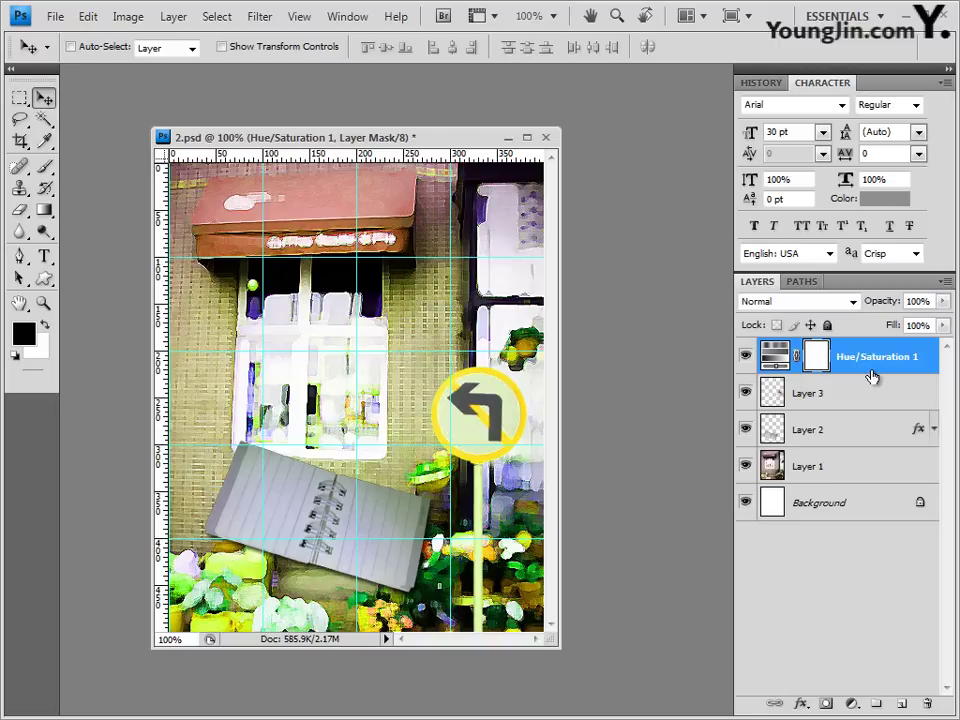
pyautogui.moveTo(876, 374); pyautogui.dragTo(879, 372)
pyautogui.keyDown('alt'); pyautogui.click(874, 376); pyautogui.keyUp('alt')
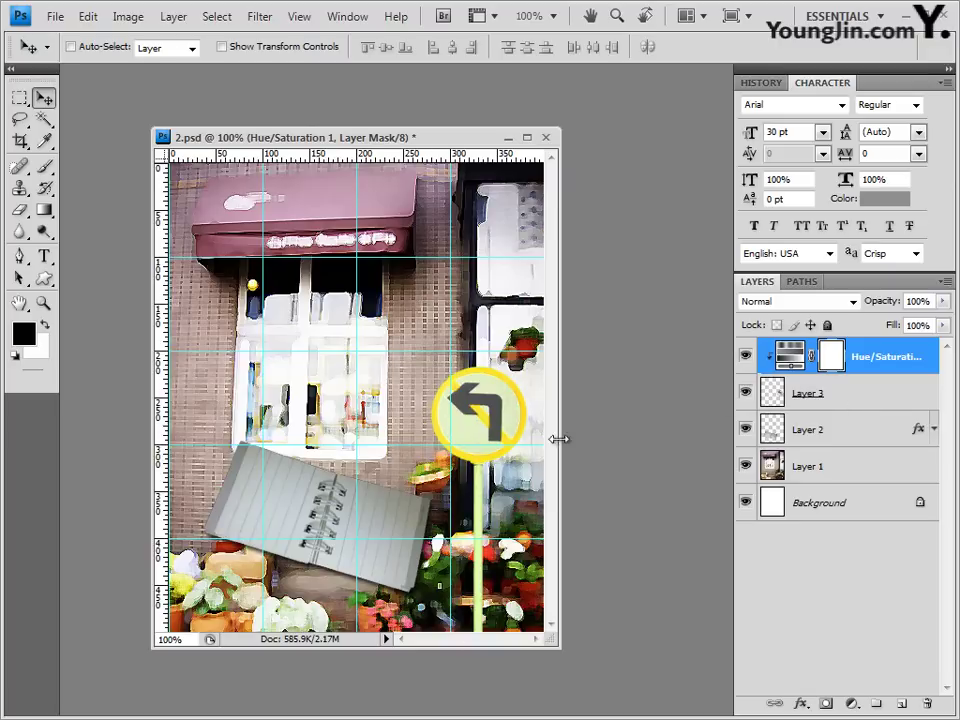
# Step: Add an Outer Glow effect with its default settings to the Hue/Saturation adjustment layer clipped to the road sign
pyautogui.click(896, 349)
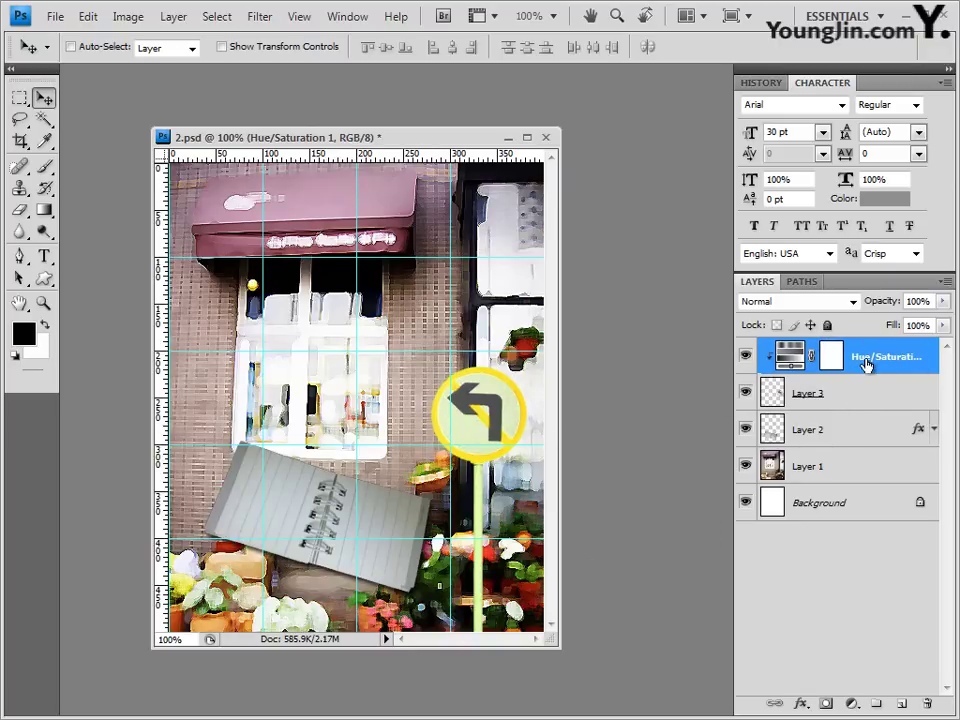
pyautogui.click(801, 705)
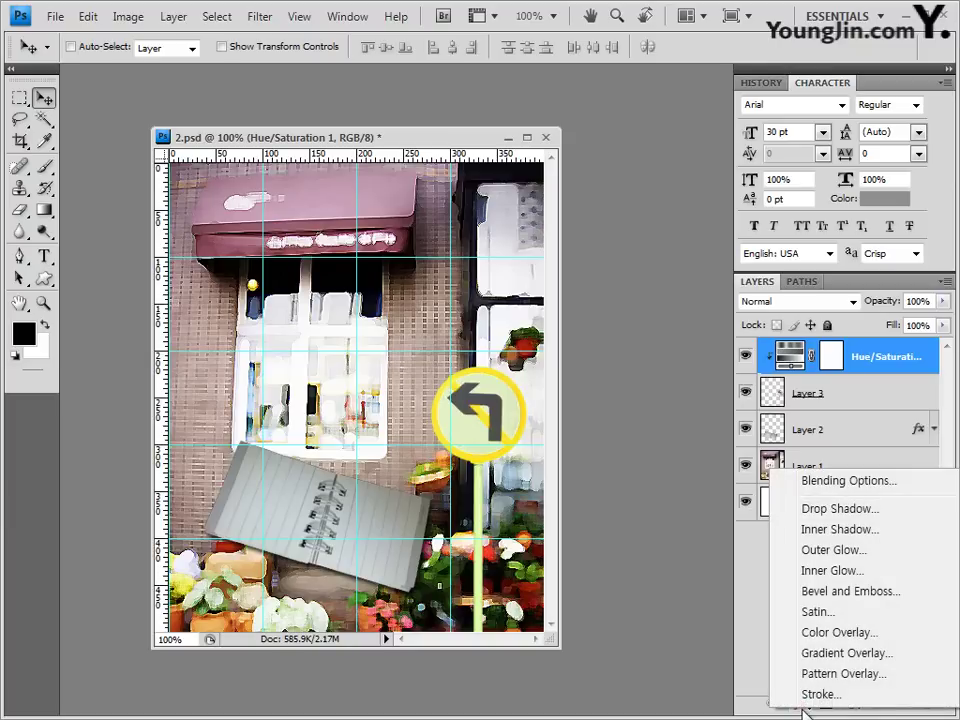
pyautogui.click(832, 550)
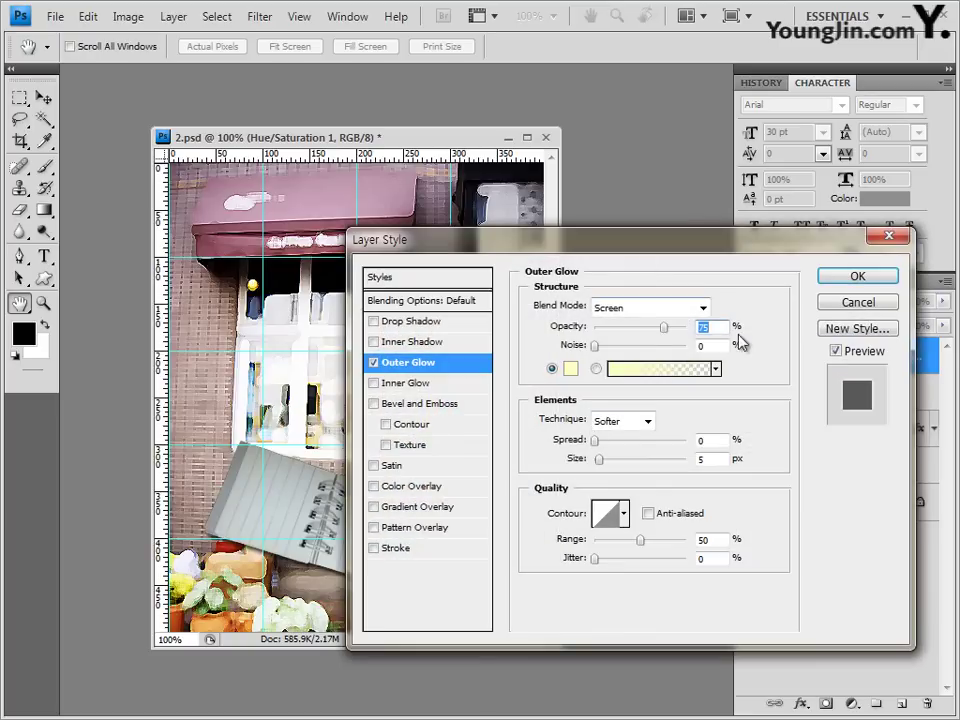
pyautogui.click(862, 275)
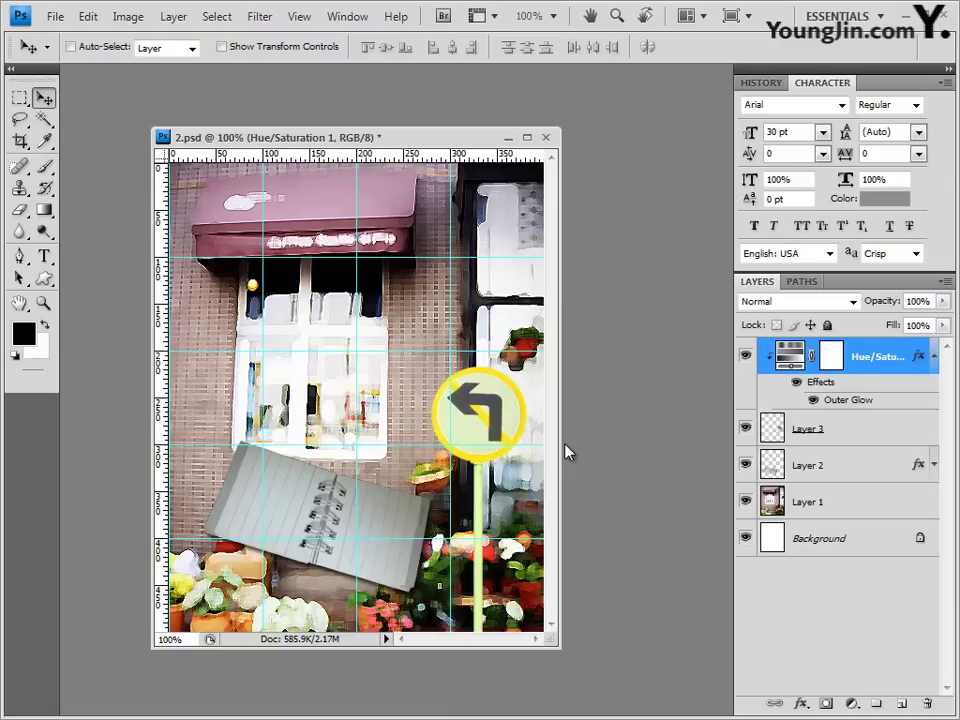
pyautogui.click(45, 256)
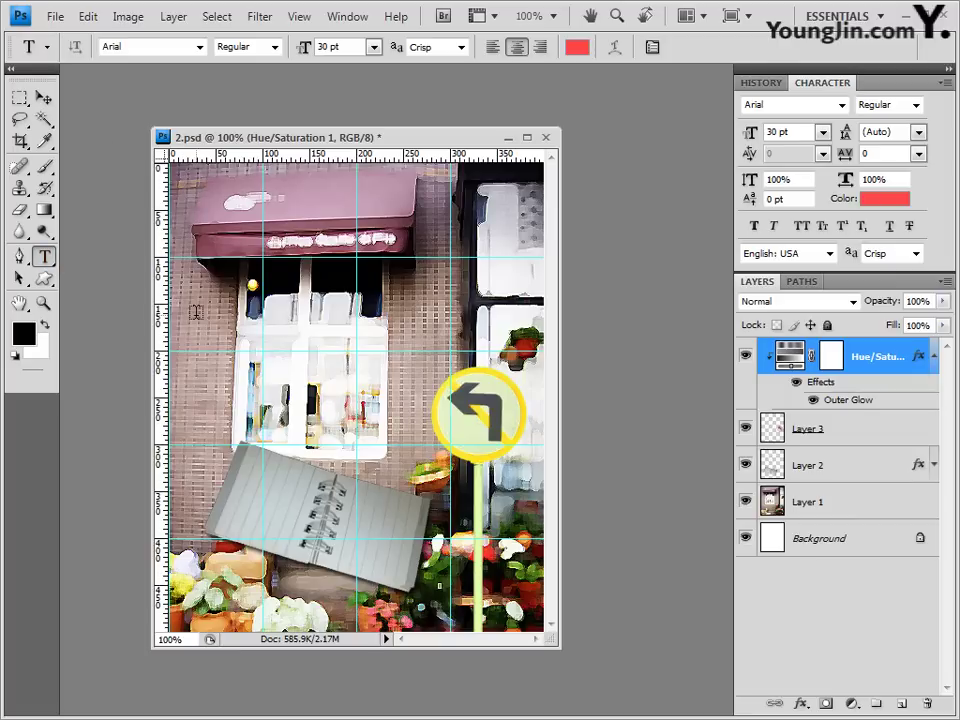
pyautogui.click(215, 250)
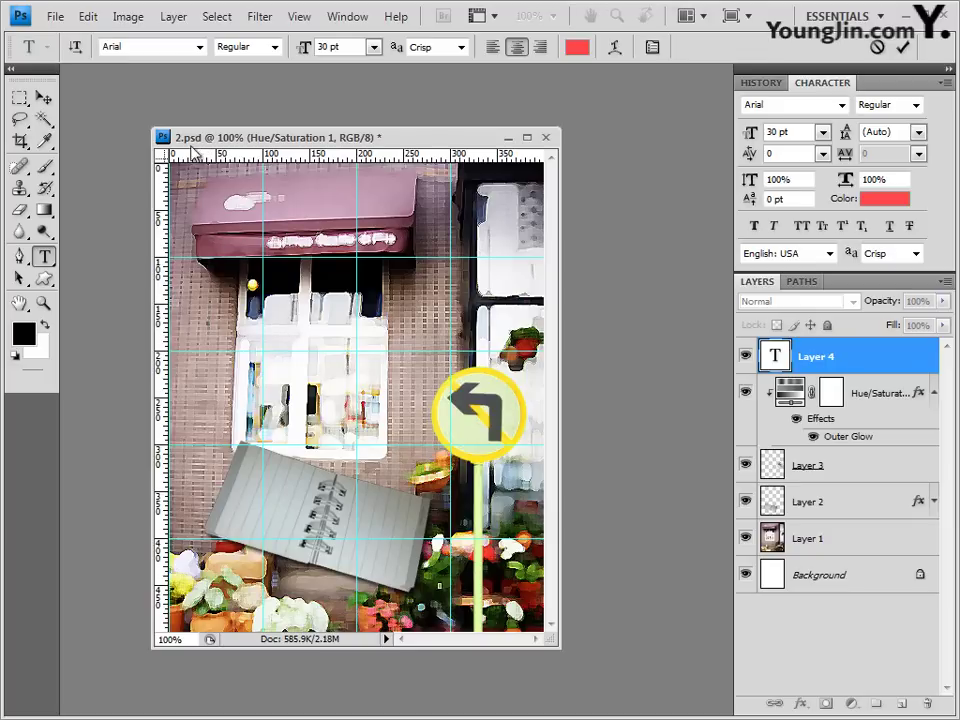
pyautogui.click(200, 47)
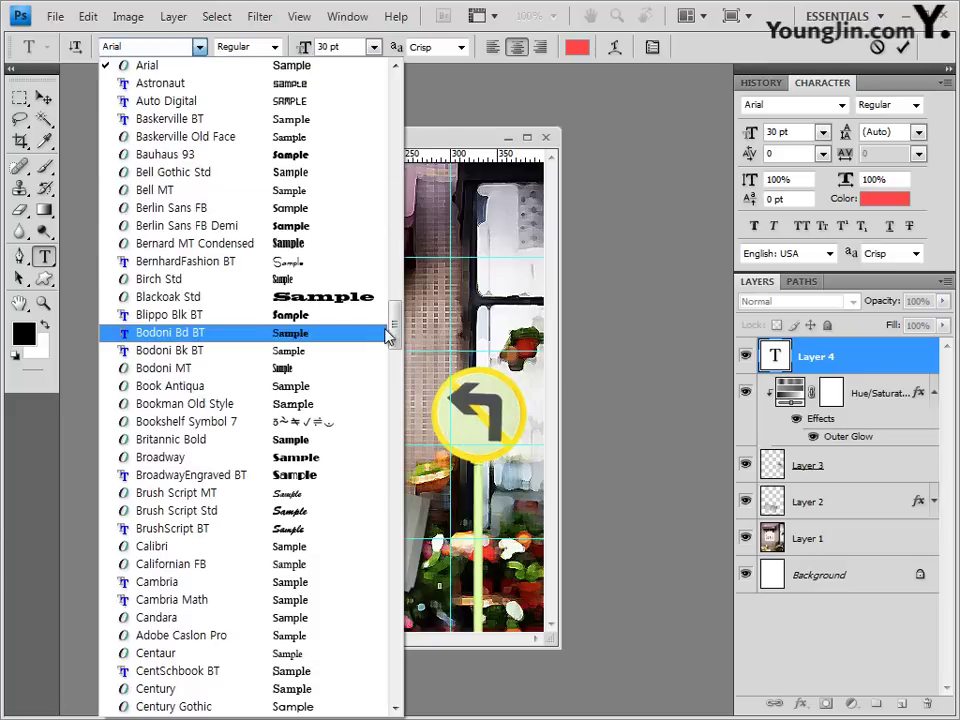
pyautogui.moveTo(389, 332); pyautogui.dragTo(425, 110)
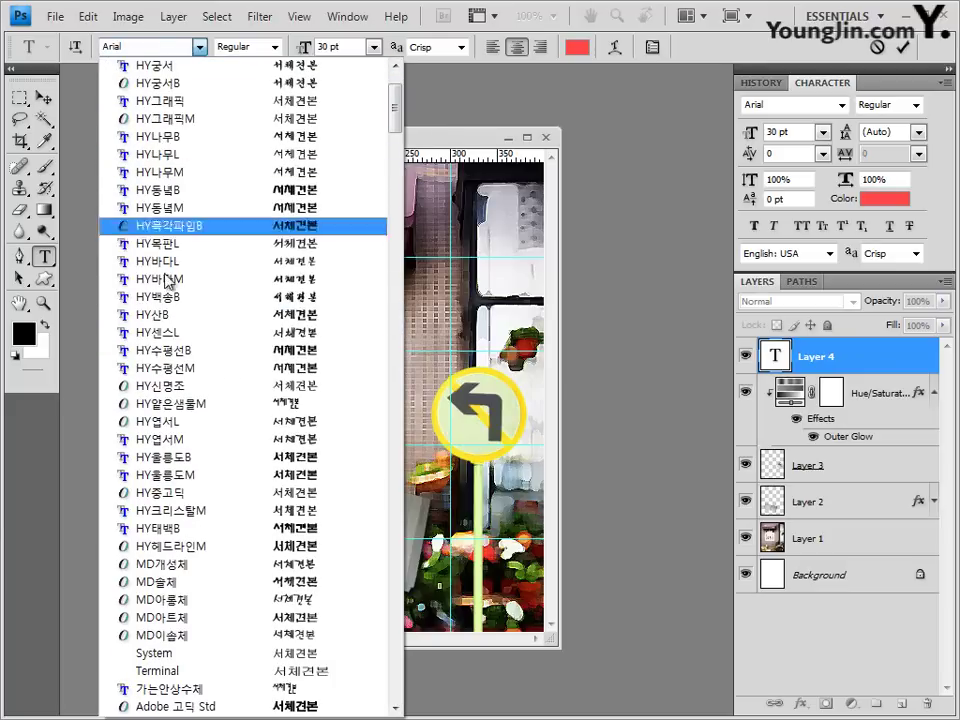
pyautogui.click(88, 17)
pyautogui.click(88, 17)
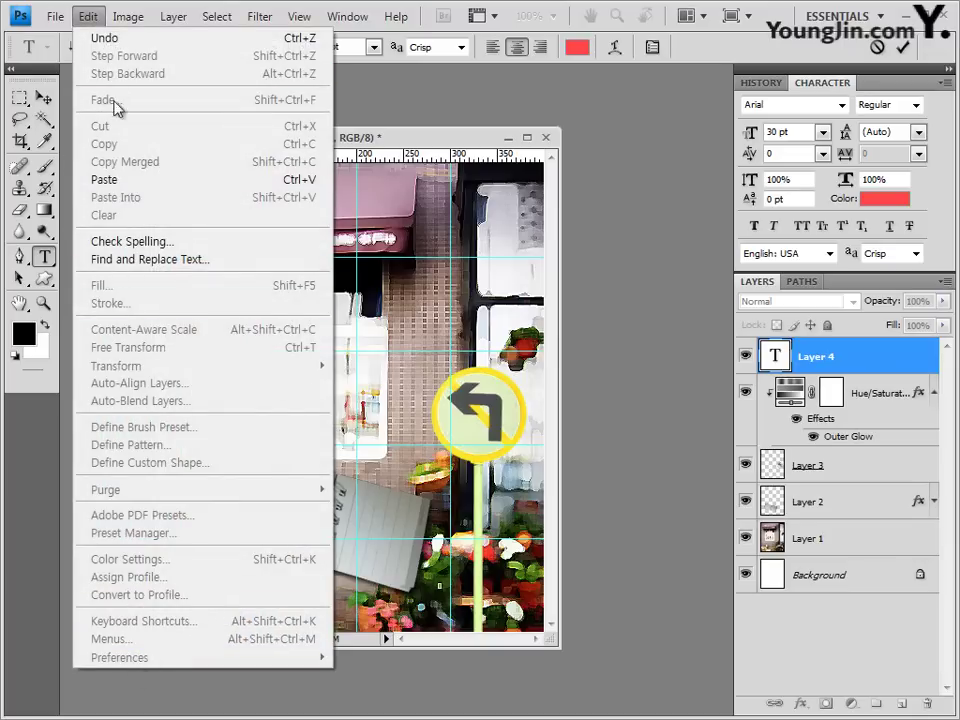
pyautogui.click(88, 17)
pyautogui.click(849, 367)
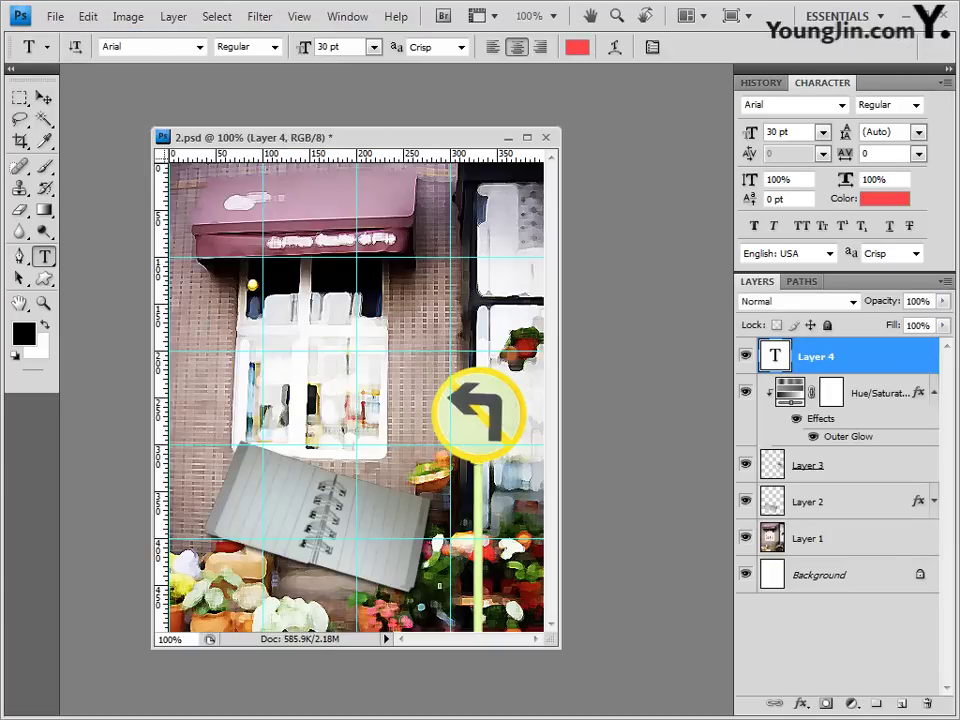
pyautogui.moveTo(921, 383); pyautogui.dragTo(927, 704)
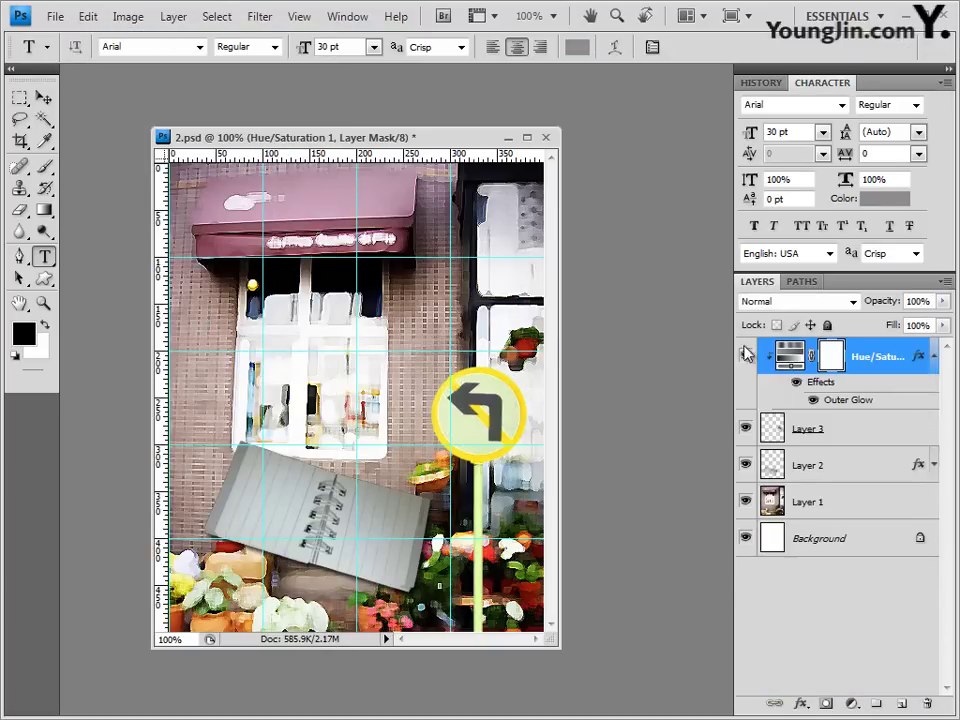
# Step: Review the Type preferences and keep Show Font Names in English turned off
pyautogui.click(58, 17)
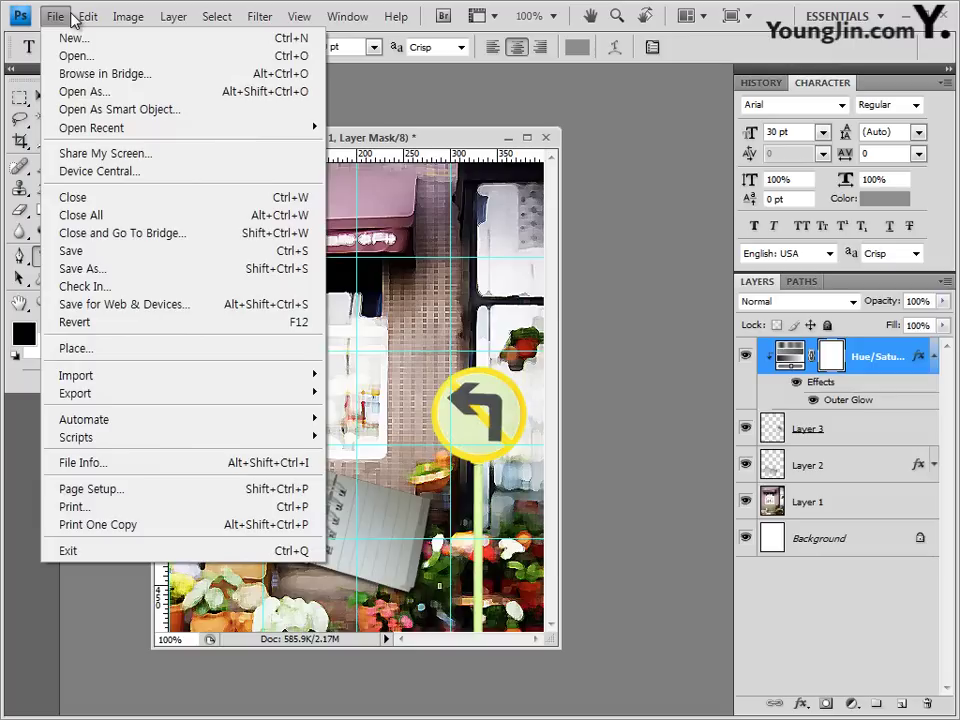
pyautogui.moveTo(84, 17)
pyautogui.moveTo(150, 657)
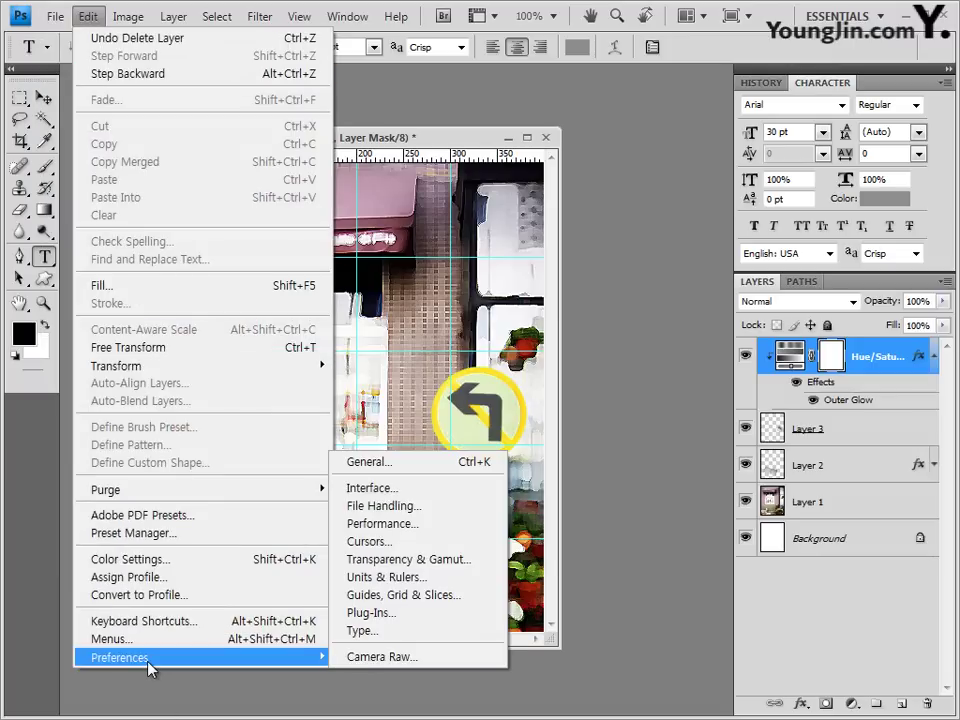
pyautogui.click(424, 472)
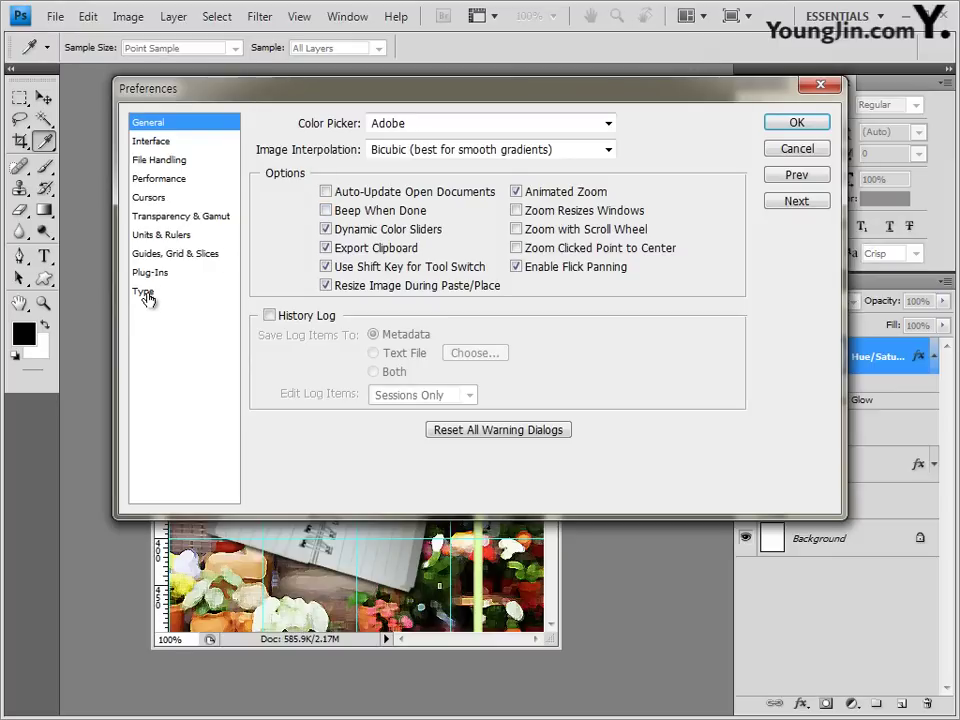
pyautogui.click(144, 292)
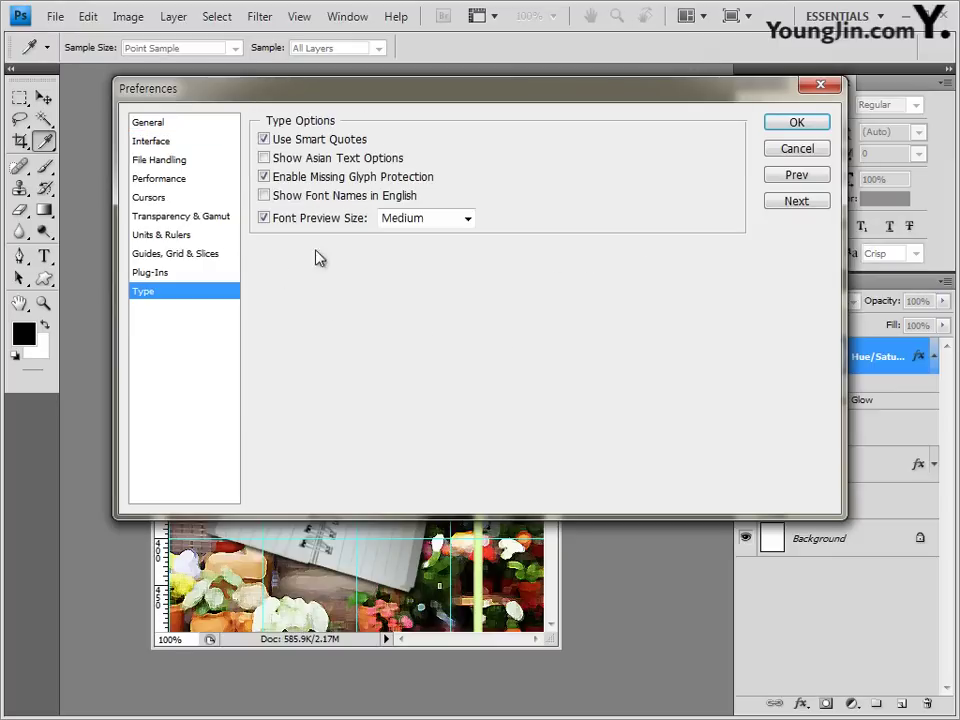
pyautogui.click(310, 197)
pyautogui.click(265, 197)
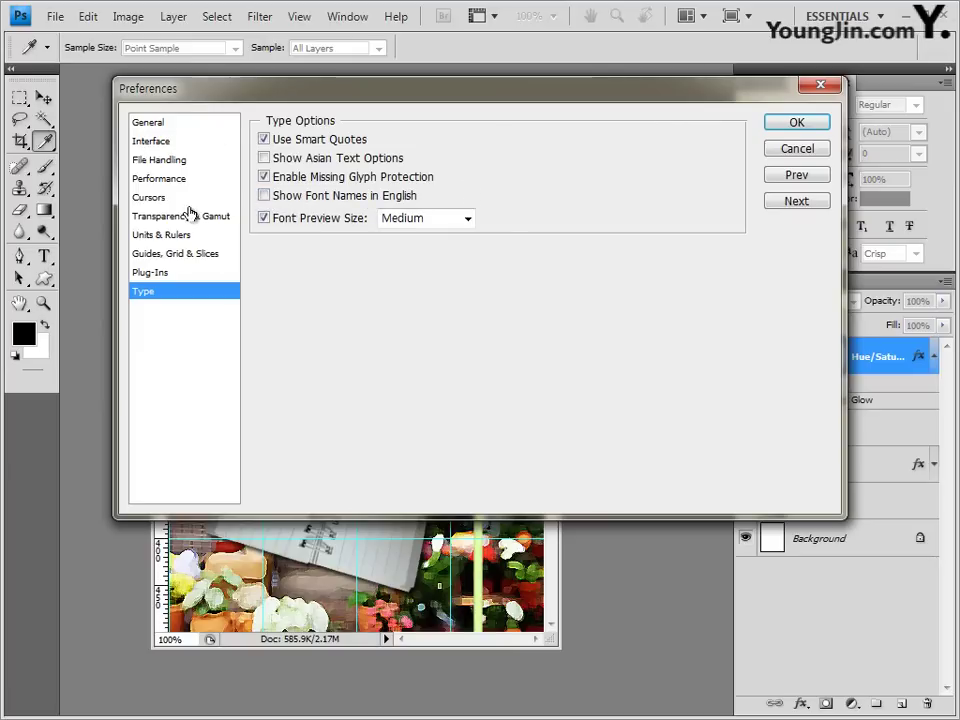
pyautogui.click(816, 124)
# Step: Start a new text layer on the image and set its font to 굴림 at 55 pt
pyautogui.press('t')
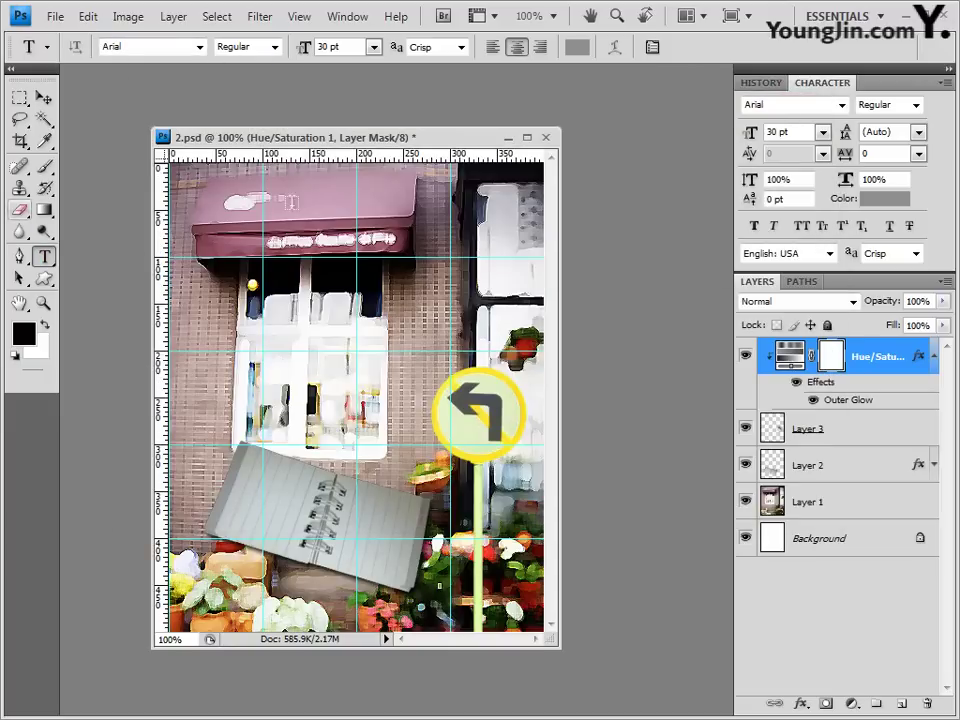
pyautogui.click(170, 246)
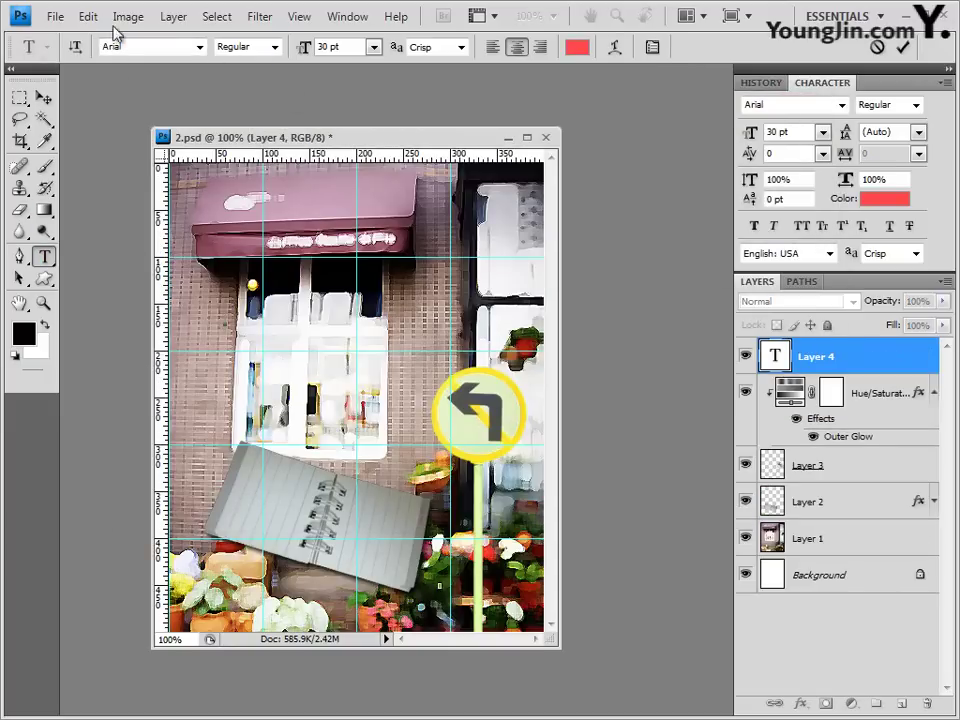
pyautogui.click(200, 47)
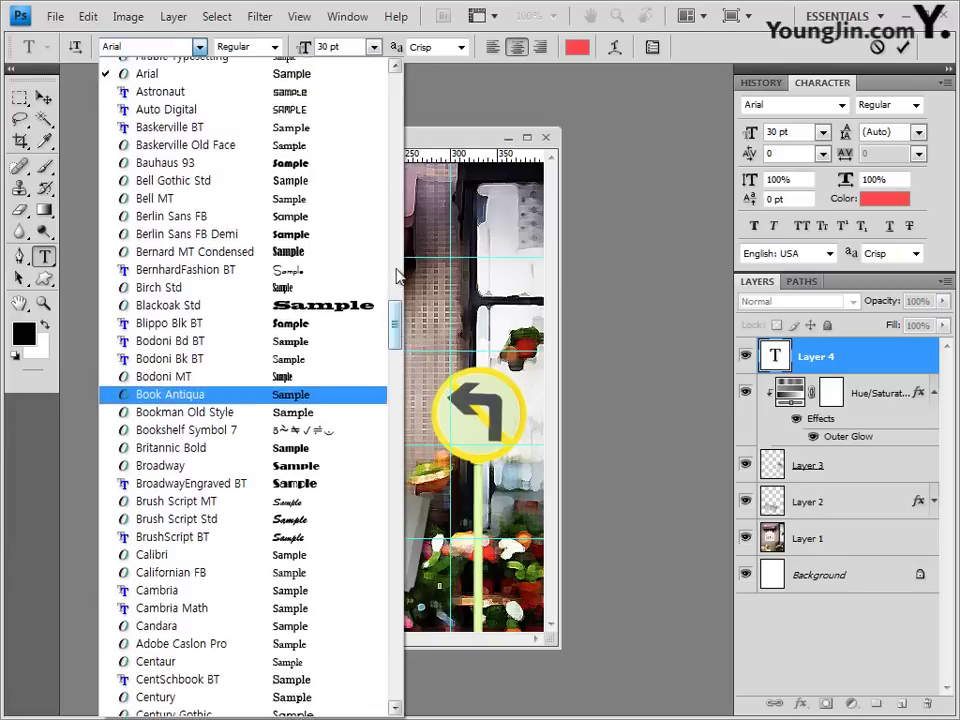
pyautogui.moveTo(396, 240); pyautogui.dragTo(396, 149)
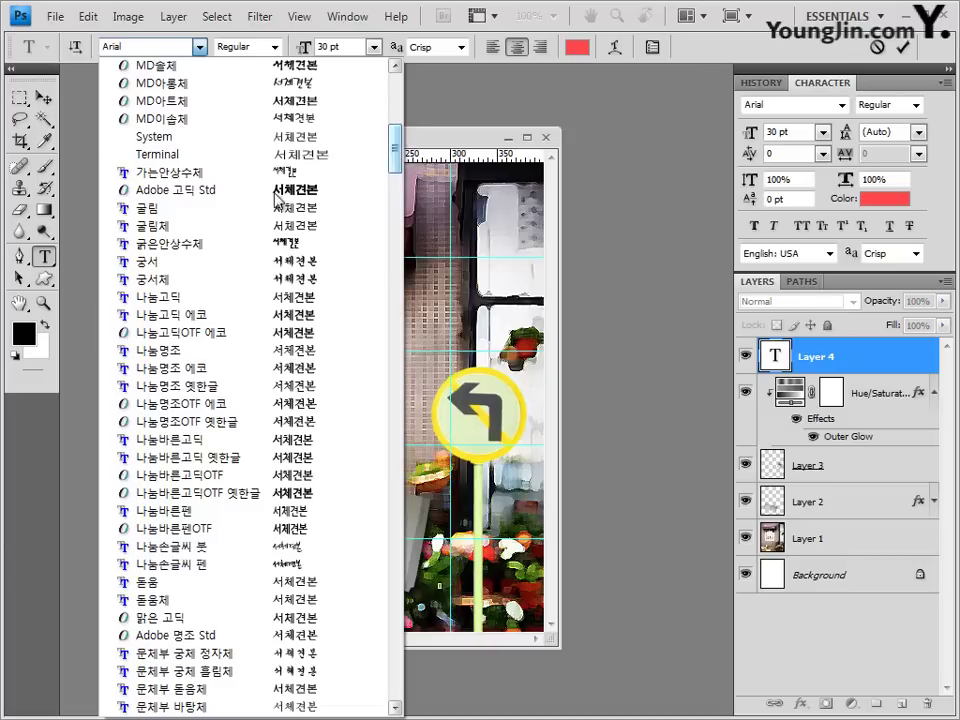
pyautogui.click(190, 214)
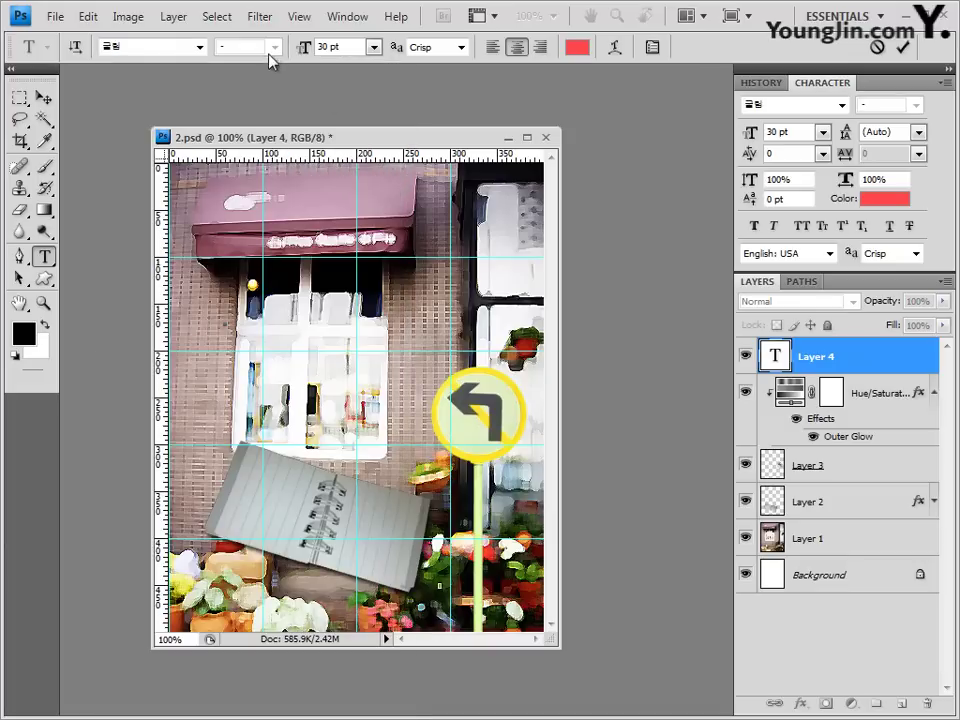
pyautogui.click(348, 50)
pyautogui.write('55')
# Step: Set the text color to ff3399
pyautogui.click(570, 48)
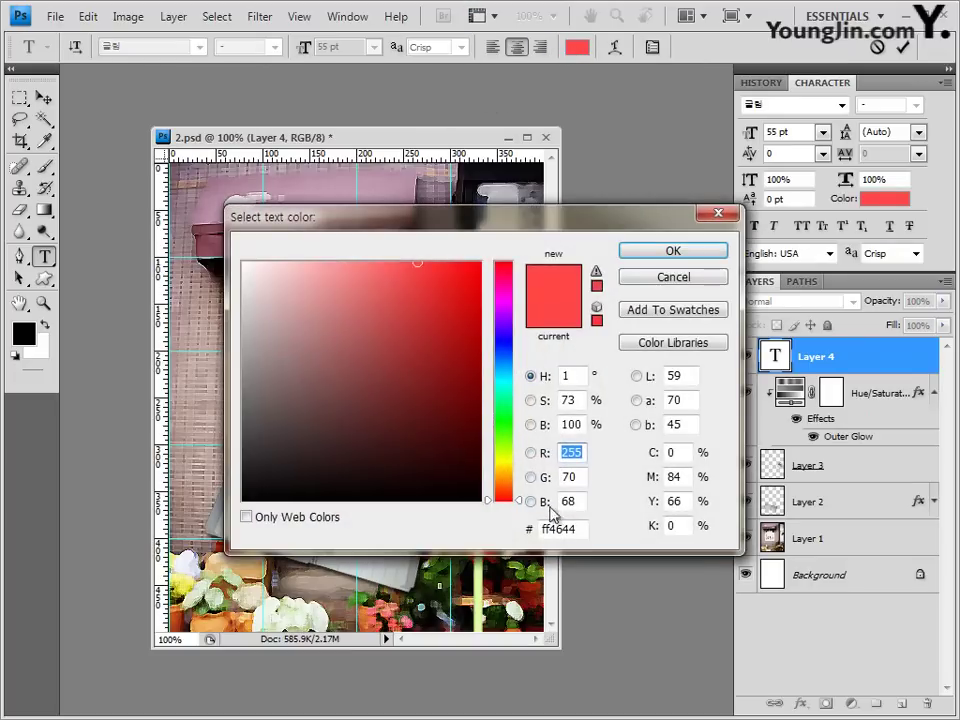
pyautogui.press('Tab')
pyautogui.press('Tab')
pyautogui.press('Tab')
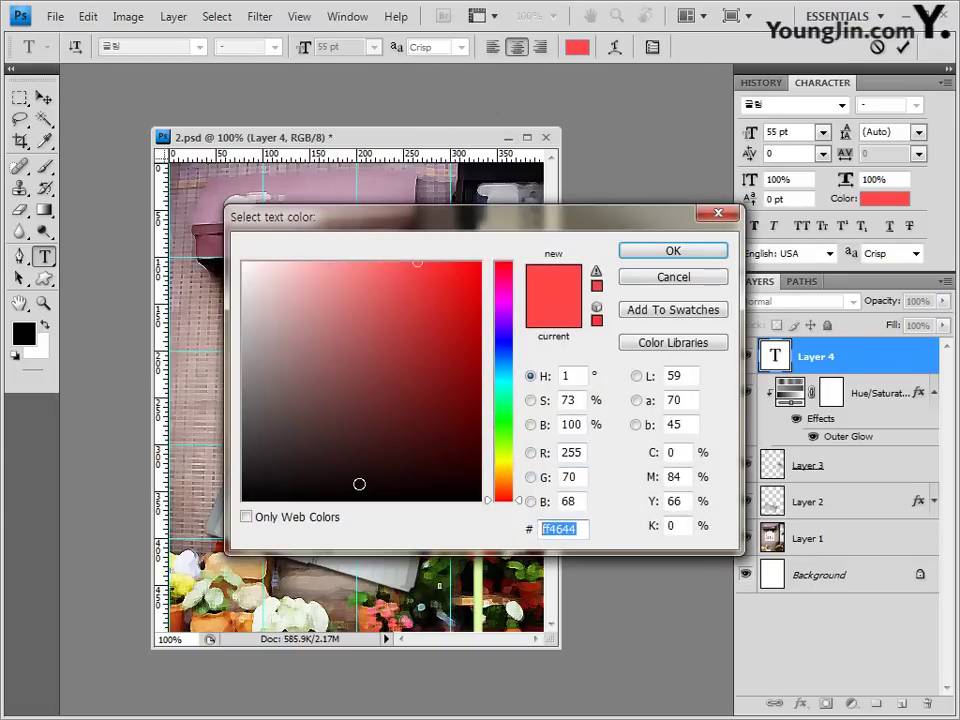
pyautogui.write('ff3399')
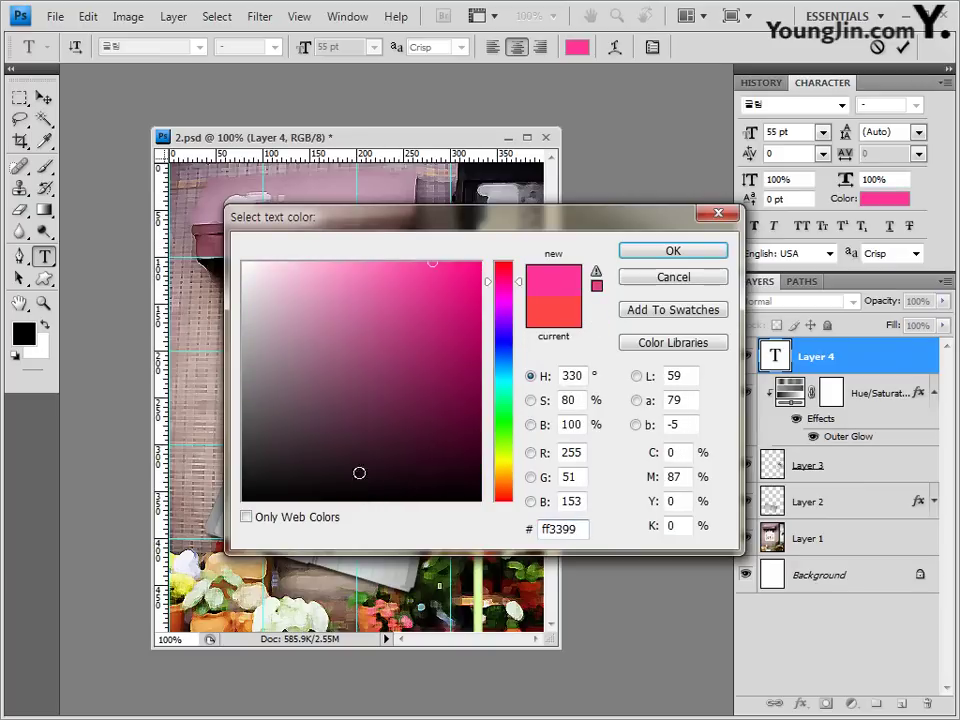
pyautogui.click(687, 254)
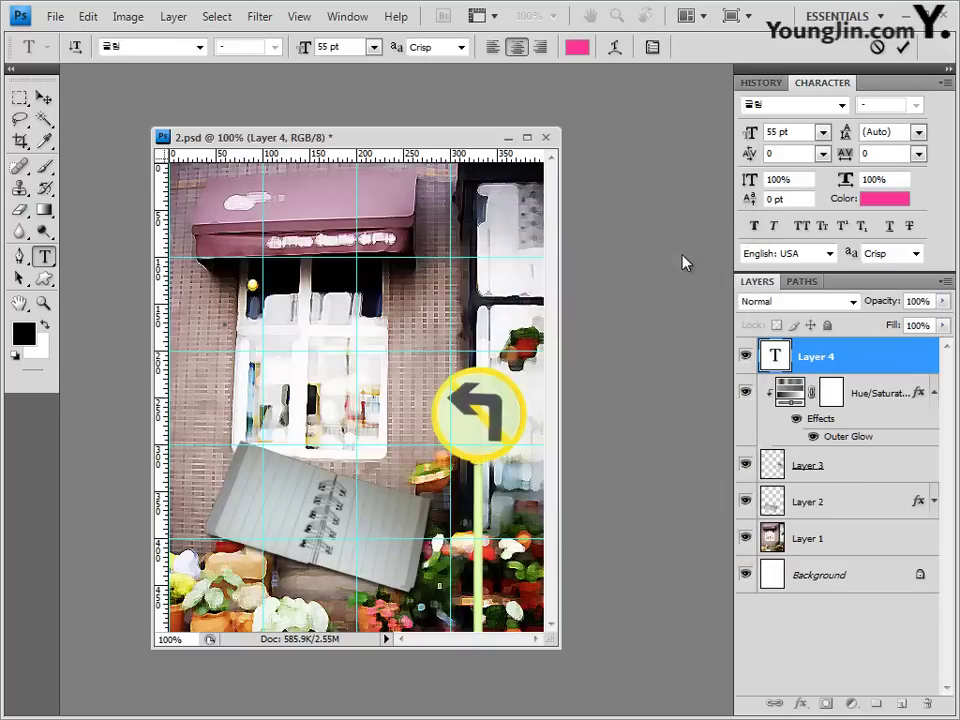
# Step: Enter "나의 작은" and "여행 노트" on two lines, move the text over the storefront window below the awning, and commit it
pyautogui.click(253, 303)
pyautogui.write('의 작은 행 노트')
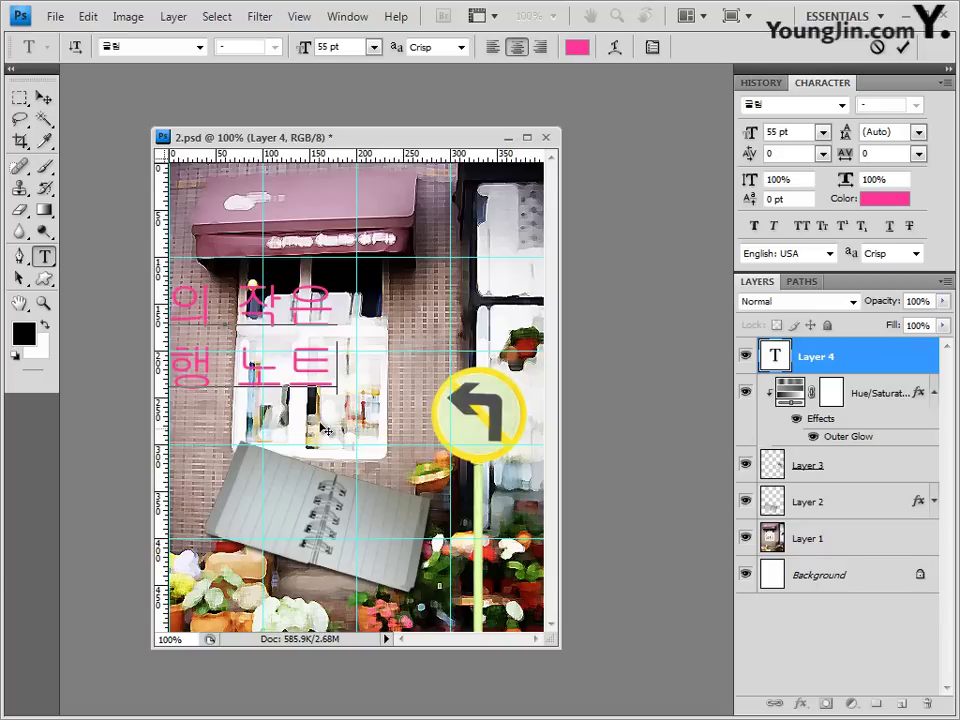
pyautogui.moveTo(329, 428); pyautogui.dragTo(394, 418)
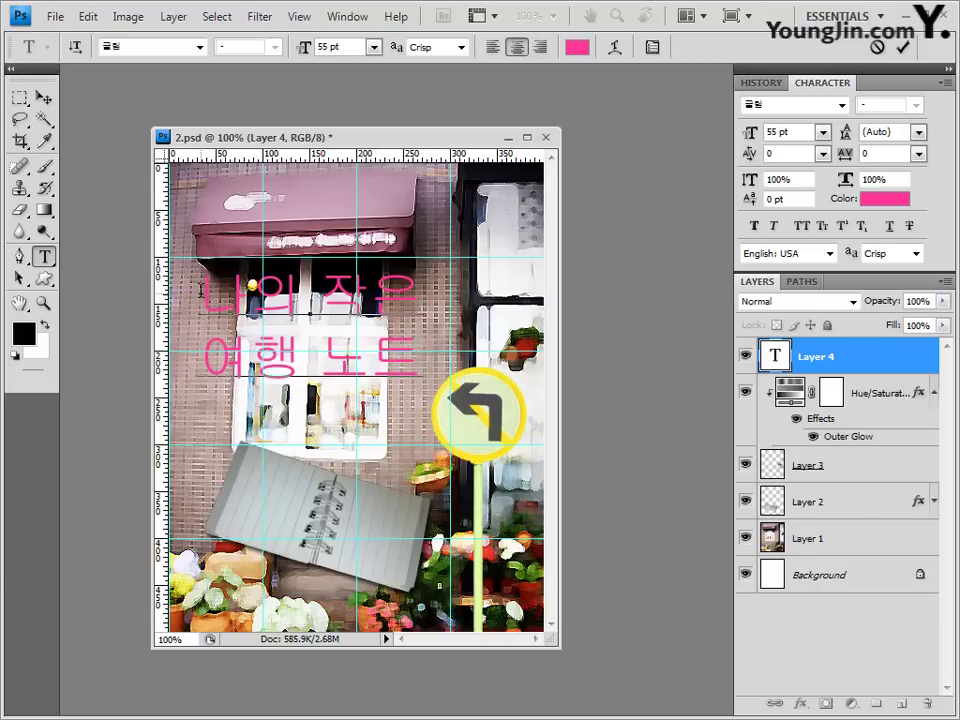
pyautogui.hotkey('ctrl', 'a')
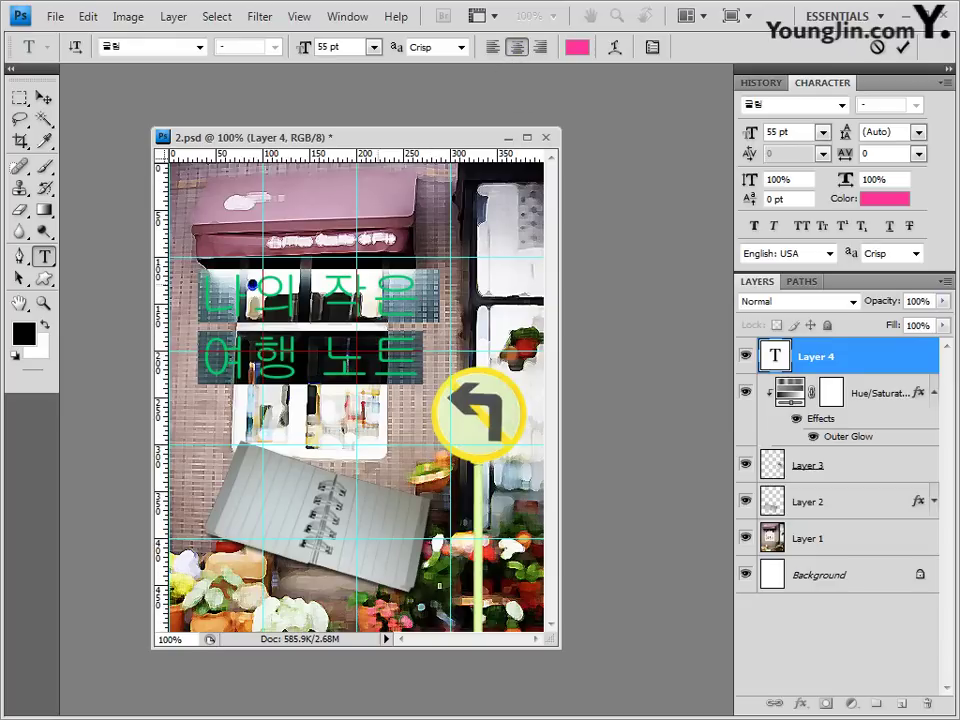
pyautogui.click(282, 285)
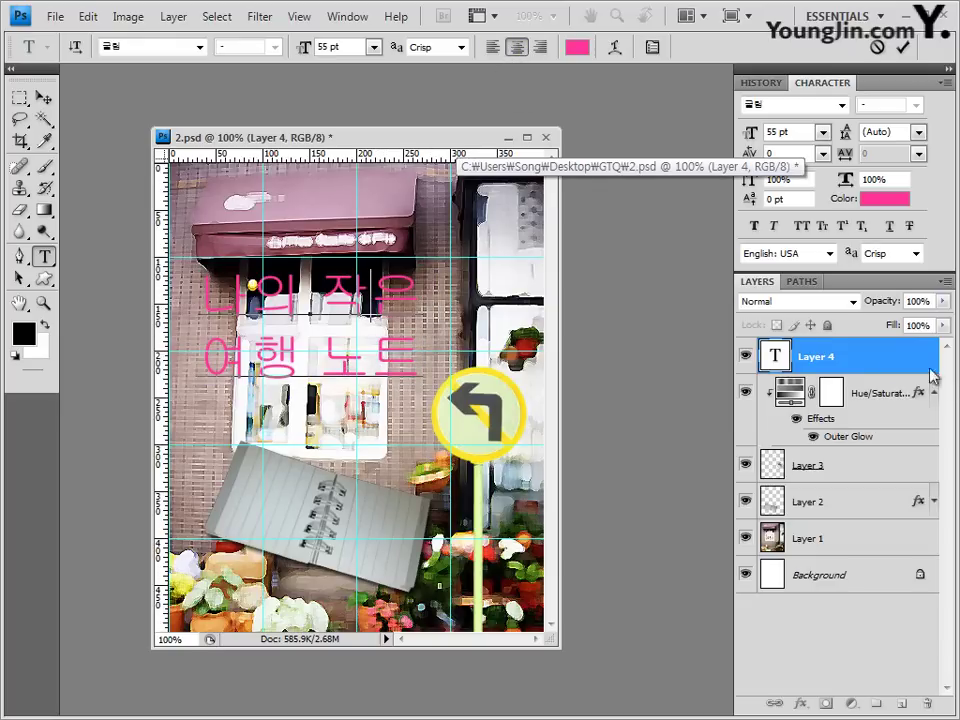
pyautogui.click(883, 362)
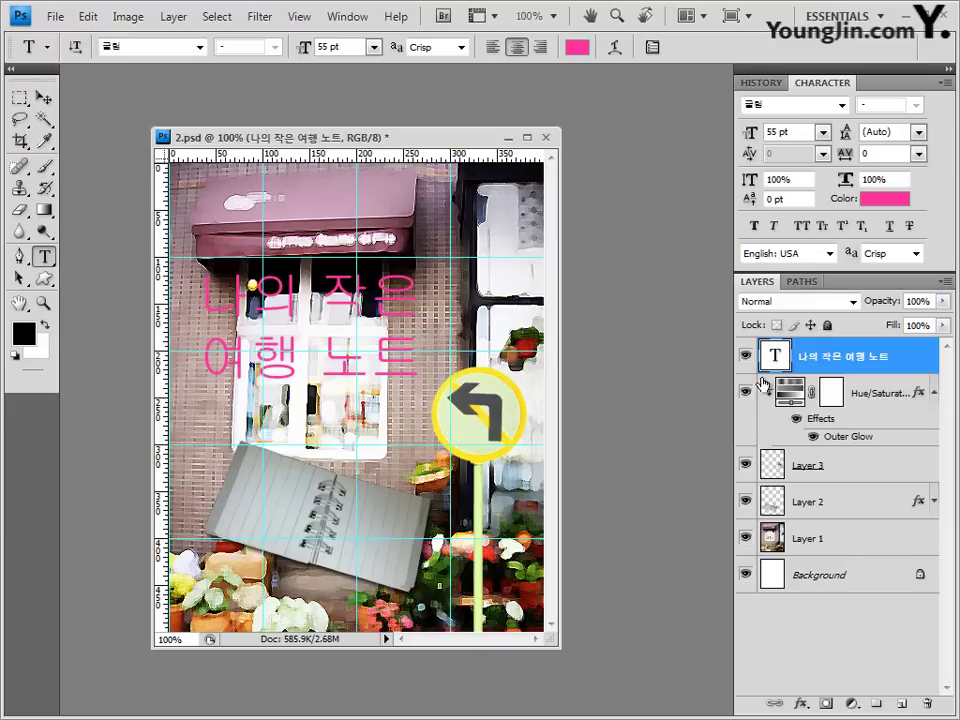
# Step: Add a 2 px outside Stroke in white (ffffff) to the "나의 작은 여행 노트" text layer
pyautogui.click(804, 706)
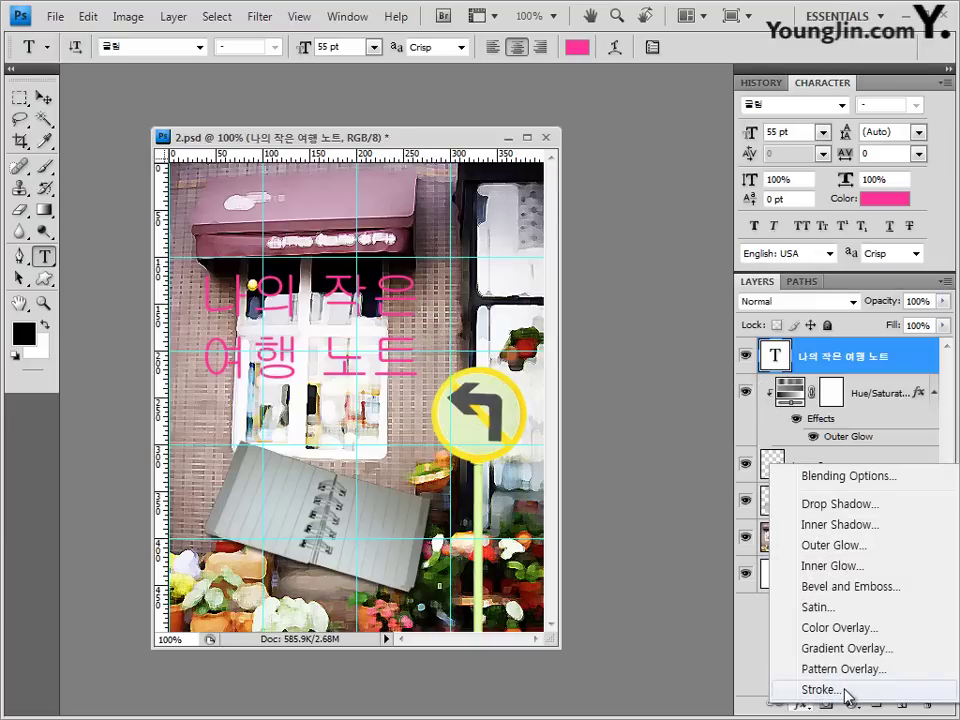
pyautogui.click(815, 689)
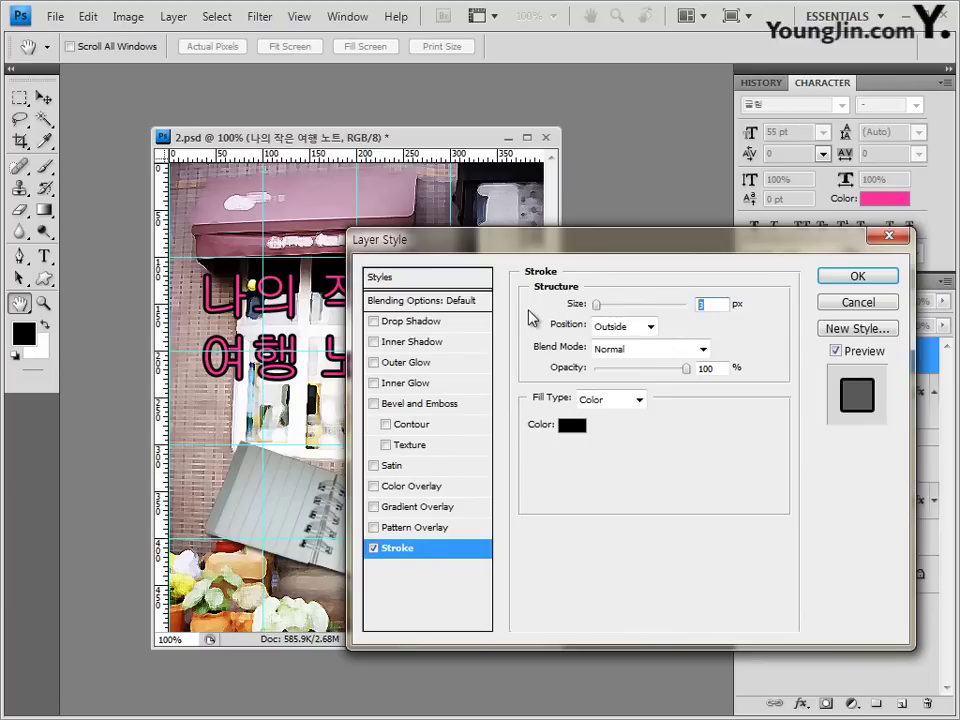
pyautogui.write('2')
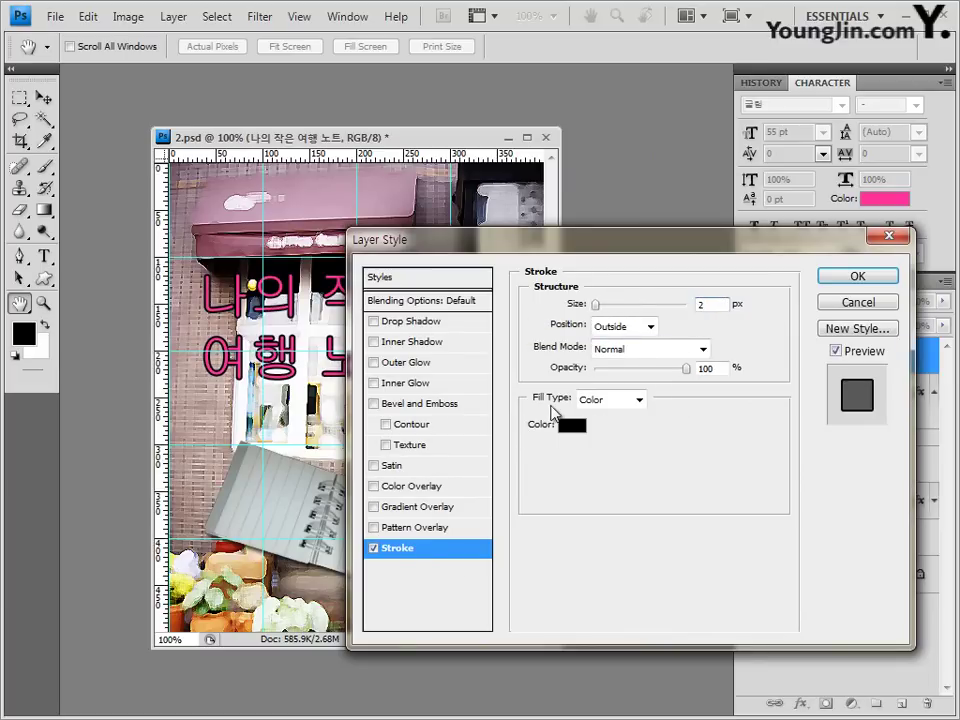
pyautogui.click(572, 426)
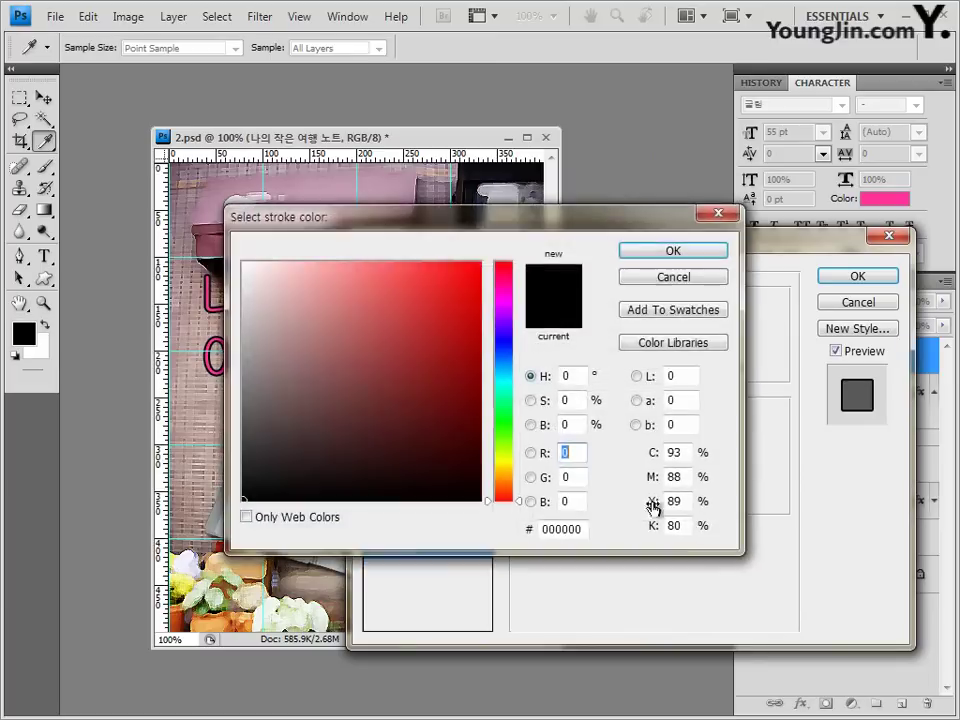
pyautogui.moveTo(268, 279); pyautogui.dragTo(241, 262)
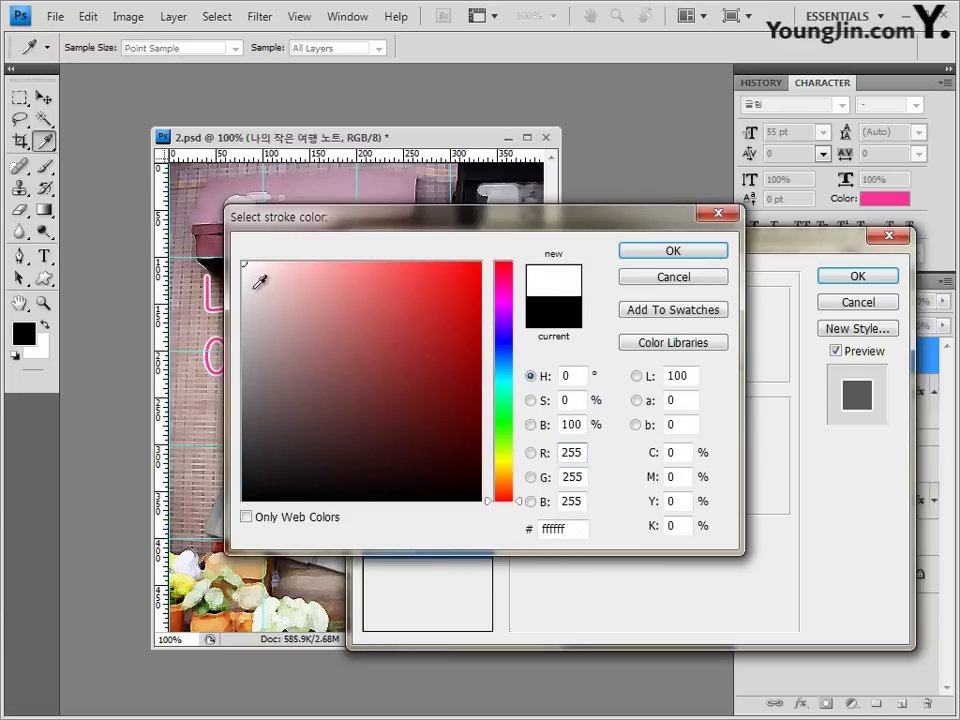
pyautogui.doubleClick(548, 529)
pyautogui.click(704, 257)
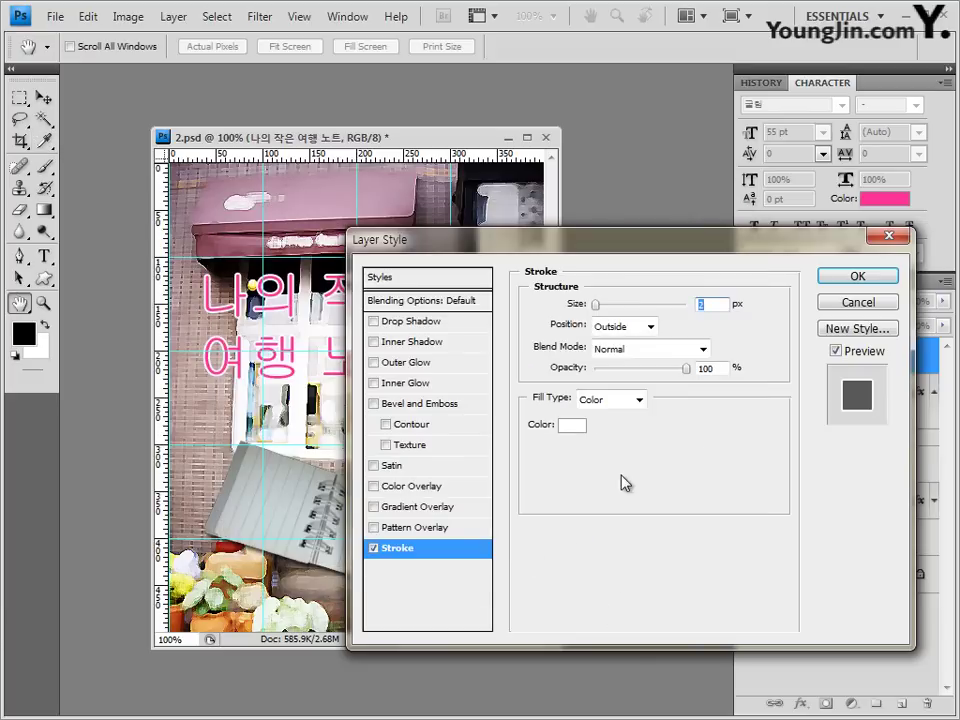
# Step: Add a Drop Shadow with default settings to the text and collapse the effects lists of the text and Hue/Saturation layers
pyautogui.click(414, 321)
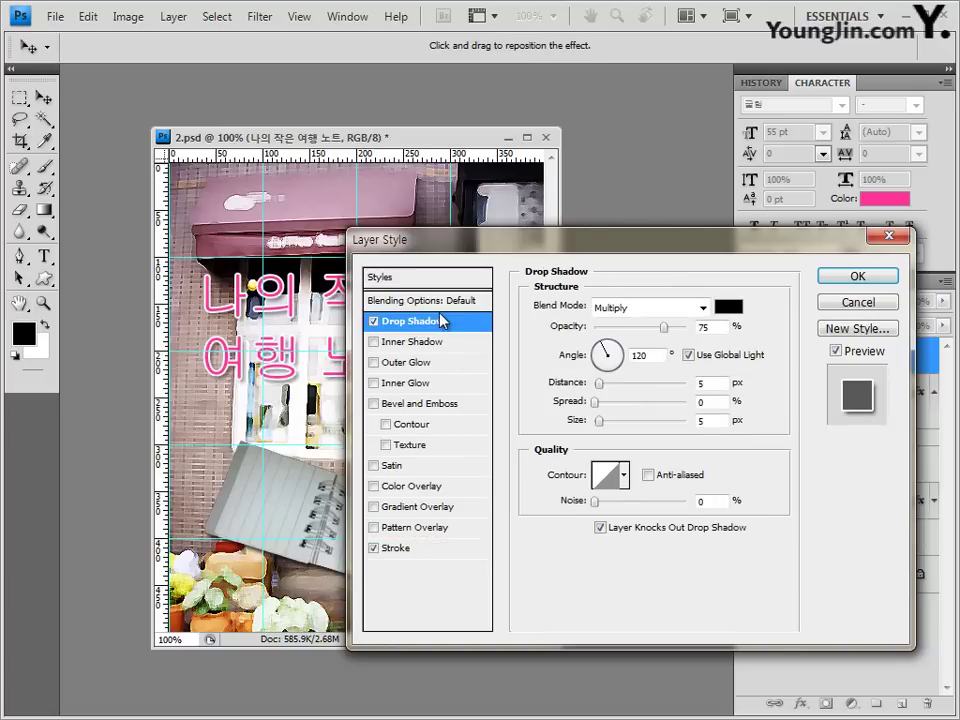
pyautogui.click(880, 286)
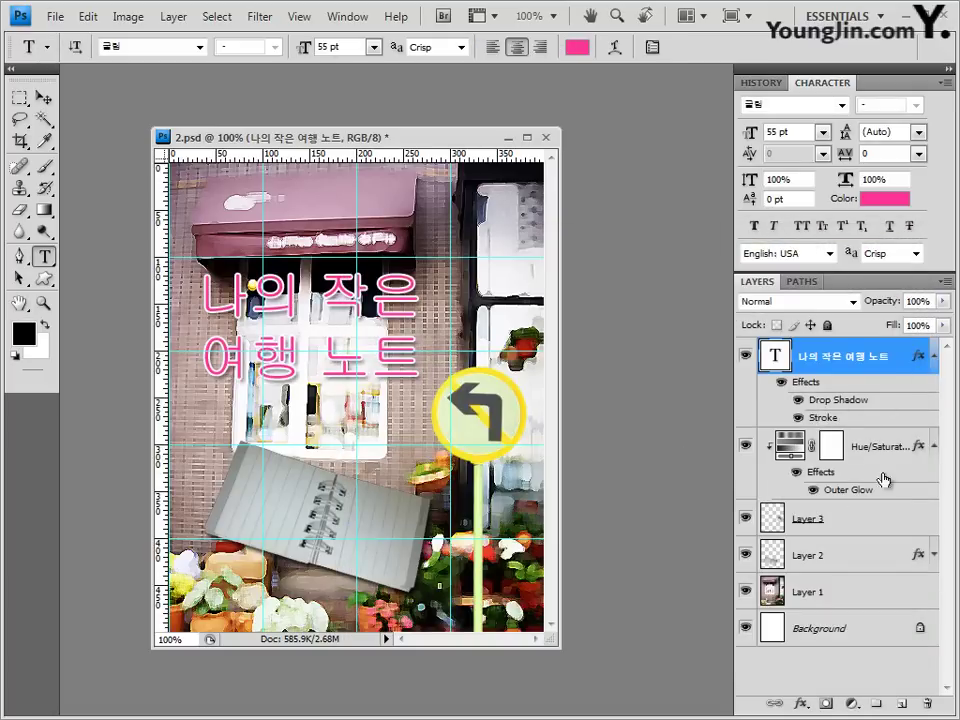
pyautogui.click(933, 446)
pyautogui.click(933, 356)
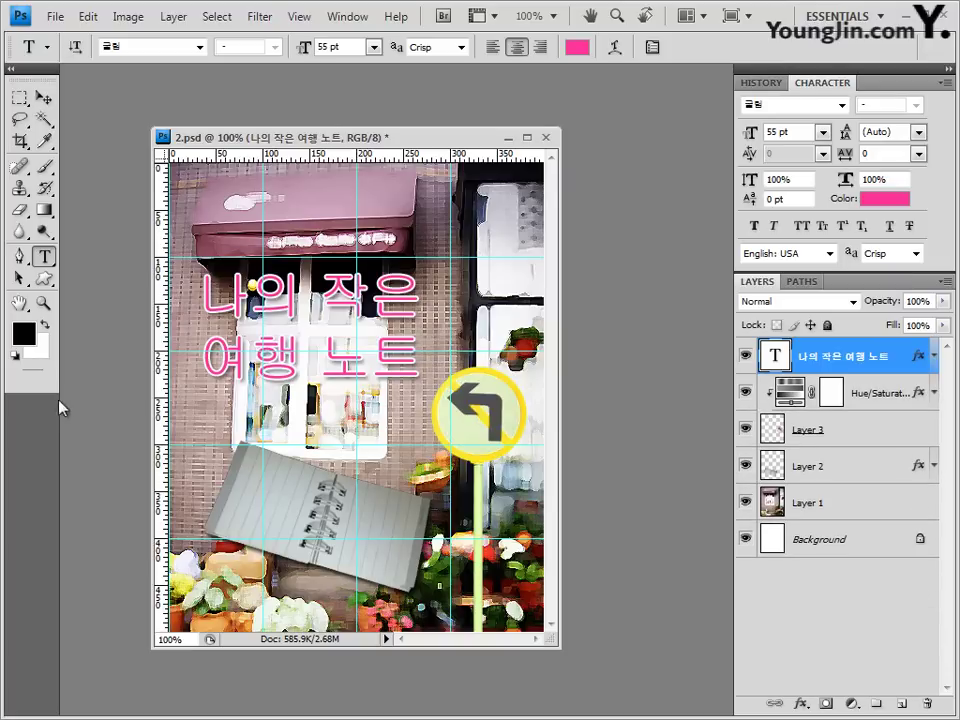
# Step: Replace the current custom shapes with the Objects set and choose the ink splatter shape
pyautogui.click(43, 278)
pyautogui.click(57, 325)
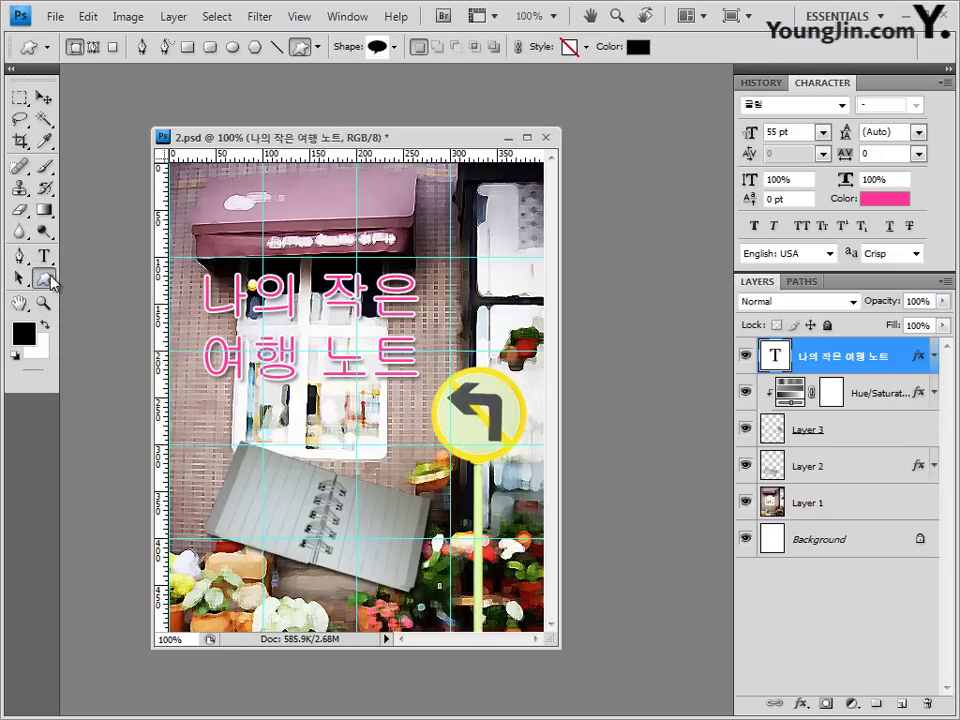
pyautogui.click(394, 47)
pyautogui.click(485, 80)
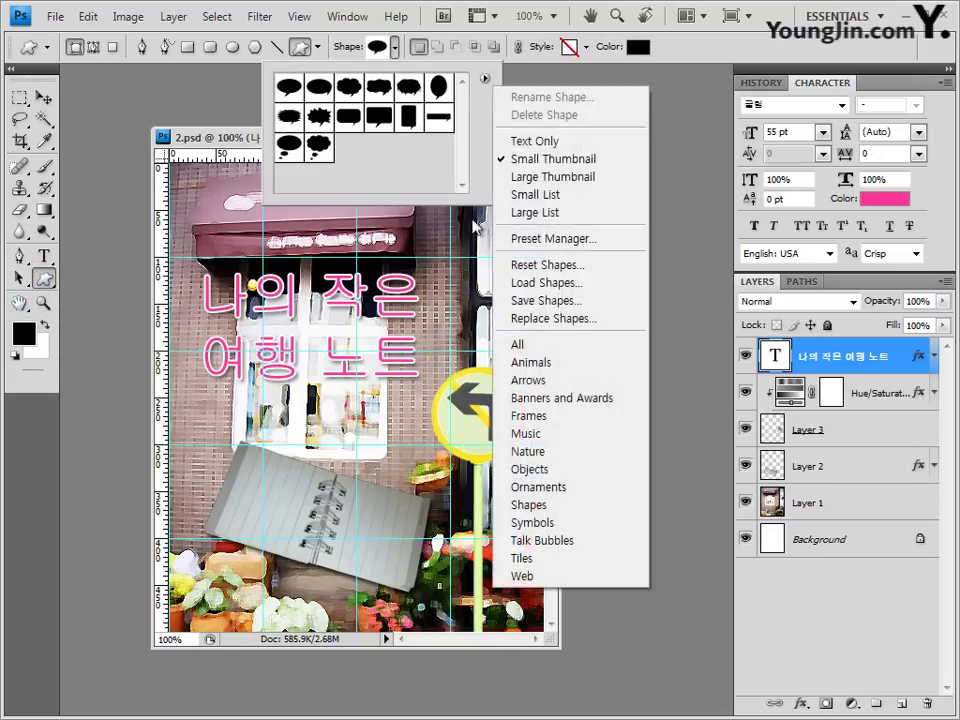
pyautogui.click(567, 476)
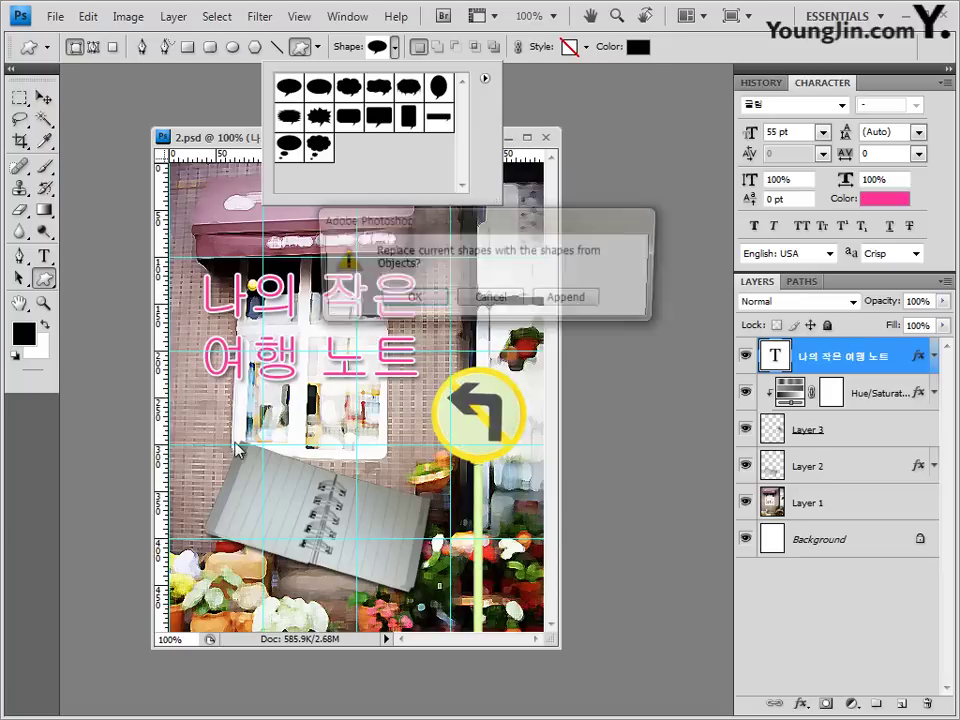
pyautogui.click(431, 301)
pyautogui.moveTo(463, 95); pyautogui.dragTo(463, 180)
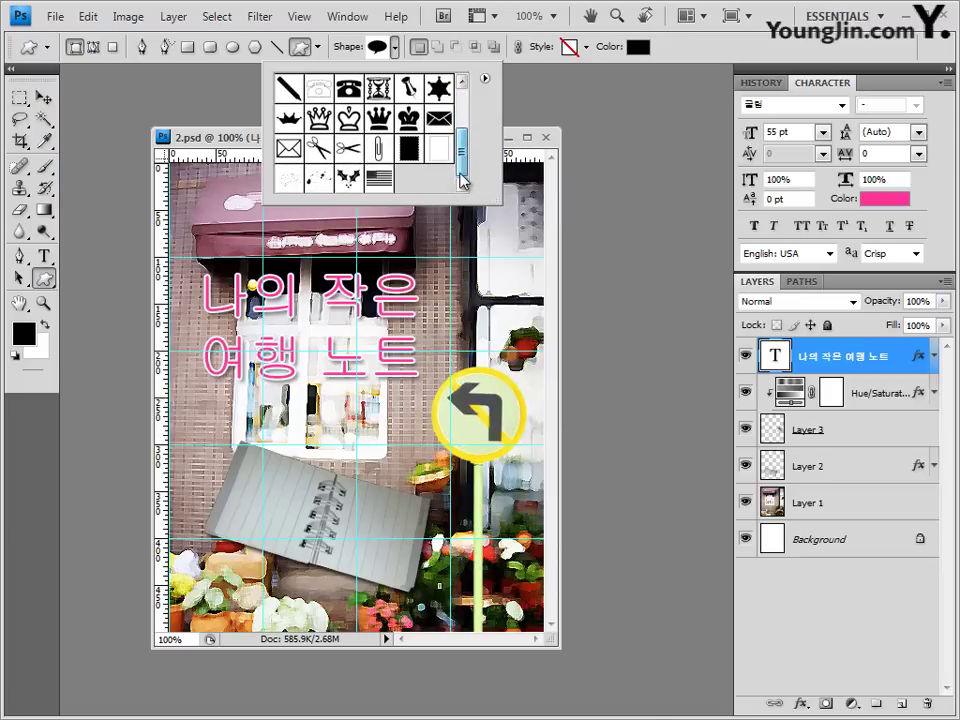
pyautogui.click(319, 183)
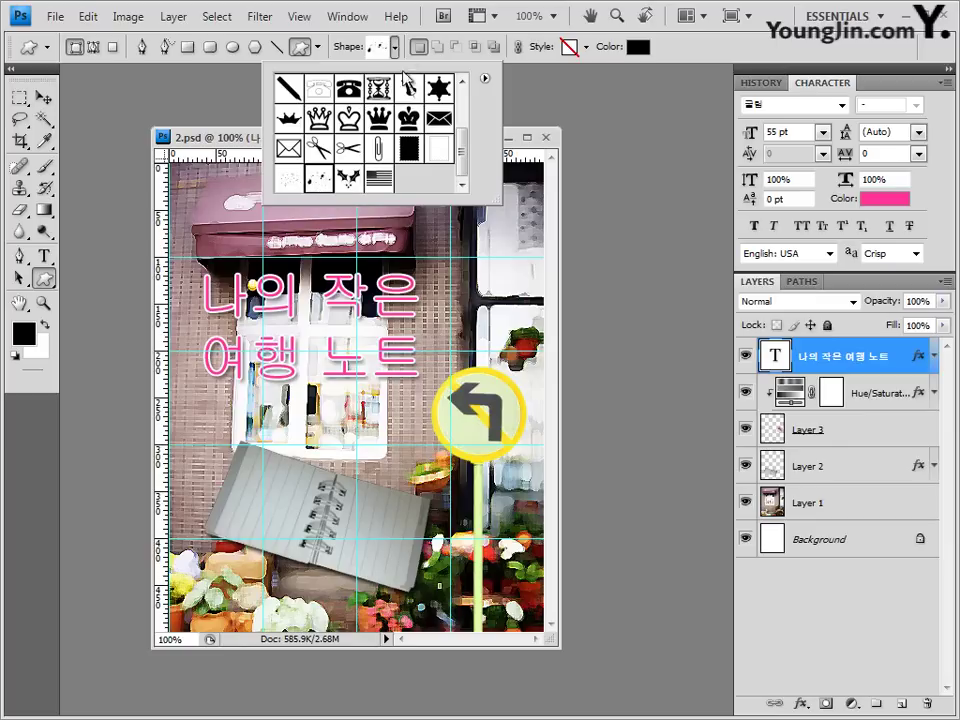
pyautogui.click(187, 105)
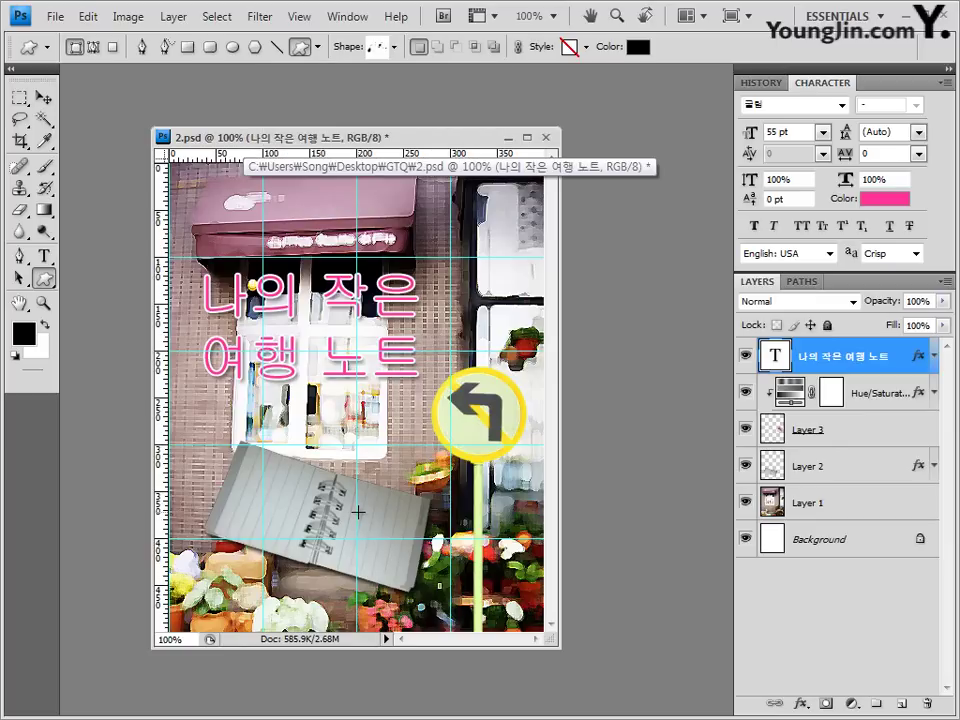
# Step: Draw the ink splatter over the lower part of the notepad's unbound page end and shift it slightly upward
pyautogui.moveTo(358, 497); pyautogui.dragTo(462, 582)
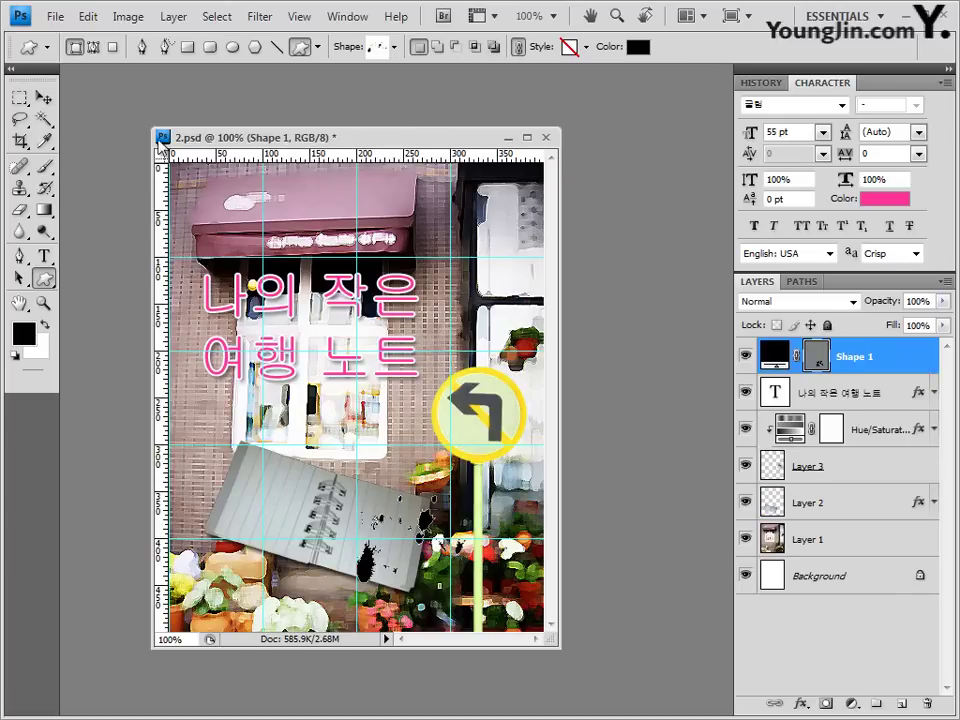
pyautogui.press('v')
pyautogui.moveTo(375, 558); pyautogui.dragTo(374, 541)
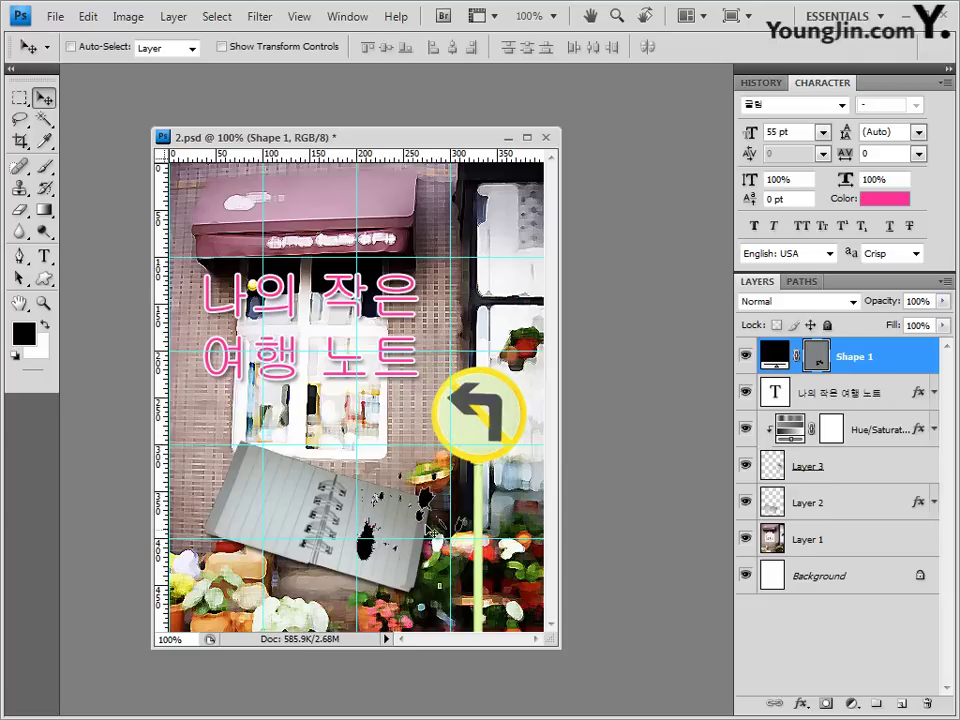
# Step: Transform the ink splatter to about 81% width and 96% height, rotated about 11° to match the notepad's tilt
pyautogui.hotkey('ctrl', 't')
pyautogui.moveTo(490, 476); pyautogui.dragTo(465, 497)
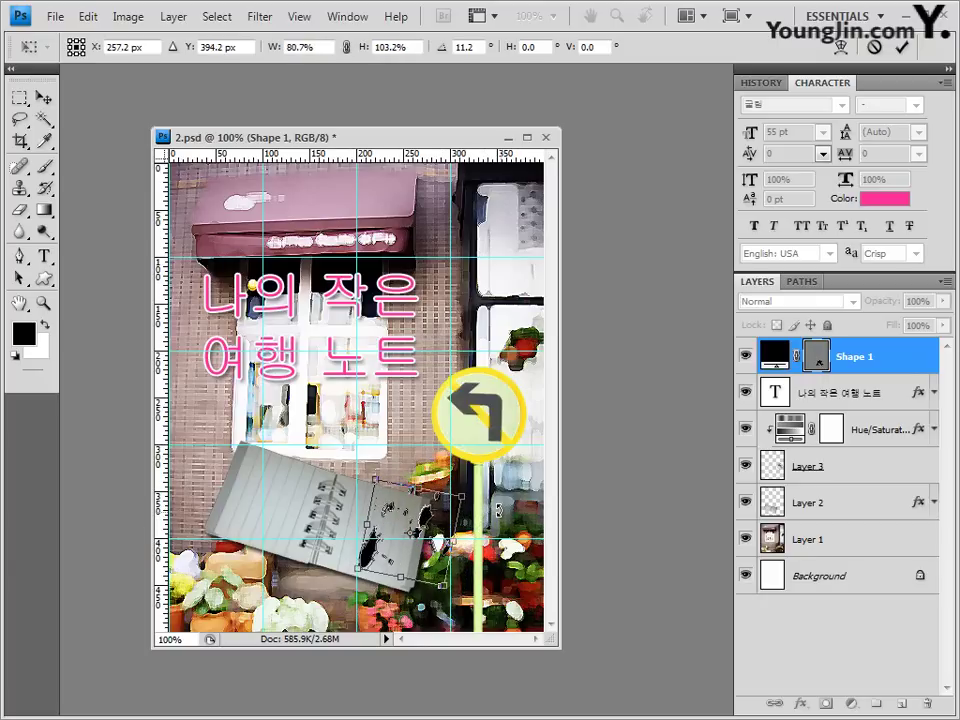
pyautogui.moveTo(368, 598); pyautogui.dragTo(405, 570)
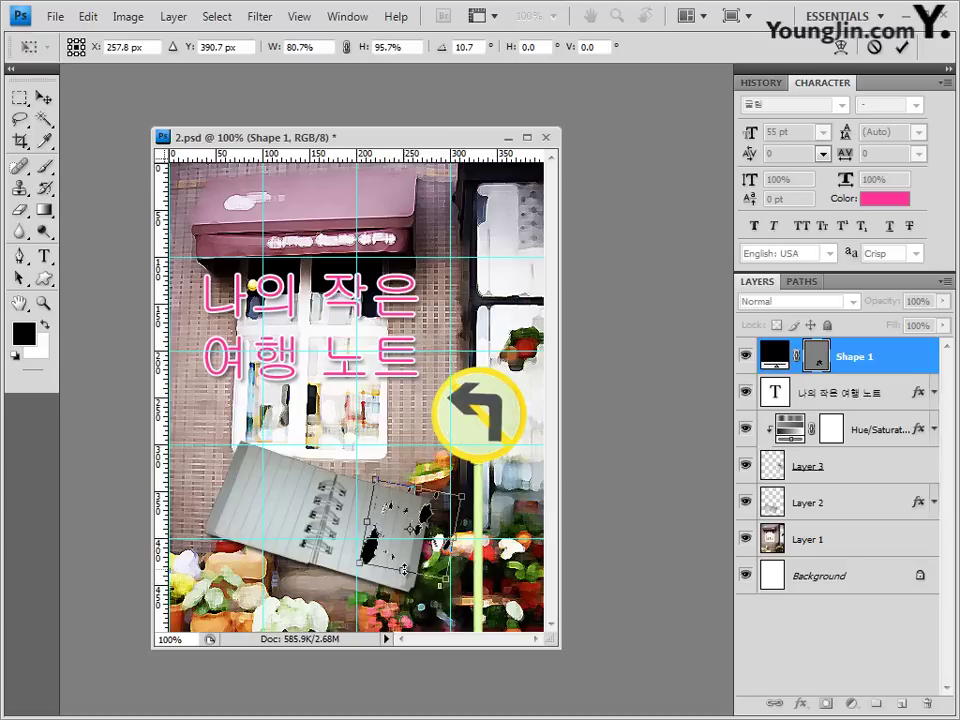
pyautogui.press('Return')
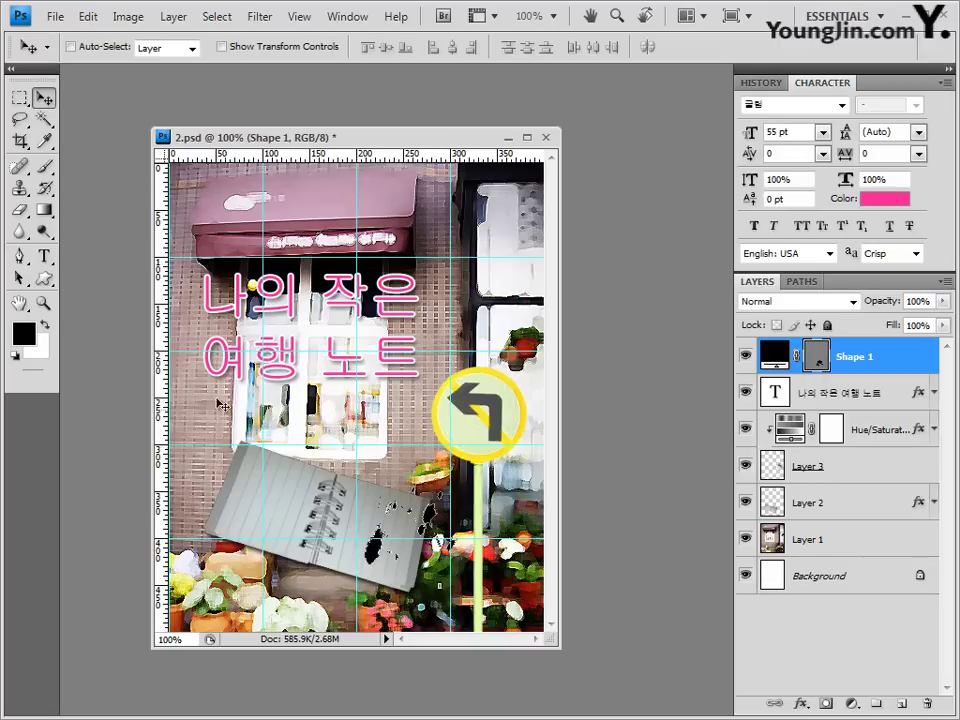
# Step: Add an Outer Glow with default settings to the ink splatter shape and keep its fill color at 000000
pyautogui.click(44, 278)
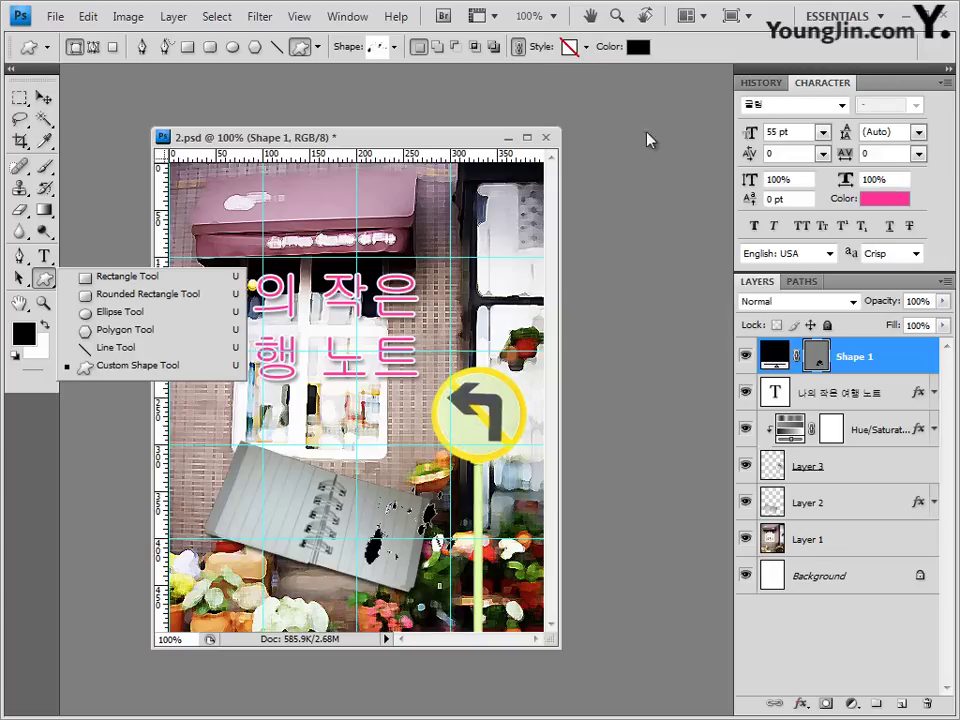
pyautogui.click(825, 704)
pyautogui.hotkey('ctrl', 'z')
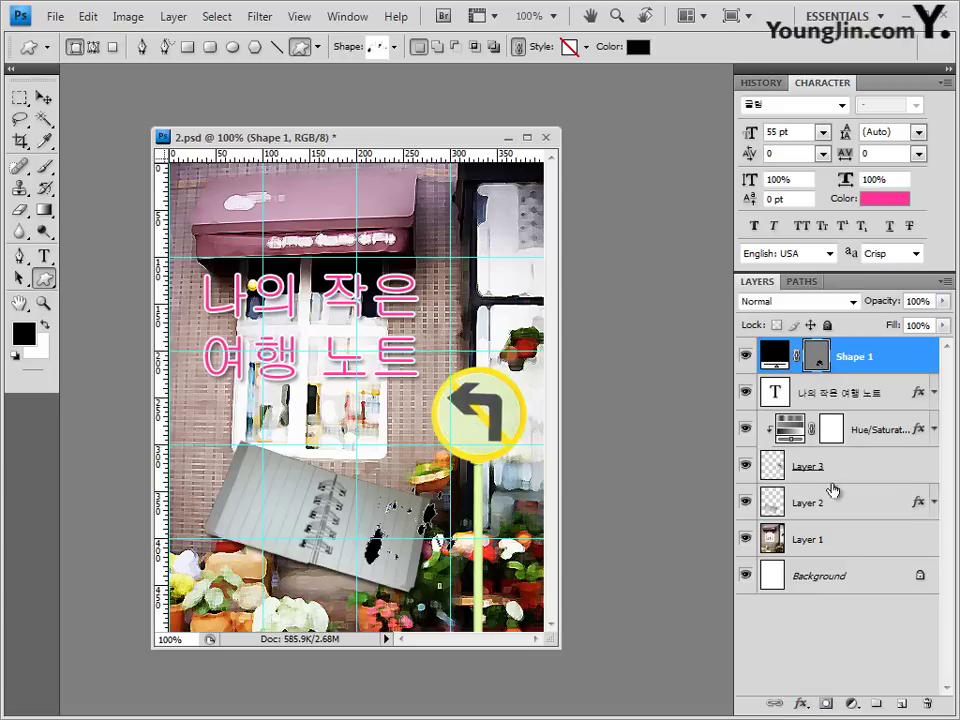
pyautogui.click(801, 705)
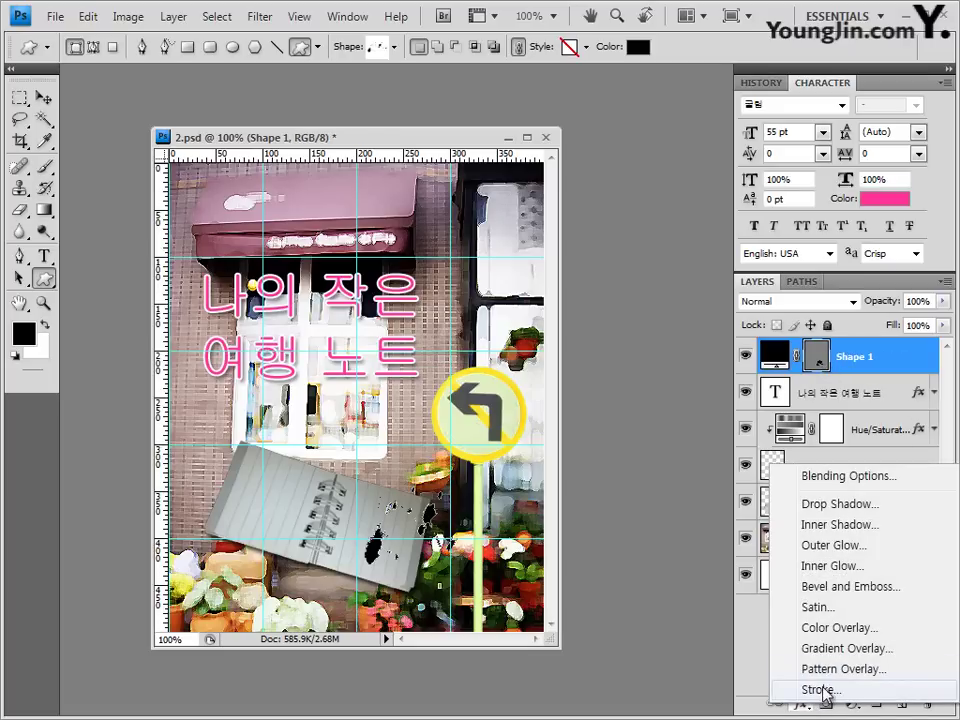
pyautogui.click(852, 545)
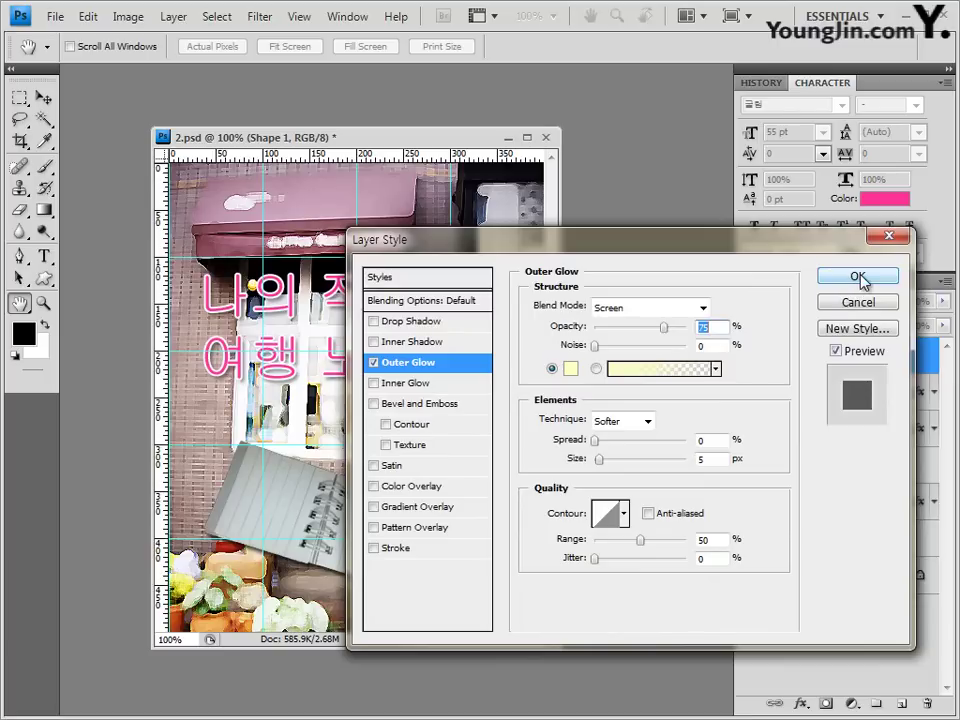
pyautogui.click(859, 277)
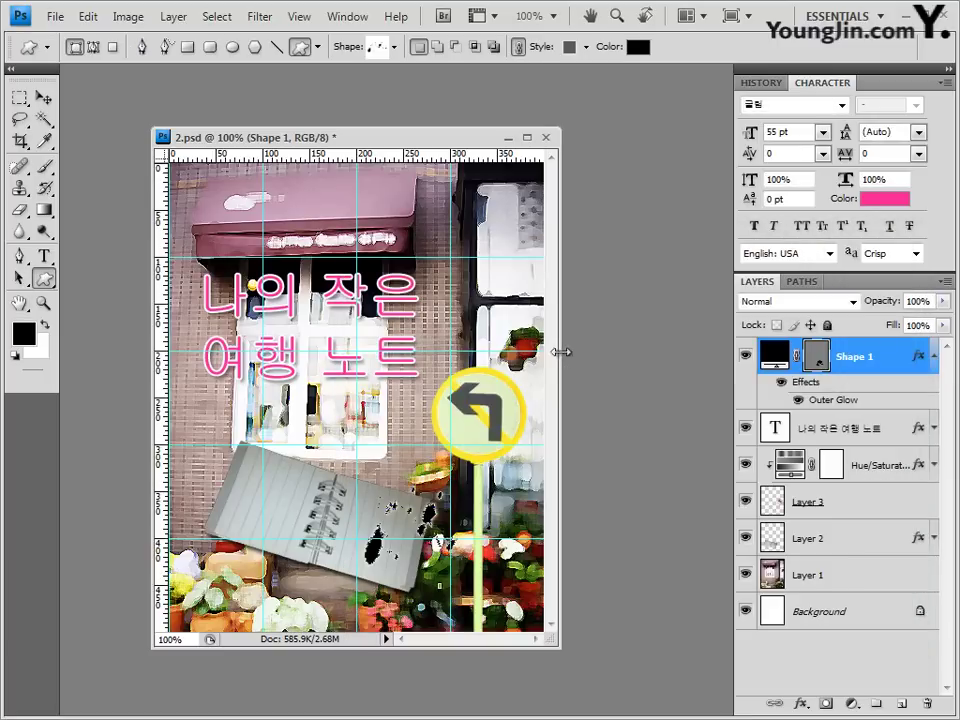
pyautogui.click(637, 47)
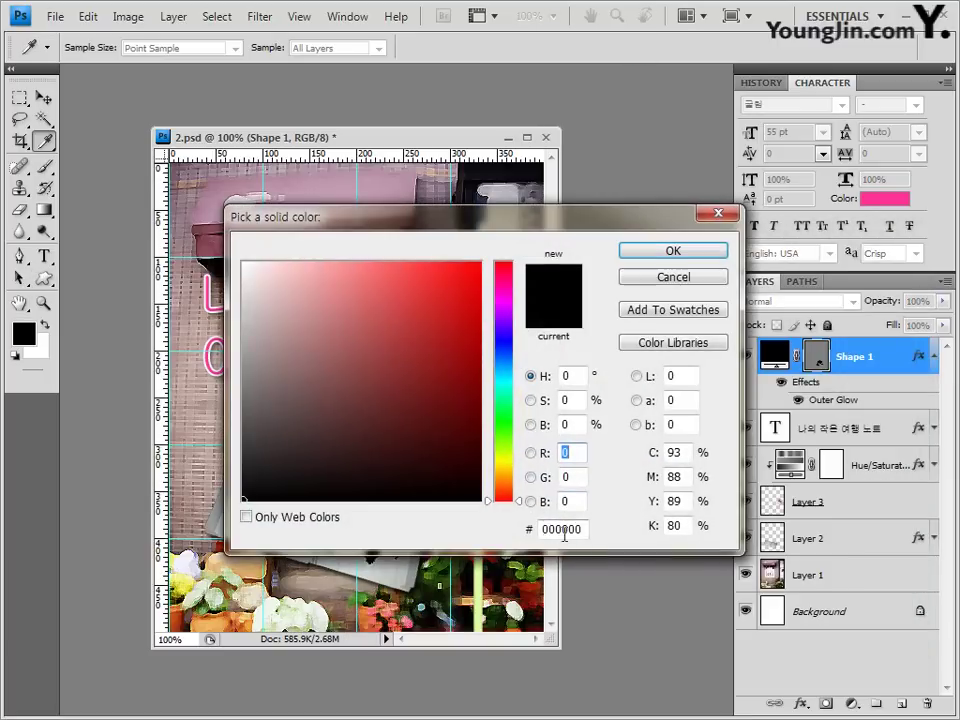
pyautogui.click(691, 259)
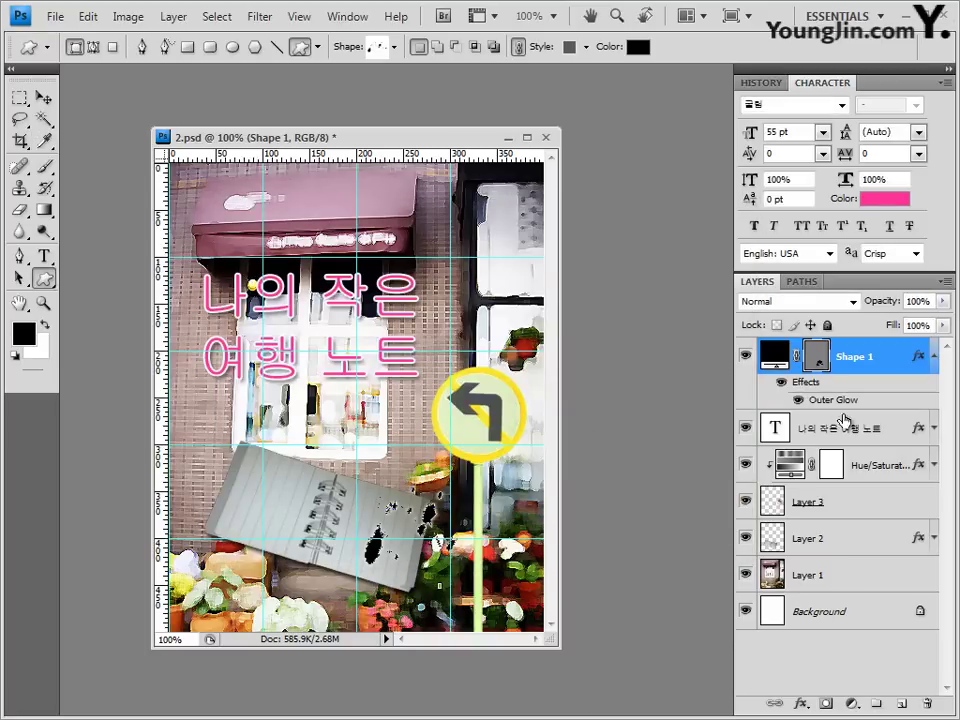
# Step: Choose the pen shape from the Objects set and draw it diagonally over the notepad's upper corner, below the text
pyautogui.click(396, 50)
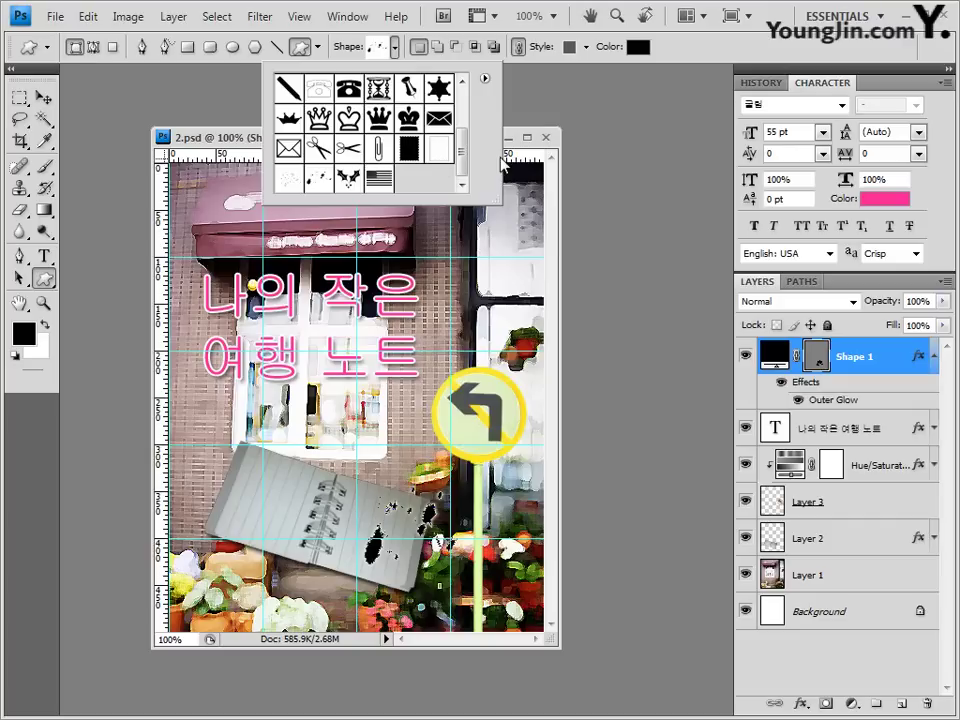
pyautogui.moveTo(463, 154); pyautogui.dragTo(467, 94)
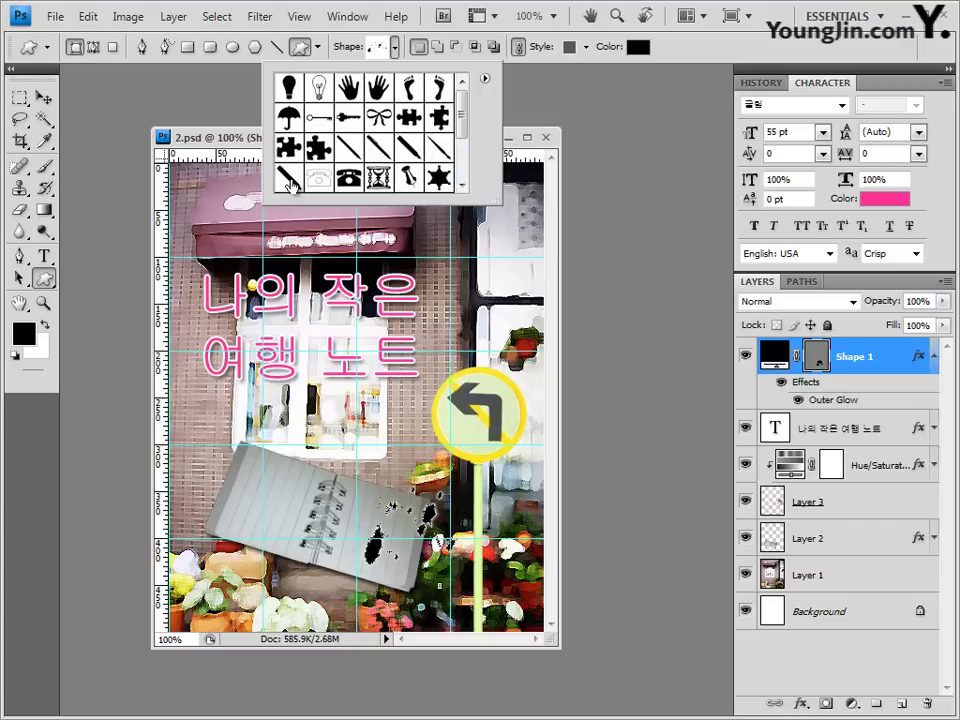
pyautogui.click(381, 152)
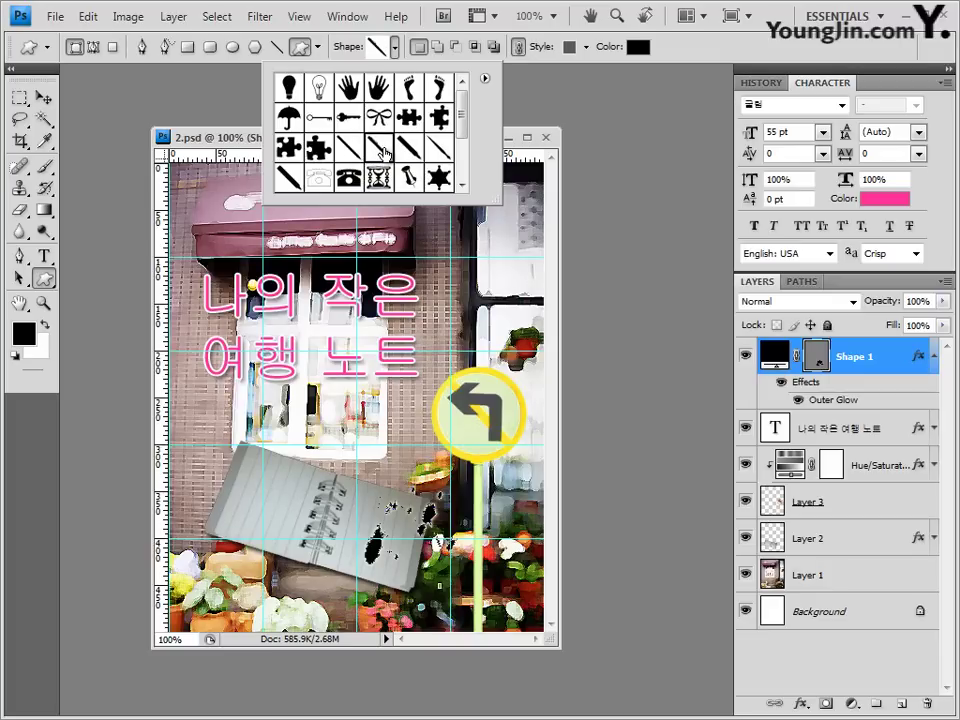
pyautogui.click(245, 137)
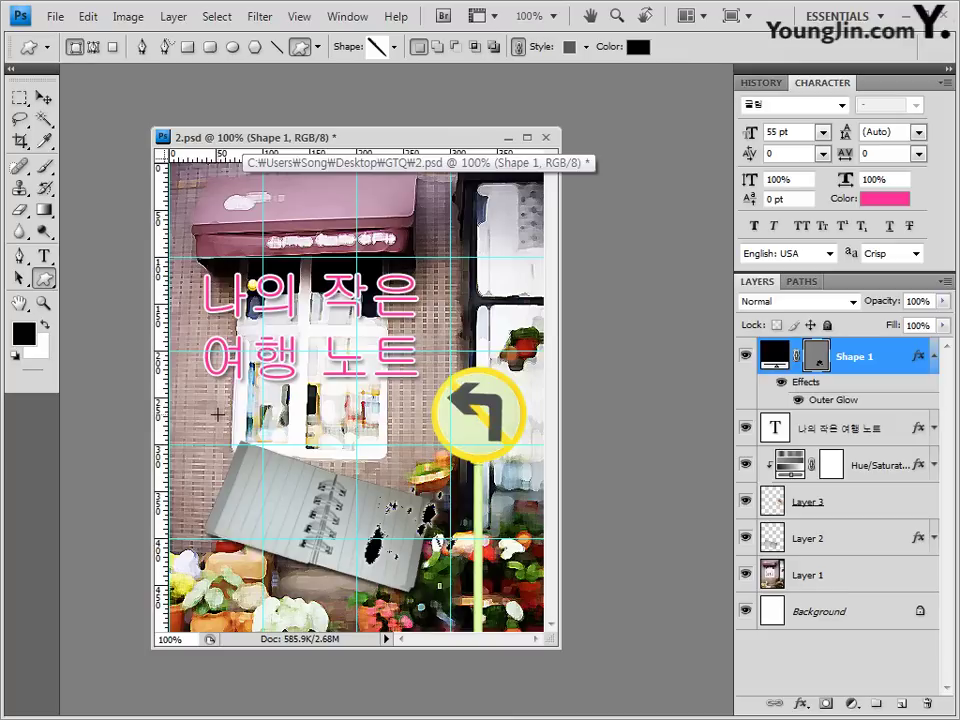
pyautogui.moveTo(217, 412); pyautogui.dragTo(300, 497)
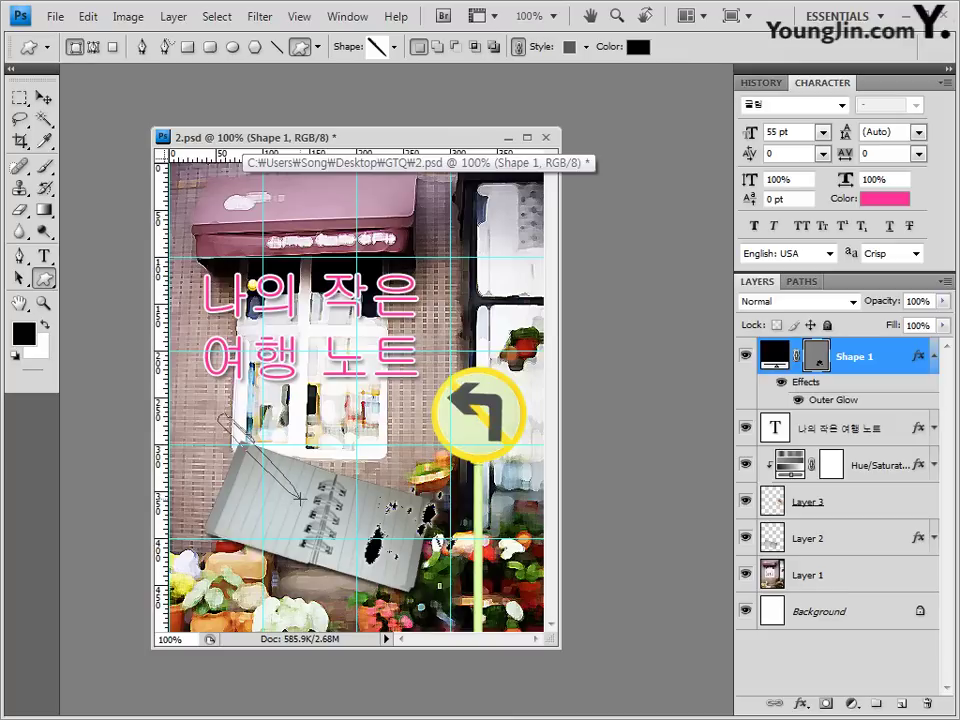
pyautogui.moveTo(300, 497); pyautogui.dragTo(298, 500)
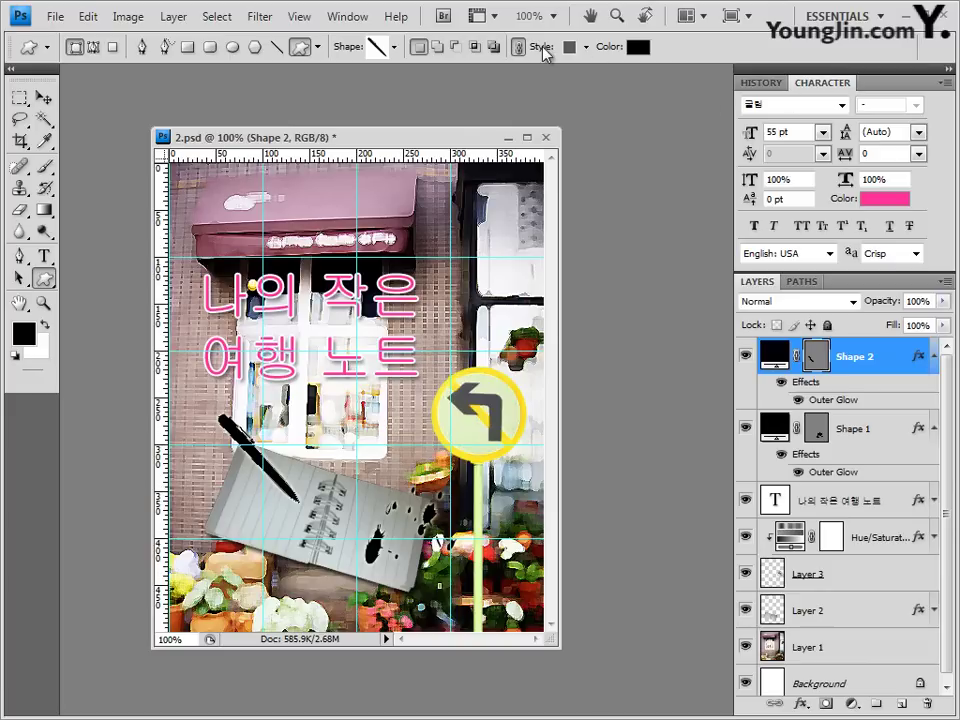
# Step: Remove the inherited layer style from the pen shape and set its fill color to c56825
pyautogui.click(587, 47)
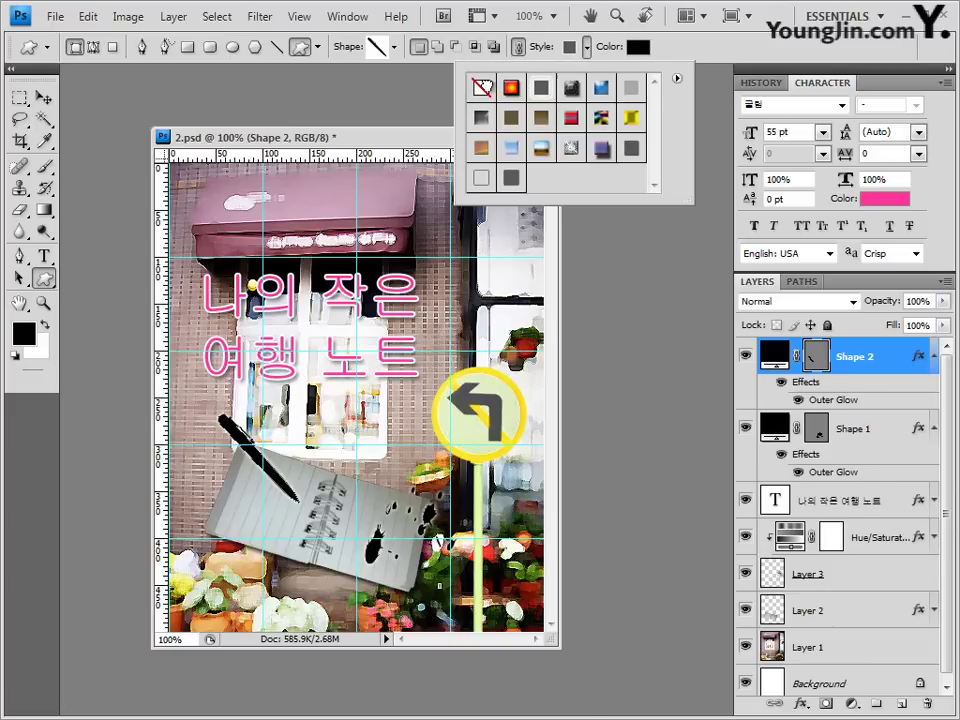
pyautogui.click(481, 88)
pyautogui.click(640, 48)
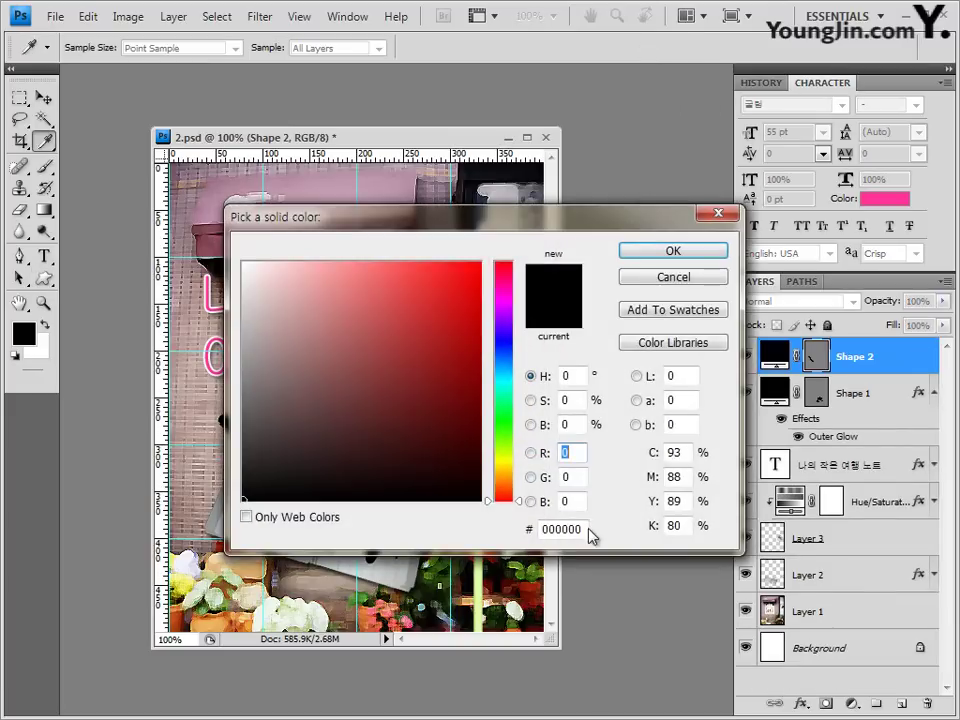
pyautogui.doubleClick(584, 528)
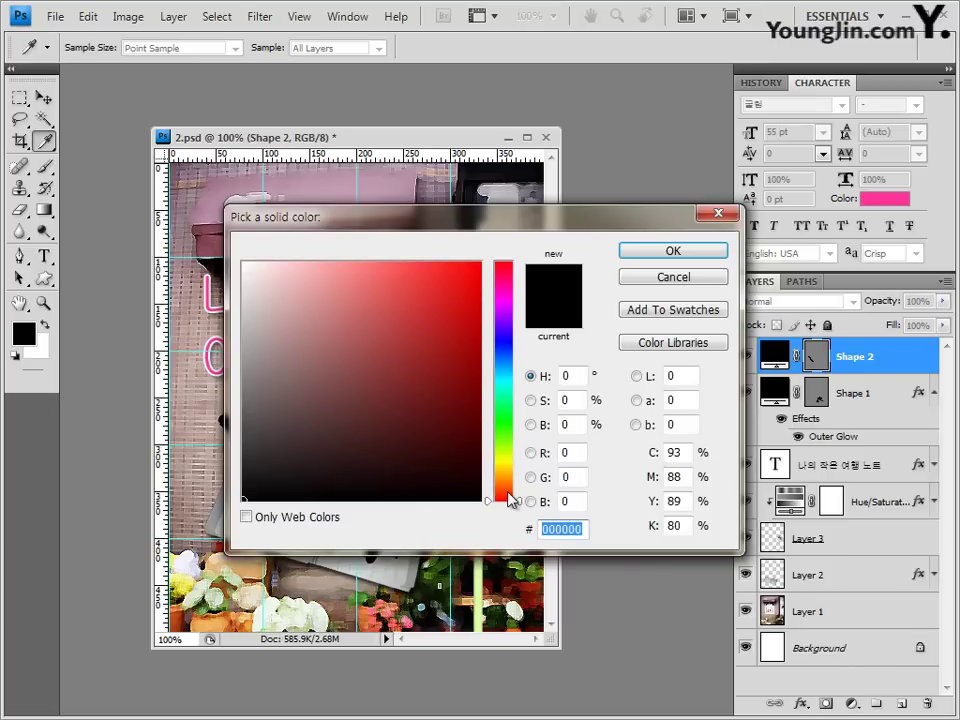
pyautogui.write('c5')
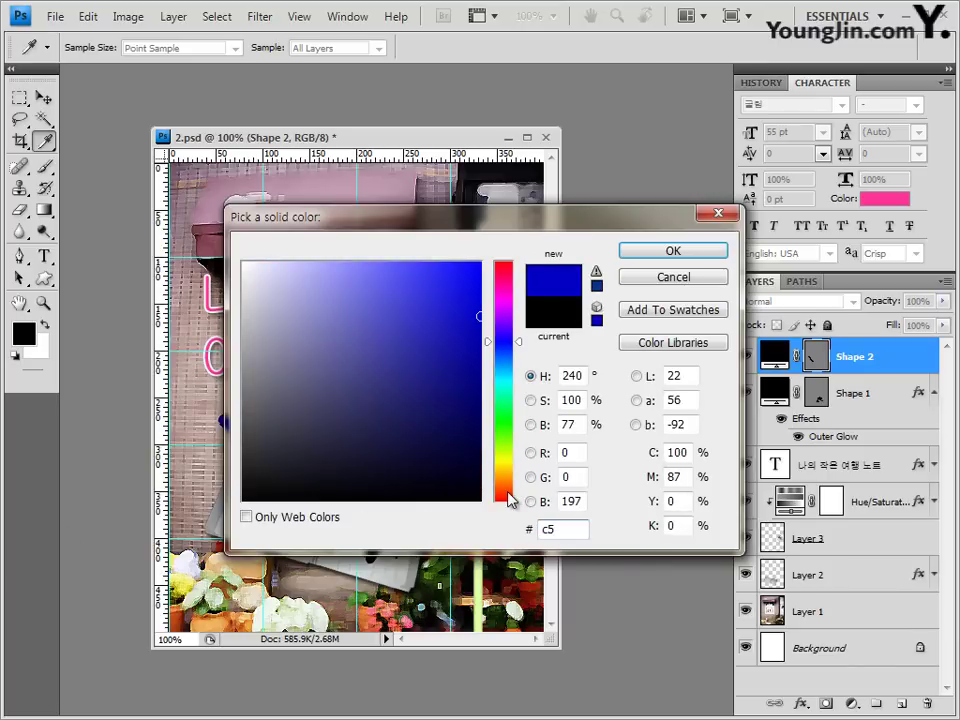
pyautogui.write('6825')
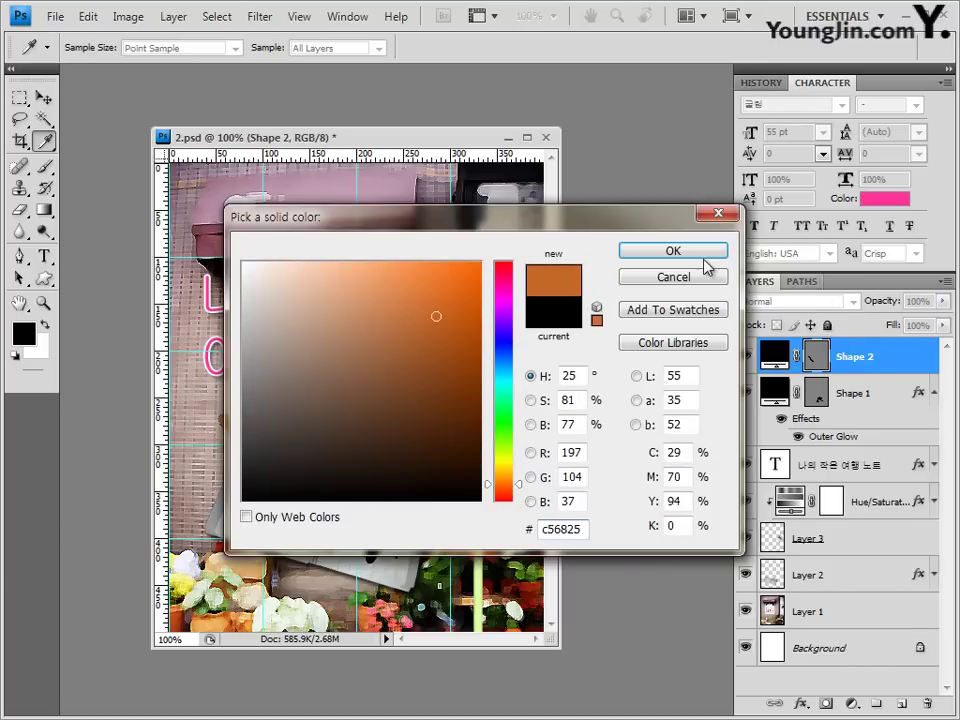
pyautogui.click(703, 256)
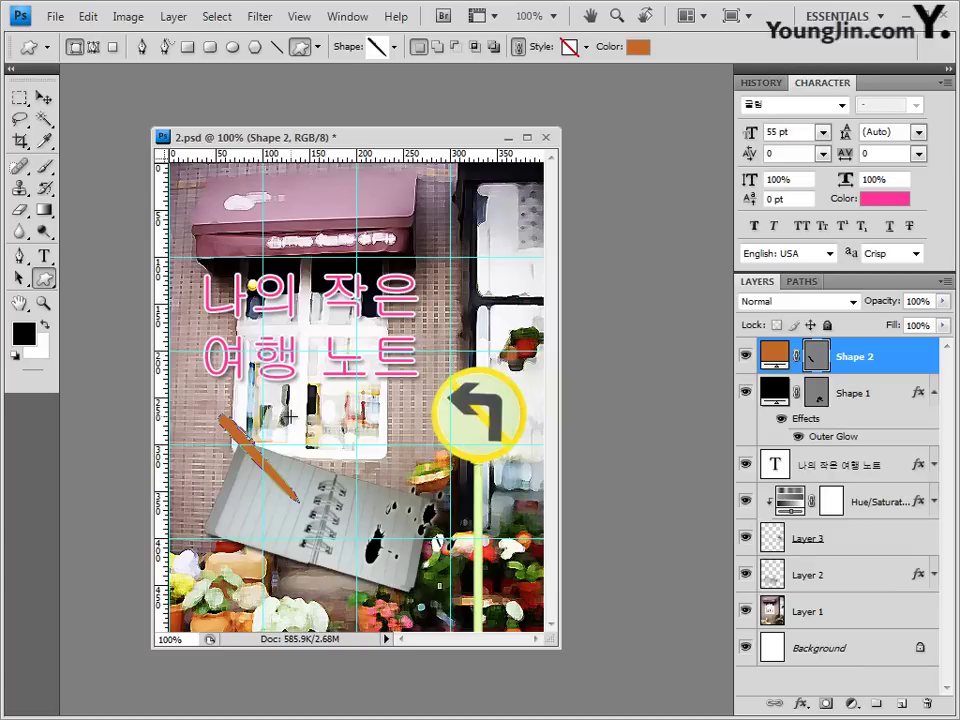
# Step: Add an Outer Glow with default settings to the orange pen shape
pyautogui.click(802, 710)
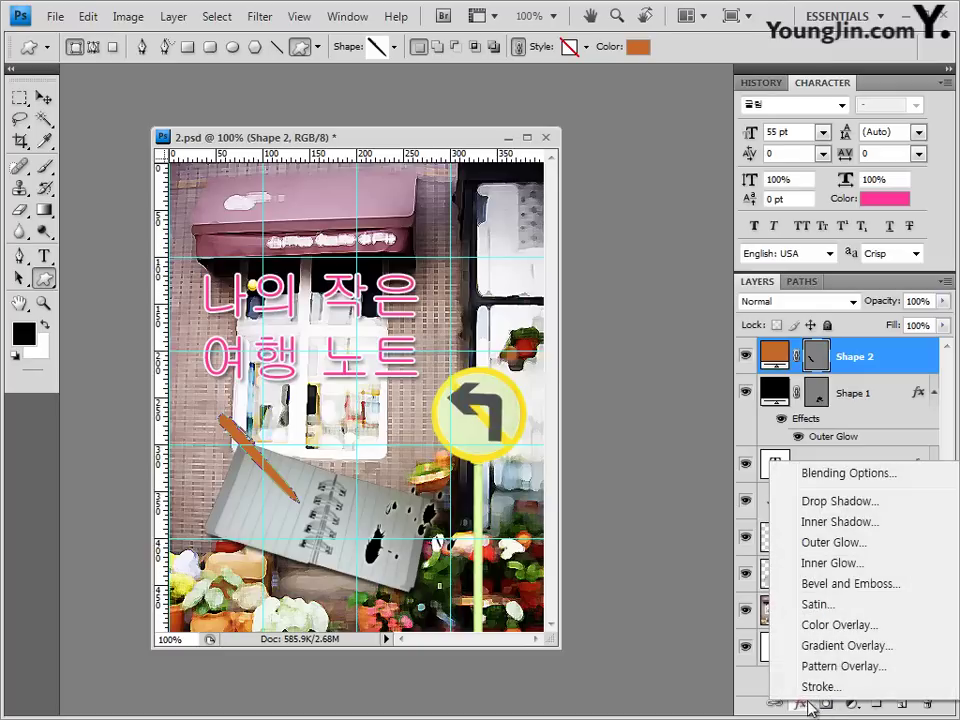
pyautogui.click(849, 545)
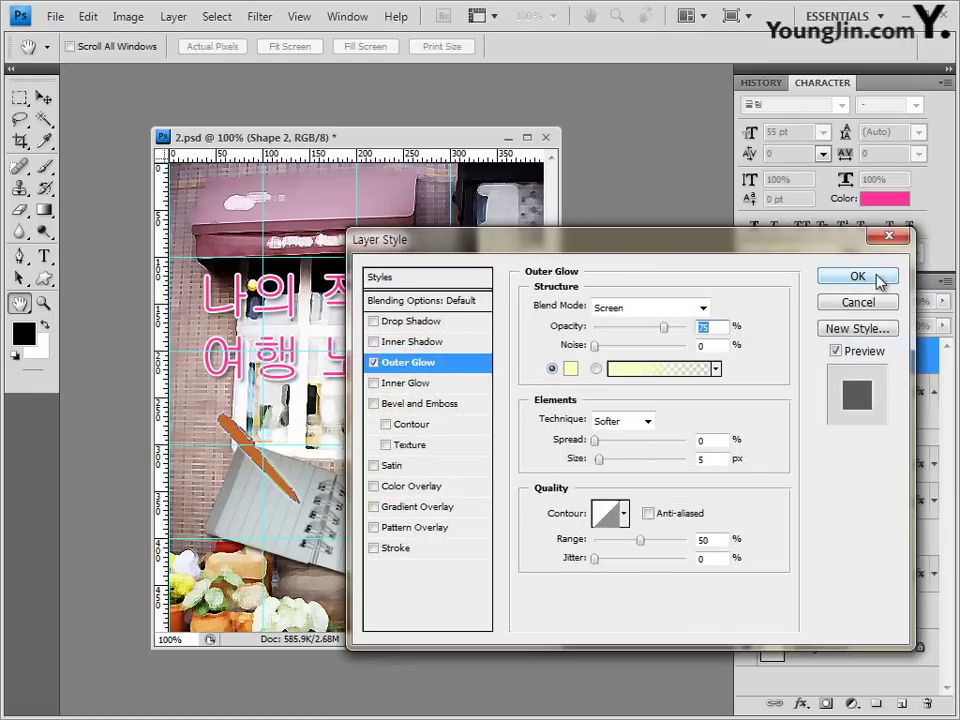
pyautogui.click(858, 277)
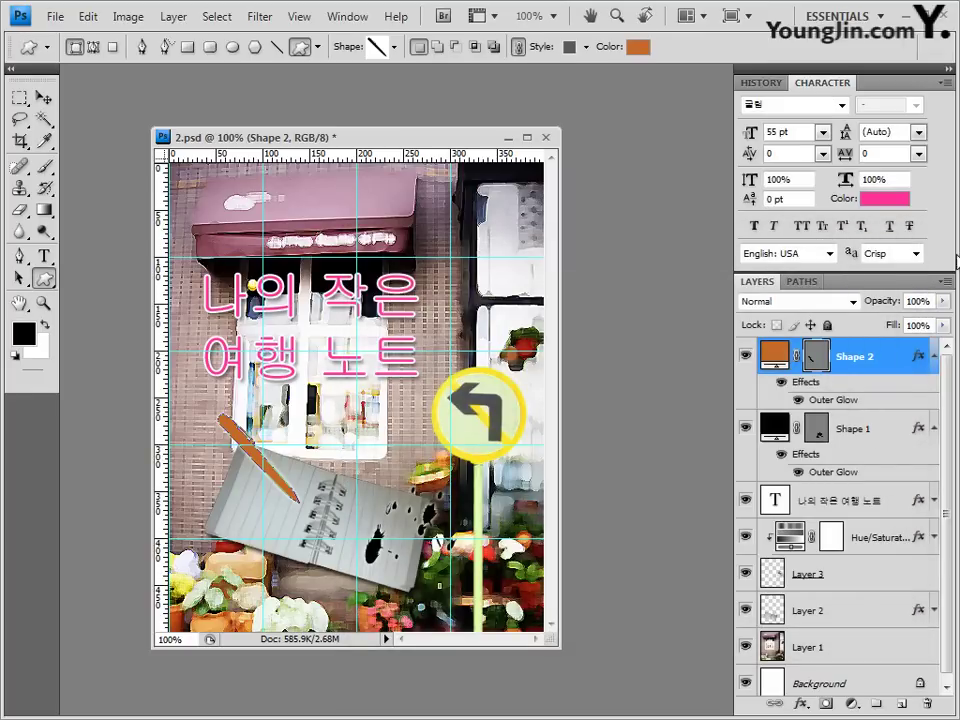
# Step: Save the finished composition to 2.psd and shift its document window slightly upward
pyautogui.click(55, 16)
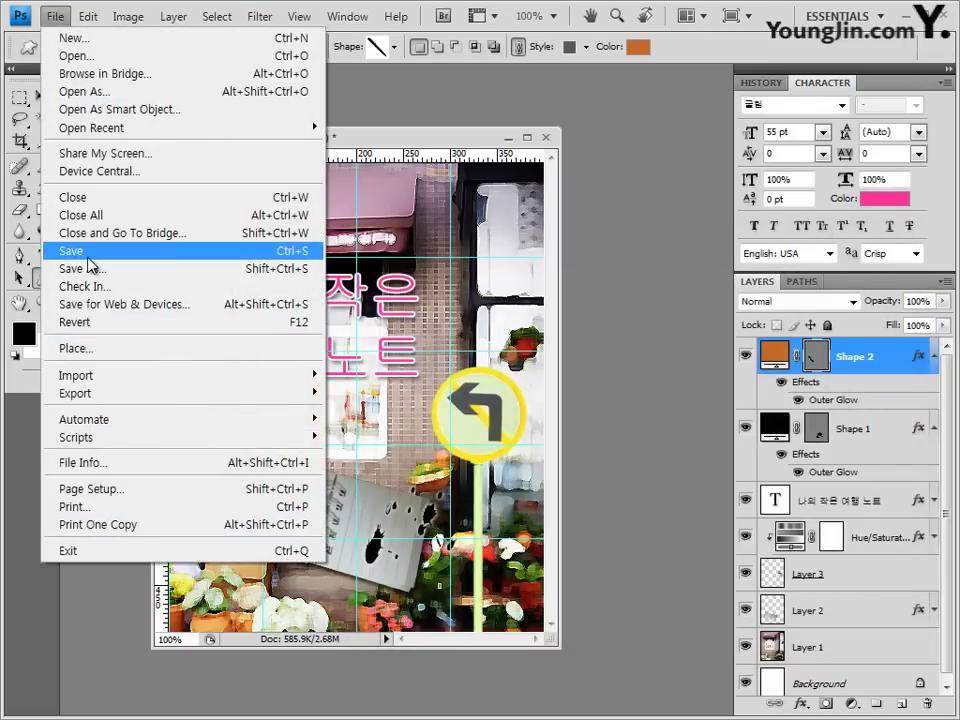
pyautogui.click(65, 251)
pyautogui.press('Return')
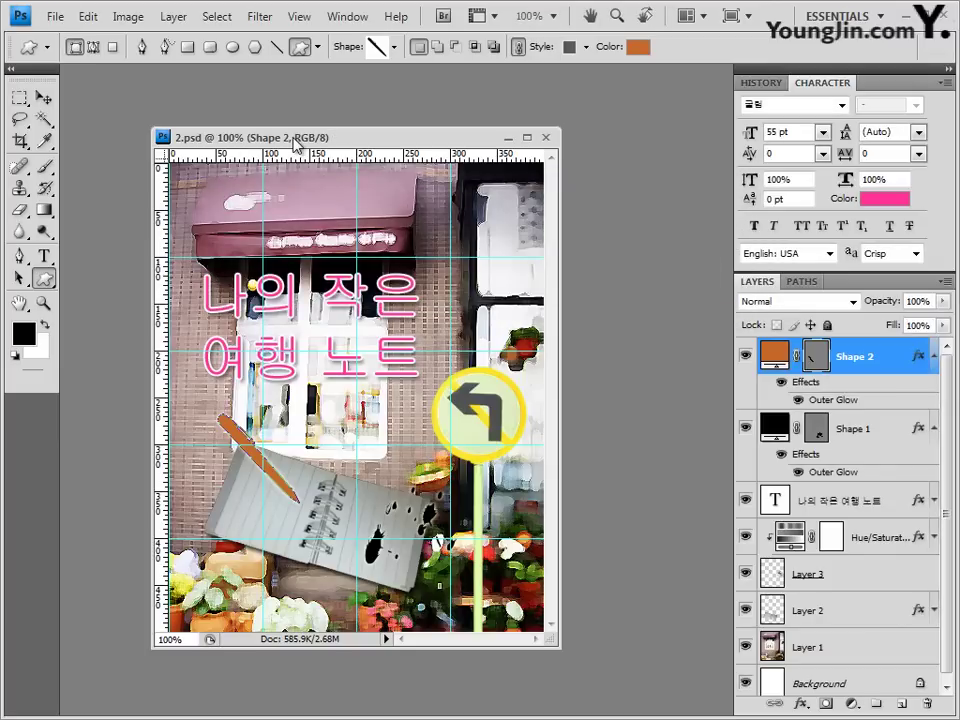
pyautogui.moveTo(300, 137); pyautogui.dragTo(320, 120)
# Step: Save a JPEG copy in the GTQ folder, named with the examinee number and name plus "-2", with the quality lowered from maximum
pyautogui.click(55, 16)
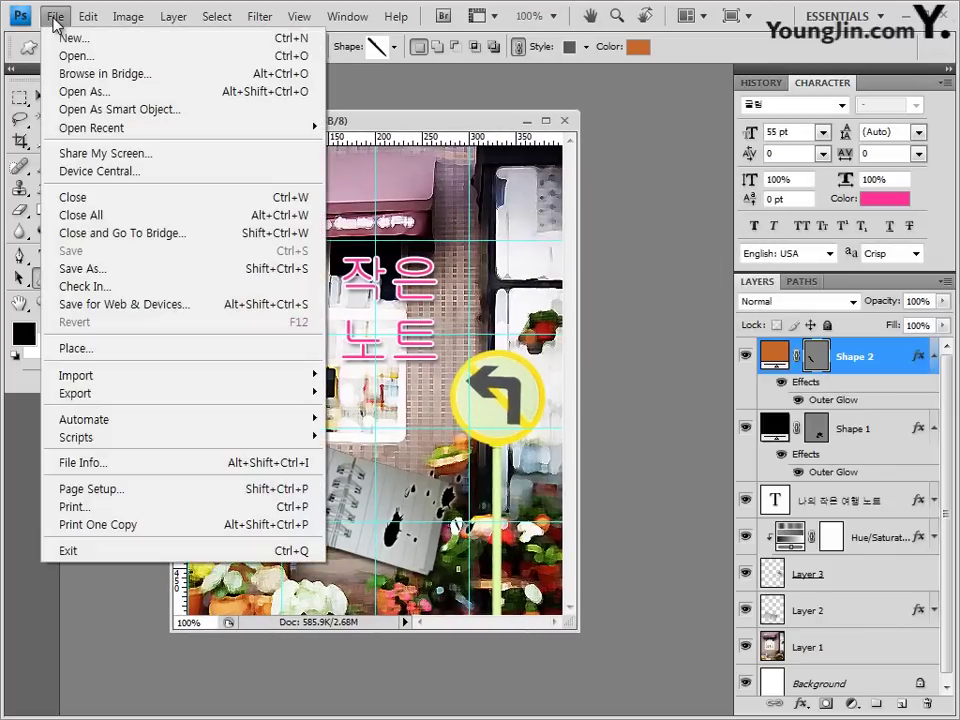
pyautogui.click(78, 269)
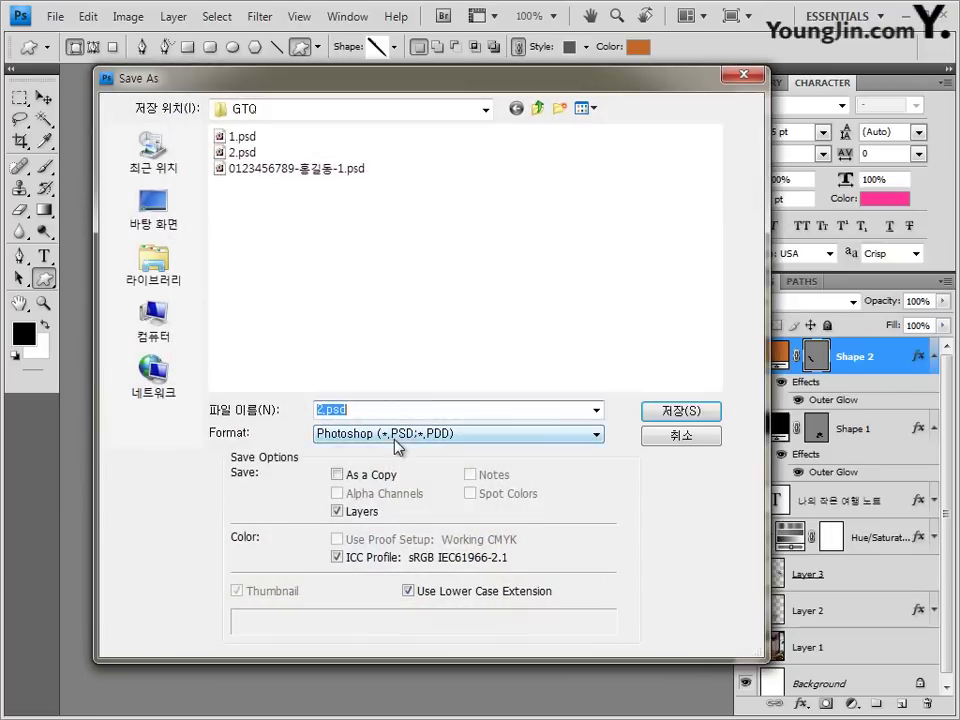
pyautogui.click(402, 434)
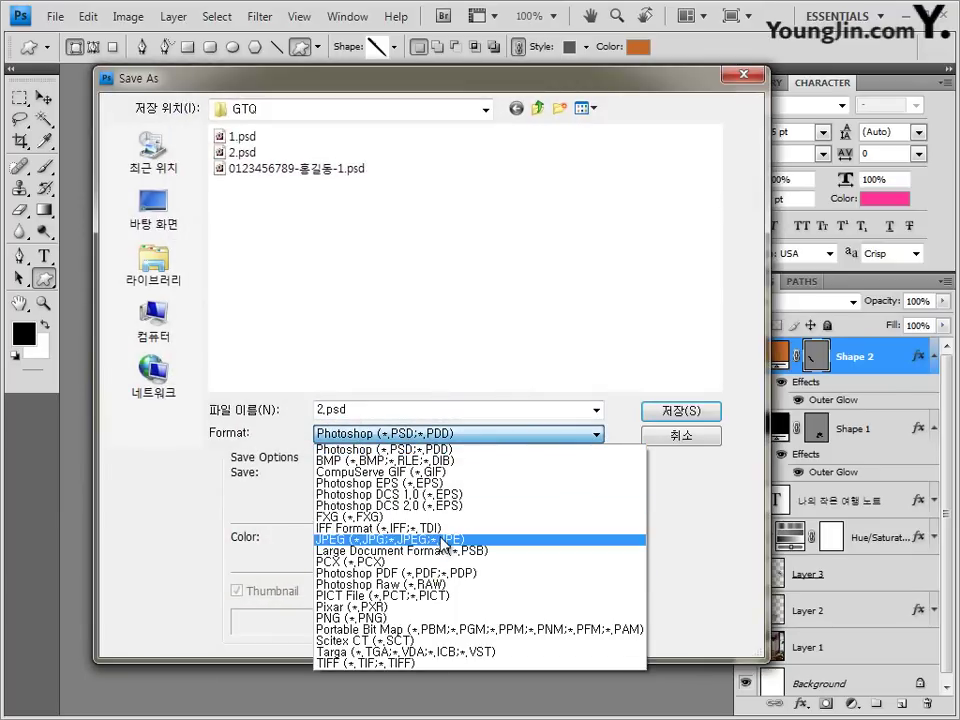
pyautogui.click(380, 539)
pyautogui.click(320, 140)
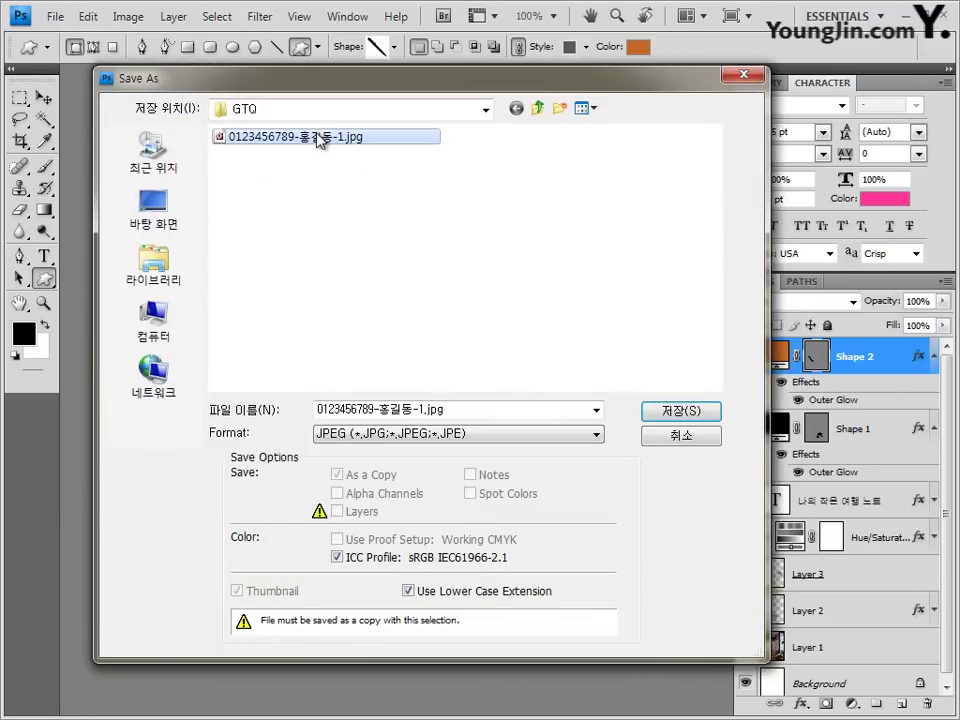
pyautogui.click(422, 409)
pyautogui.click(422, 409)
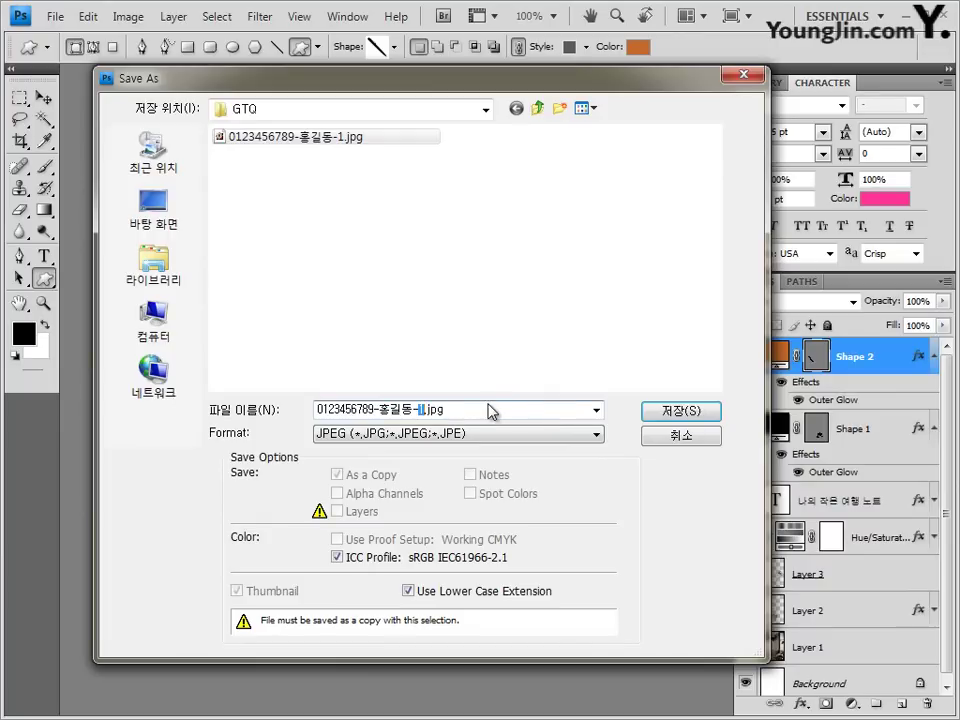
pyautogui.write('2')
pyautogui.click(682, 411)
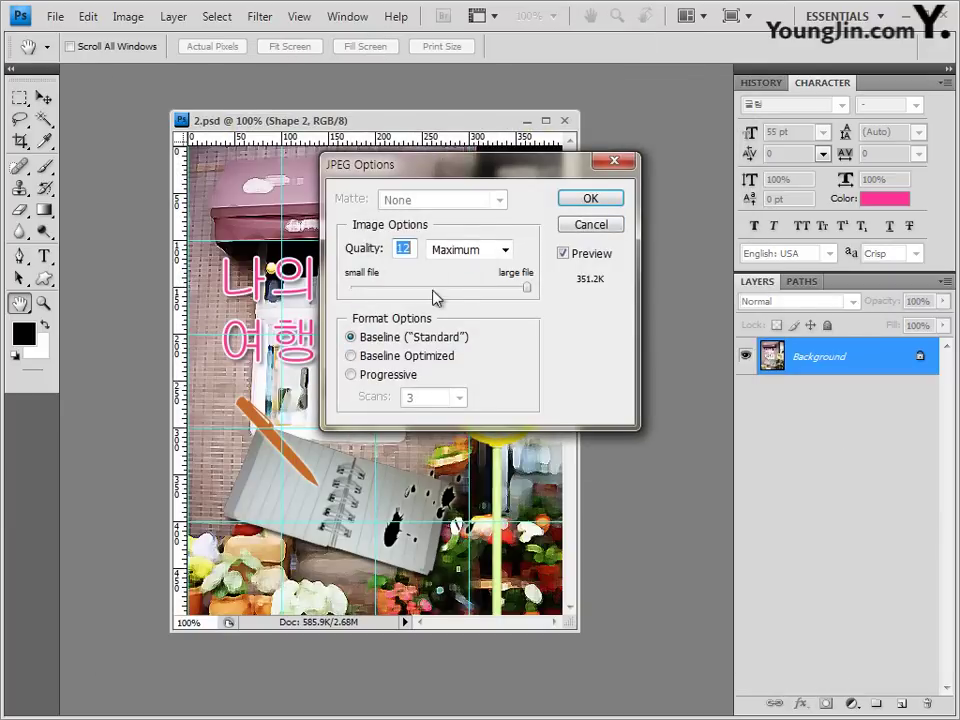
pyautogui.moveTo(527, 287); pyautogui.dragTo(473, 293)
pyautogui.click(592, 200)
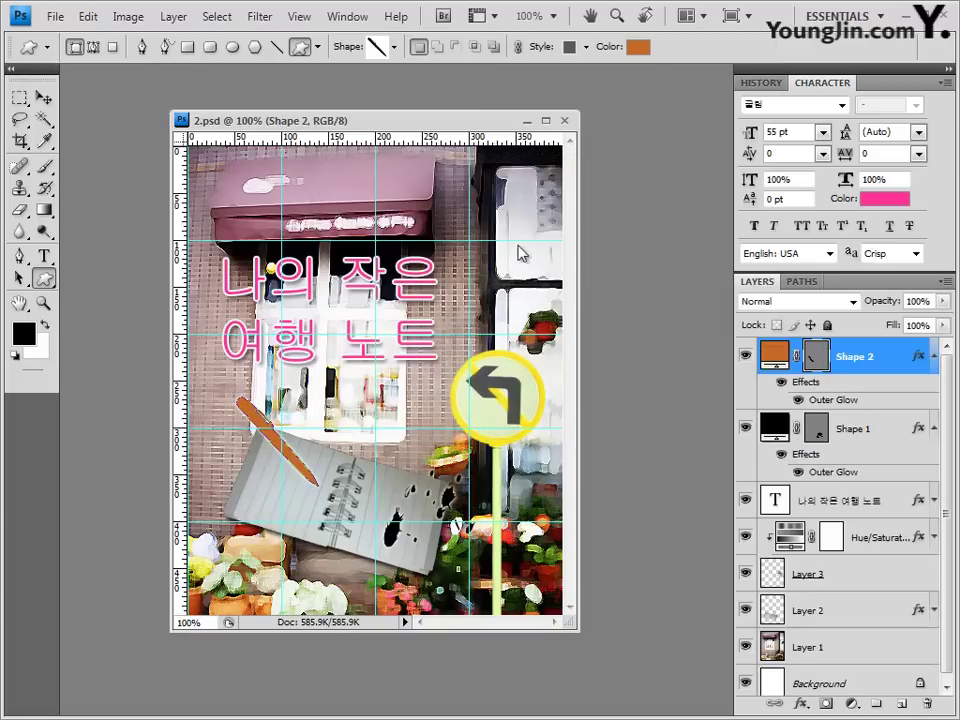
# Step: Resize the image to 40 pixels wide with proportions constrained
pyautogui.click(131, 18)
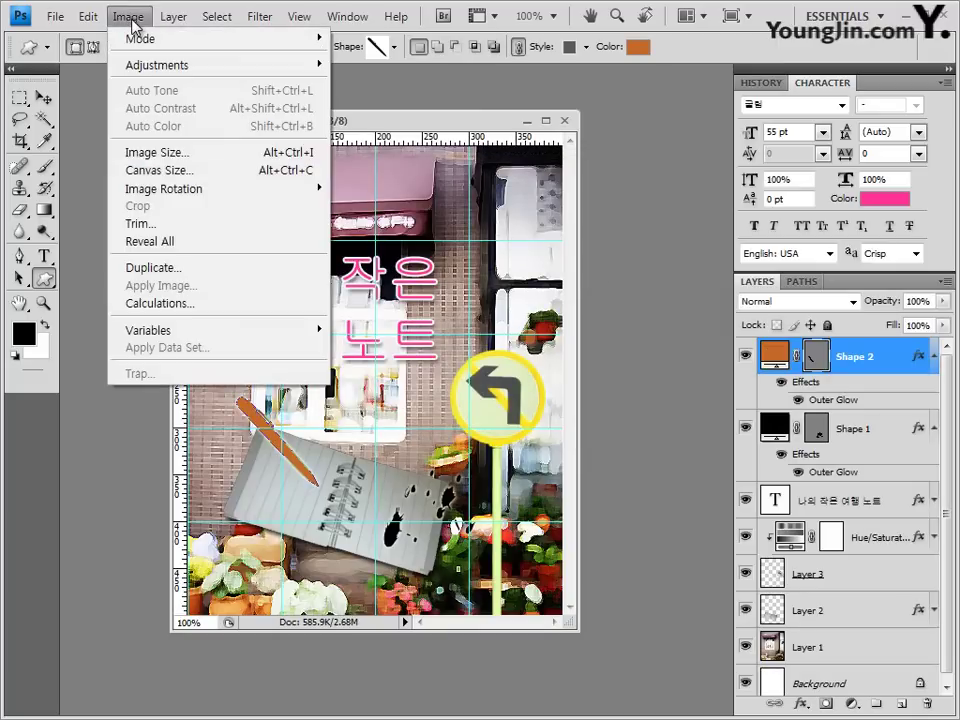
pyautogui.click(155, 153)
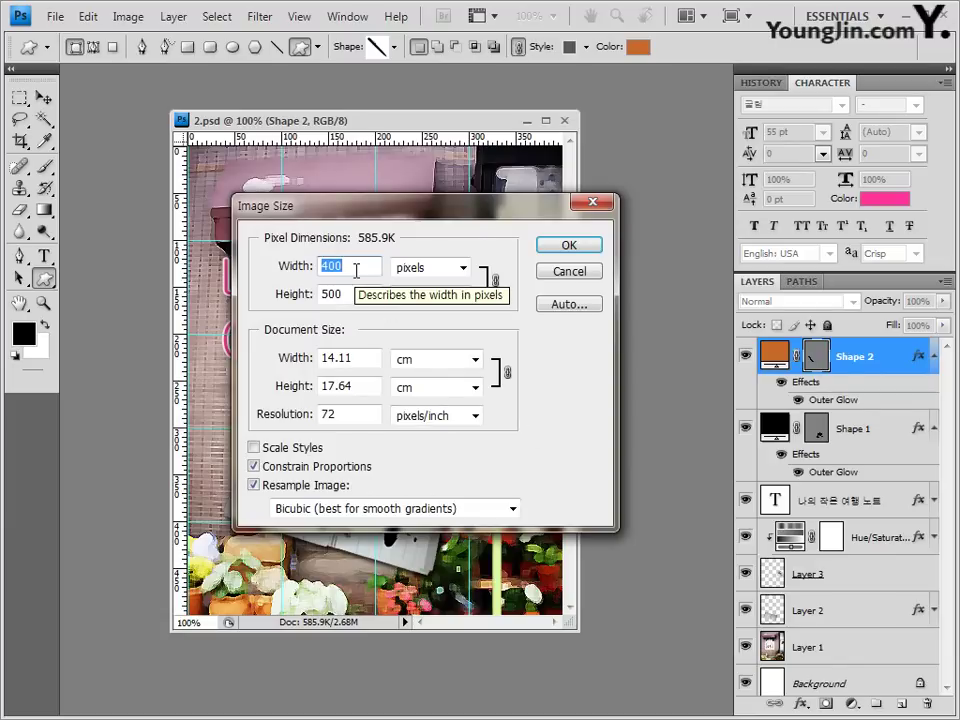
pyautogui.write('40')
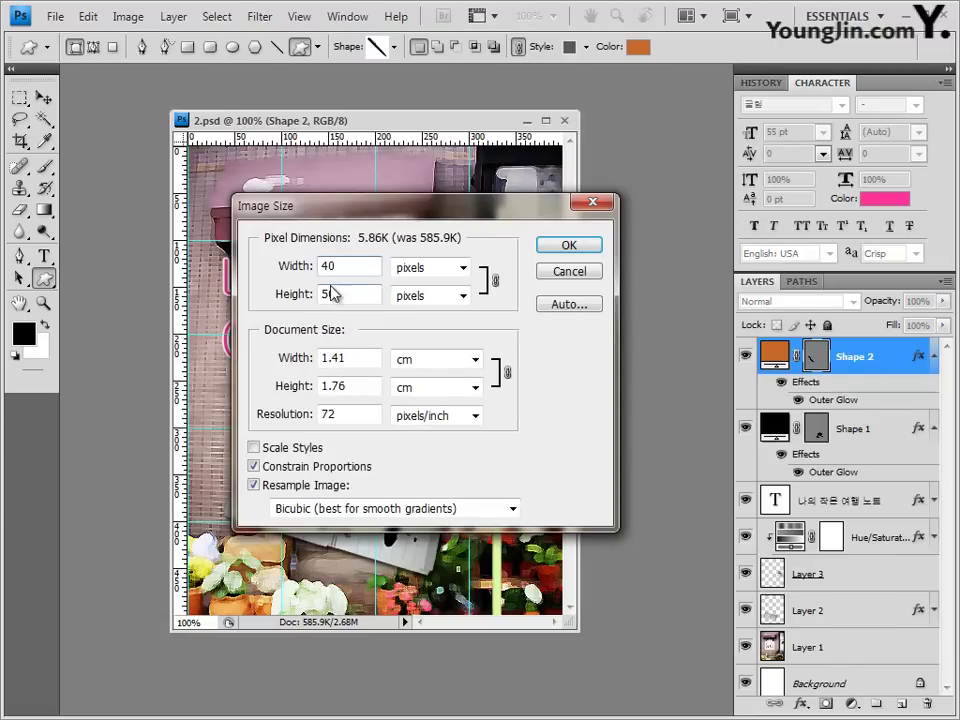
pyautogui.click(567, 247)
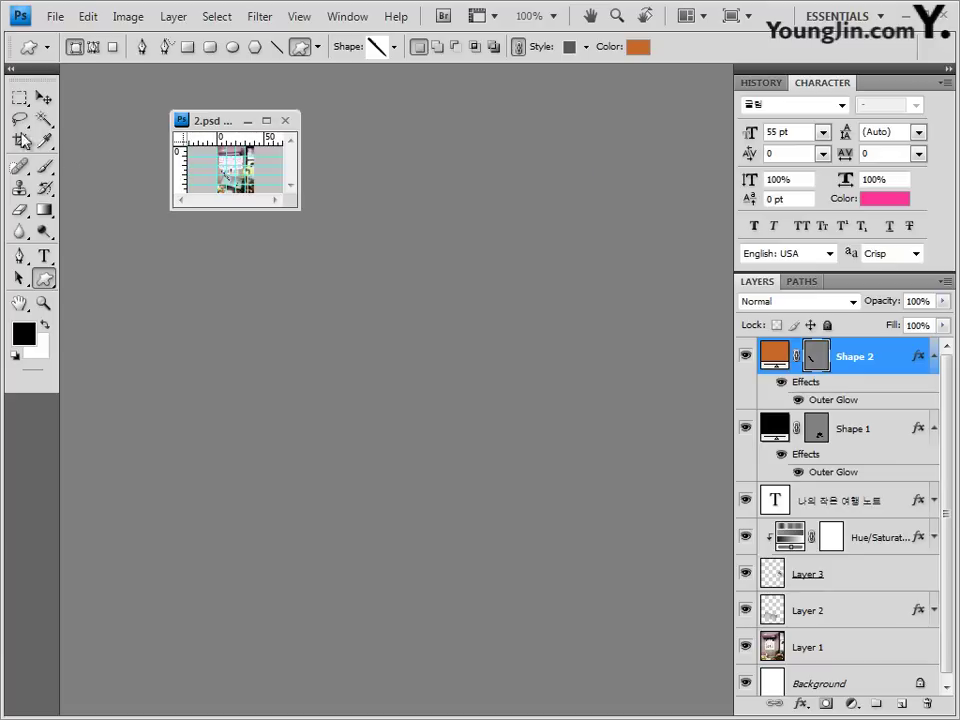
# Step: Save the reduced image as a layered PSD named with the examinee number and name plus "-2", and close the document
pyautogui.click(55, 17)
pyautogui.click(105, 268)
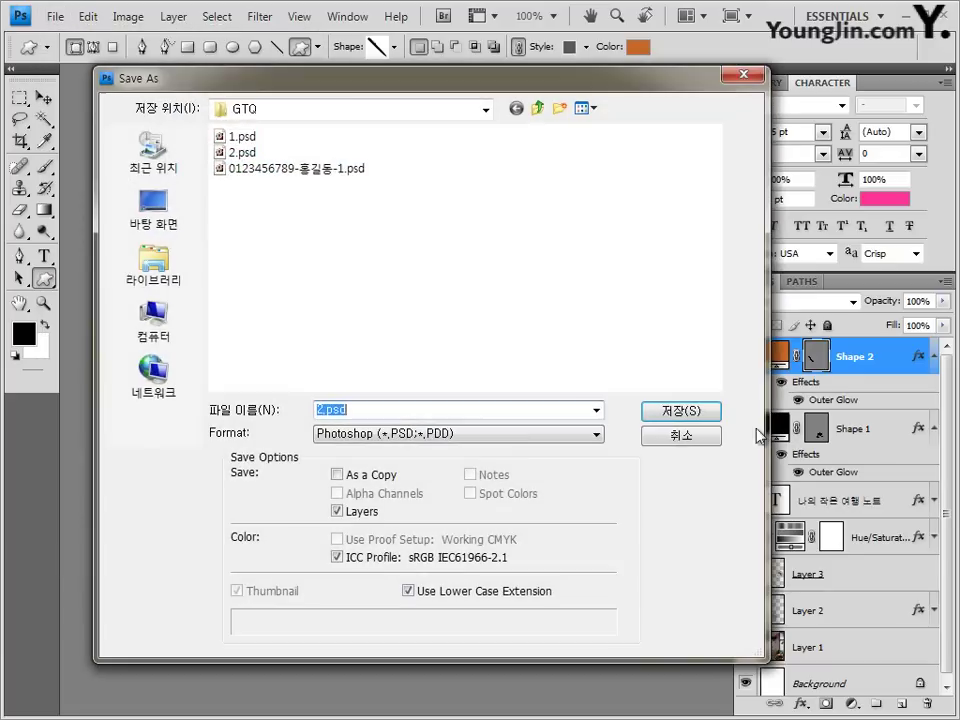
pyautogui.click(300, 168)
pyautogui.doubleClick(431, 410)
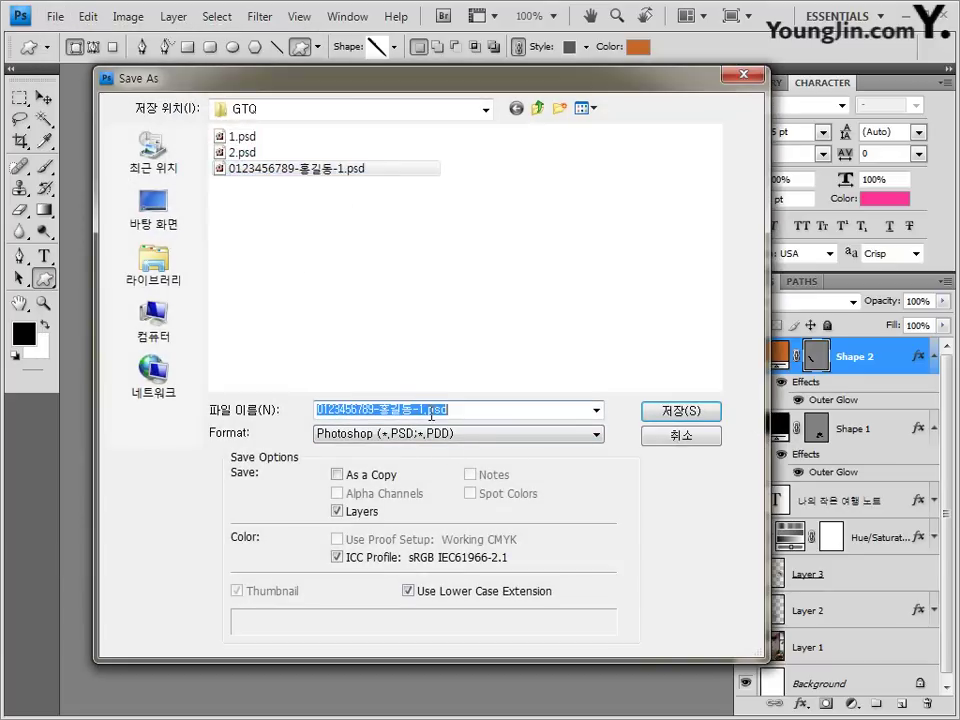
pyautogui.click(423, 408)
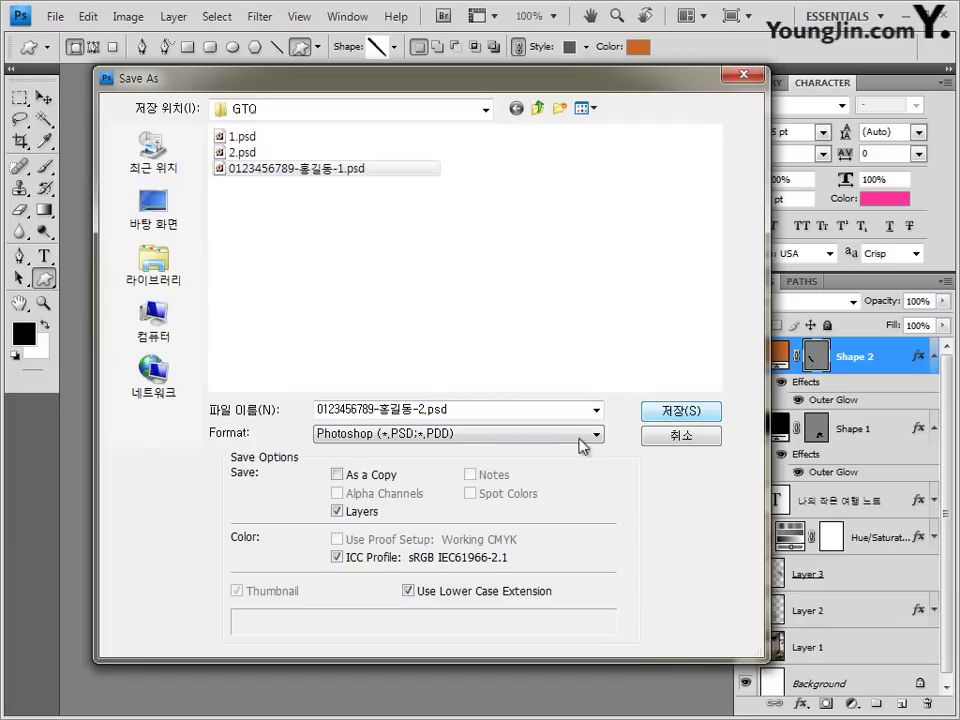
pyautogui.click(674, 416)
pyautogui.click(693, 229)
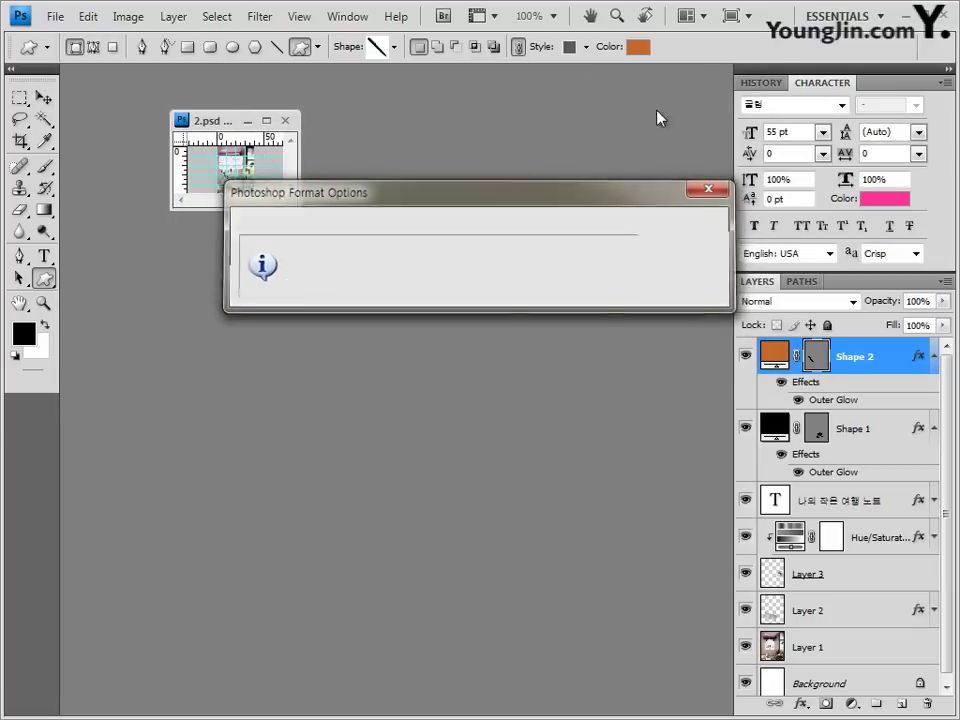
pyautogui.click(284, 120)
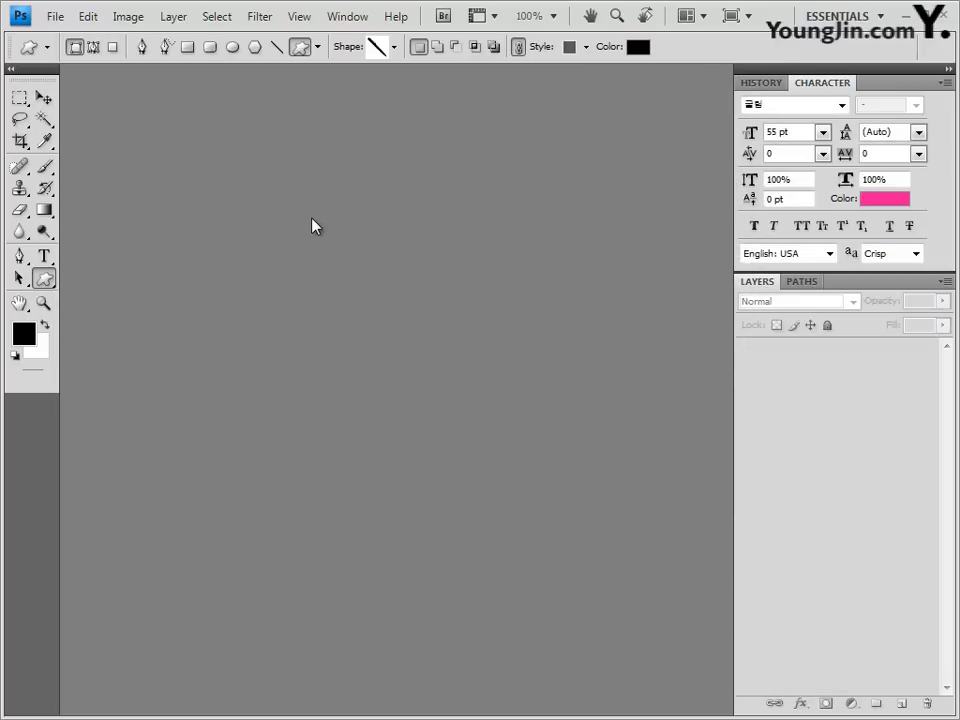
# Step: Check the previews of the submission JPEG and PSD ending in "-2" and of 2.psd in the GTQ folder without opening any file
pyautogui.doubleClick(379, 223)
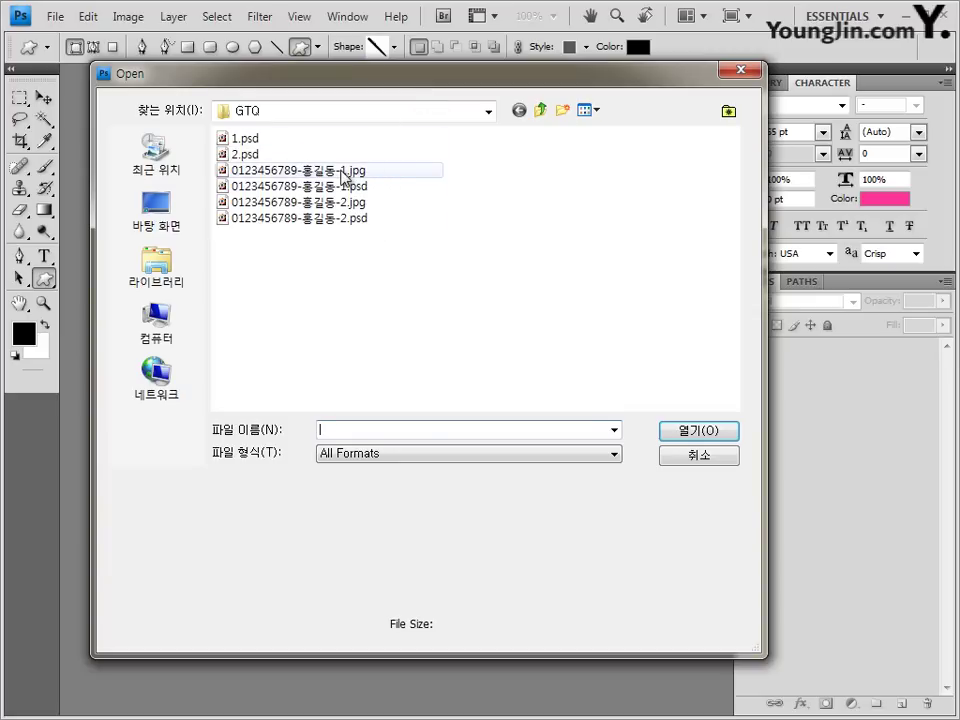
pyautogui.click(360, 203)
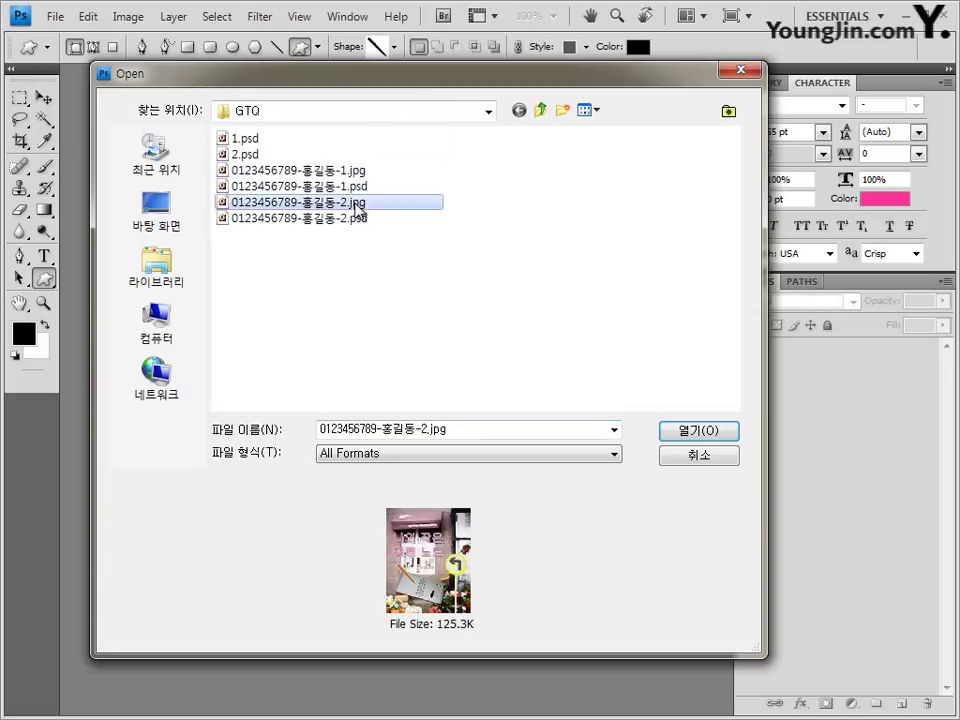
pyautogui.click(362, 218)
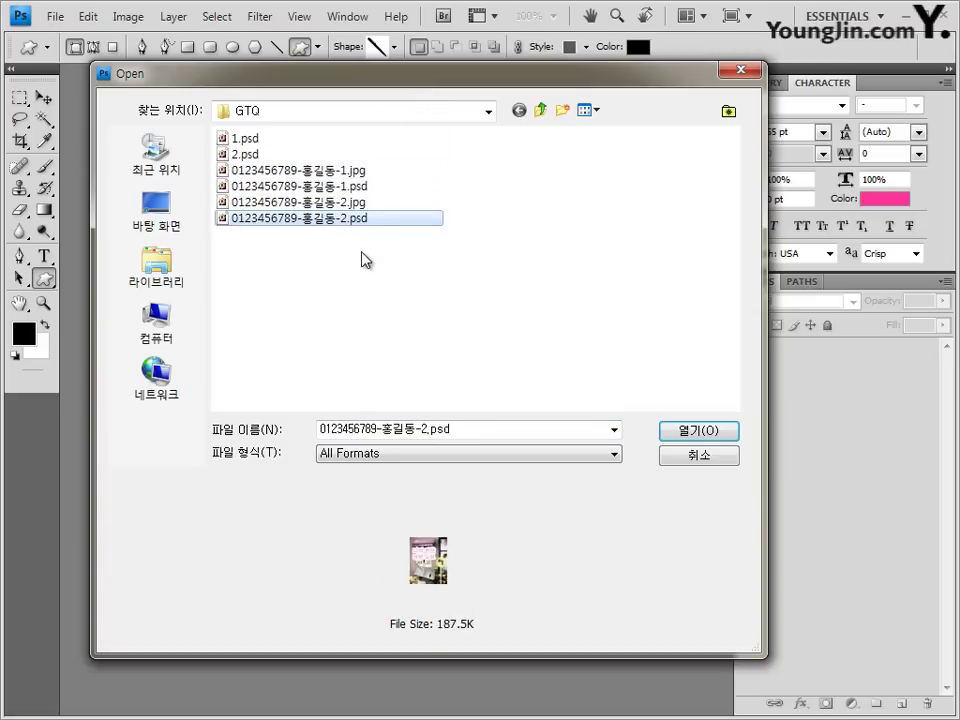
pyautogui.click(240, 152)
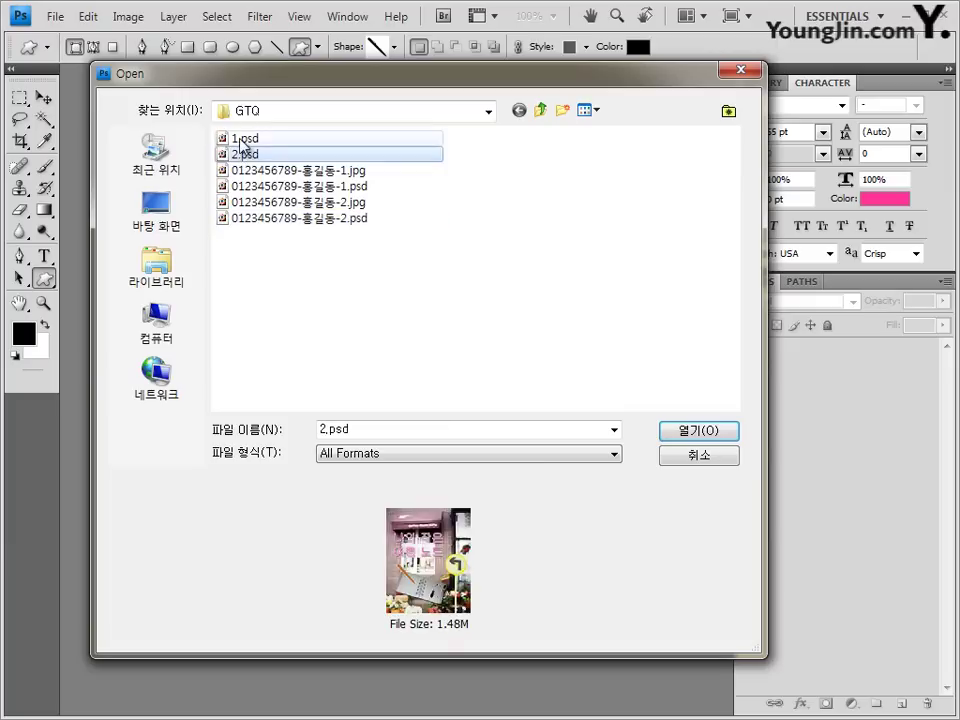
pyautogui.press('Up')
pyautogui.press('Down')
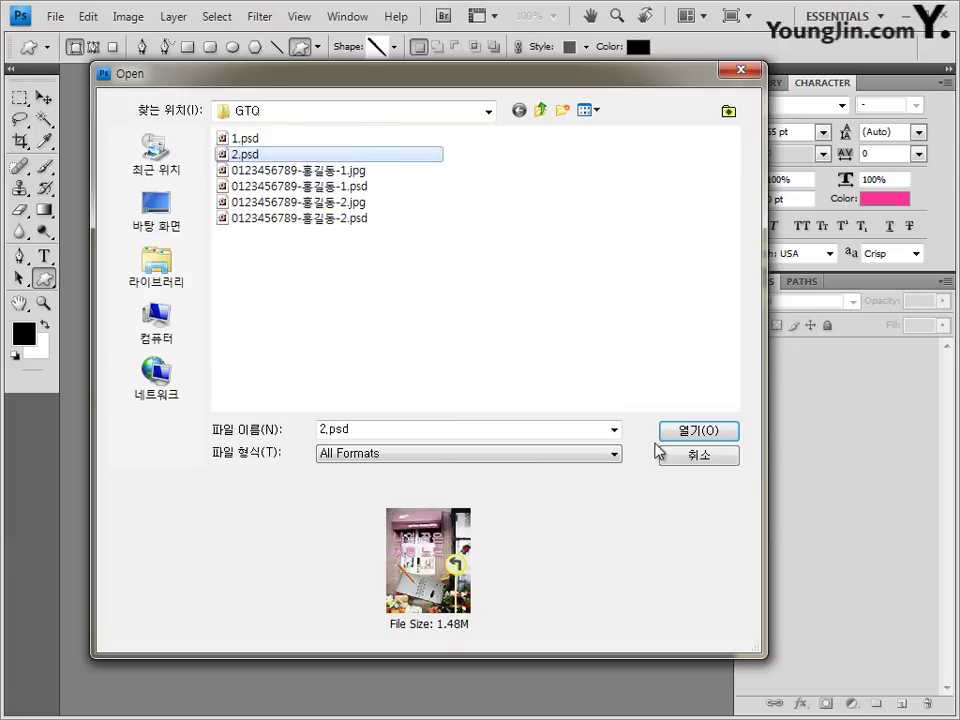
pyautogui.click(720, 455)
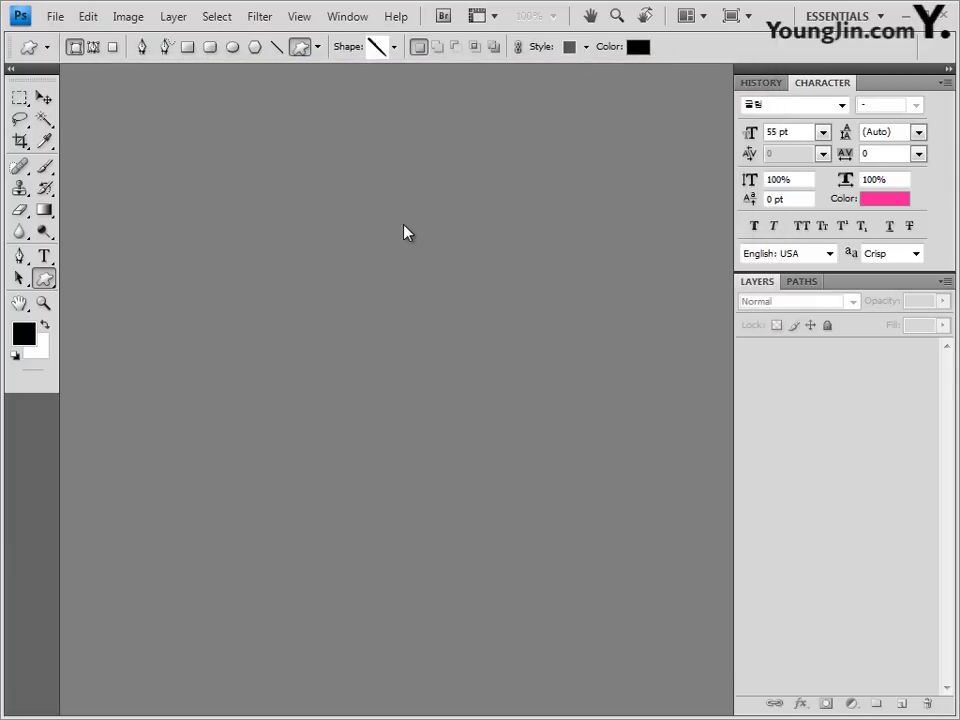